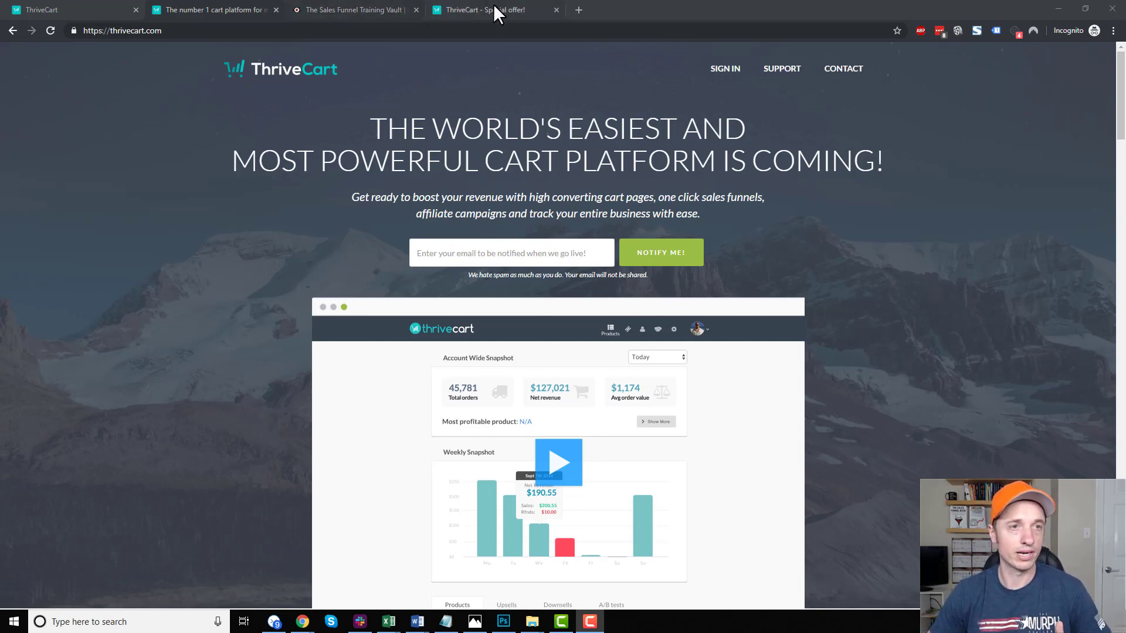
Scroll through the ThriveCart lifetime-license special offer page, then switch to The Sales Funnel Training Vault tab.
click(469, 9)
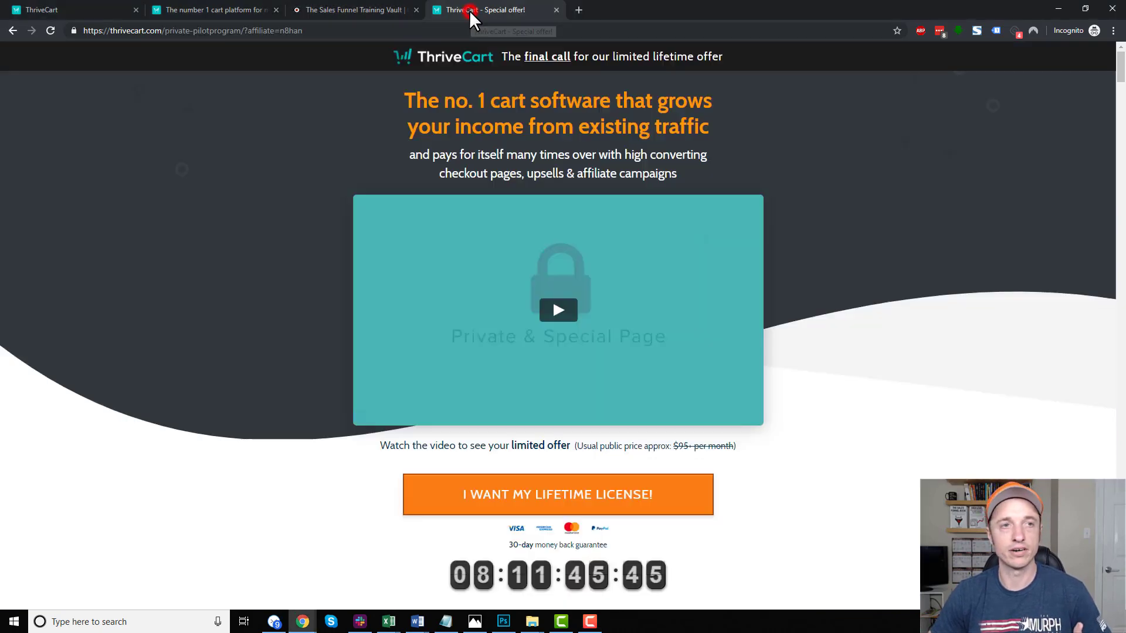
scroll(513, 362, down, 2)
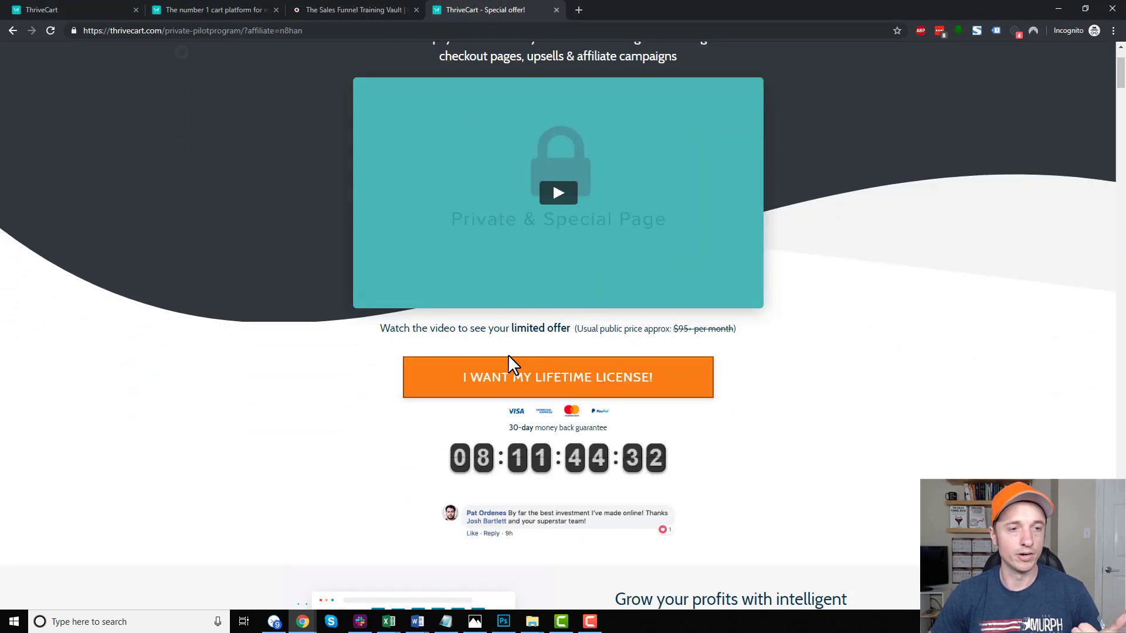
scroll(568, 375, down, 8)
scroll(569, 378, down, 20)
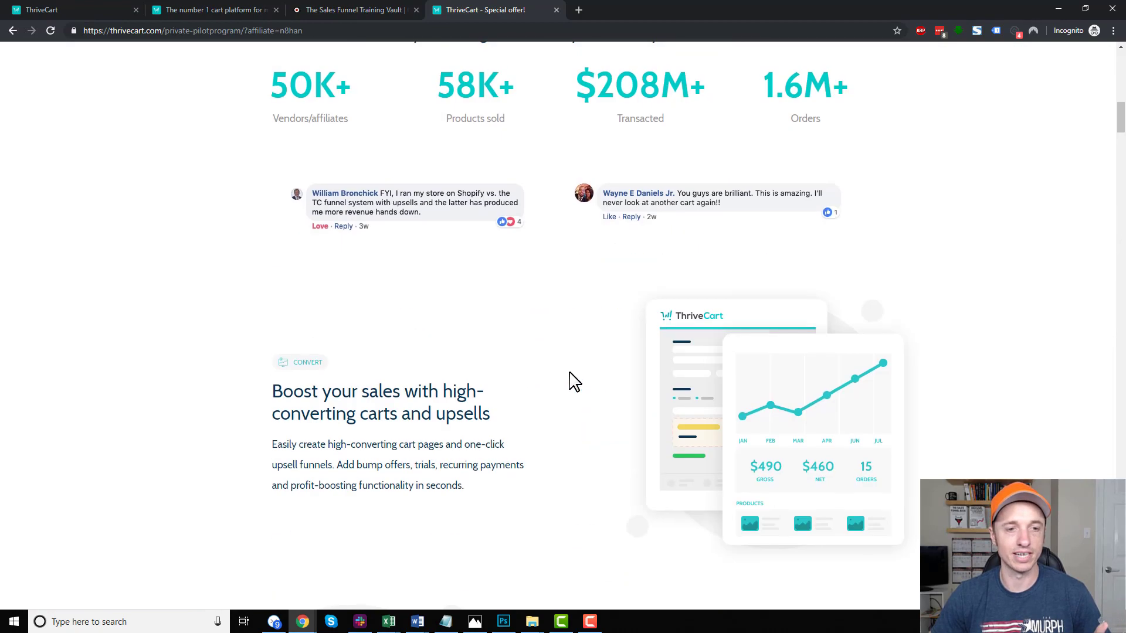
scroll(573, 385, down, 5)
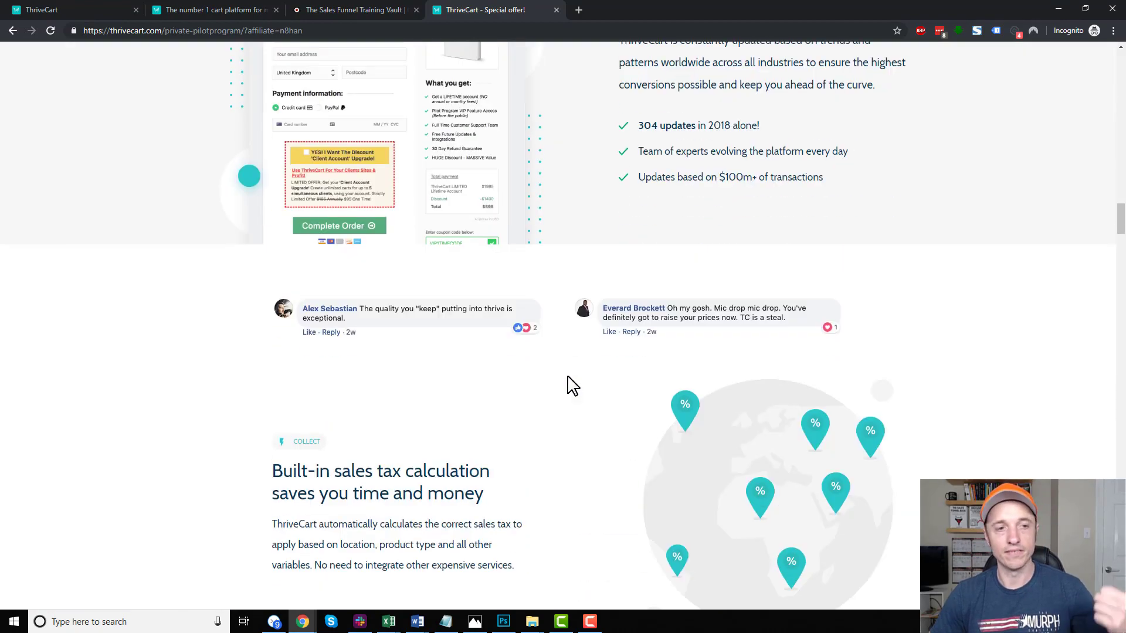
scroll(573, 386, down, 4)
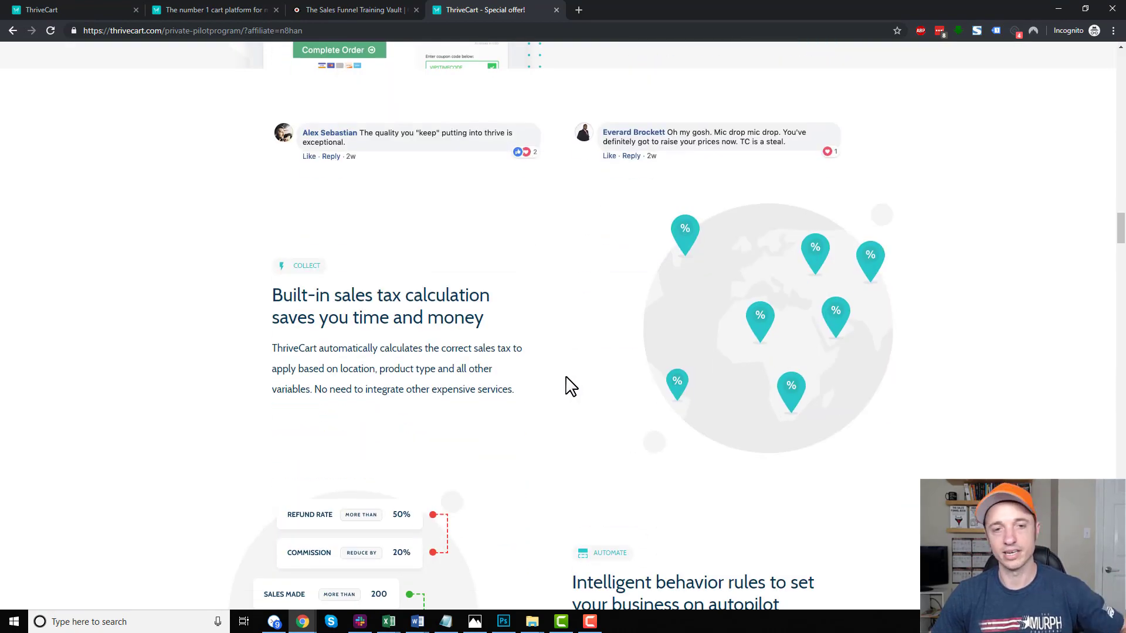
scroll(568, 386, down, 15)
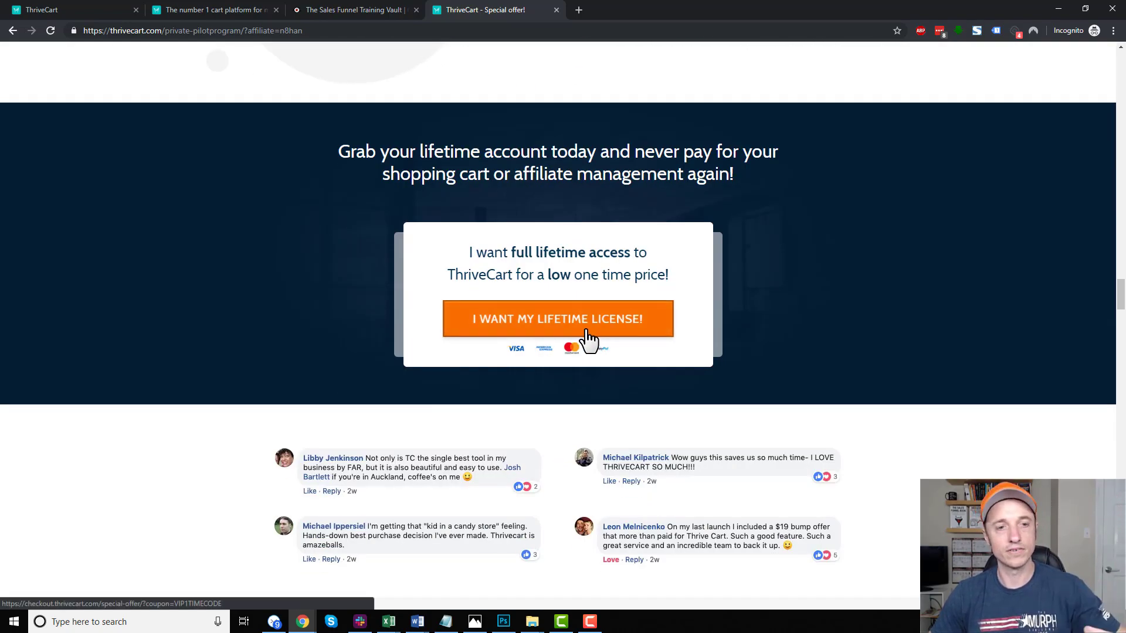
click(352, 10)
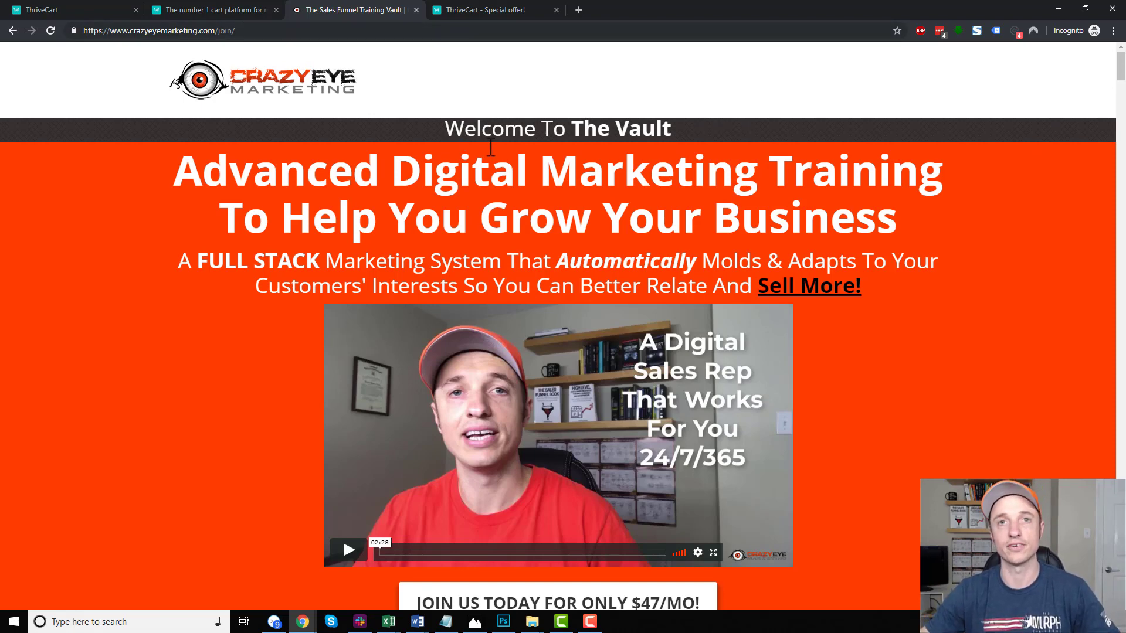
Switch to the 'The number 1 cart platform' tab showing the thrivecart.com homepage.
click(224, 10)
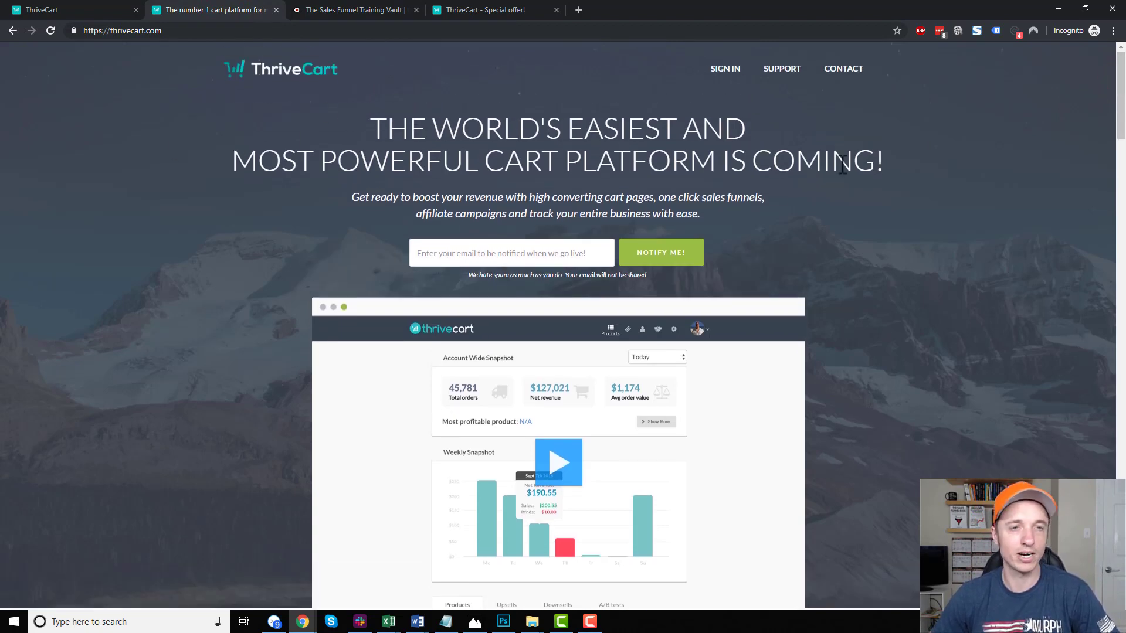
Highlight and deselect the landing-page headline, scroll the page, then bring up the ThriveCart dashboard tab.
drag(903, 167, 276, 111)
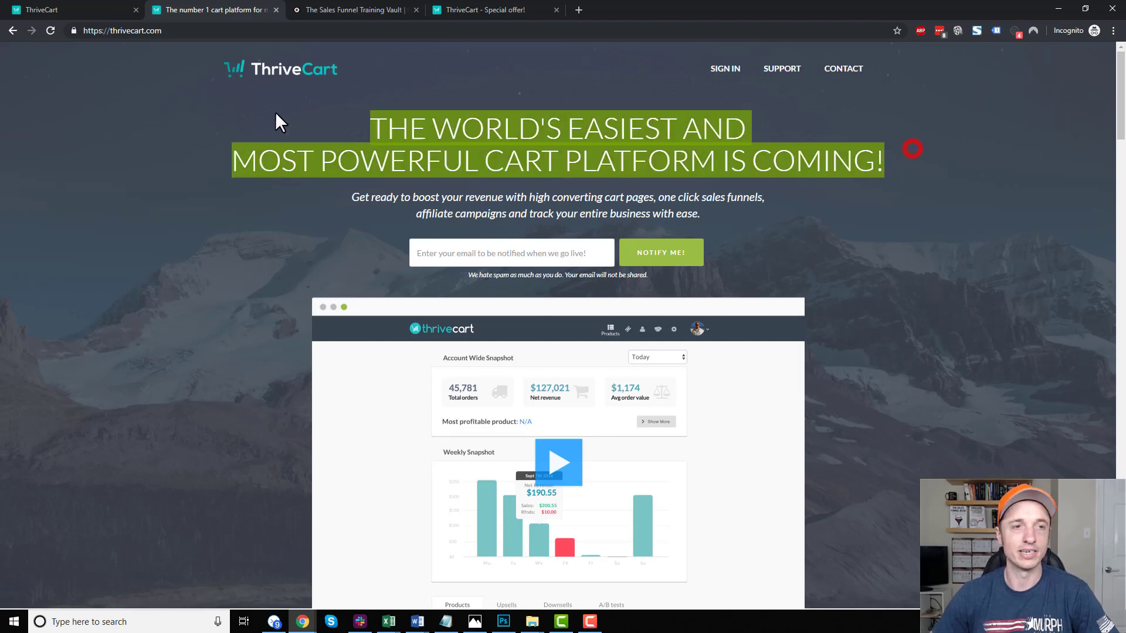
click(623, 120)
drag(1121, 108, 1120, 491)
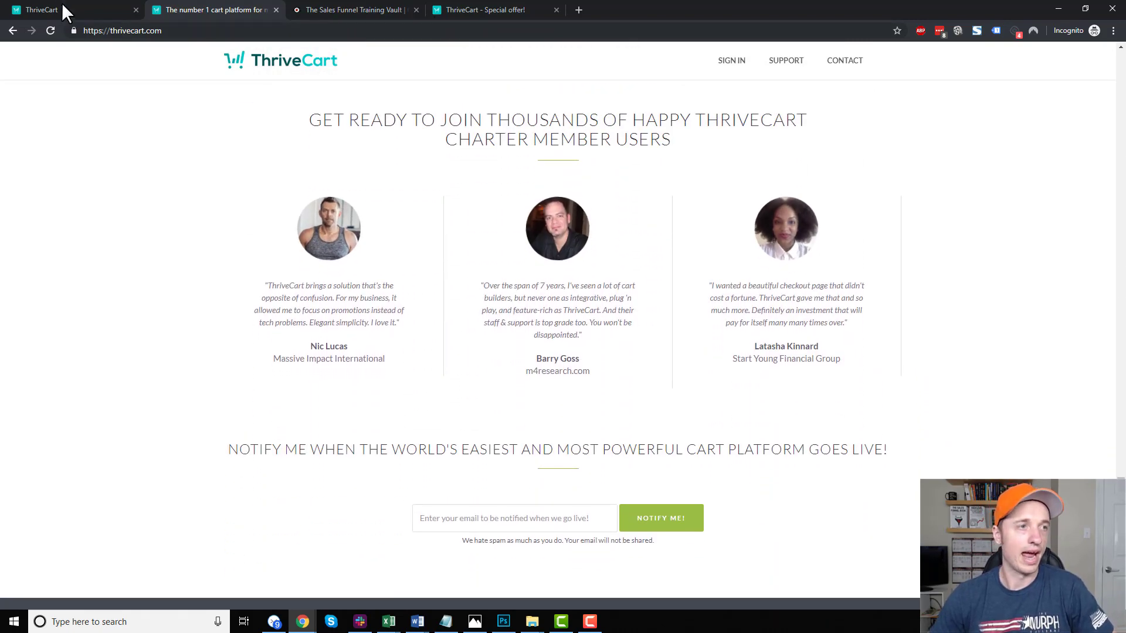
click(51, 6)
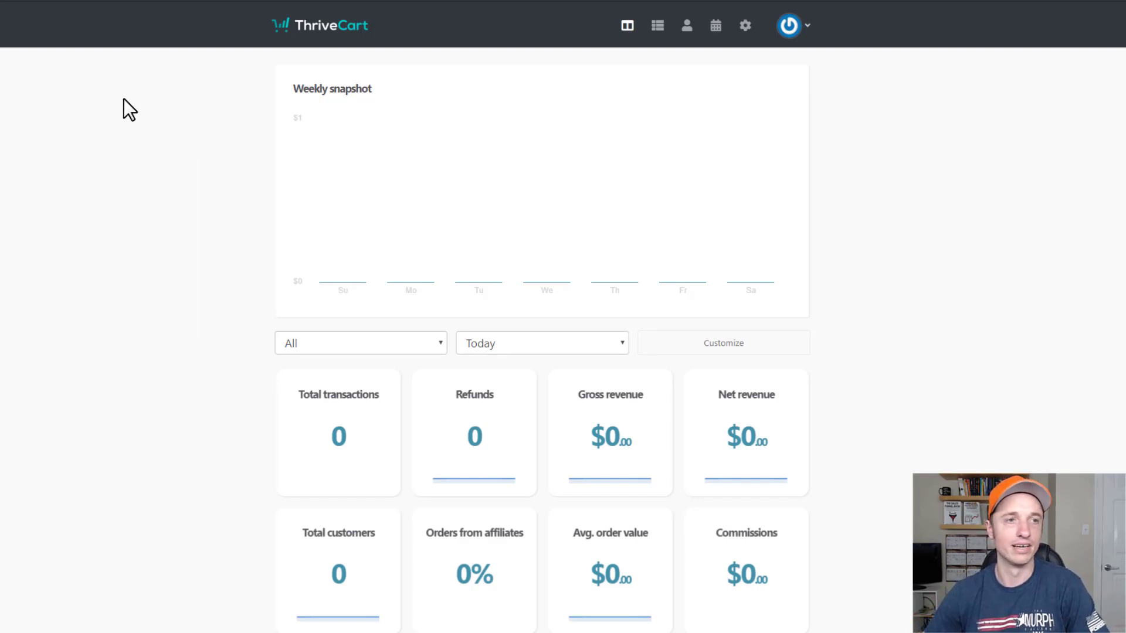
Review the dashboard's product and date-range stat filters and the Customize panel without changing anything.
scroll(677, 231, down, 2)
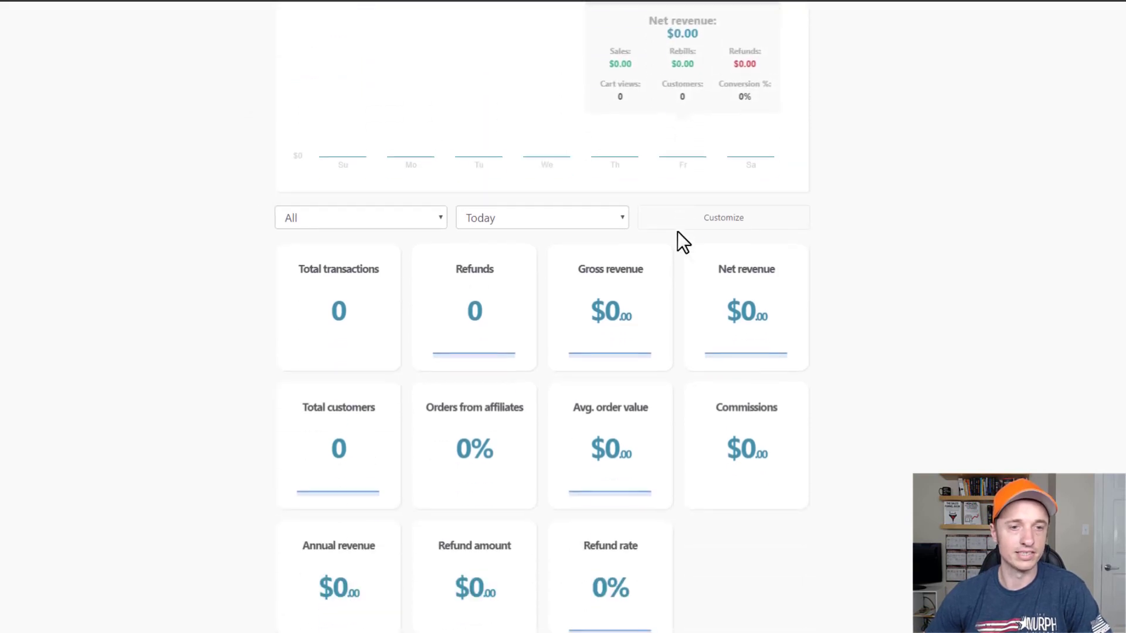
scroll(692, 237, up, 2)
scroll(705, 245, up, 1)
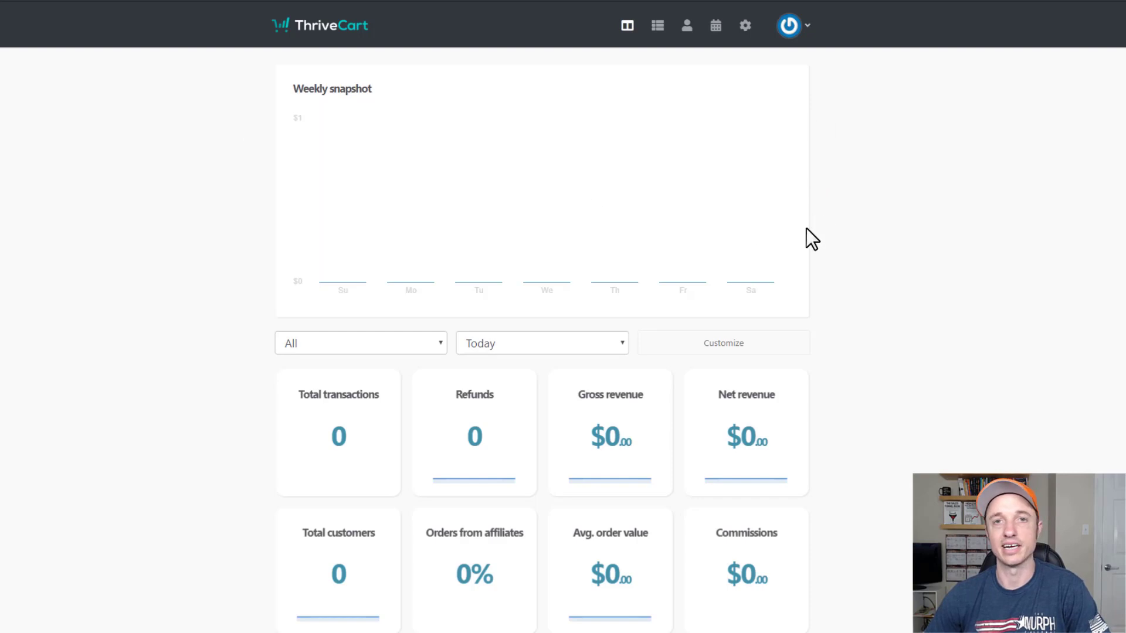
scroll(864, 212, down, 2)
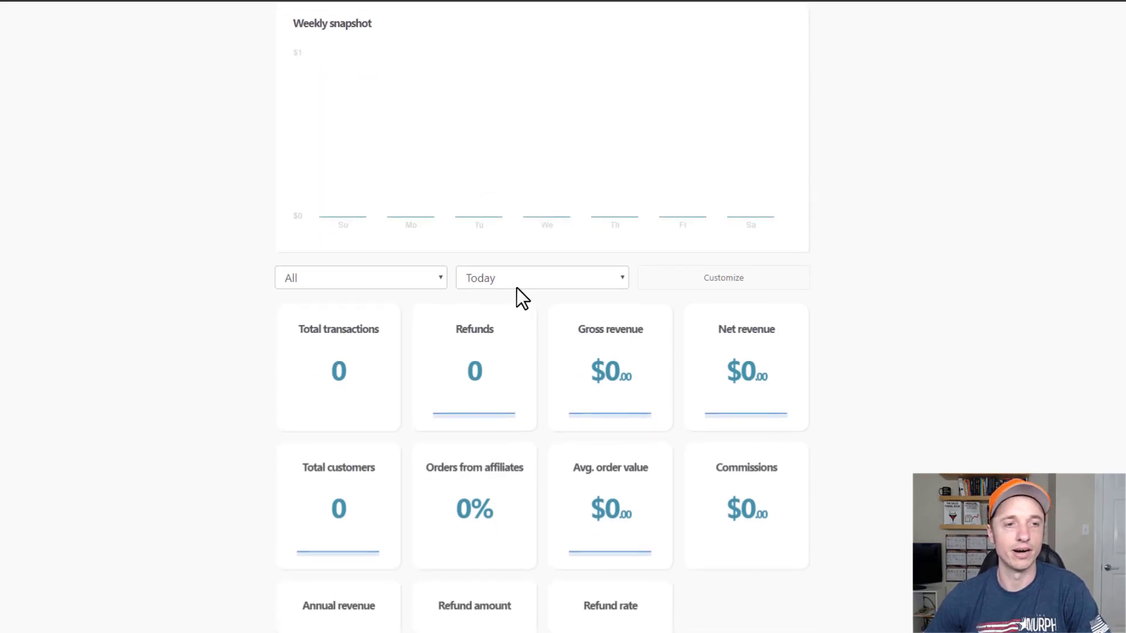
scroll(516, 289, down, 4)
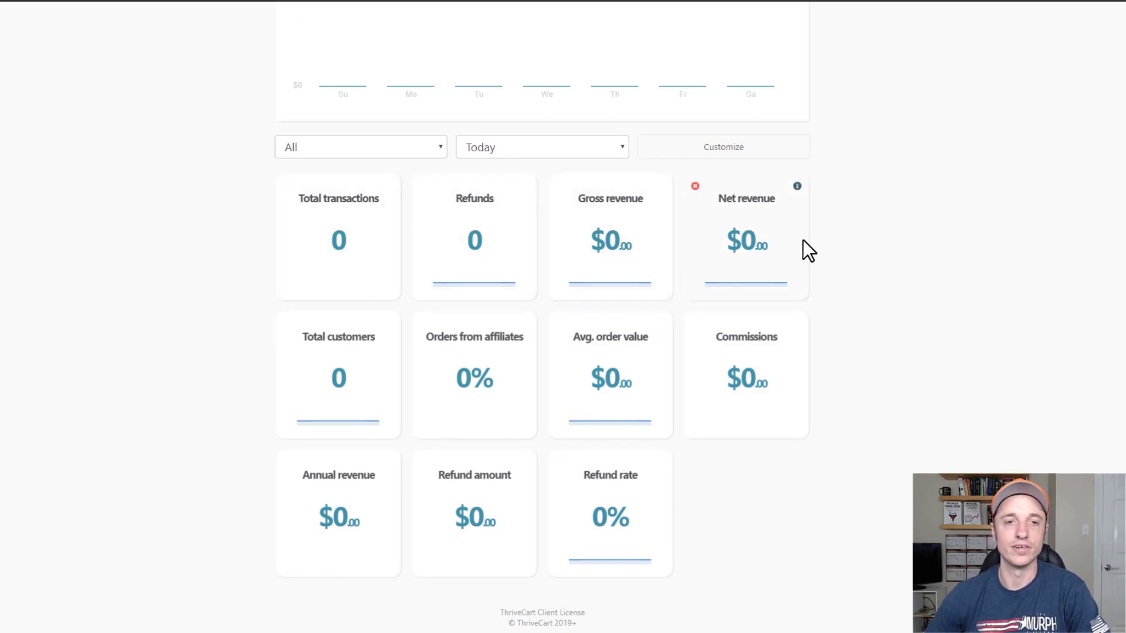
click(418, 147)
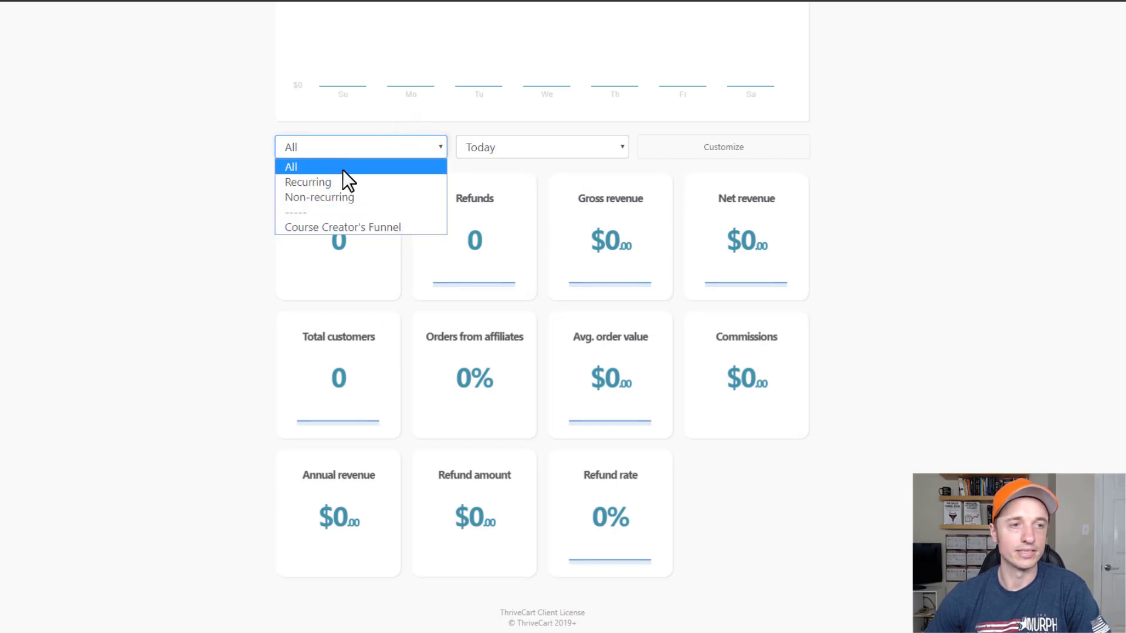
click(567, 144)
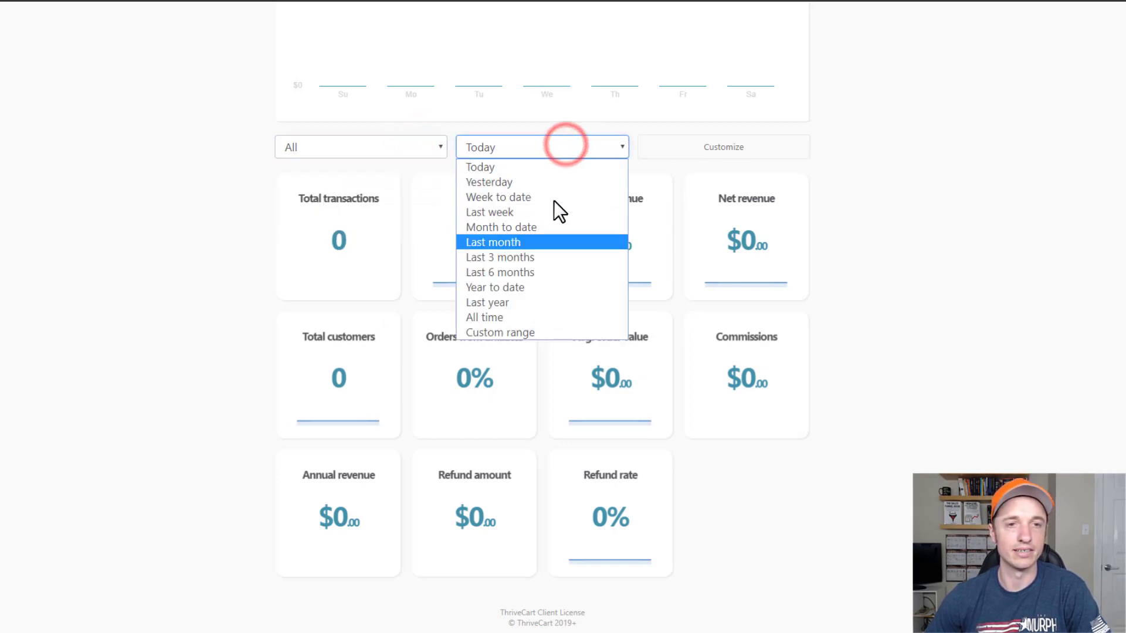
click(877, 165)
click(732, 150)
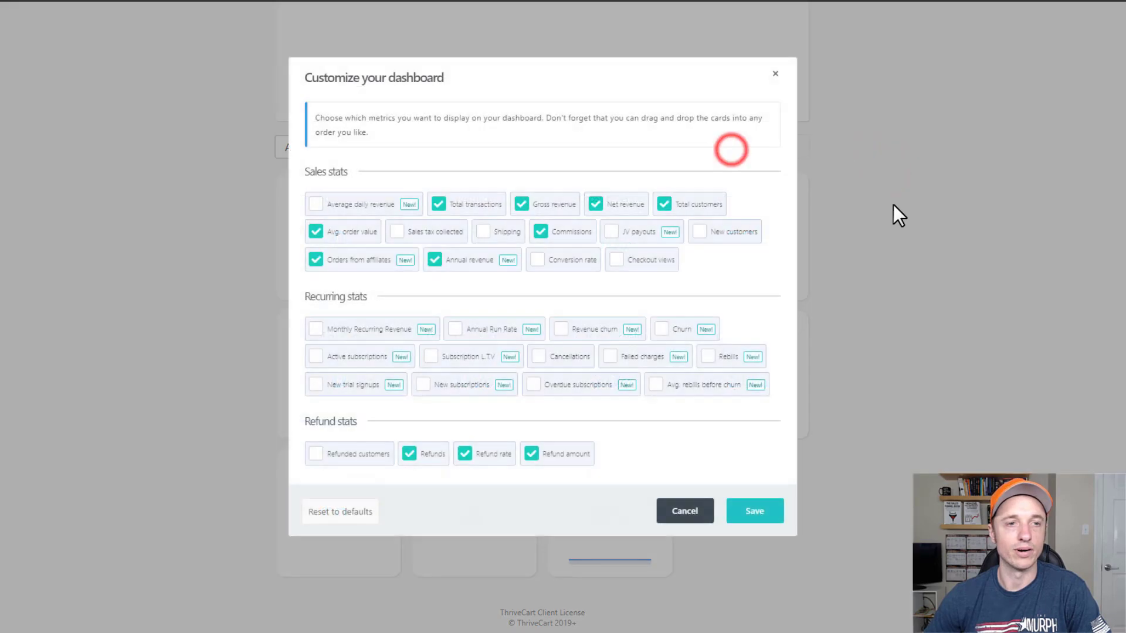
click(774, 74)
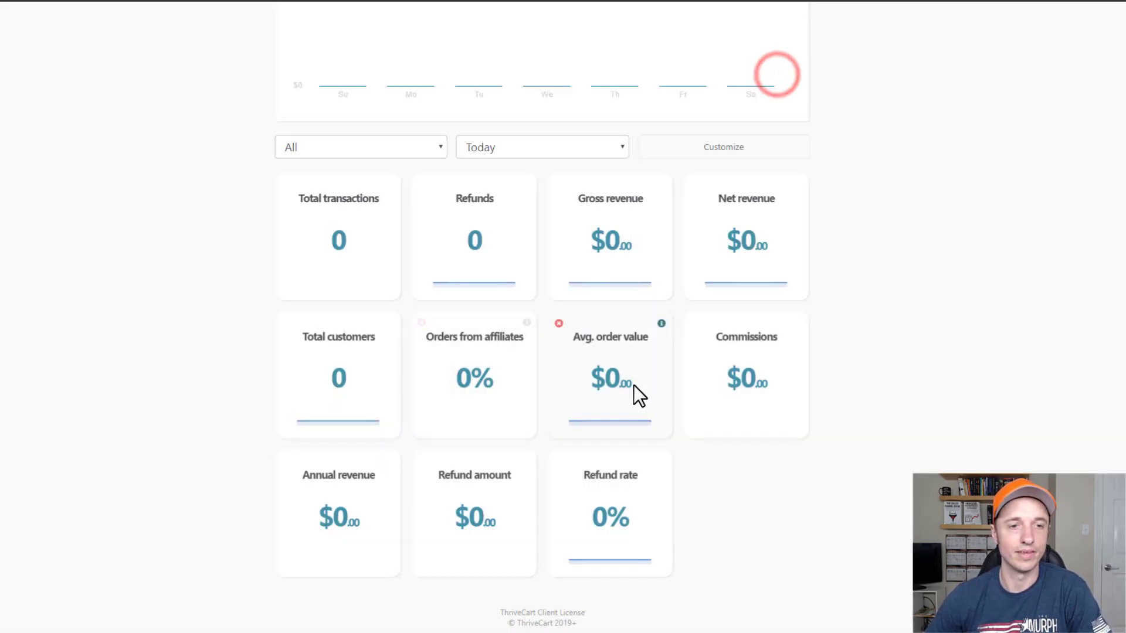
Drag the Avg. order value card into the dashboard's top row, then go to Products.
drag(634, 385, 560, 193)
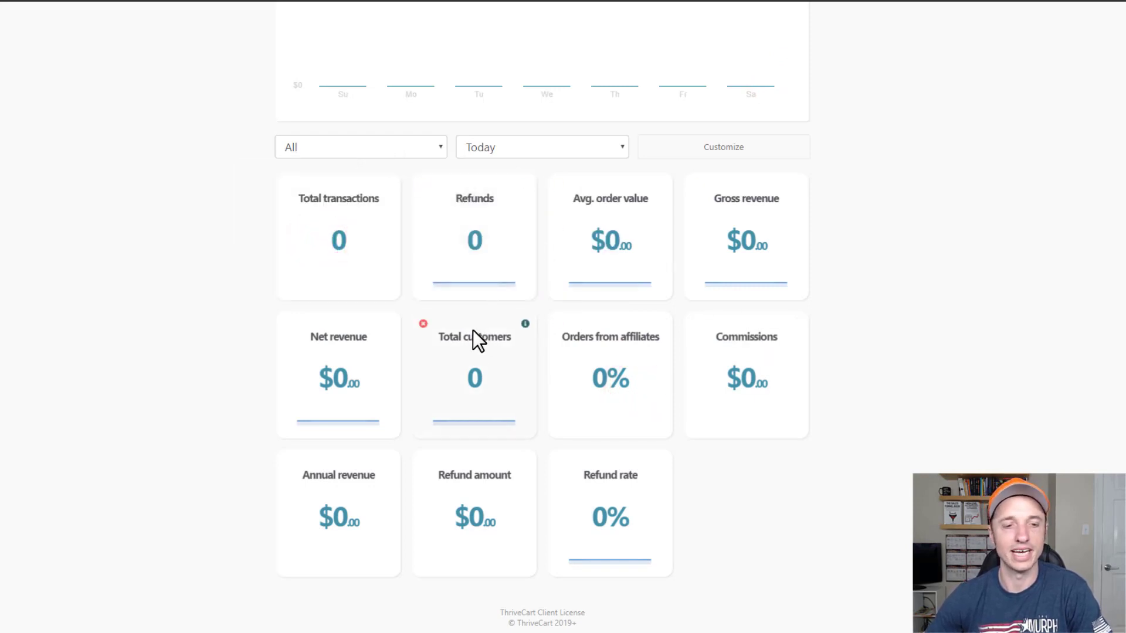
scroll(424, 349, up, 4)
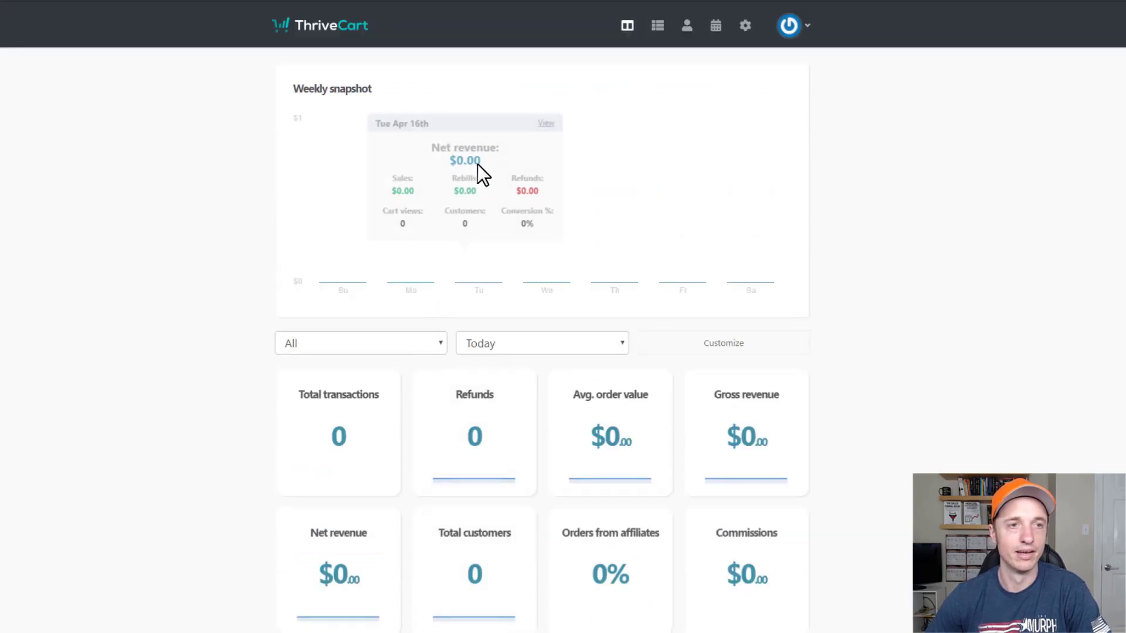
click(658, 27)
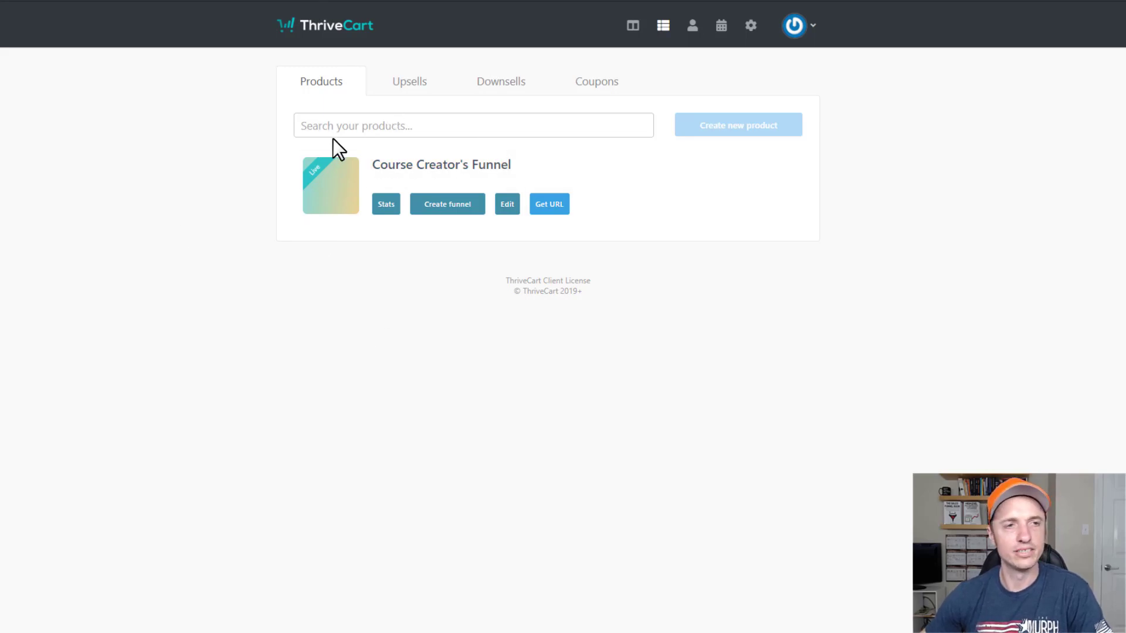
Browse the Upsells, Downsells and Coupons lists, return to Products, then go to Transactions.
click(392, 127)
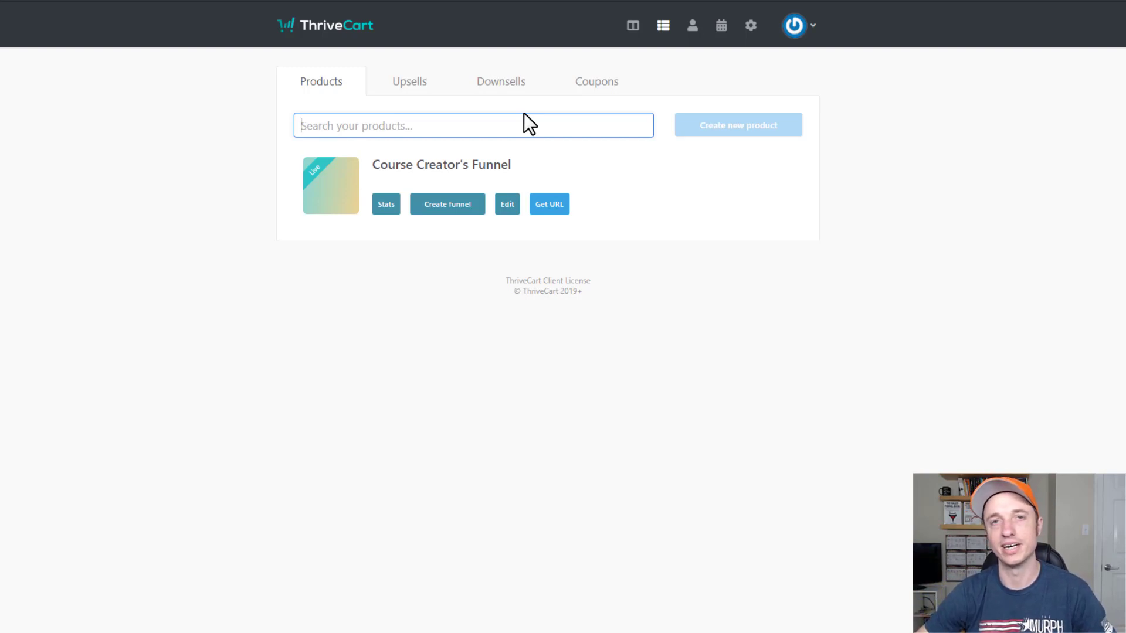
click(417, 82)
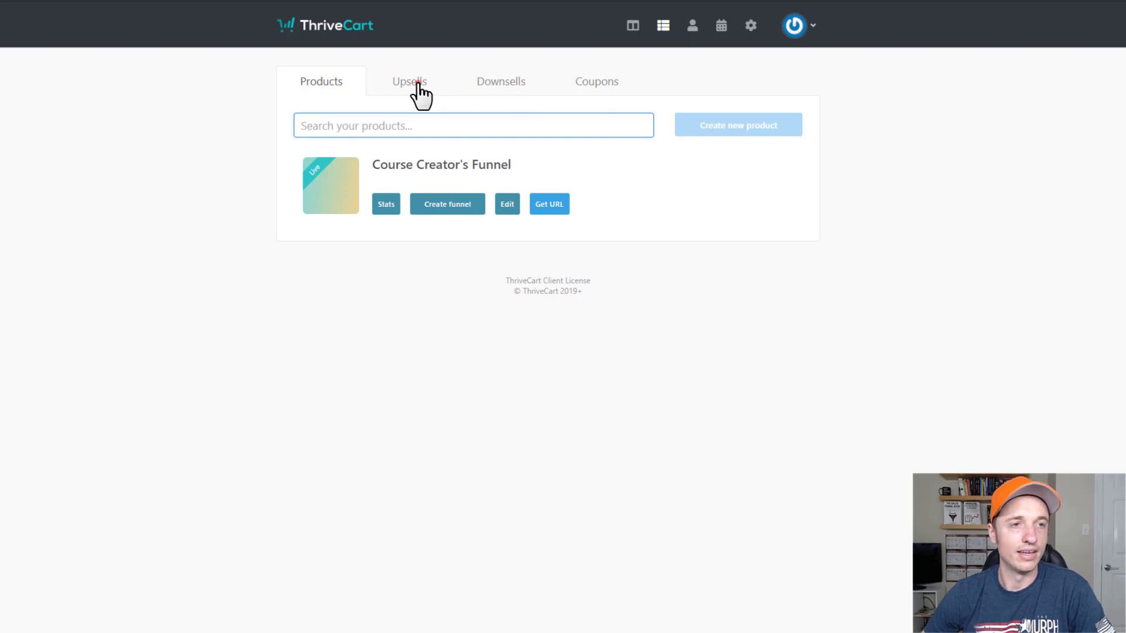
click(526, 83)
click(605, 80)
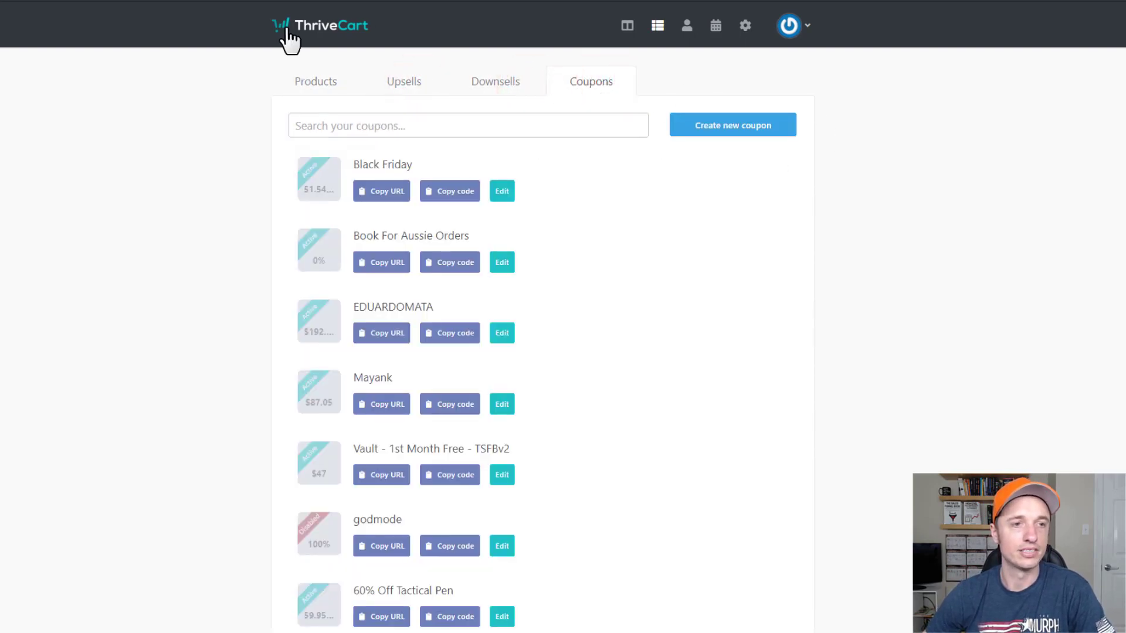
click(312, 79)
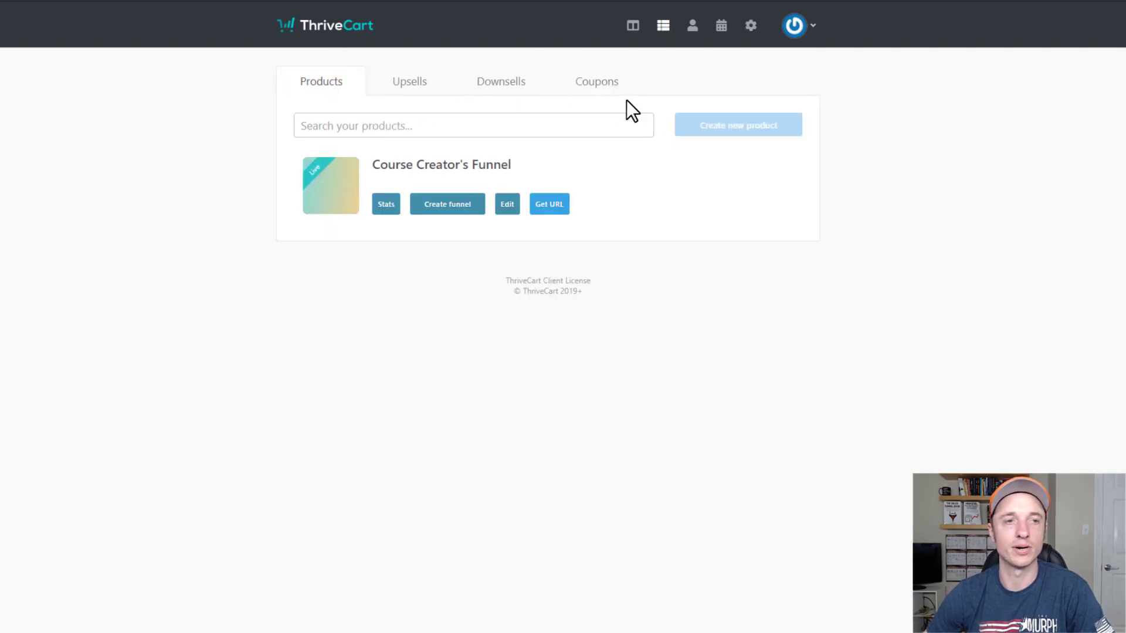
click(695, 32)
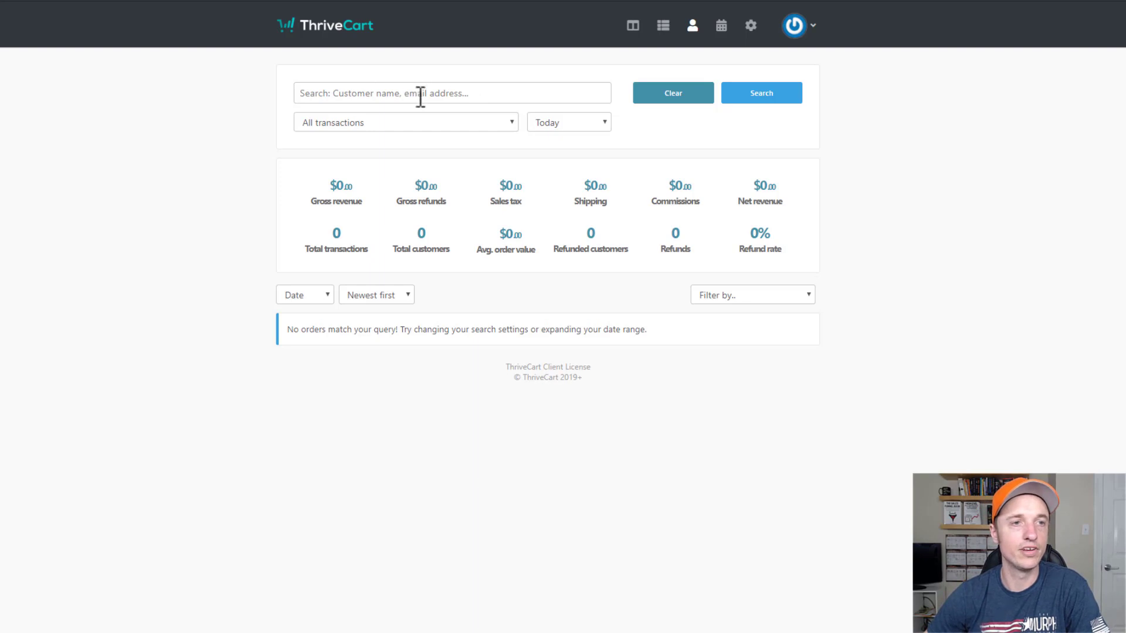
Check the All transactions and Today filters without changing them, then go to Subscriptions.
click(363, 94)
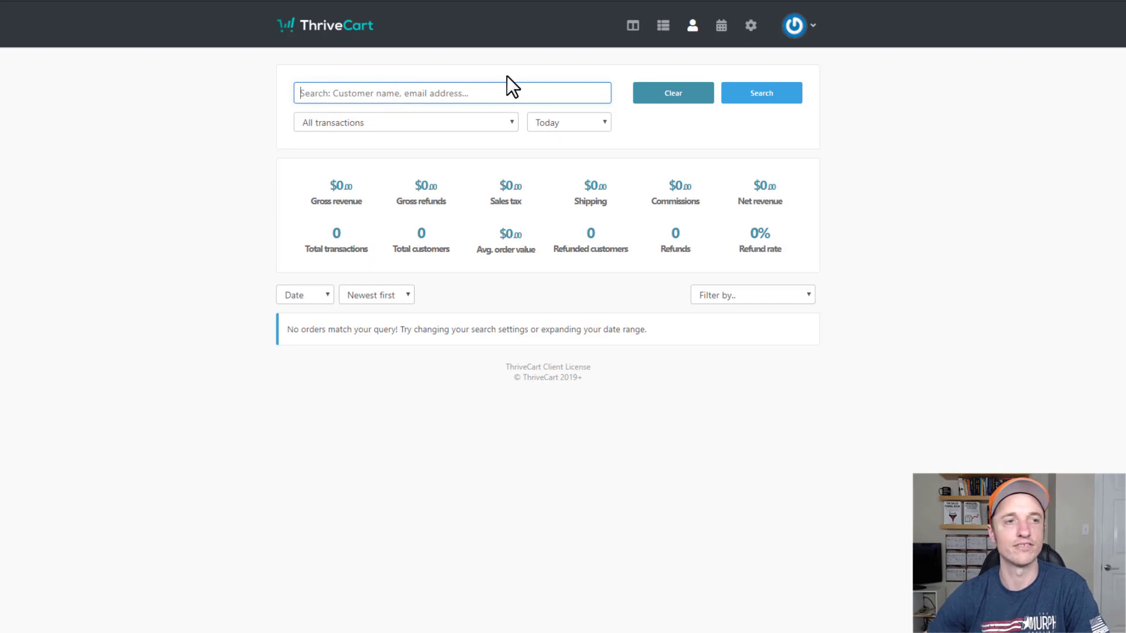
click(464, 118)
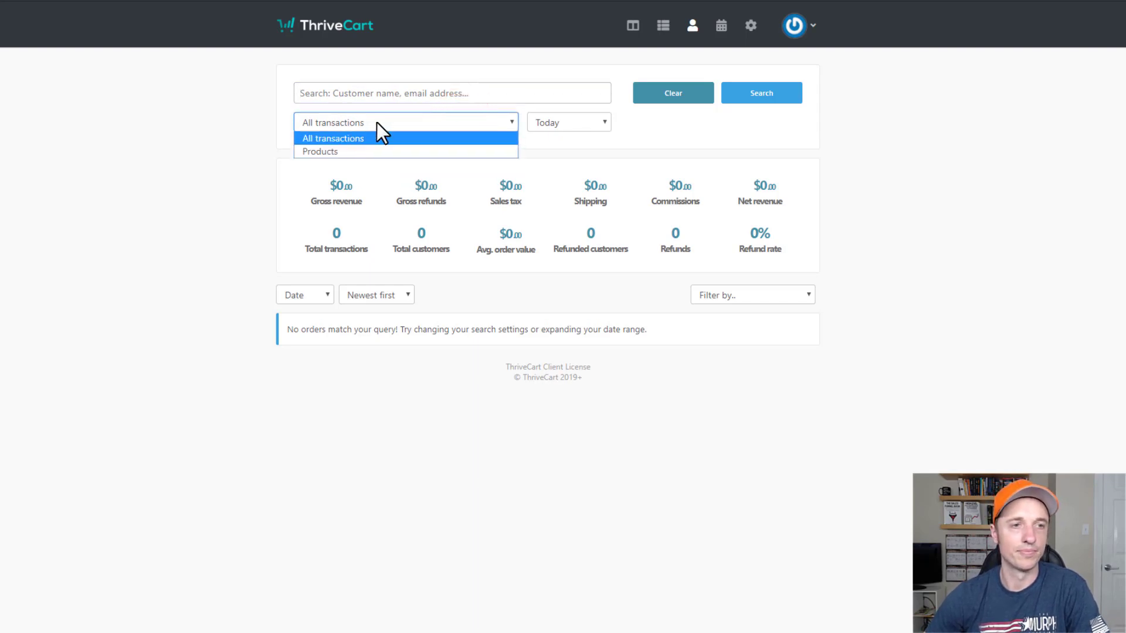
click(588, 122)
click(941, 178)
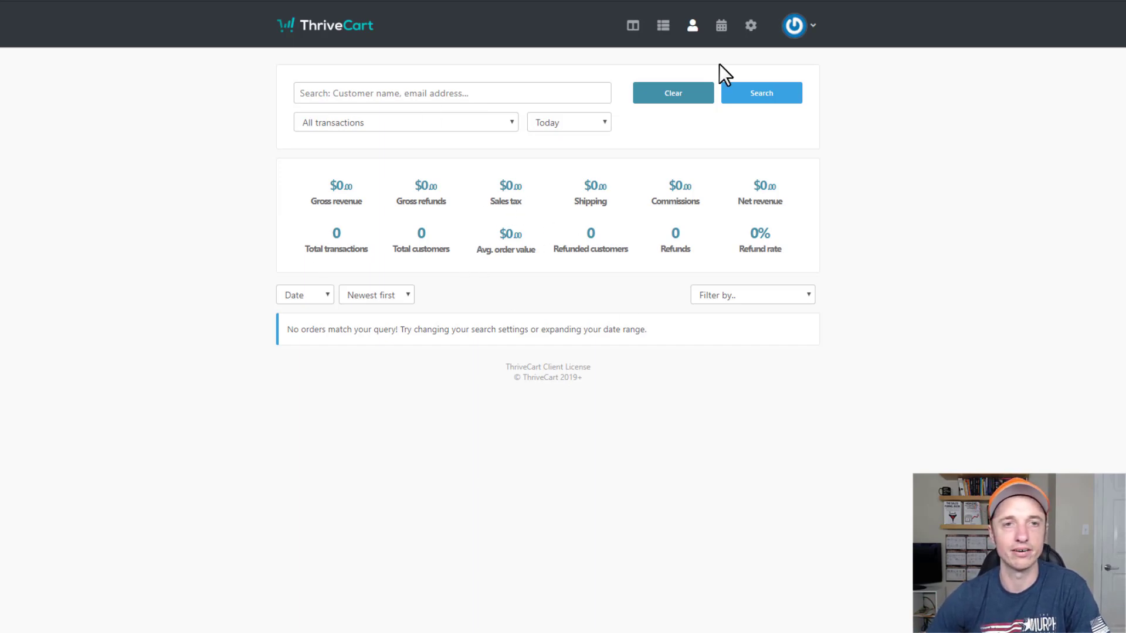
click(723, 27)
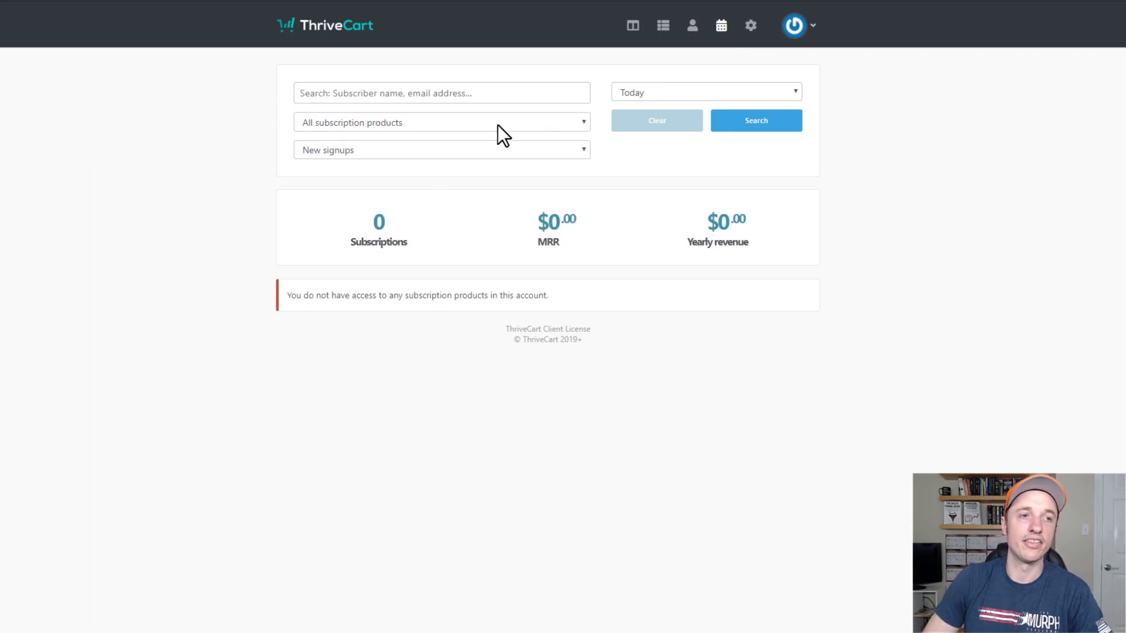
click(410, 128)
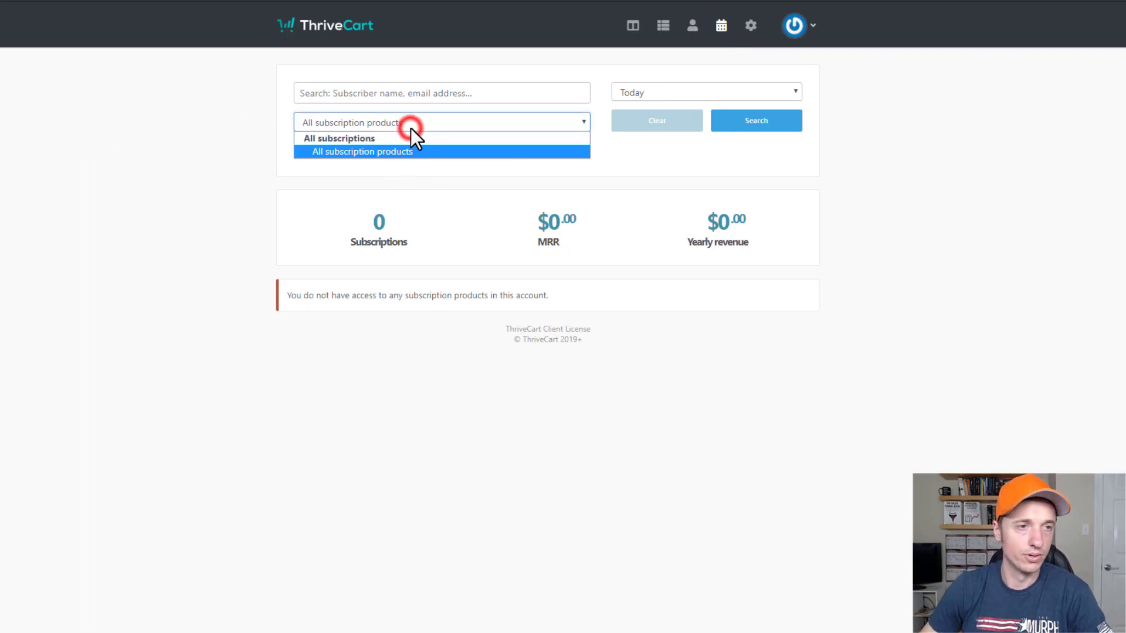
click(424, 152)
click(424, 153)
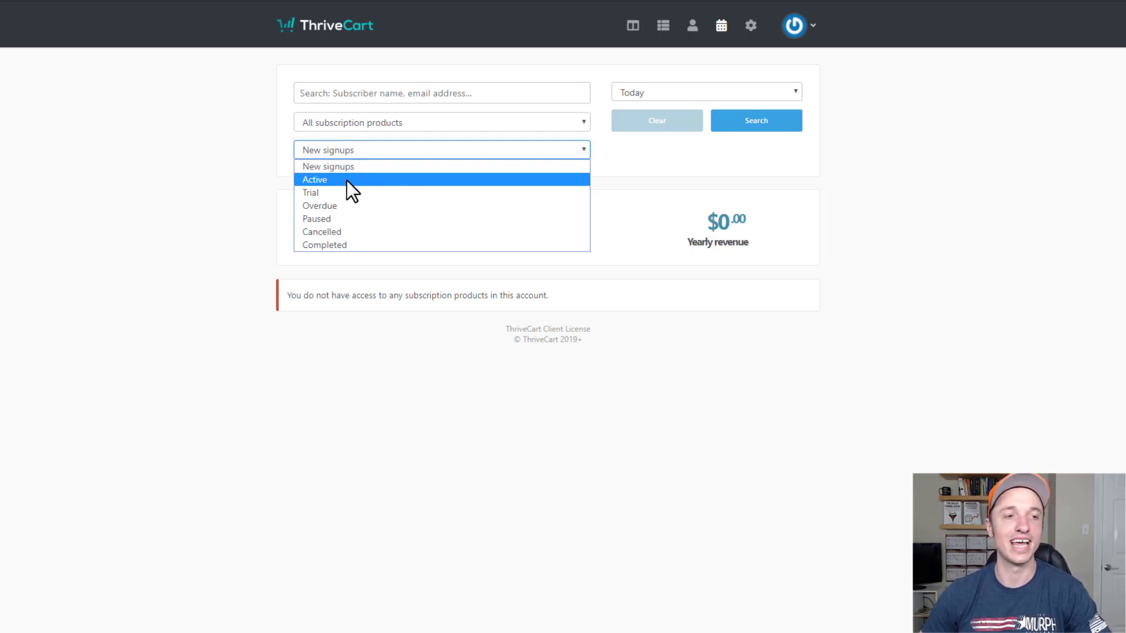
click(952, 283)
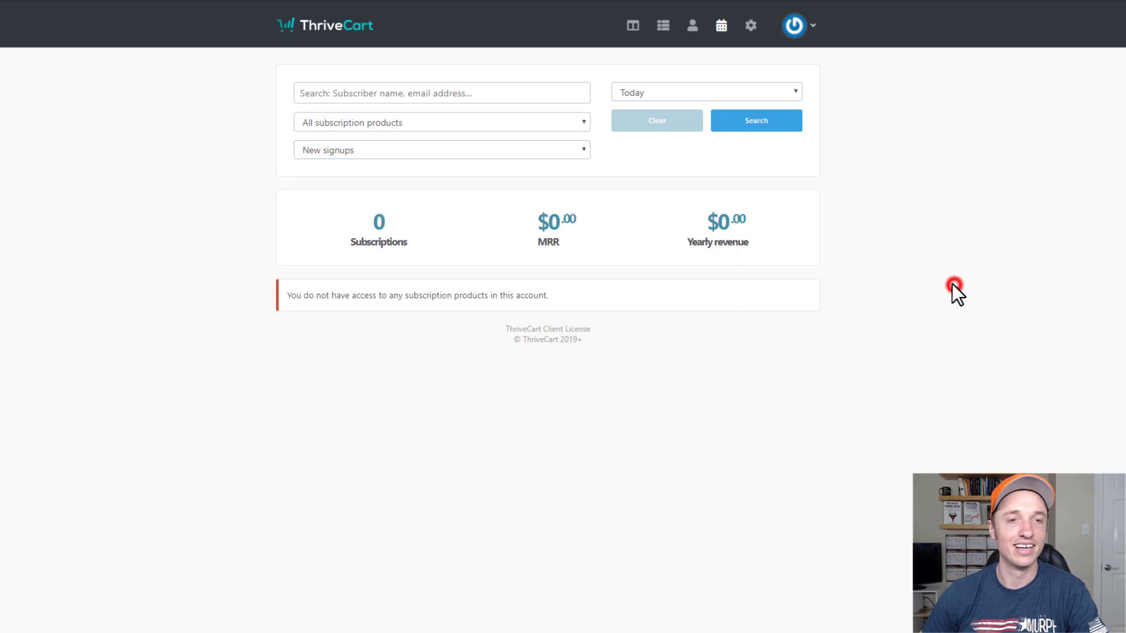
click(698, 94)
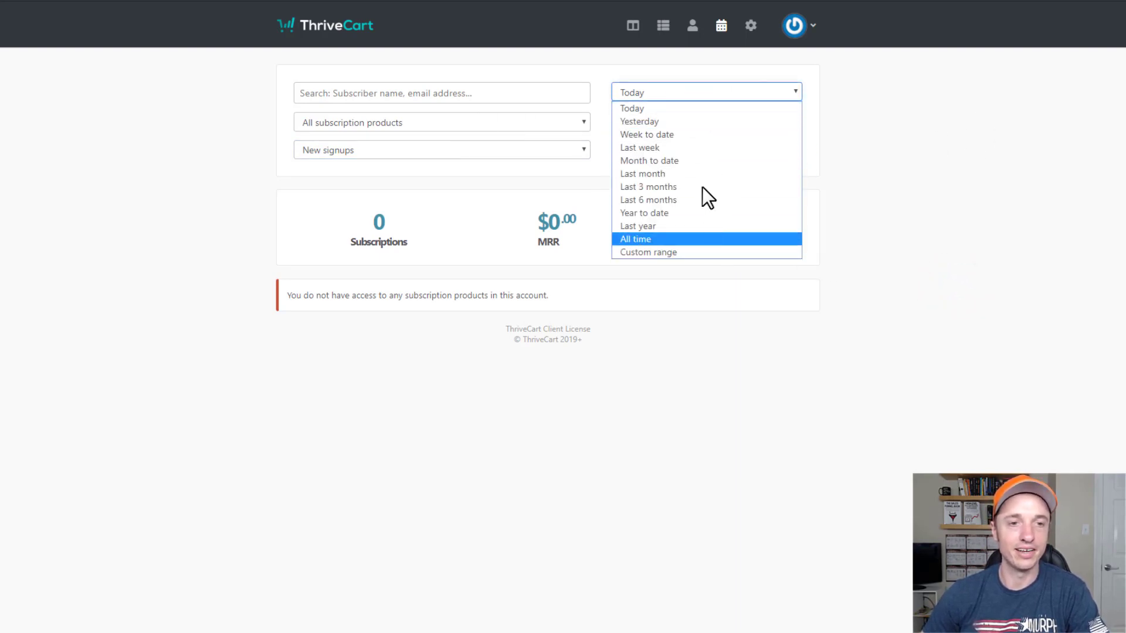
click(898, 106)
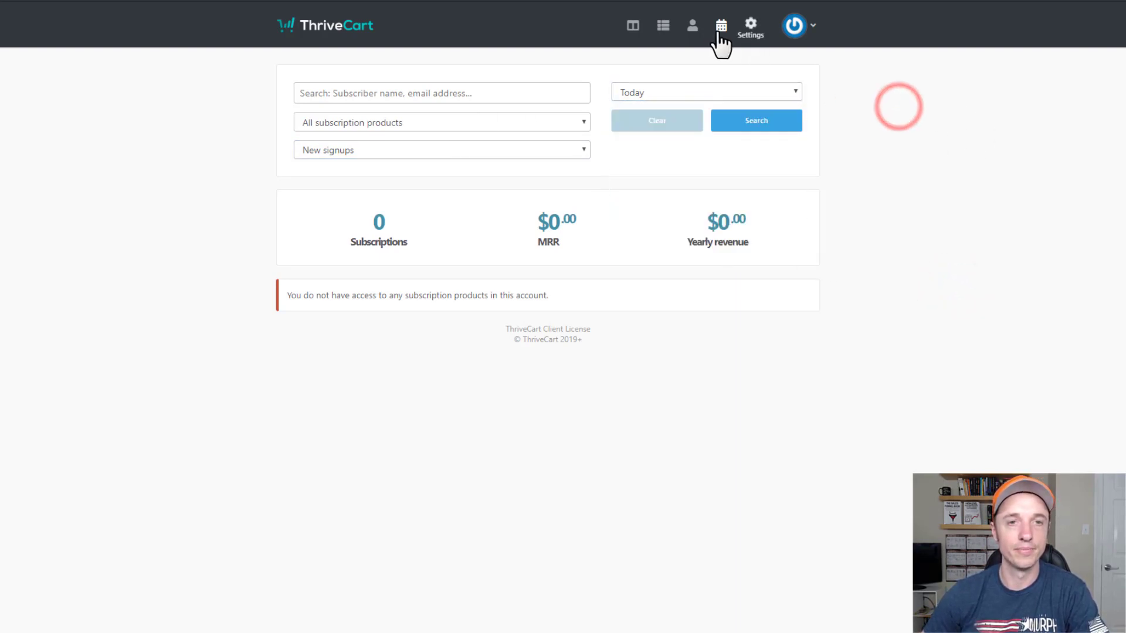
Check the affiliate Overview filters, view the two $23.50 upcoming payments, then the My affiliates list.
click(752, 31)
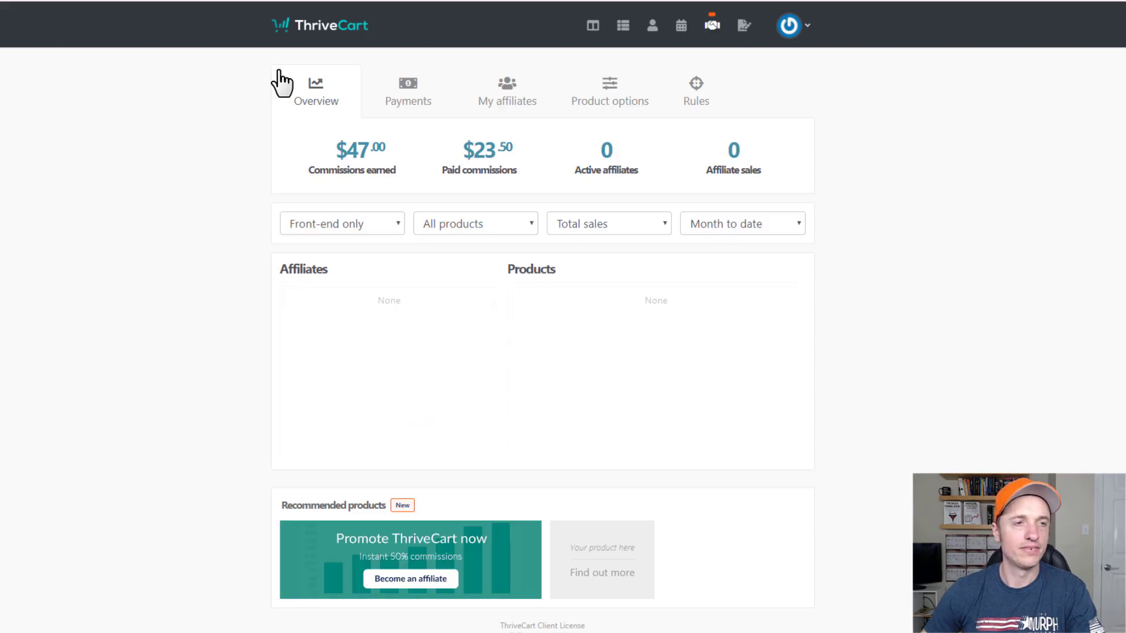
scroll(582, 159, down, 1)
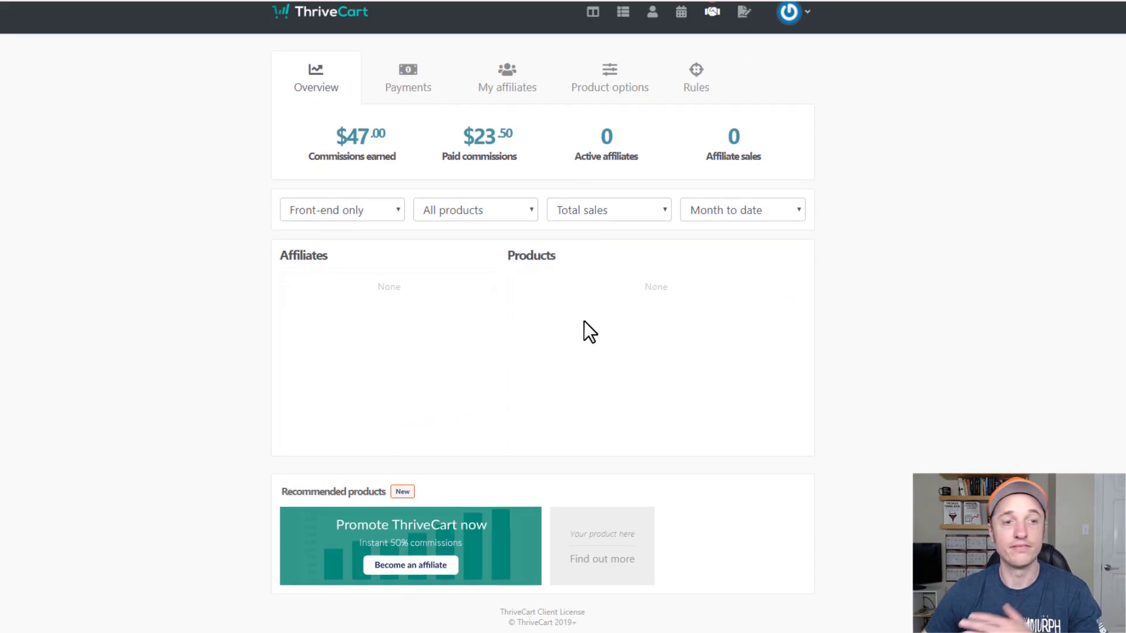
scroll(567, 335, up, 1)
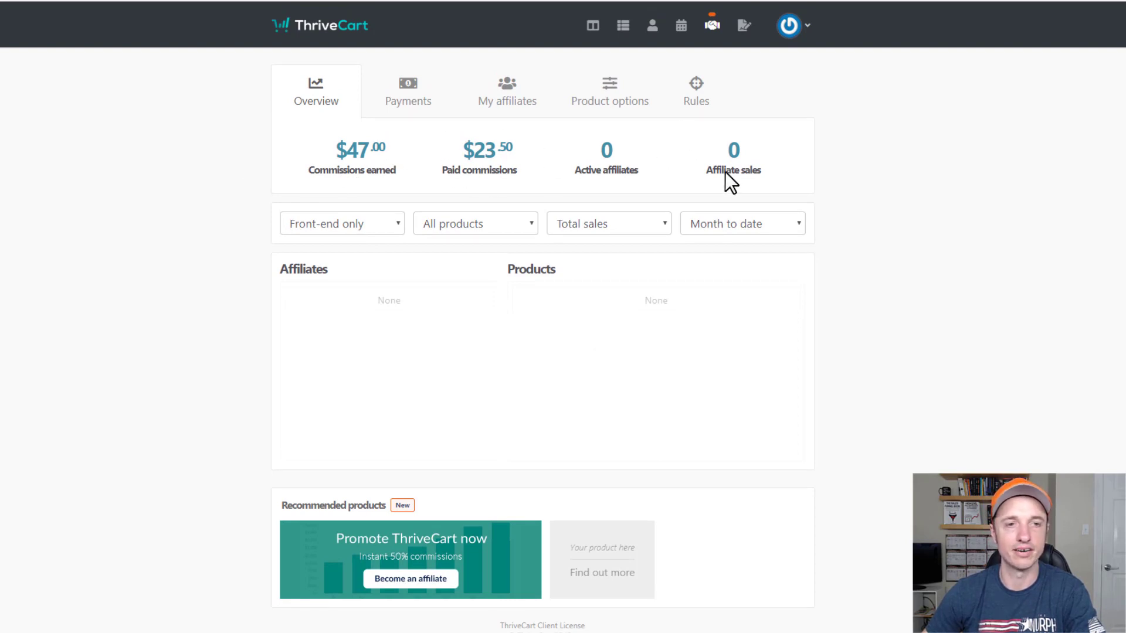
click(344, 223)
click(478, 227)
click(617, 217)
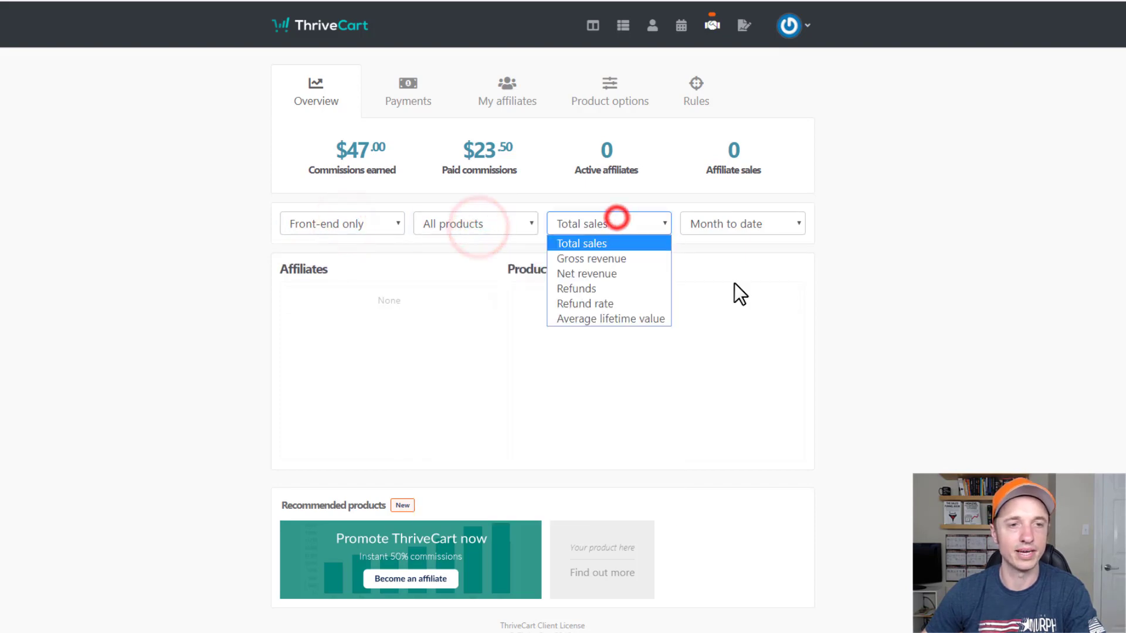
click(755, 230)
click(936, 230)
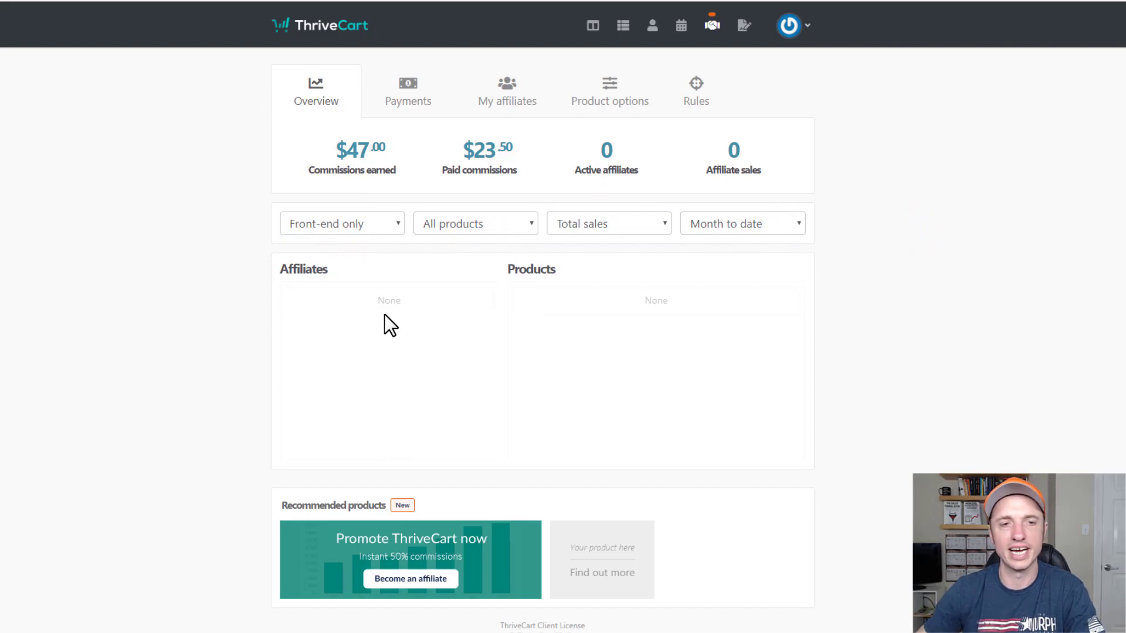
click(402, 99)
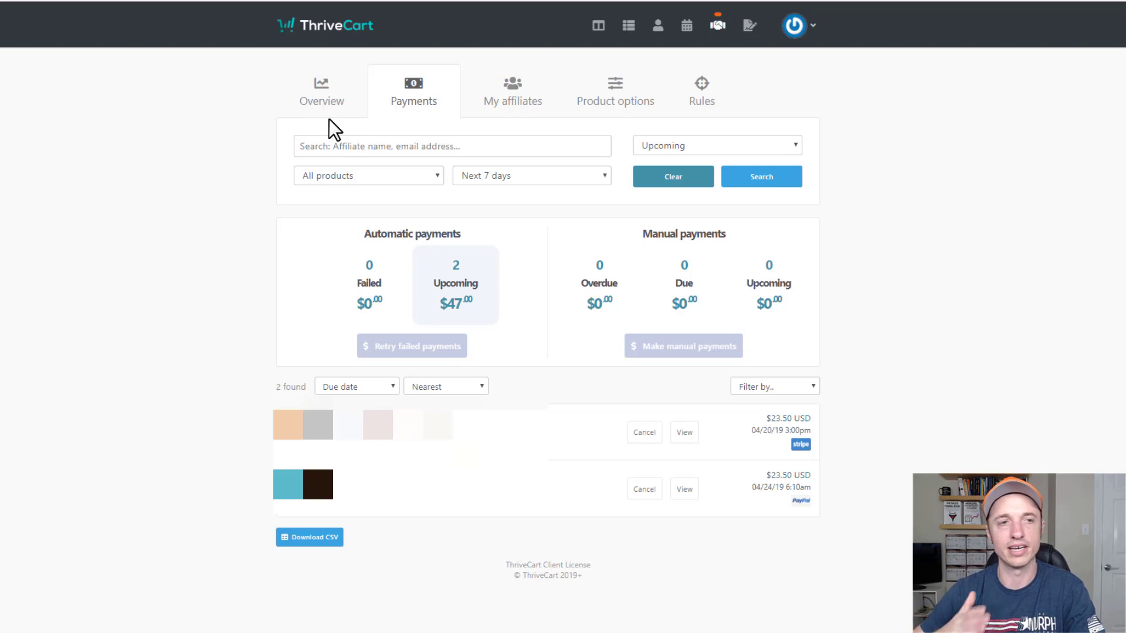
click(521, 97)
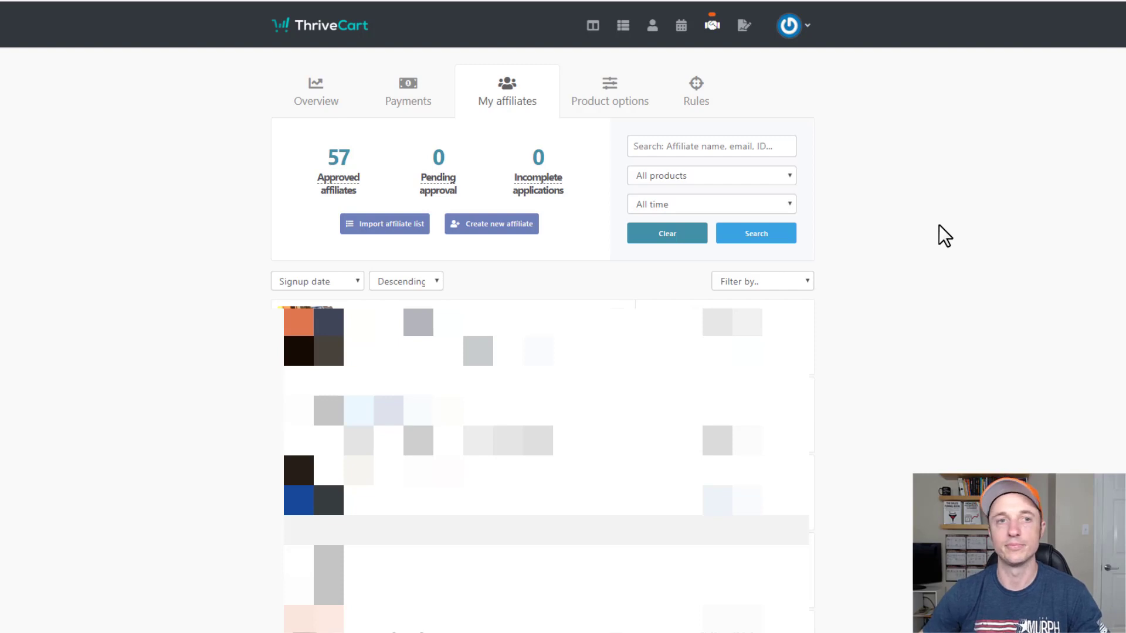
Scroll through the affiliate Product options cards, then view the affiliate sign-up Rules.
click(575, 99)
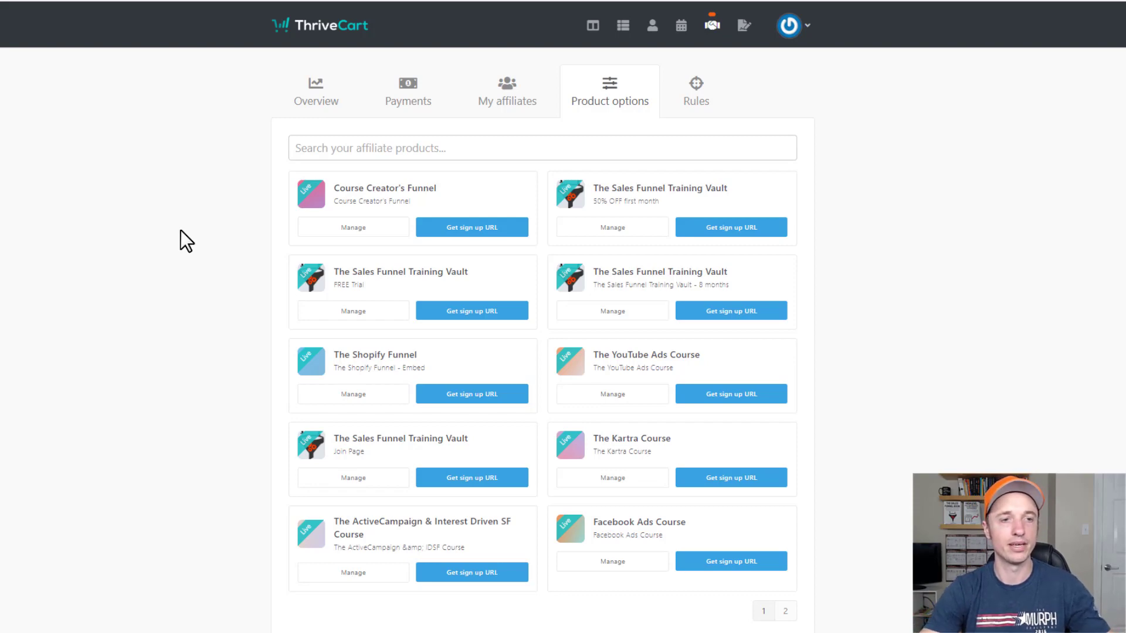
scroll(287, 283, down, 3)
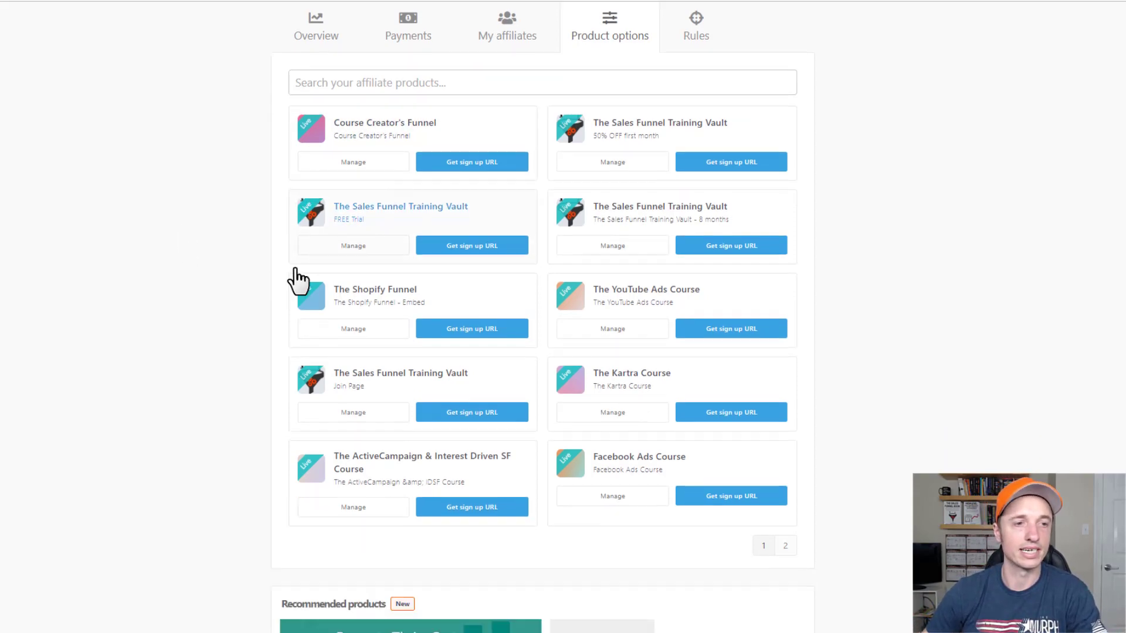
scroll(263, 319, up, 3)
click(703, 95)
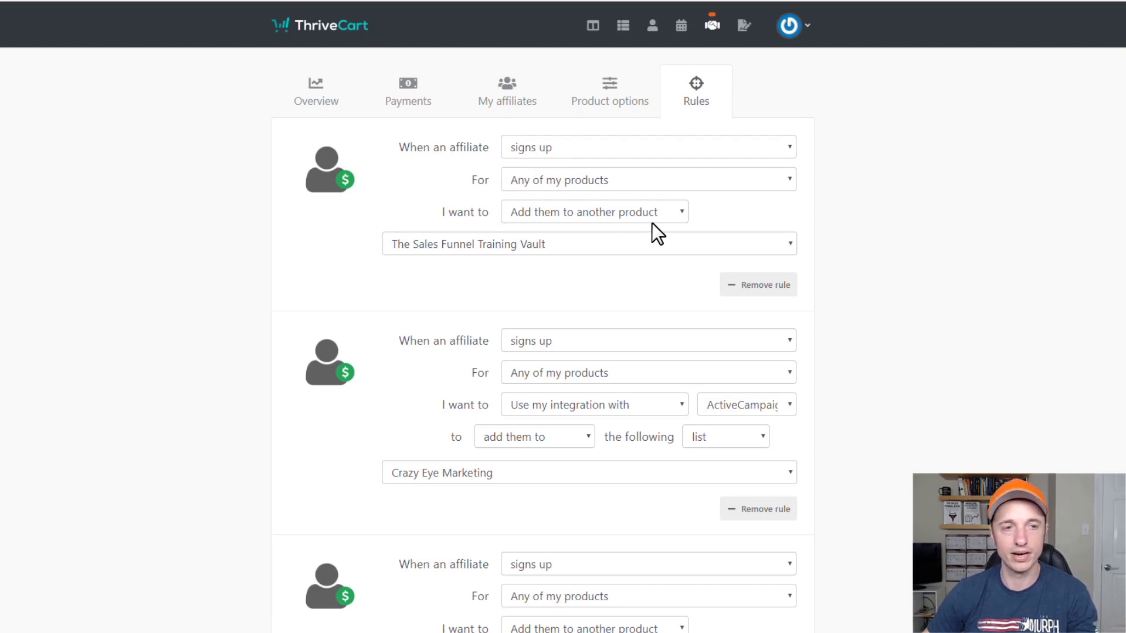
scroll(516, 282, down, 2)
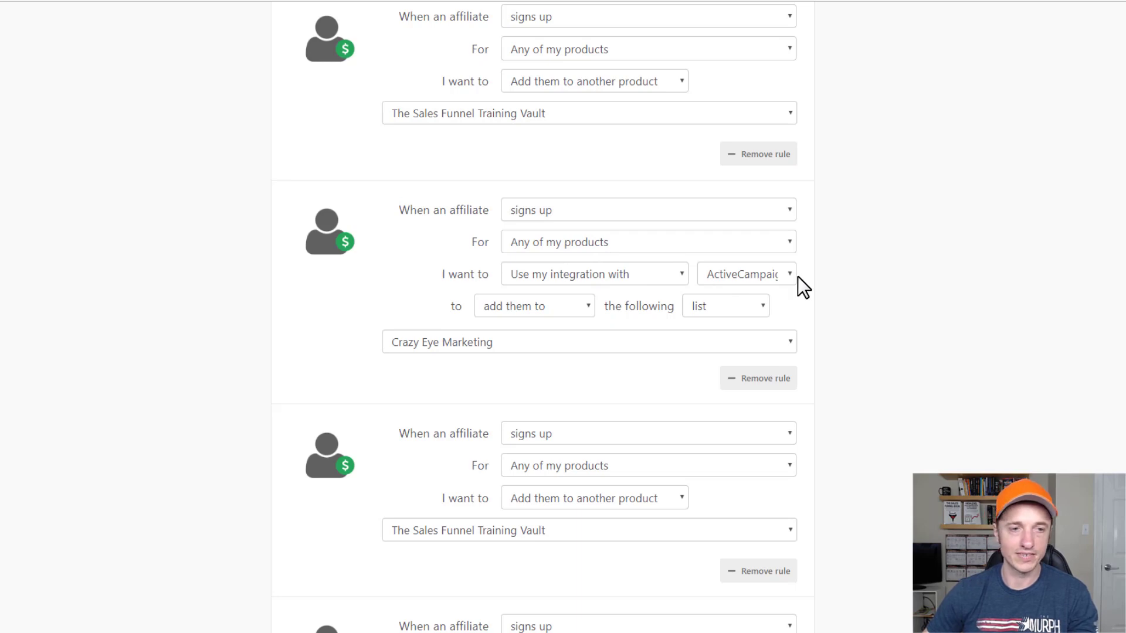
scroll(357, 326, down, 3)
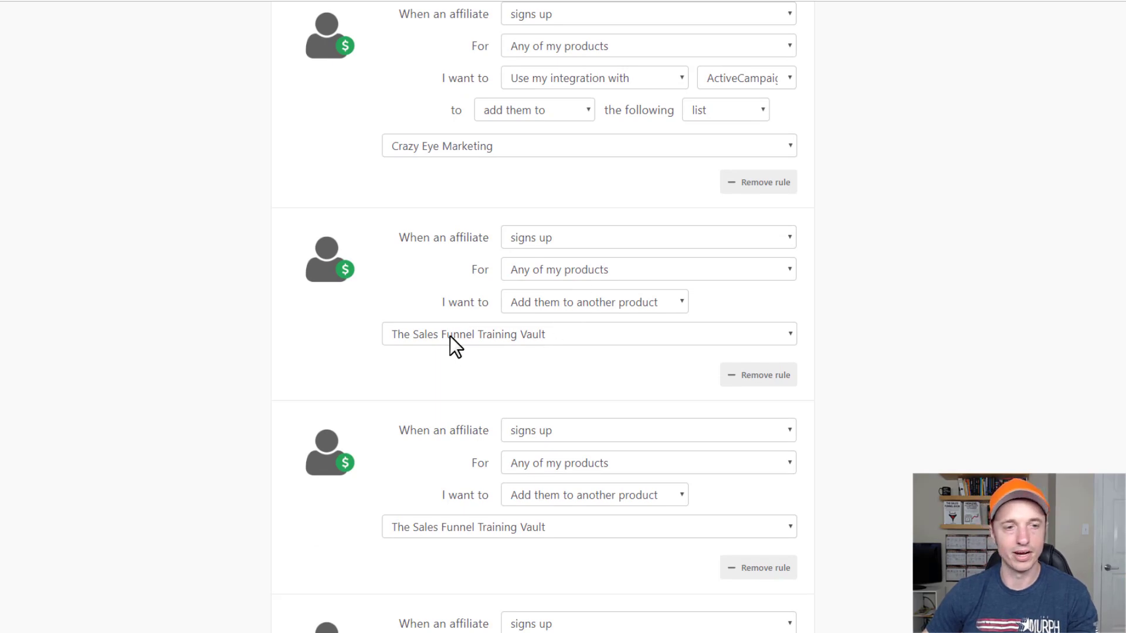
scroll(631, 347, down, 6)
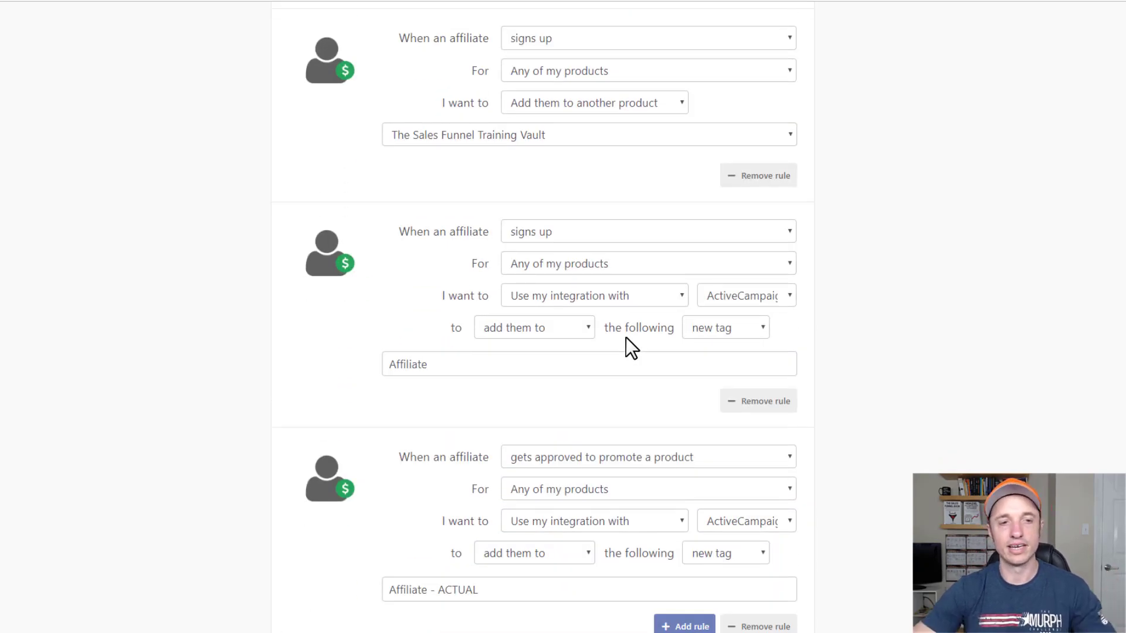
scroll(595, 334, down, 2)
scroll(621, 378, up, 2)
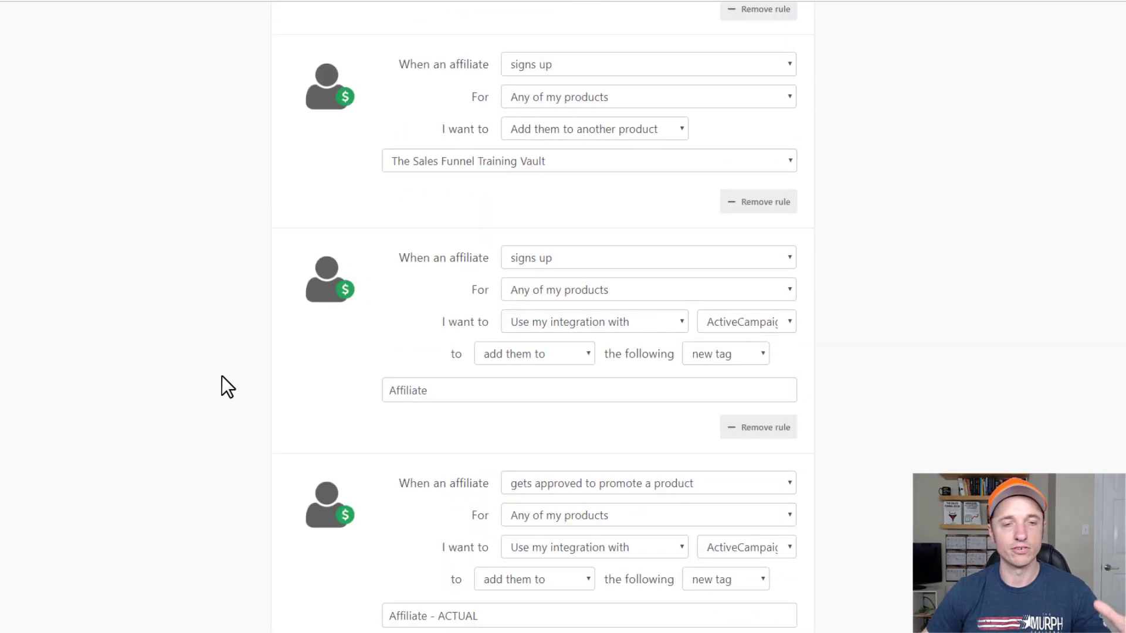
scroll(227, 385, up, 10)
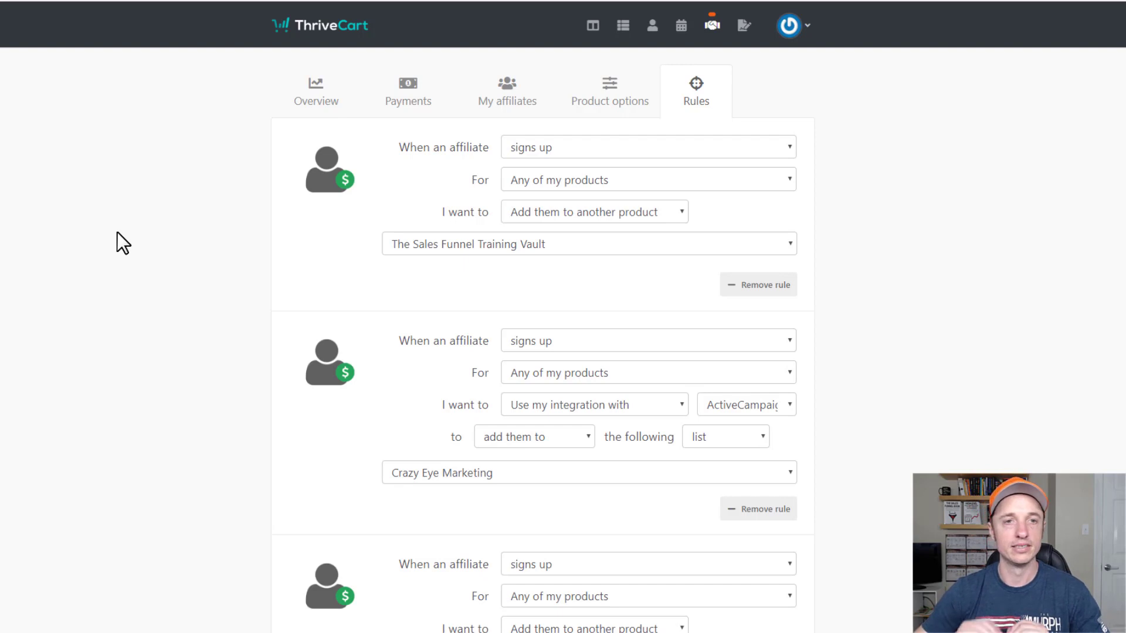
Open JV partners, start a new contract, then view the Payouts and Rules tabs.
click(744, 29)
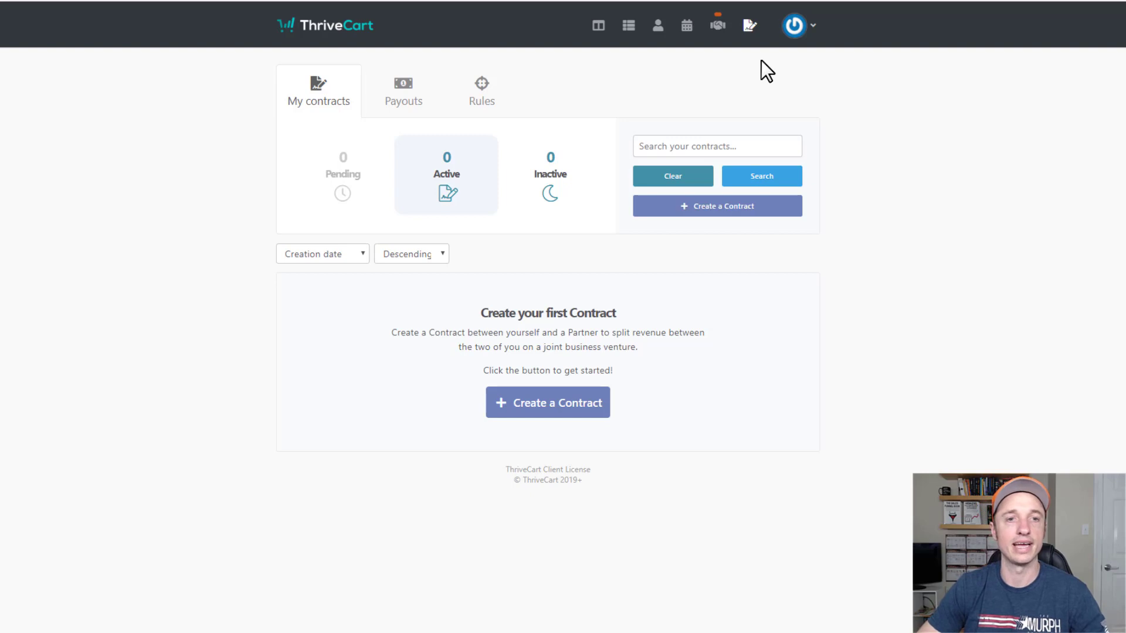
click(754, 214)
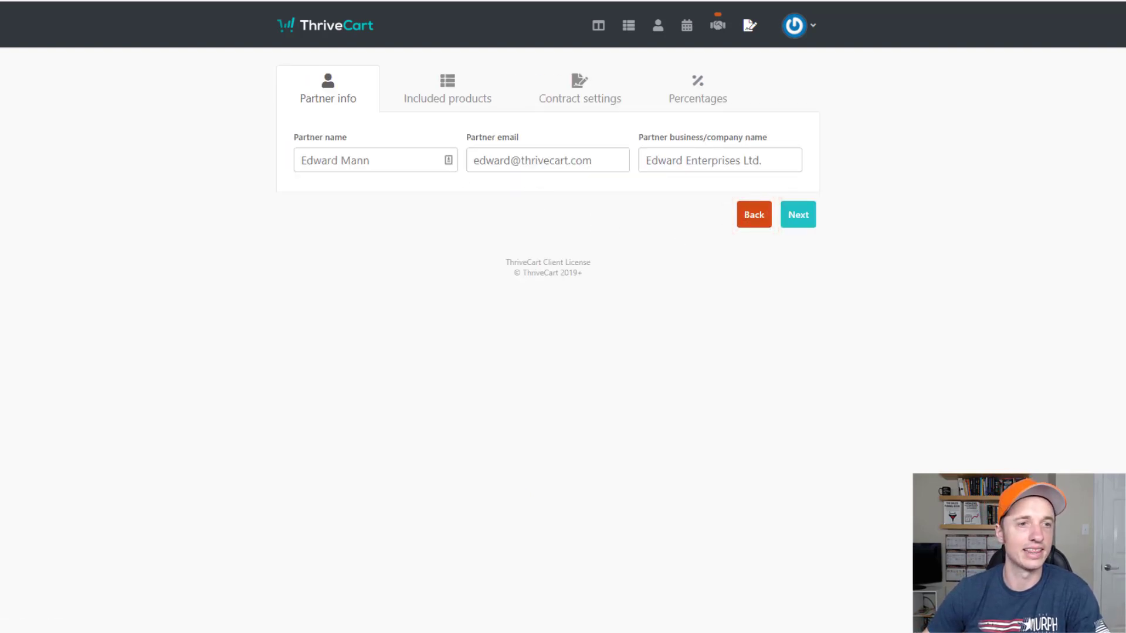
click(420, 98)
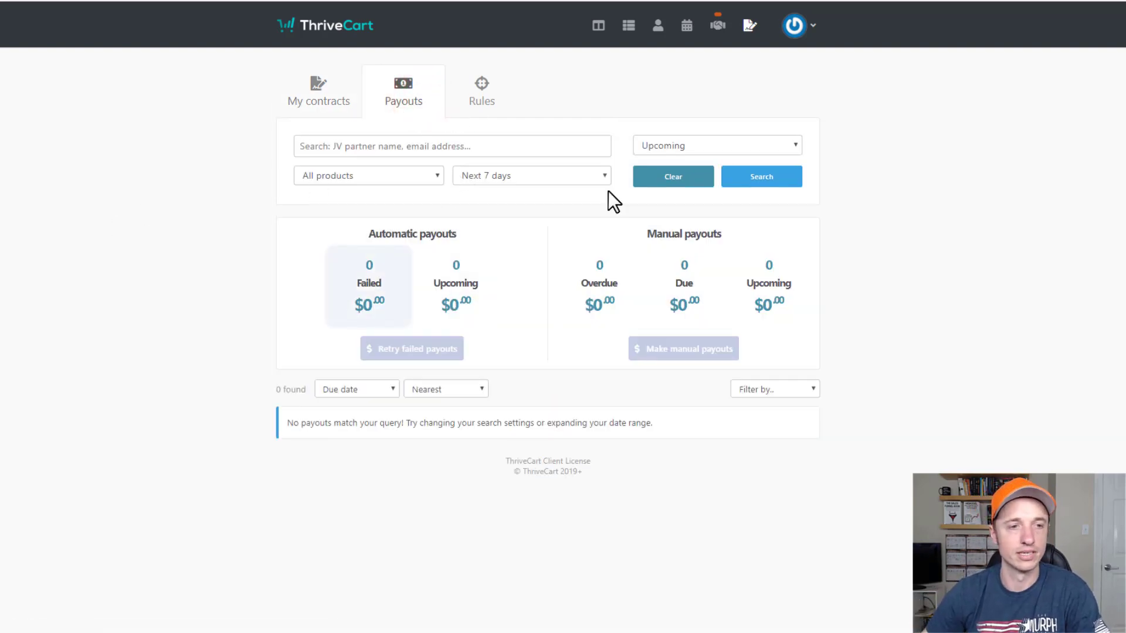
click(484, 94)
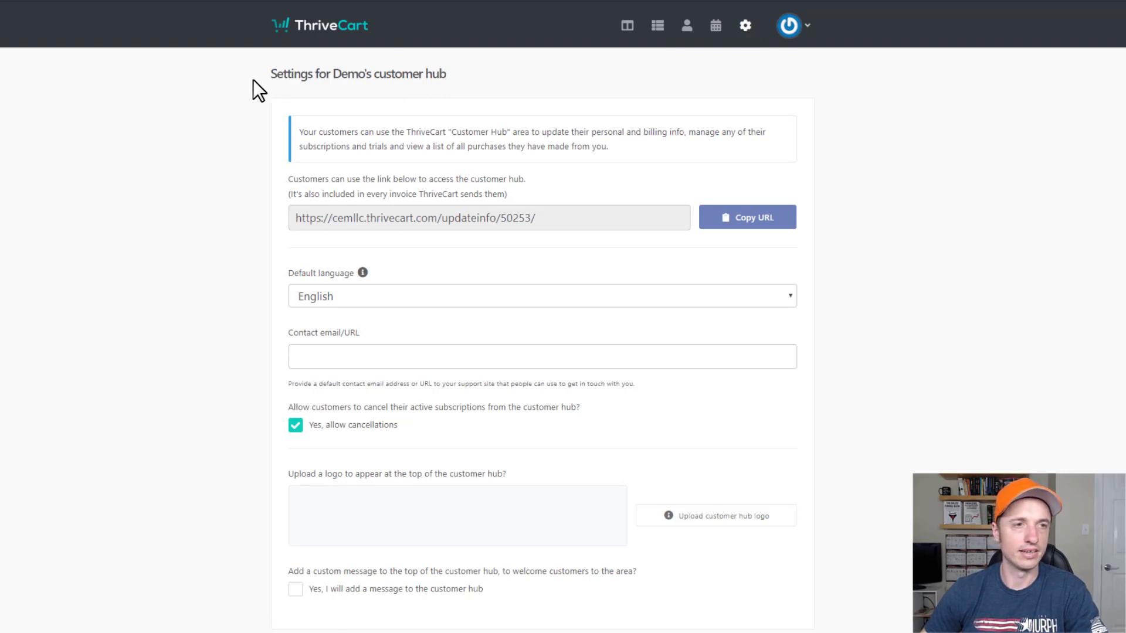
Copy the customer hub URL from its settings, then open a Chrome incognito window with Ctrl+Shift+N.
scroll(385, 217, down, 2)
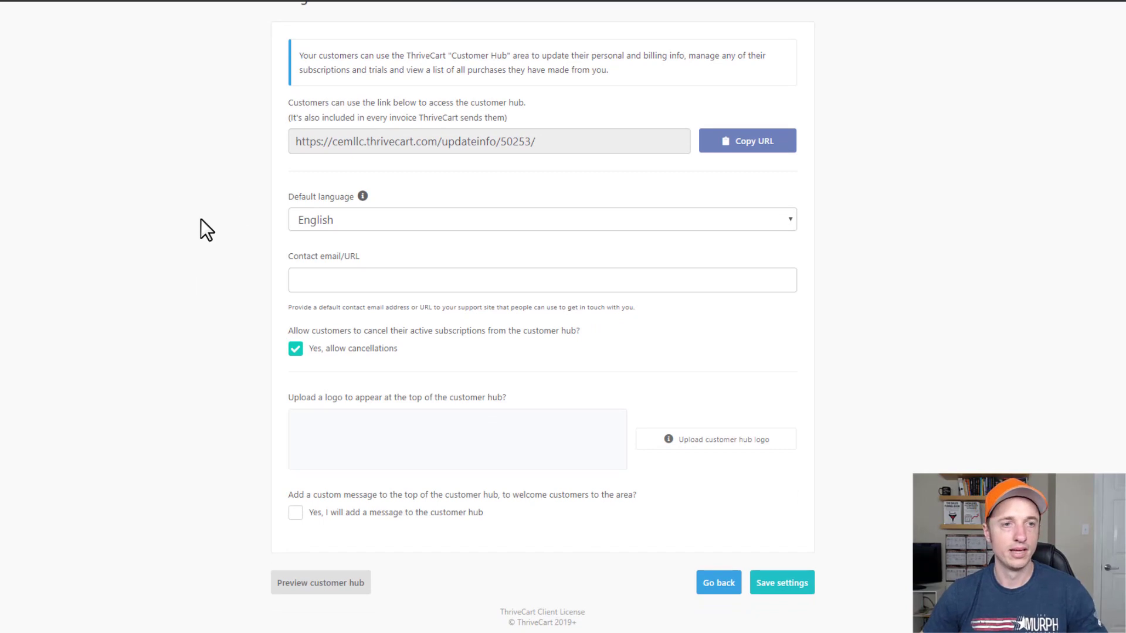
scroll(405, 228, up, 2)
click(623, 210)
key(ctrl+c)
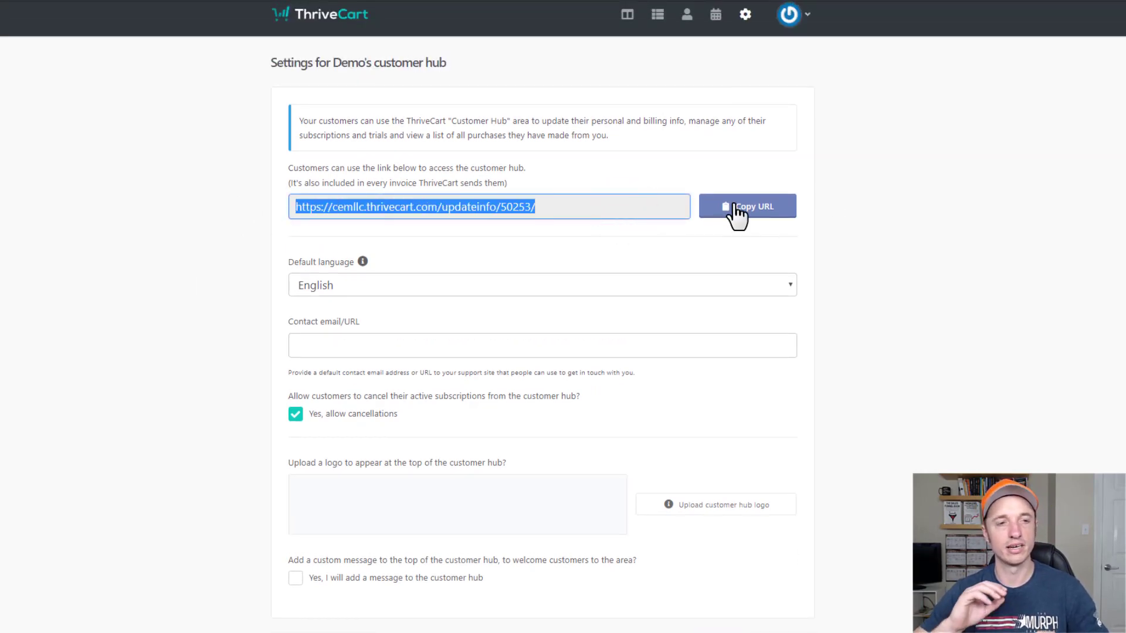
key(ctrl+shift+n)
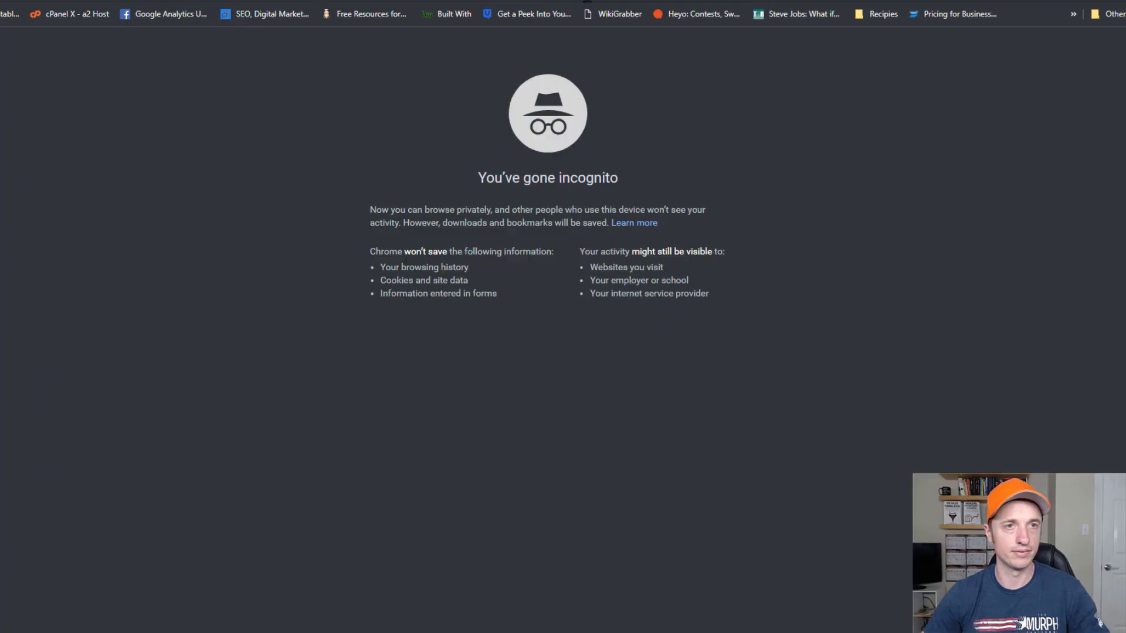
Load the copied customer hub link in the private window to preview its sign-in page.
key(ctrl+v)
key(Return)
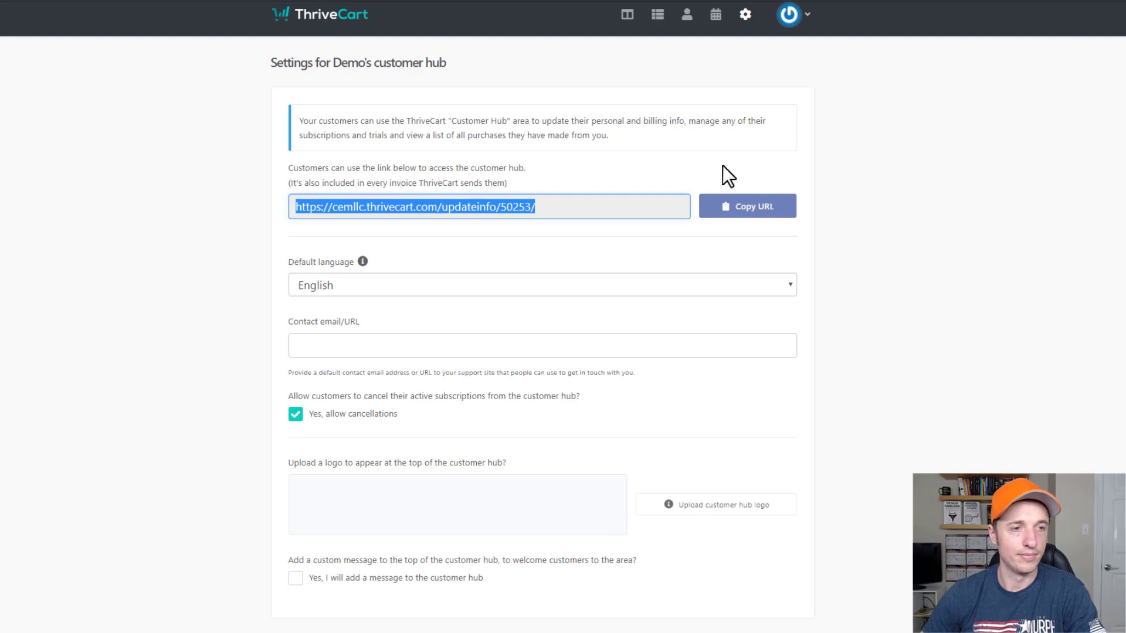
Go to the account Settings page from the avatar menu.
scroll(663, 176, down, 1)
scroll(603, 146, up, 1)
scroll(516, 135, down, 1)
scroll(646, 117, up, 1)
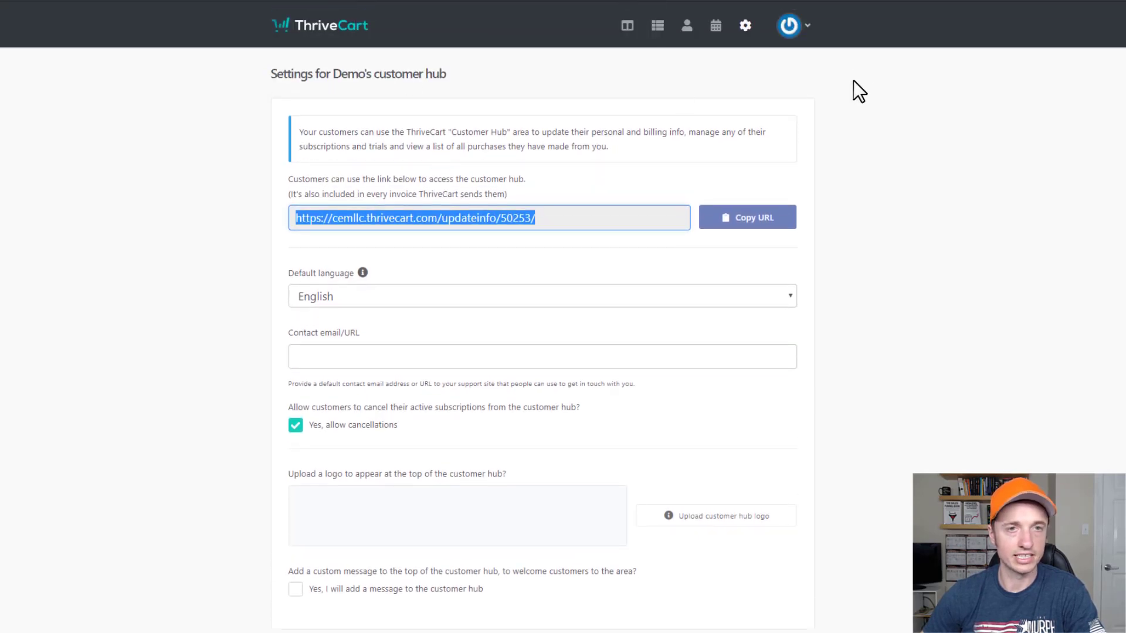
click(792, 27)
click(757, 108)
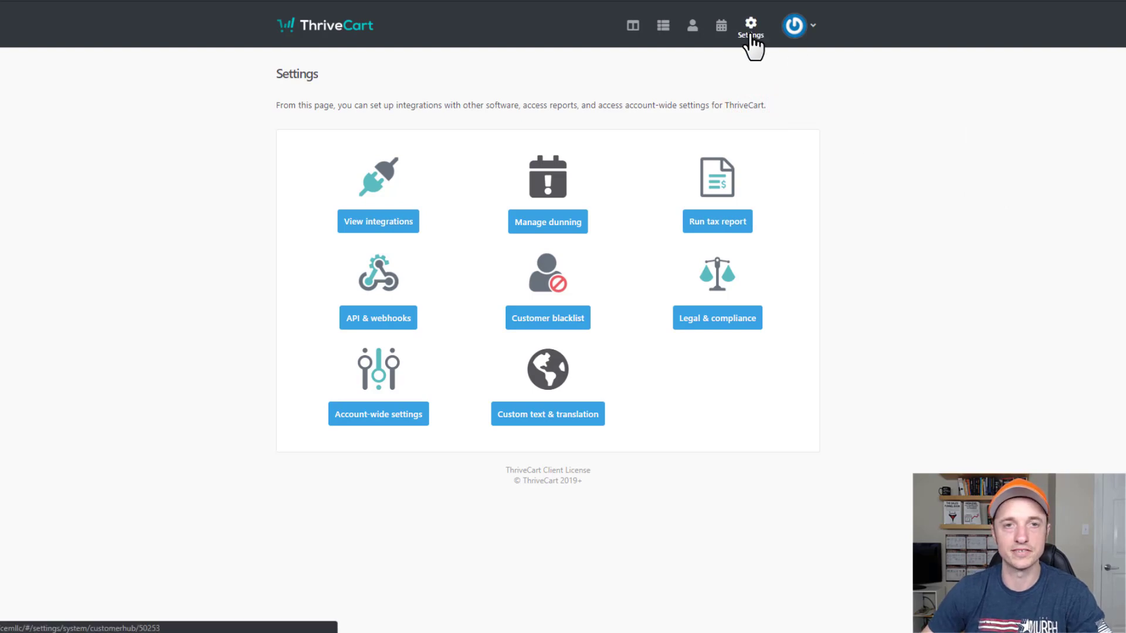
Reload Settings from the avatar menu and bring up the Integrations overview.
click(809, 19)
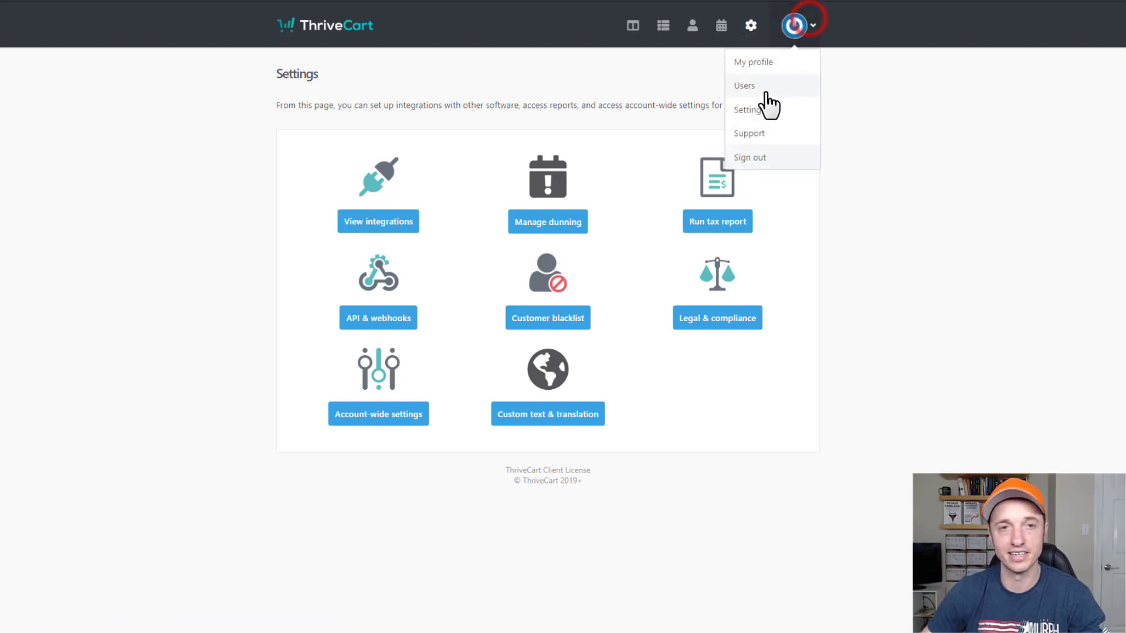
click(763, 108)
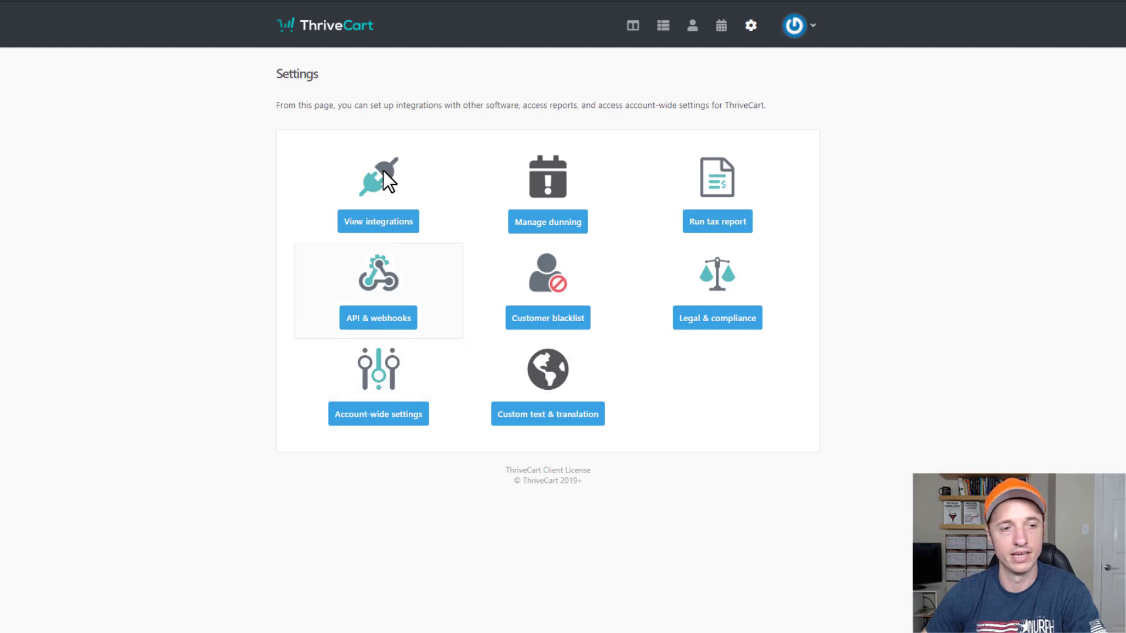
click(382, 222)
Review the payment gateway and autoresponder integration lists, returning to Integrations after each.
scroll(389, 164, down, 2)
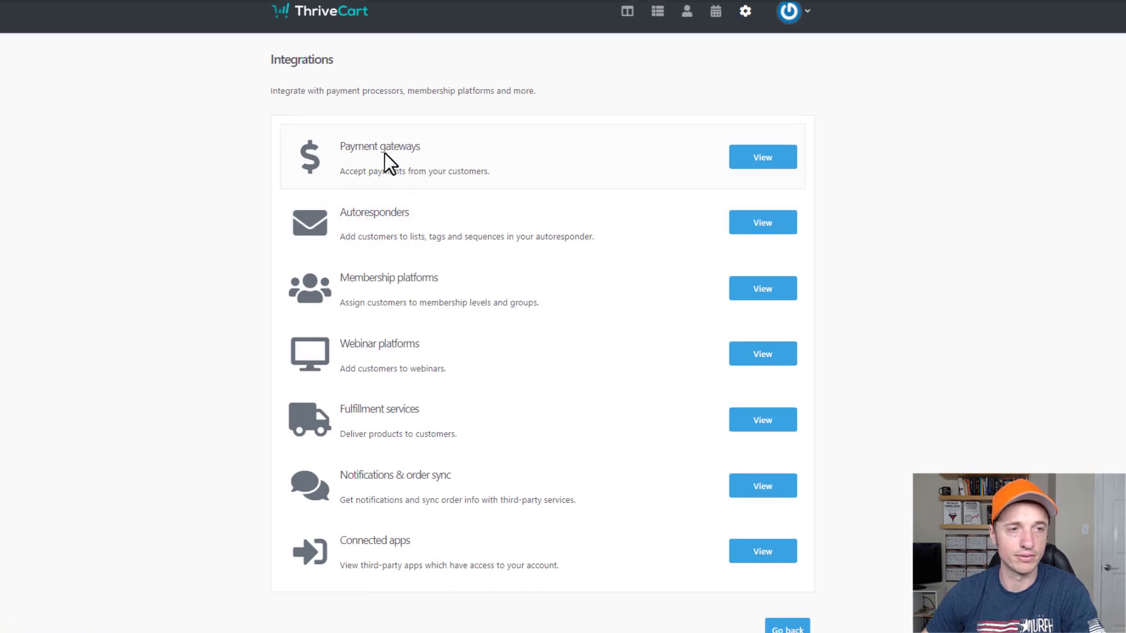
click(775, 116)
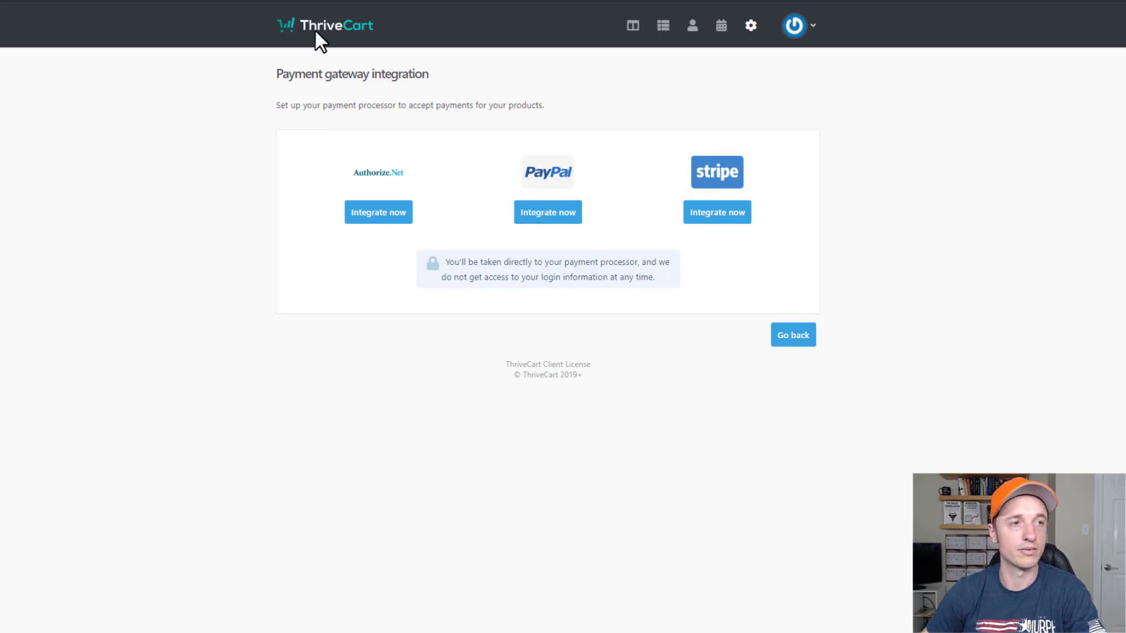
key(alt+Left)
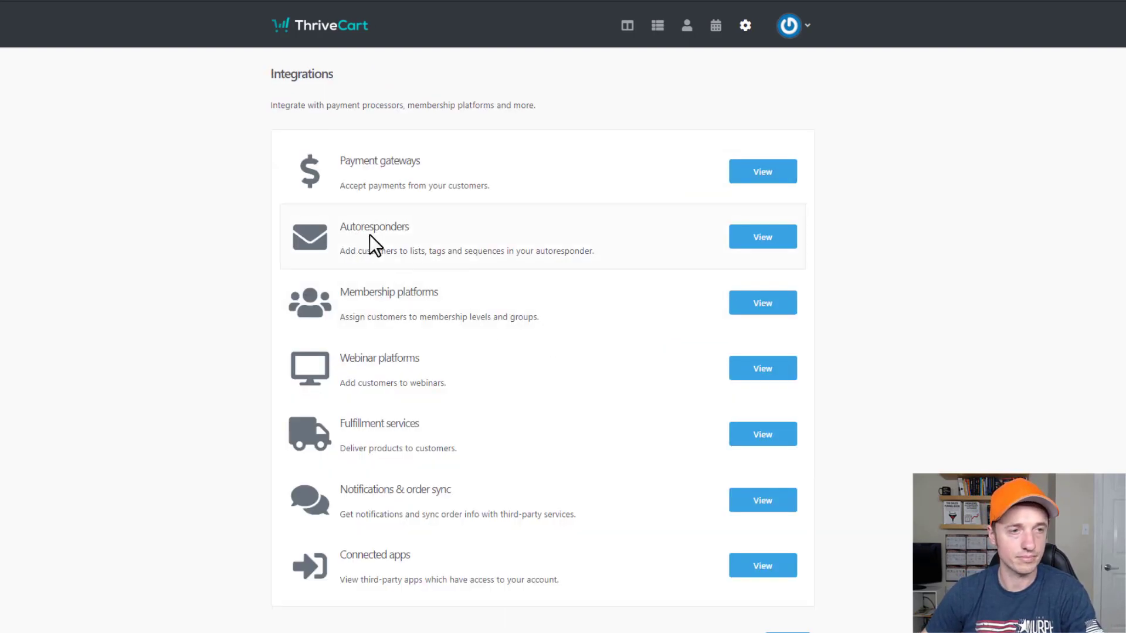
click(773, 242)
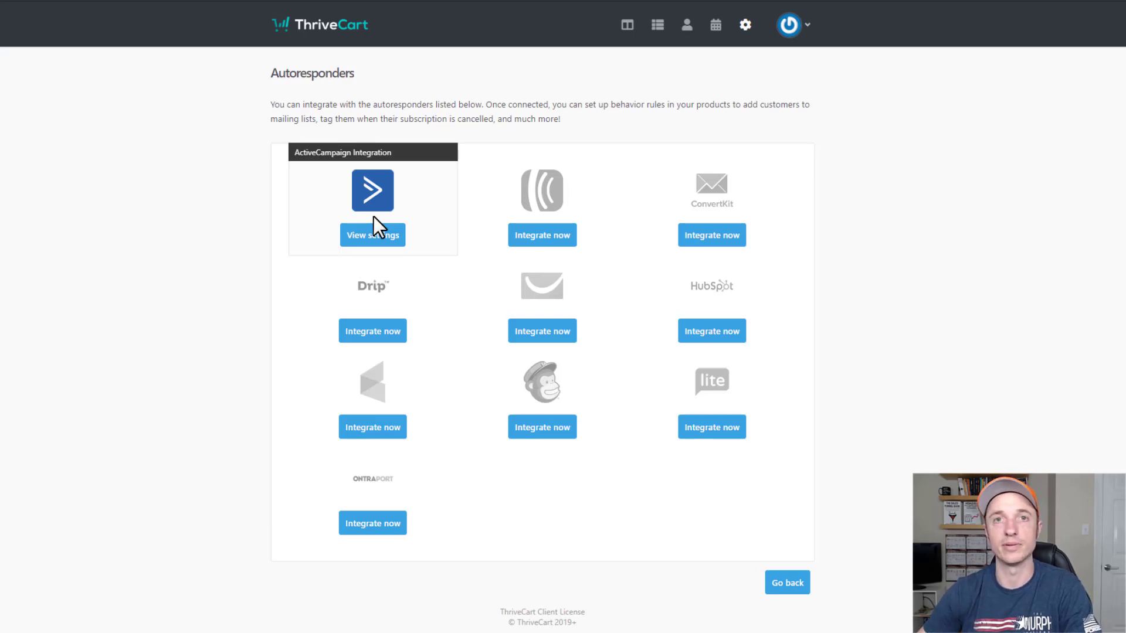
key(alt+Left)
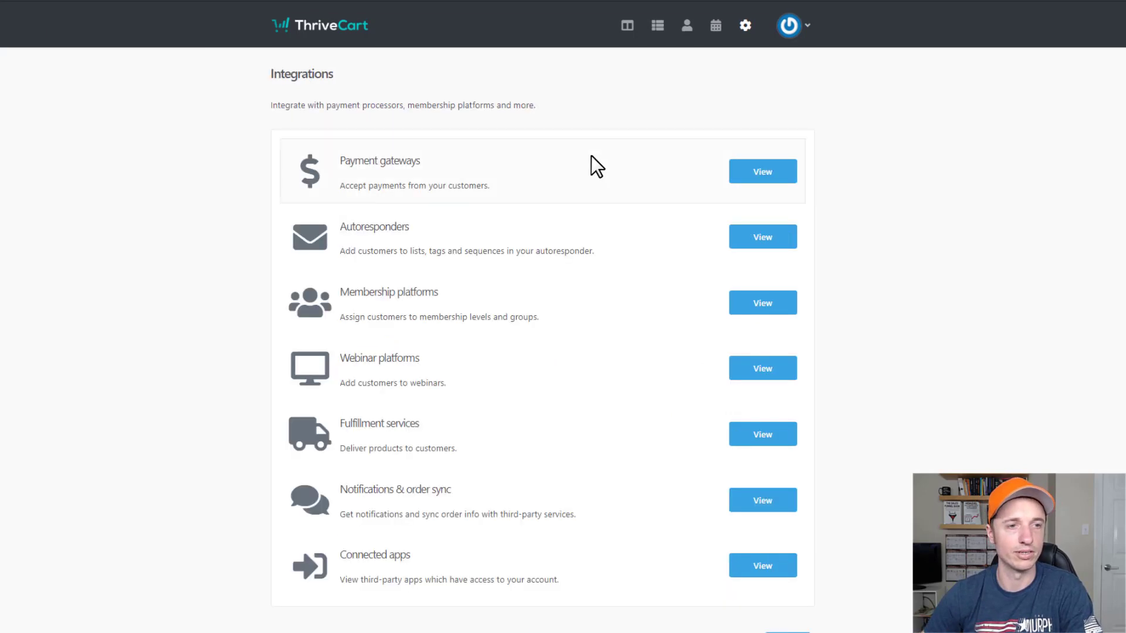
scroll(383, 255, down, 3)
Review the membership, webinar and fulfillment integration lists, returning to Integrations each time.
click(760, 237)
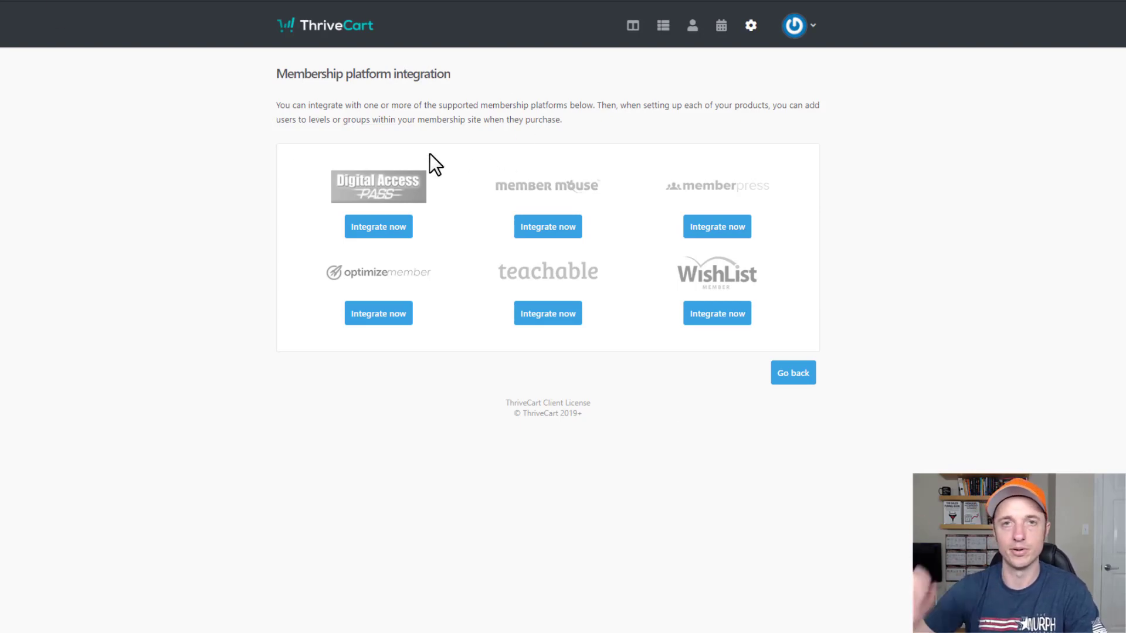
key(alt+Left)
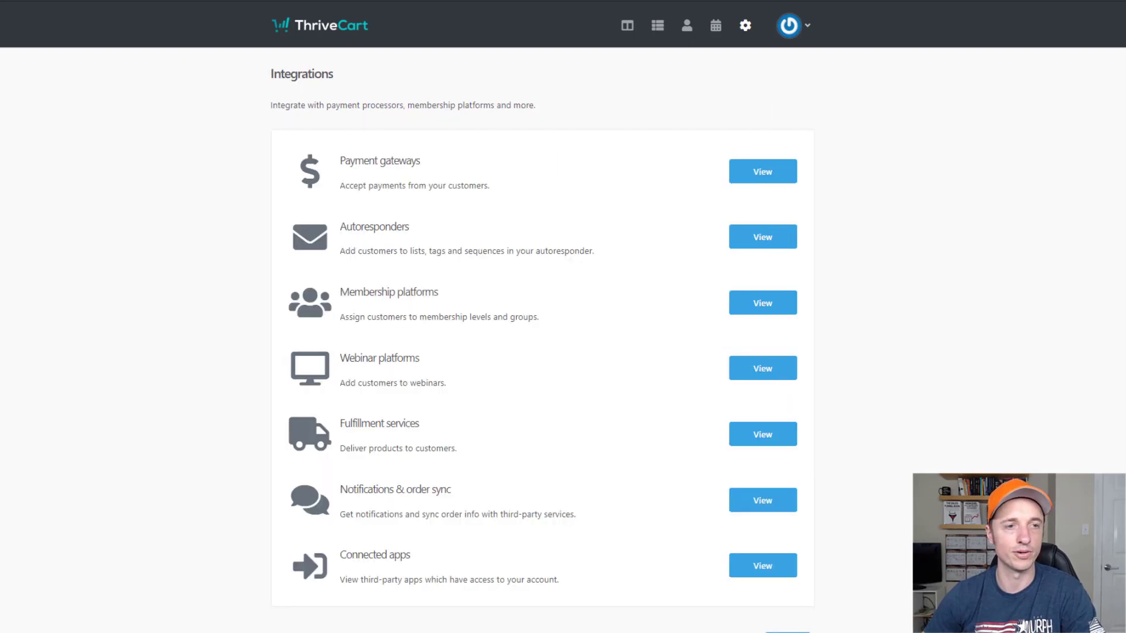
scroll(628, 314, down, 2)
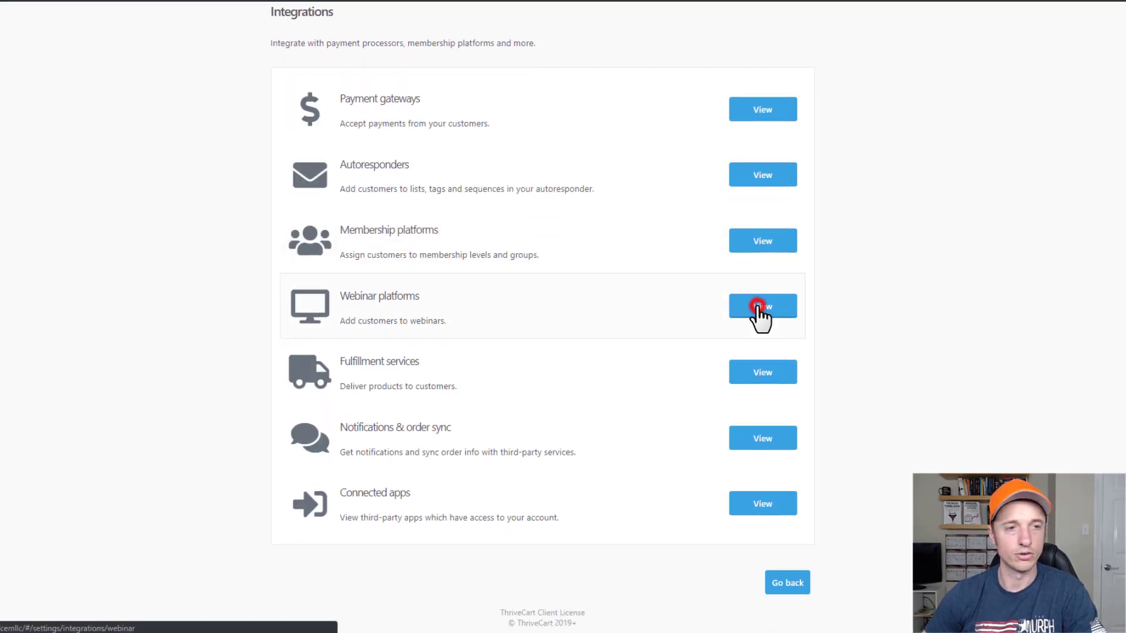
click(761, 308)
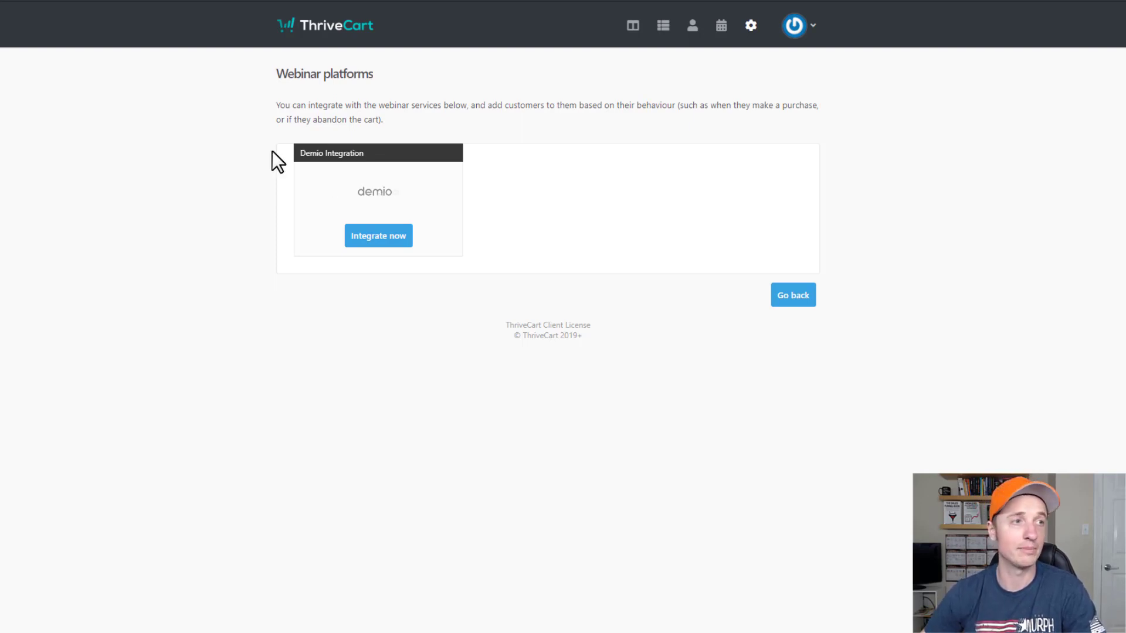
key(alt+Left)
scroll(528, 258, down, 1)
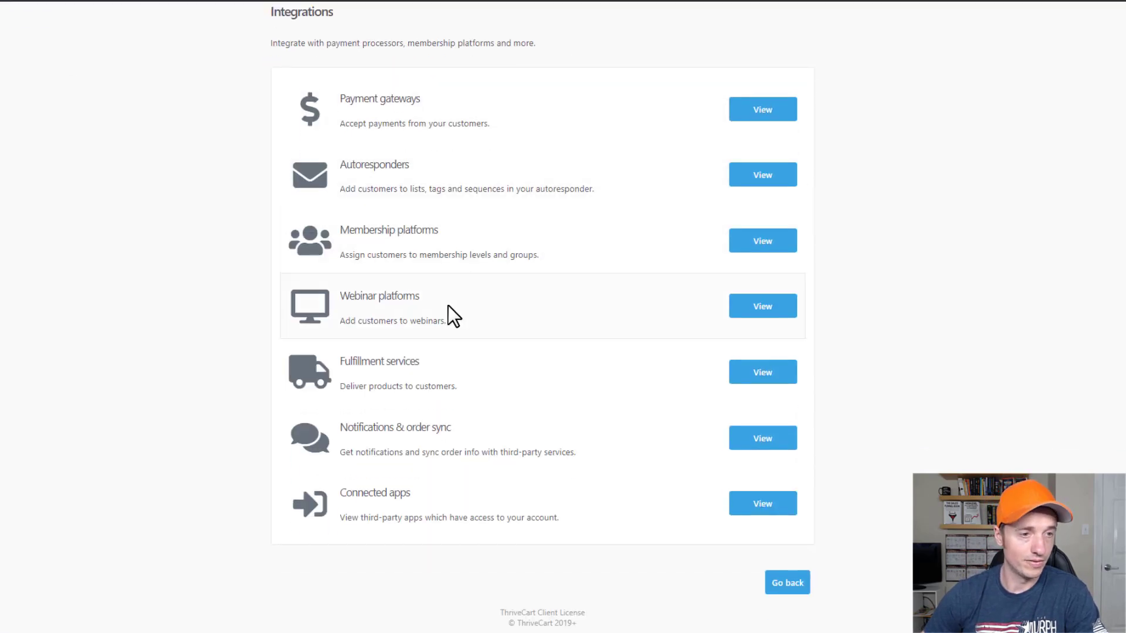
click(780, 377)
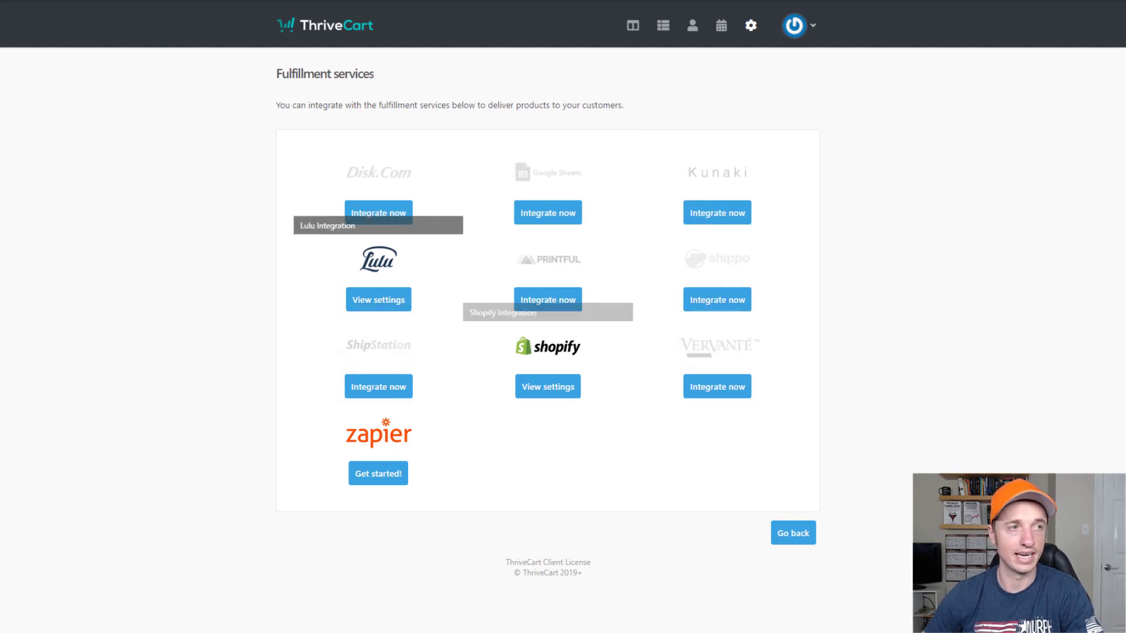
key(alt+Left)
Review notification and connected-app integrations, then return to Settings and bring up Dunning settings.
scroll(425, 198, down, 1)
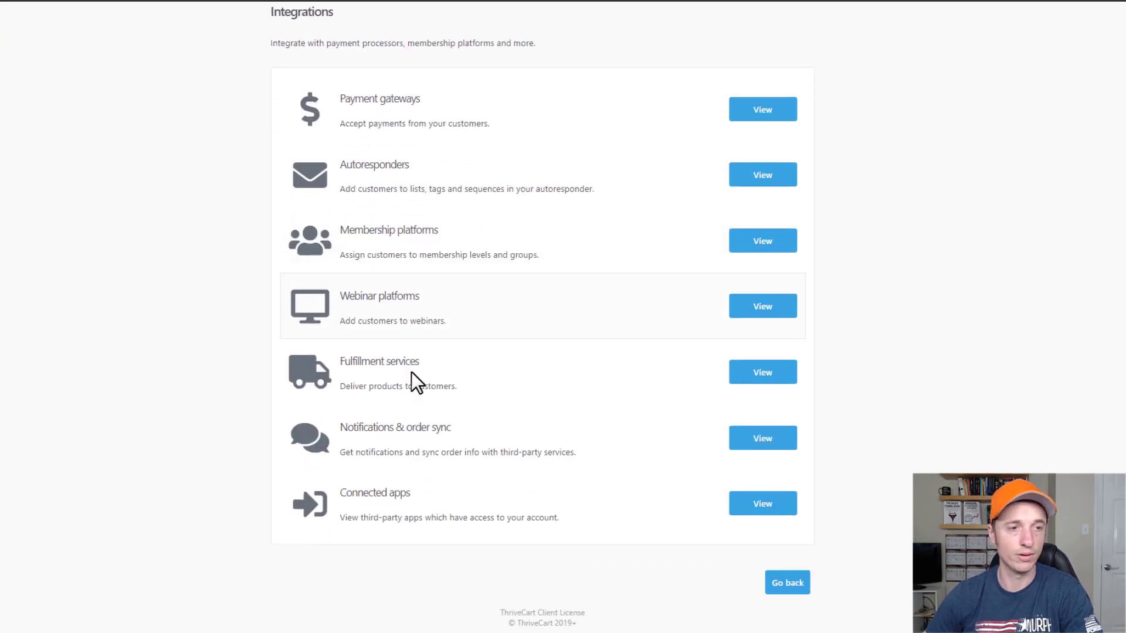
click(761, 440)
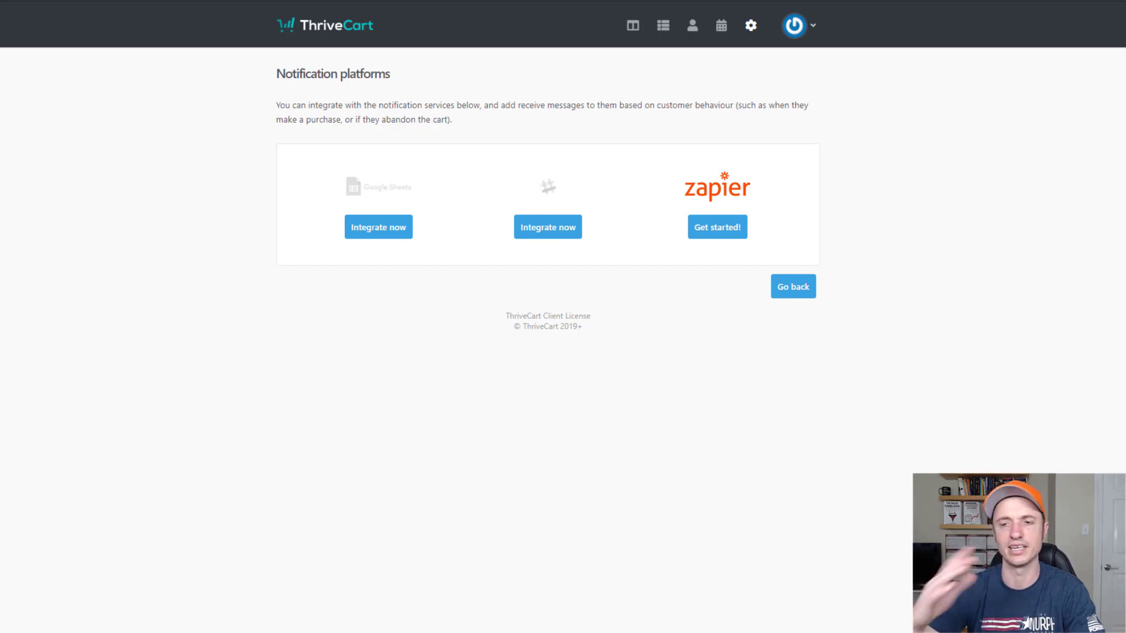
key(alt+Left)
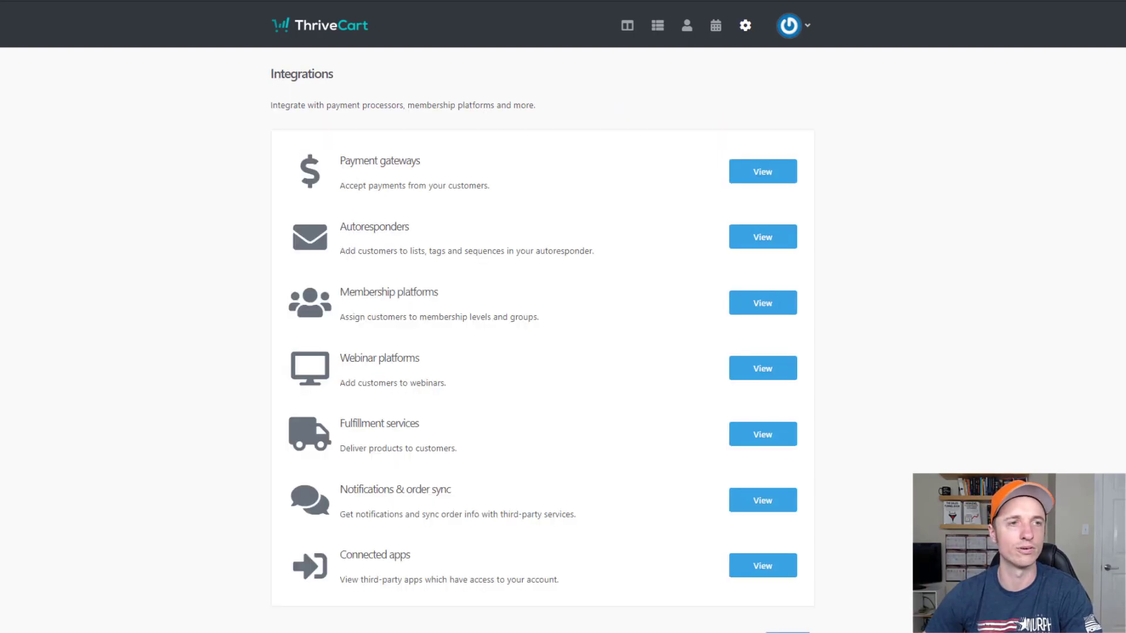
scroll(428, 282, down, 2)
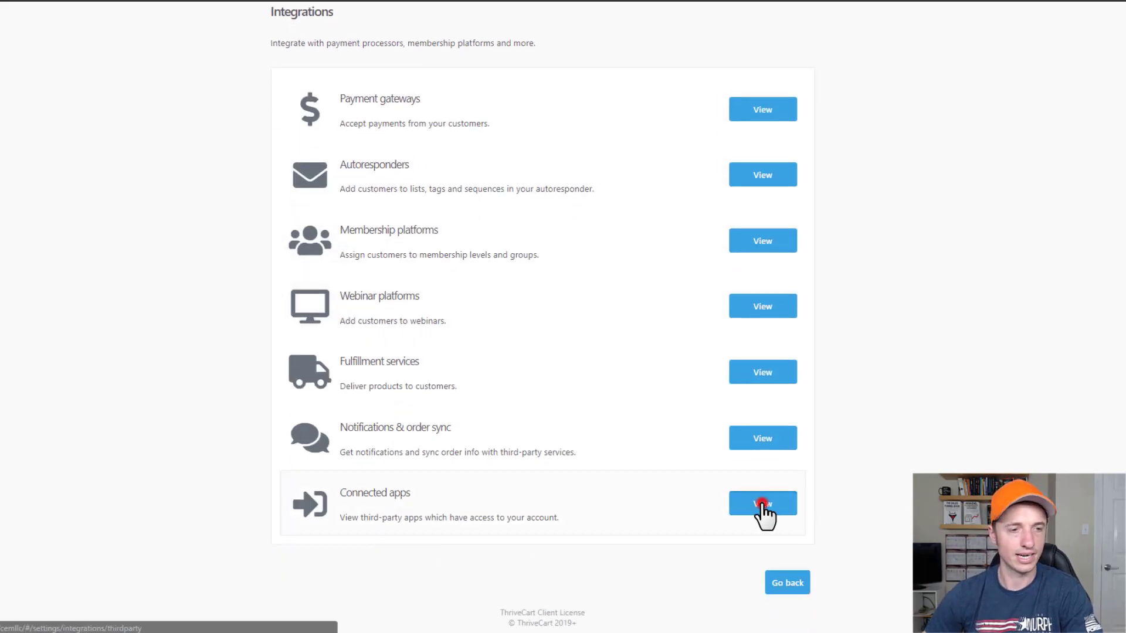
click(762, 504)
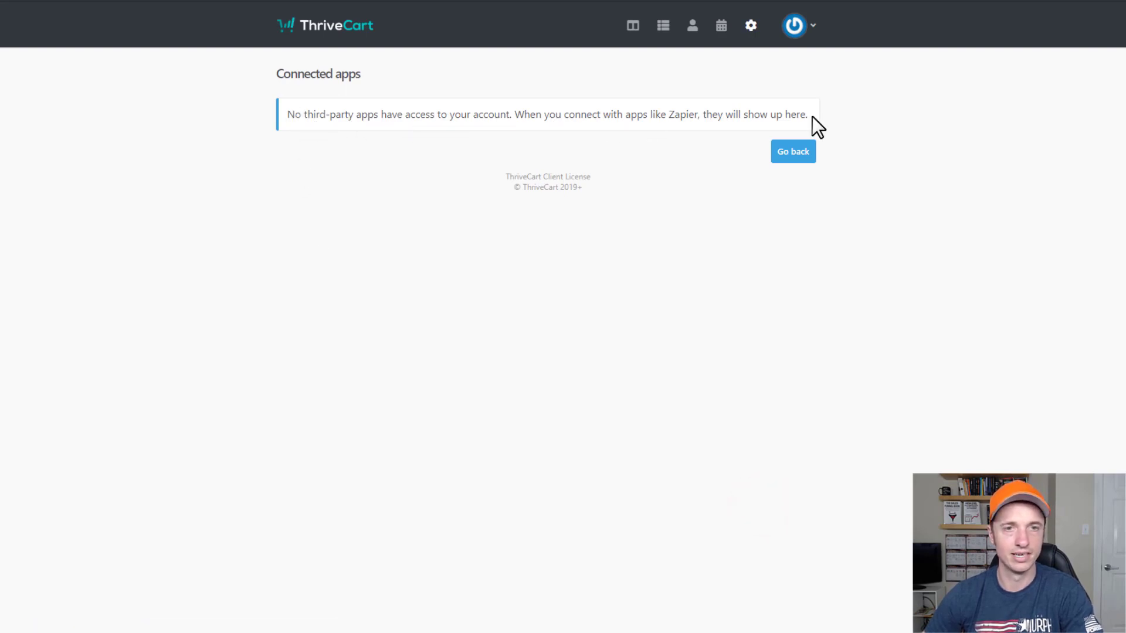
click(796, 155)
scroll(562, 396, down, 2)
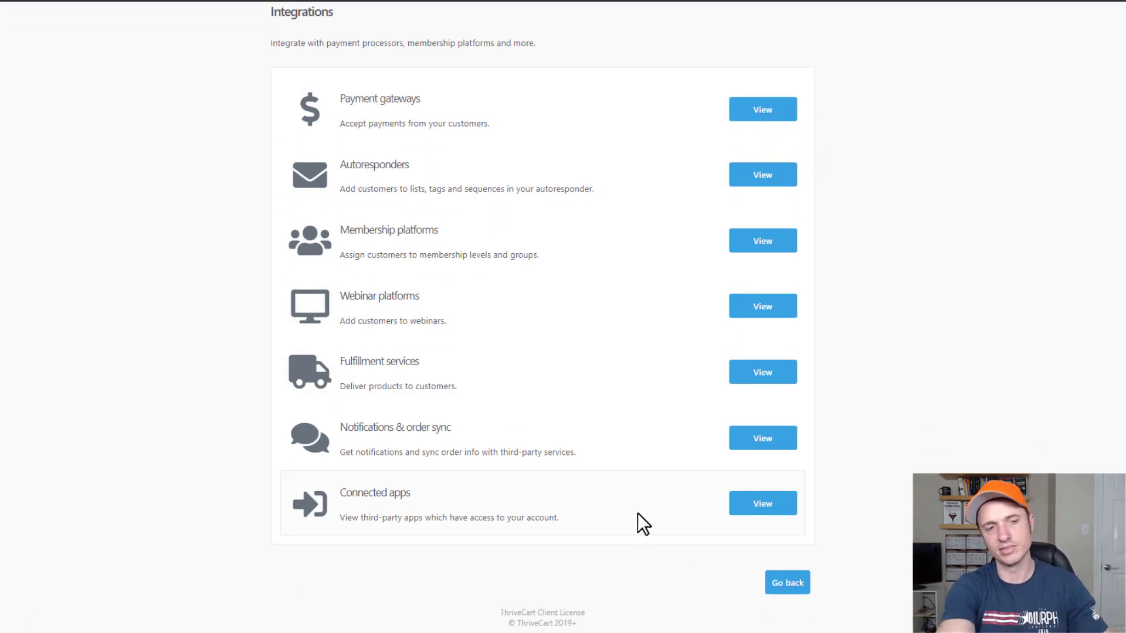
key(alt+Left)
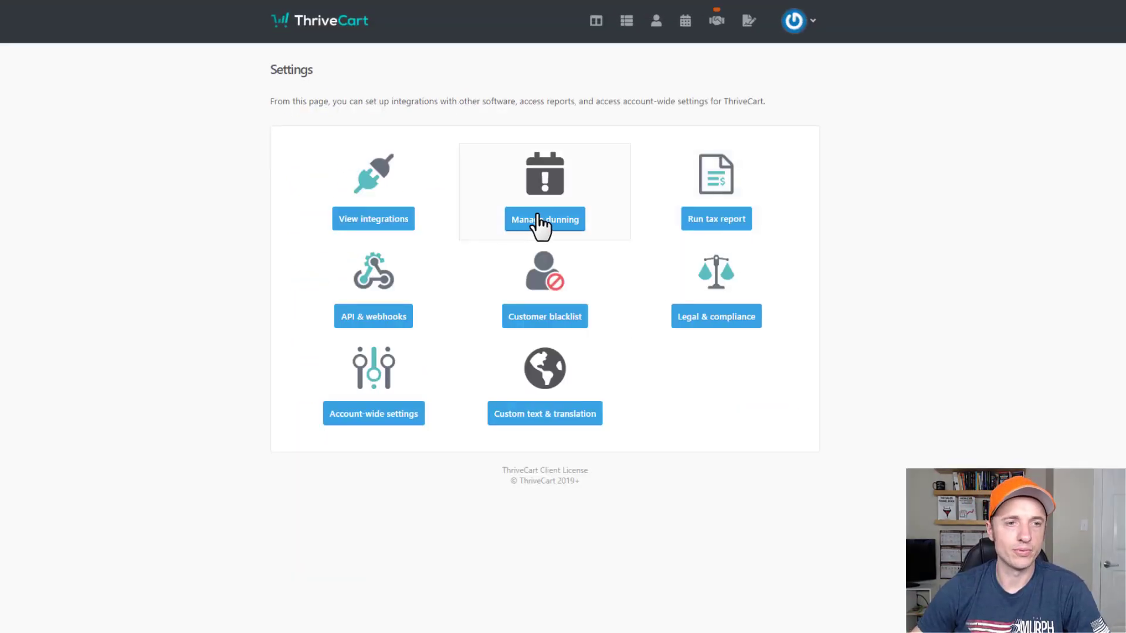
click(538, 218)
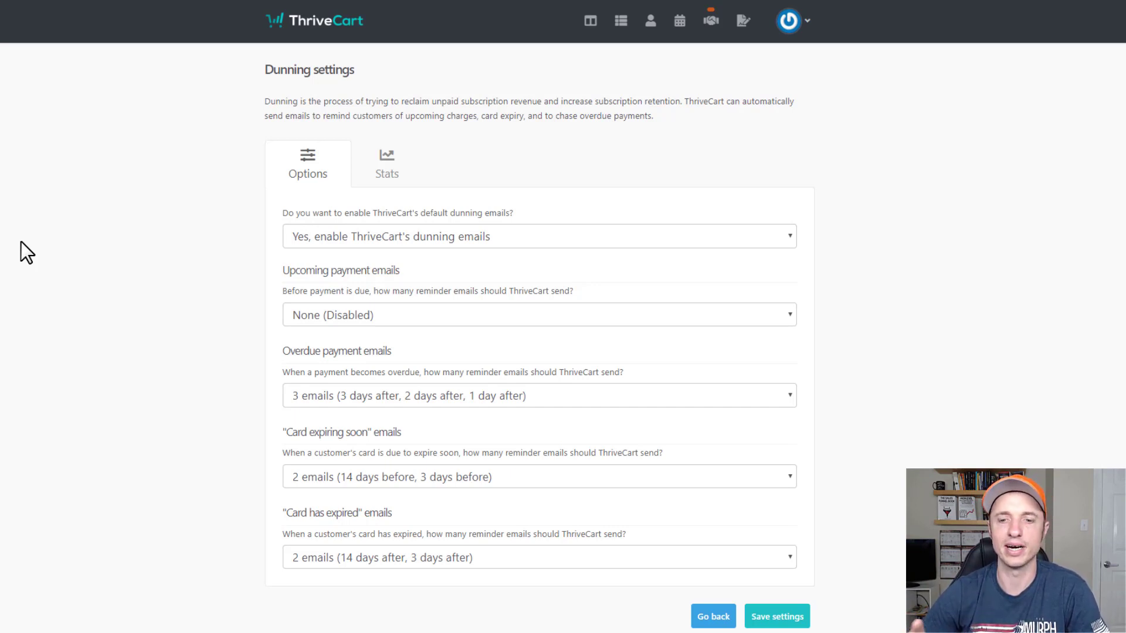
click(355, 321)
click(83, 366)
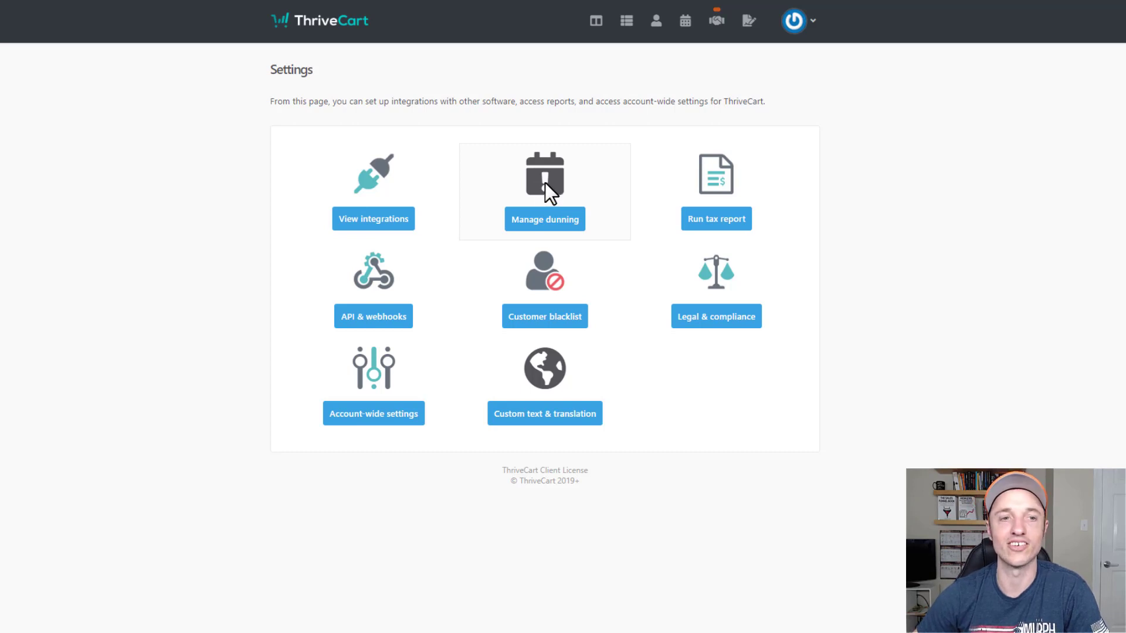
Look at the sales tax report, API & webhooks settings and the customer blacklist page.
click(718, 219)
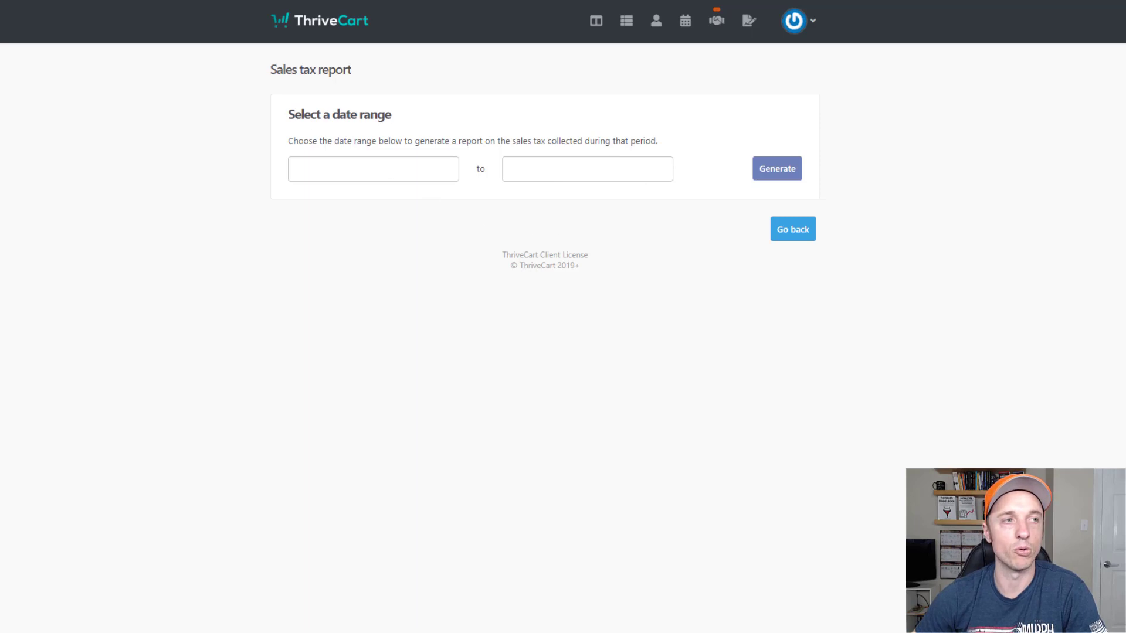
key(alt+Left)
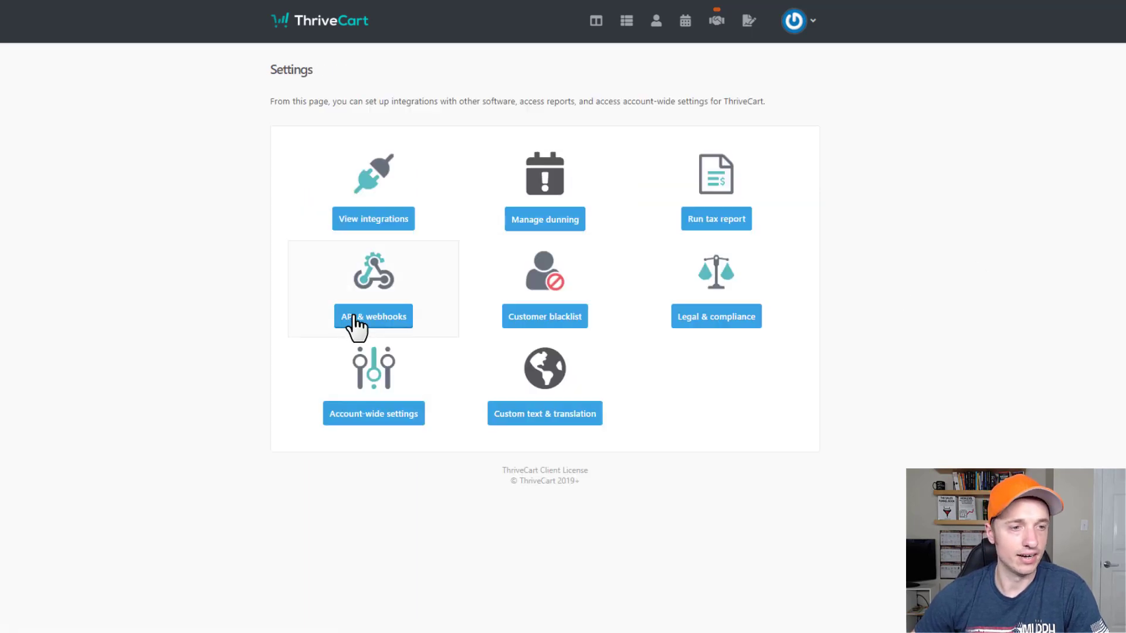
click(354, 315)
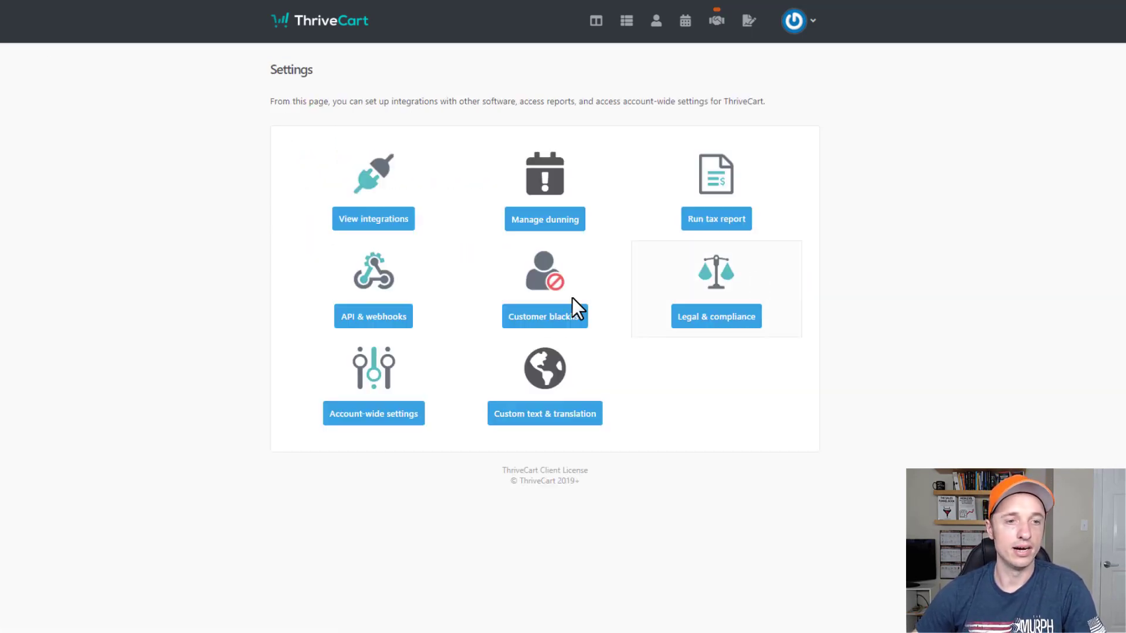
click(550, 311)
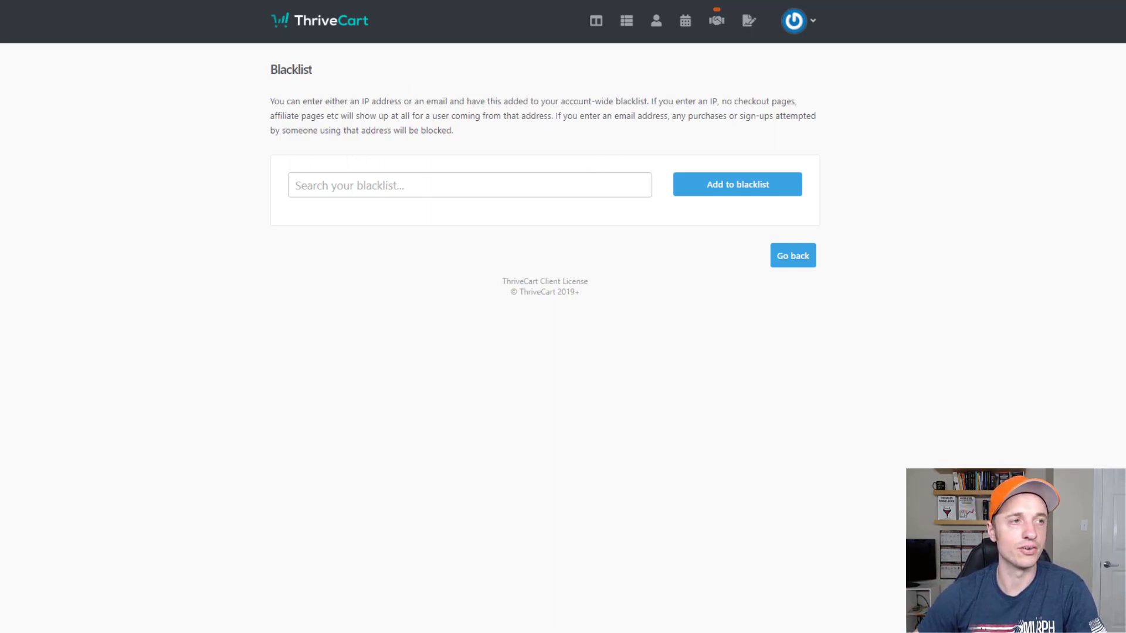
key(alt+Left)
Look through Legal & compliance and Account-wide settings, then bring up Custom text & translation.
click(679, 312)
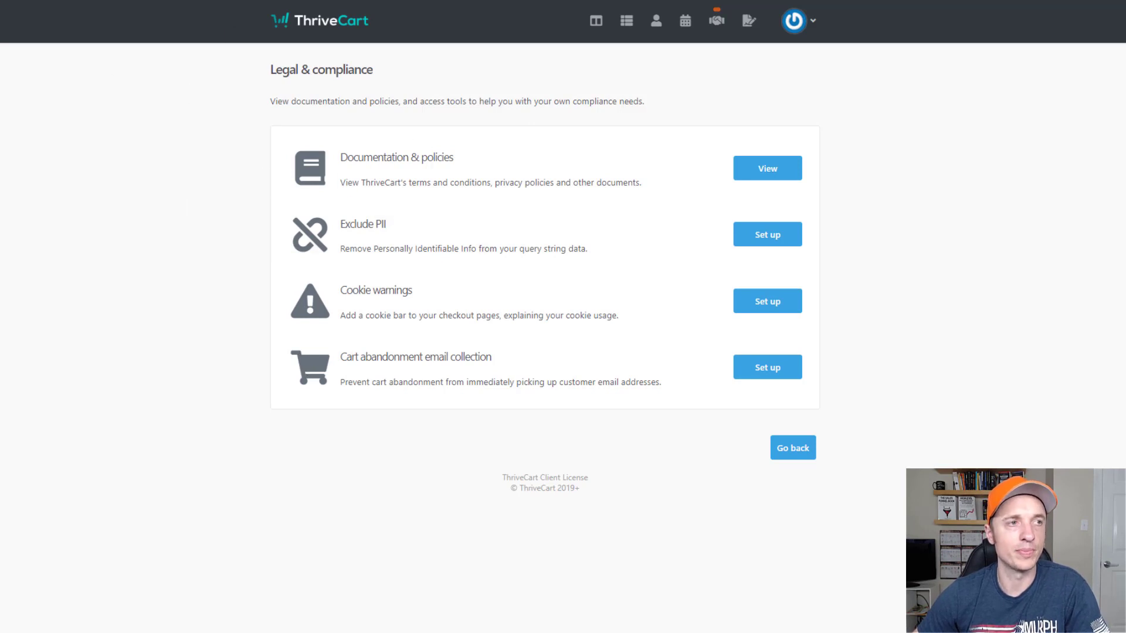
key(alt+Left)
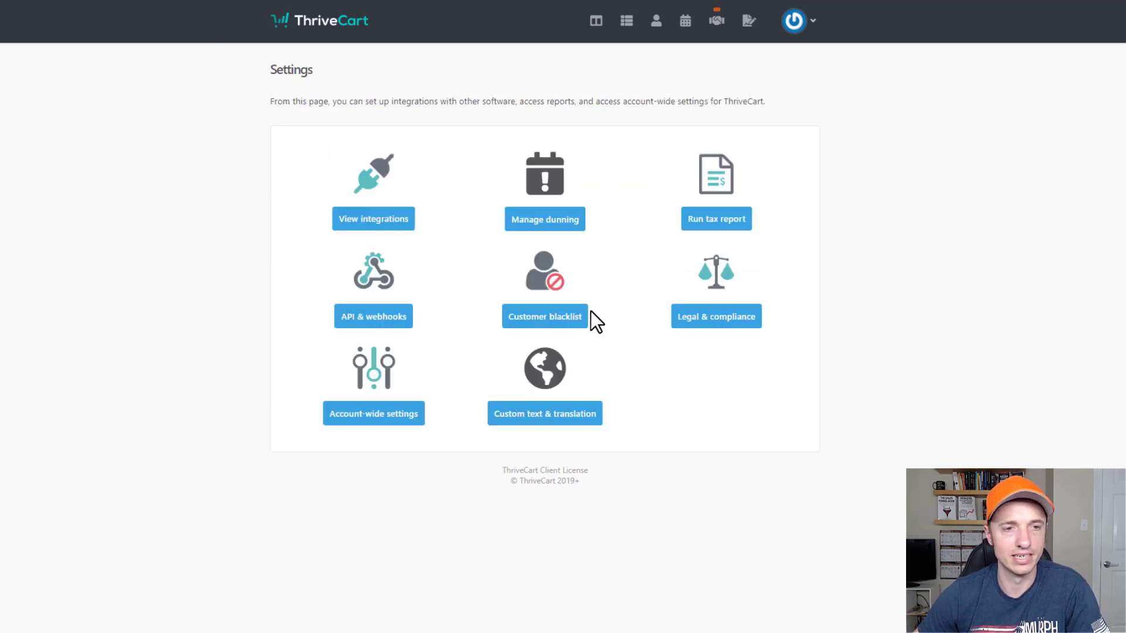
click(367, 414)
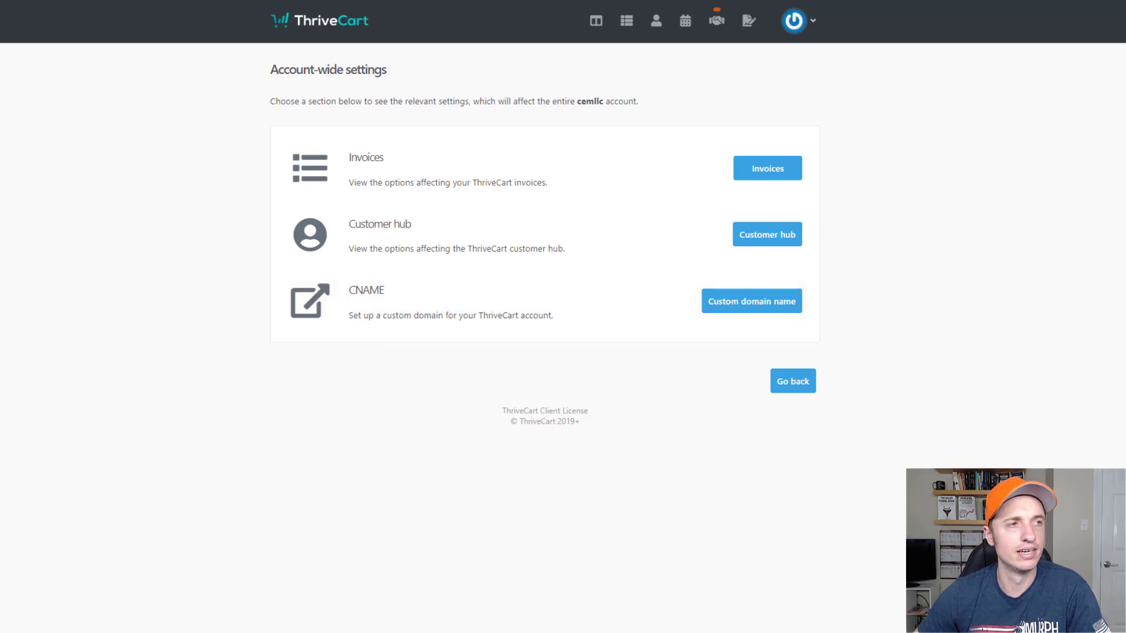
key(alt+Left)
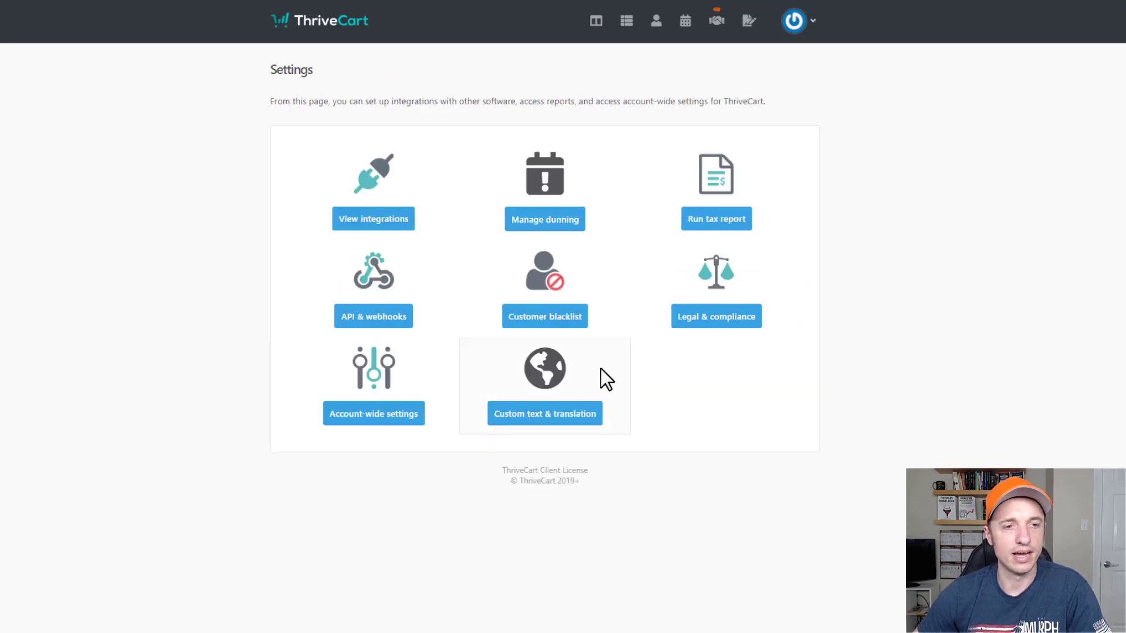
click(567, 415)
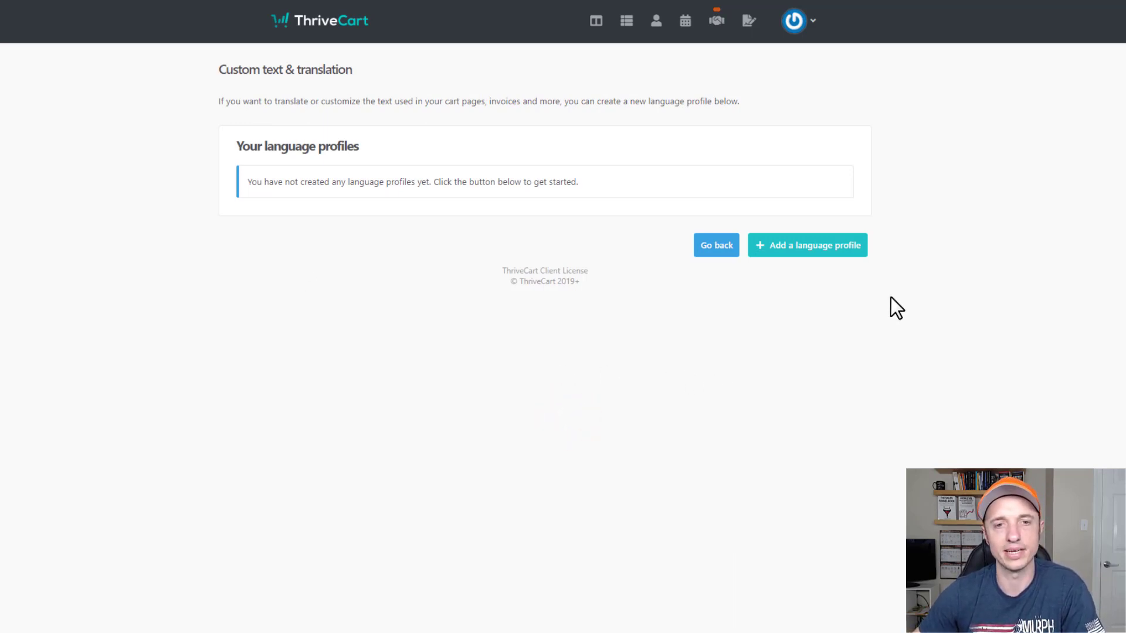
Start a new language profile based off an existing translation.
click(789, 247)
scroll(550, 234, down, 2)
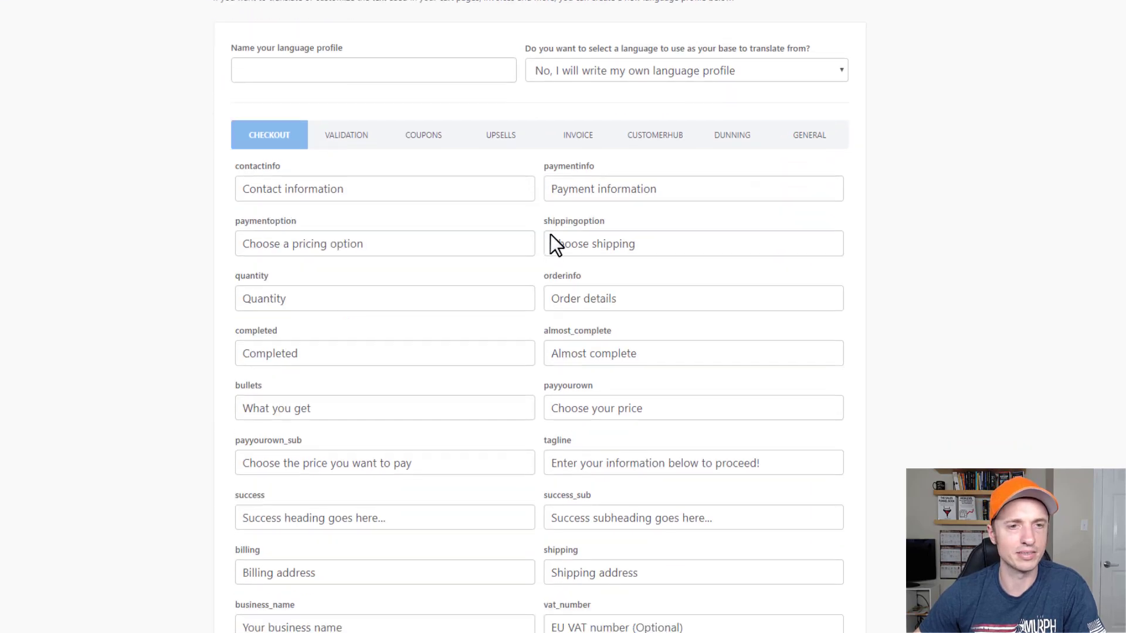
scroll(282, 293, down, 3)
scroll(227, 421, up, 2)
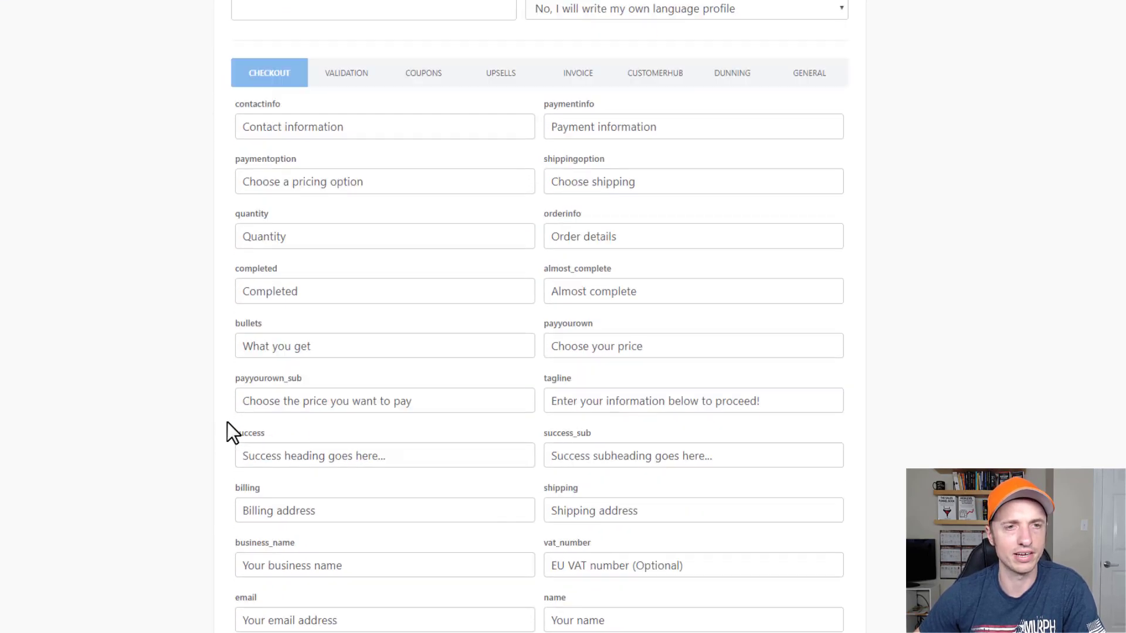
scroll(227, 421, up, 3)
click(706, 180)
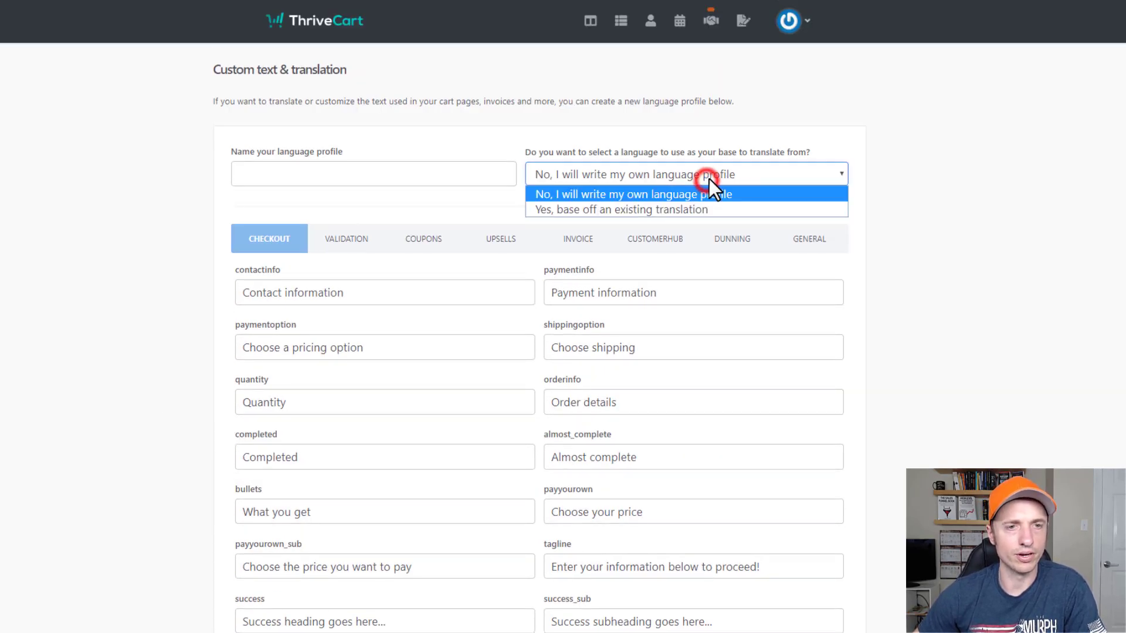
click(696, 211)
Pick English as the base language, browse the Checkout text fields, and leave unsaved.
click(805, 165)
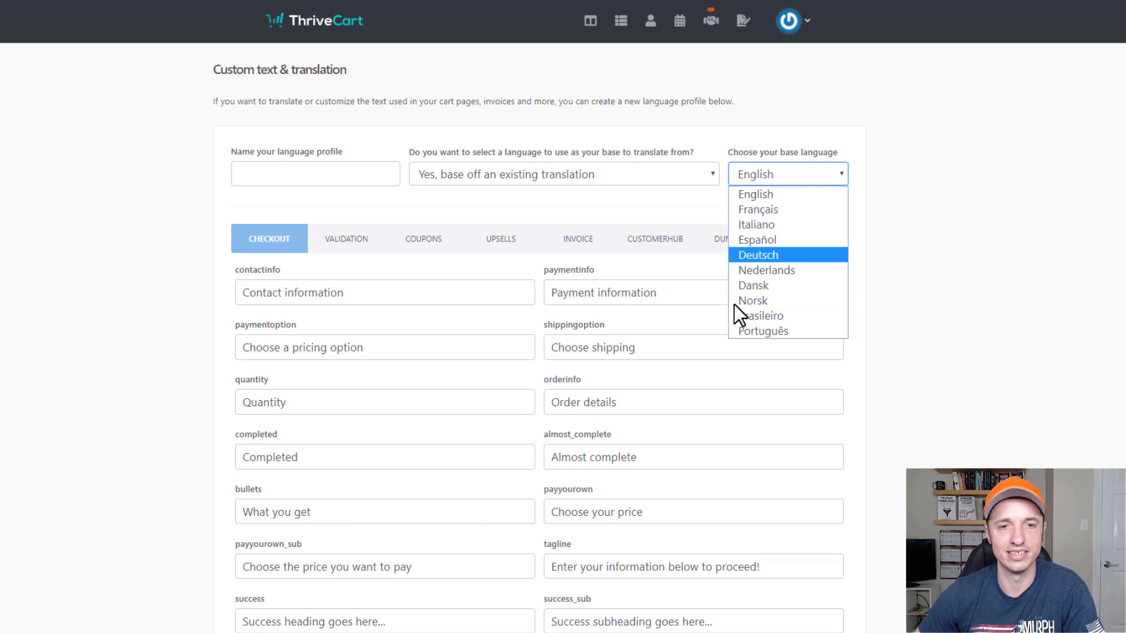
scroll(328, 98, down, 1)
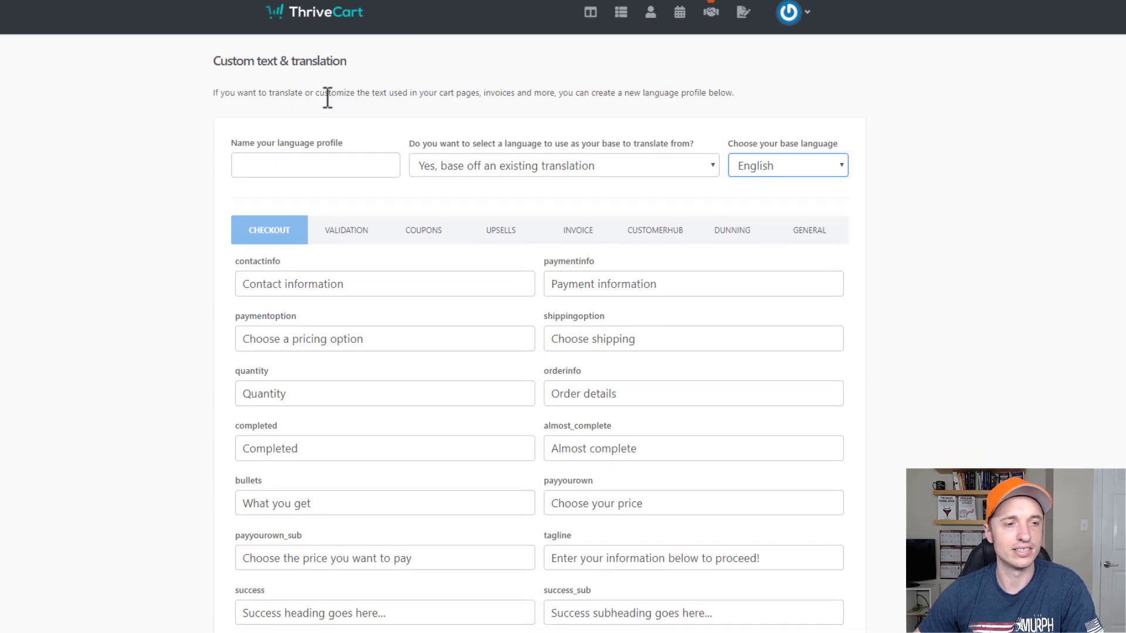
scroll(852, 204, down, 2)
scroll(545, 196, up, 3)
scroll(442, 302, down, 15)
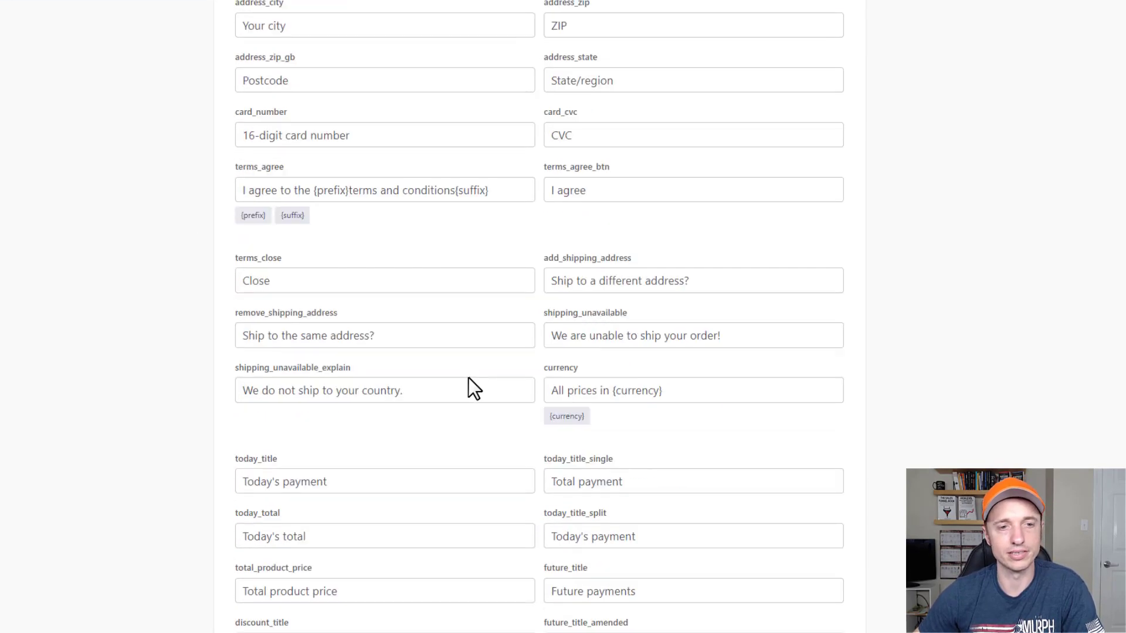
scroll(470, 379, down, 10)
scroll(475, 364, up, 20)
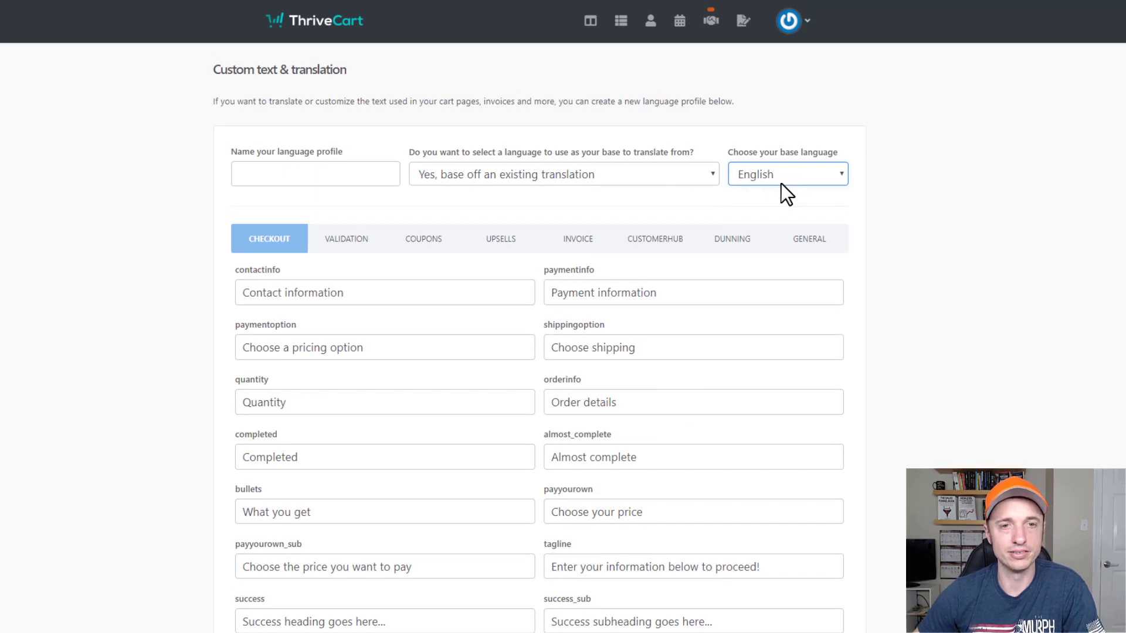
scroll(551, 237, down, 2)
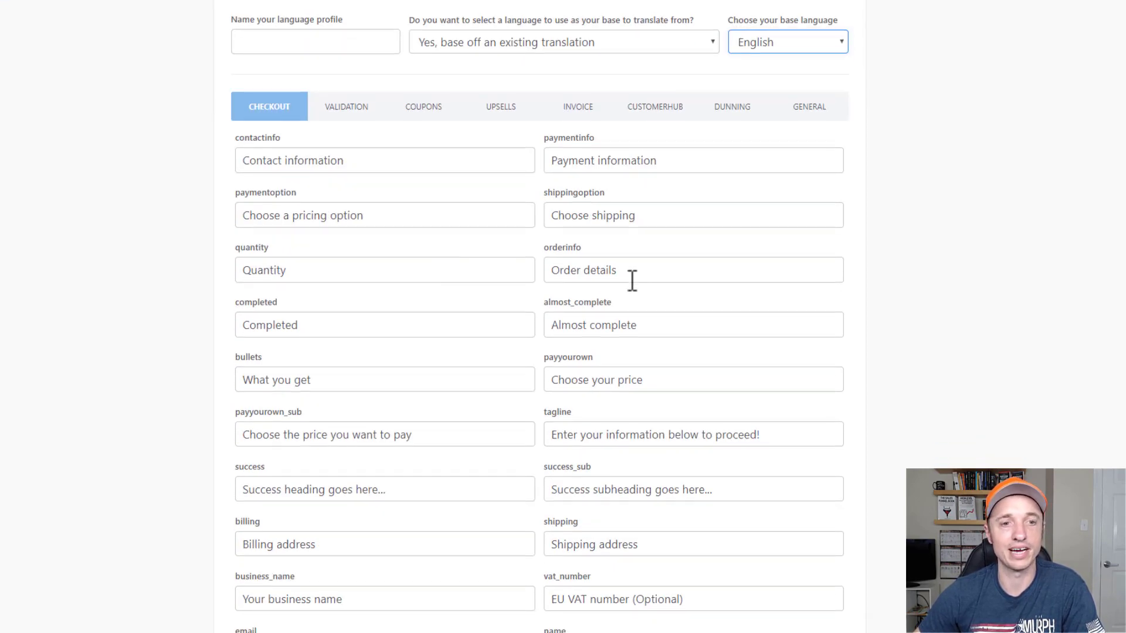
scroll(194, 221, down, 2)
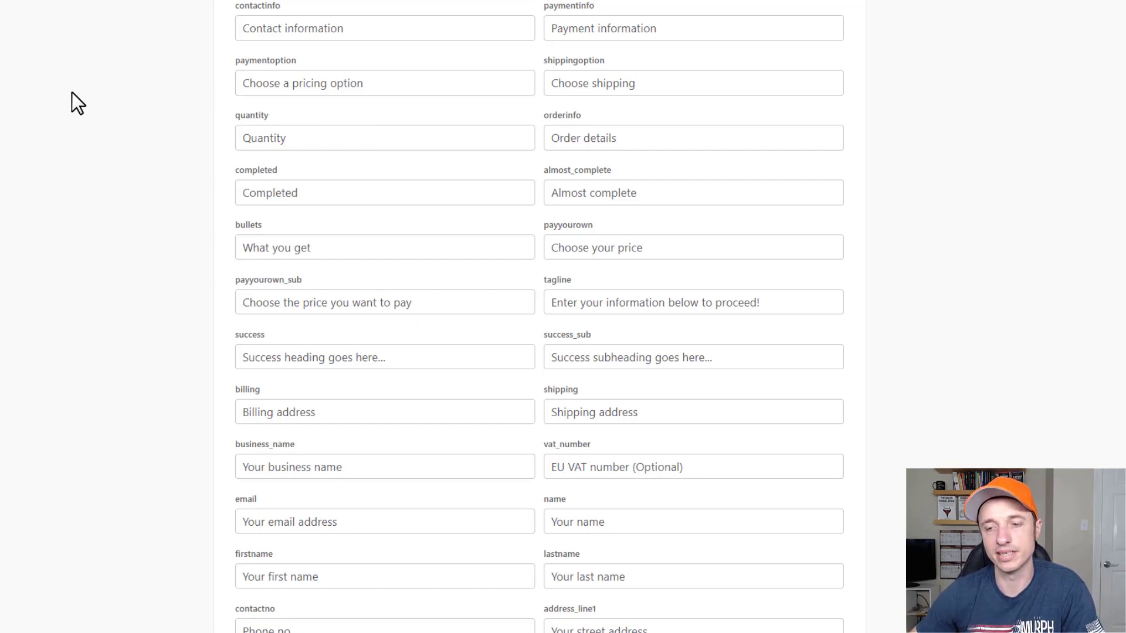
scroll(106, 235, up, 5)
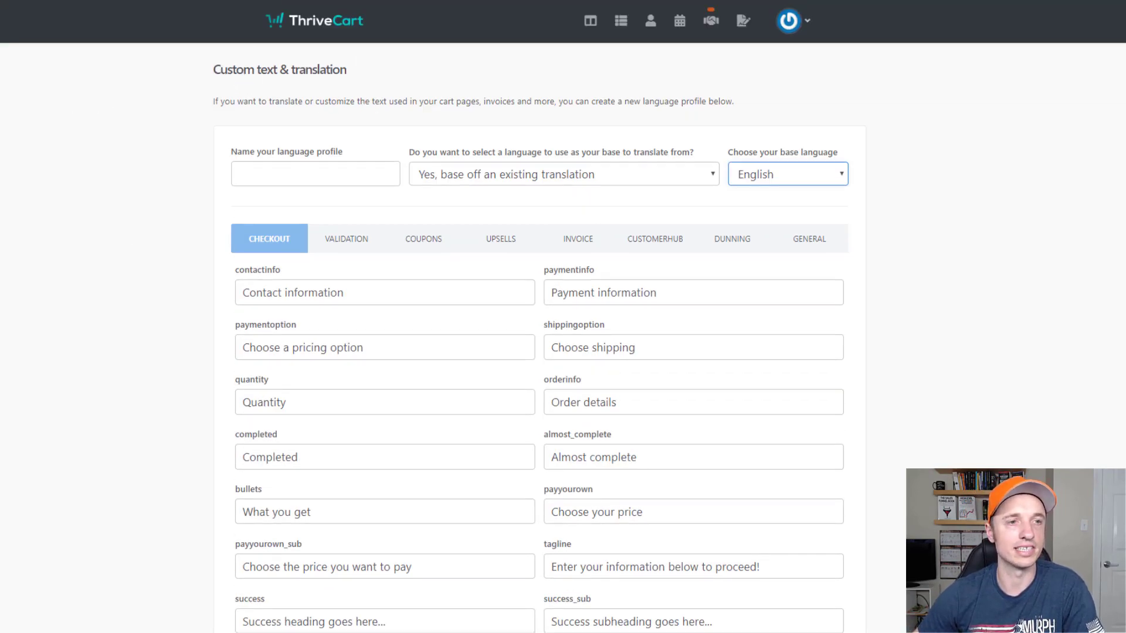
key(alt+Left)
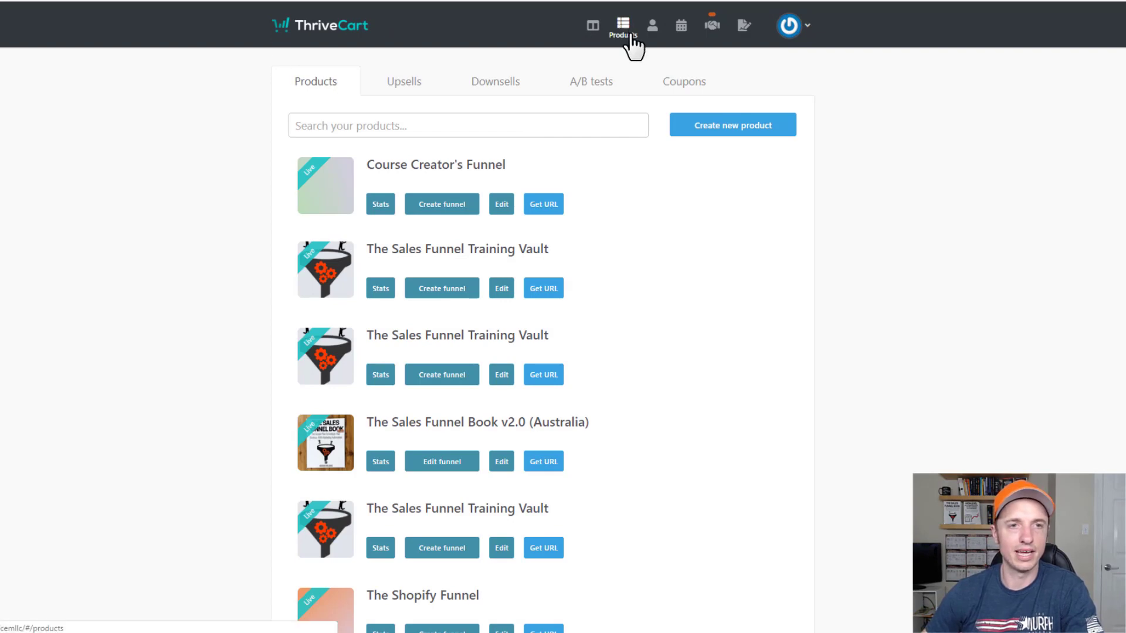
Create a digital product named 'Demo Product' with the label 'Demo Product'.
click(742, 134)
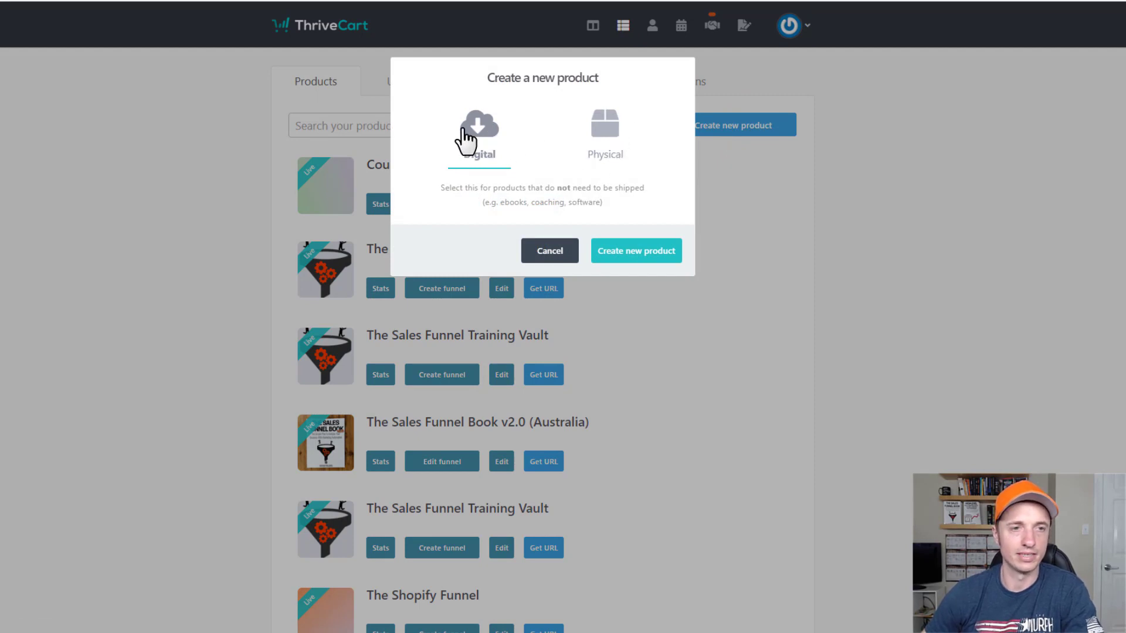
click(651, 256)
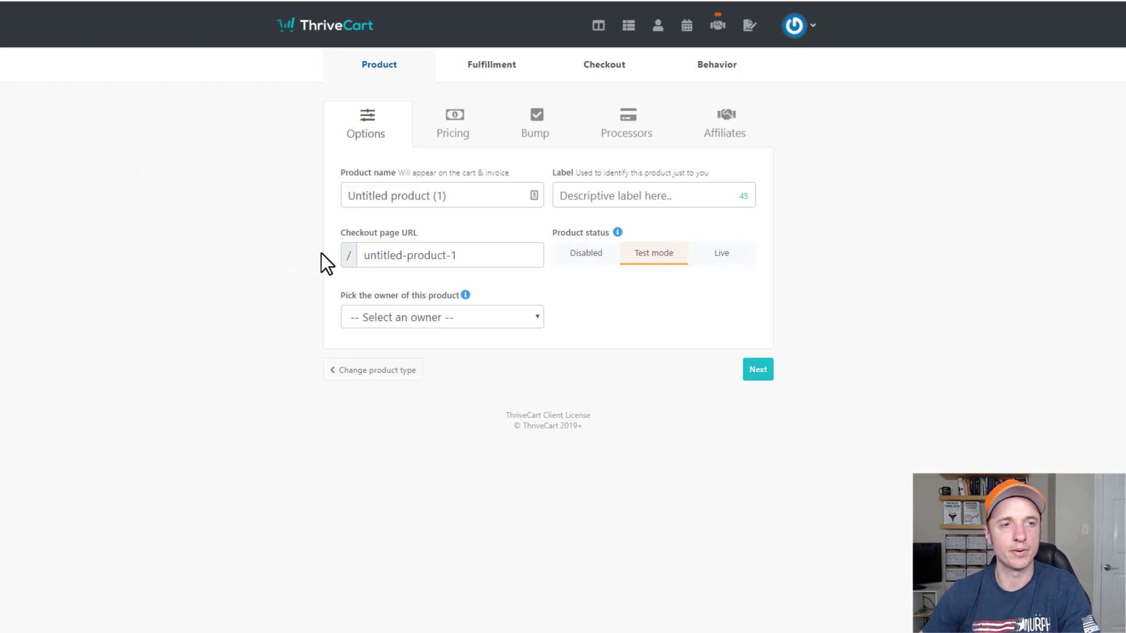
click(484, 193)
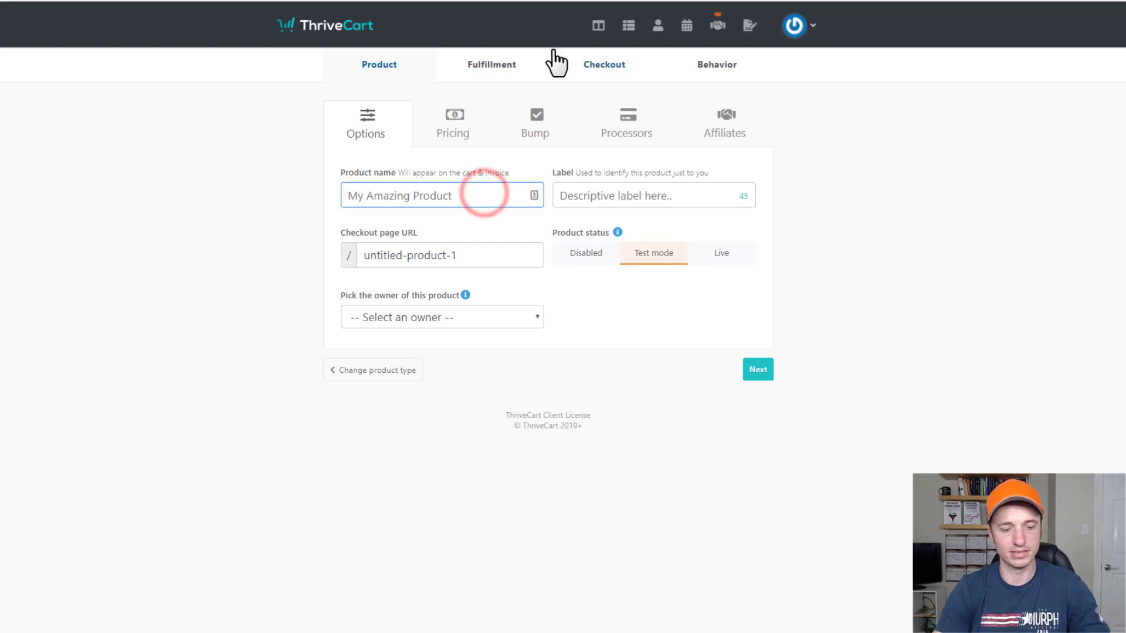
text(Demo Product)
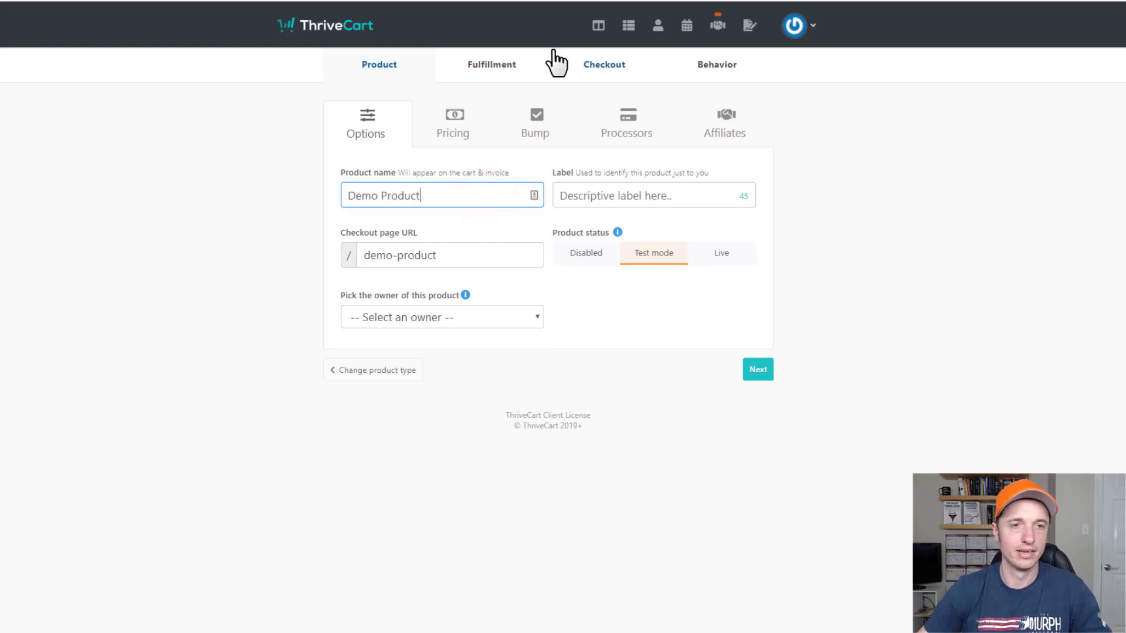
click(626, 195)
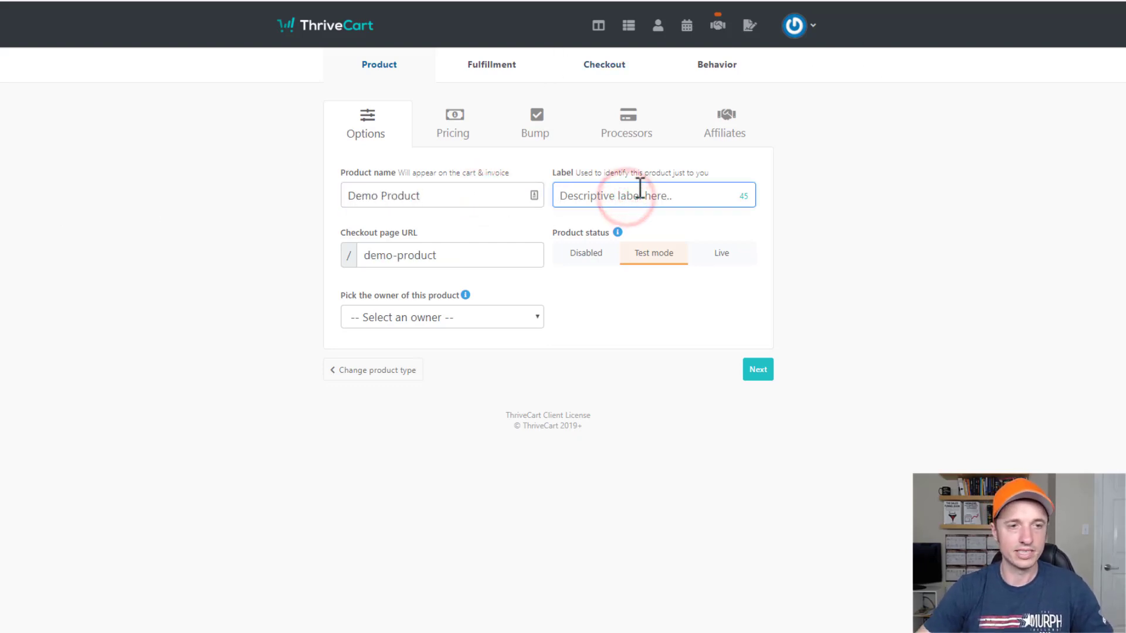
click(490, 193)
key(ctrl+c)
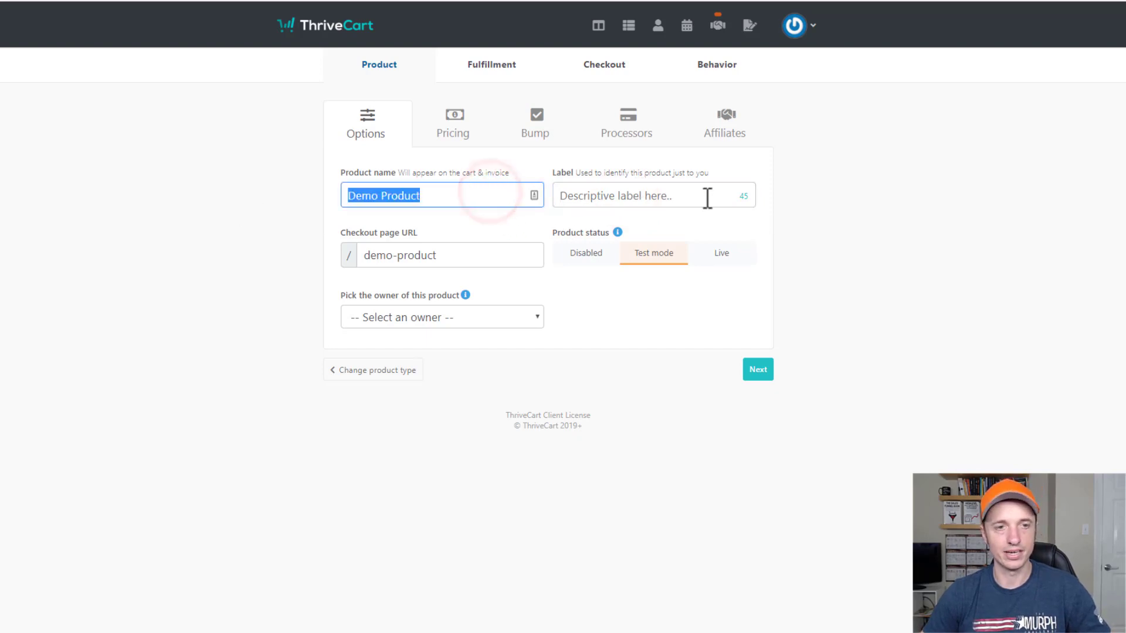
click(706, 196)
key(ctrl+v)
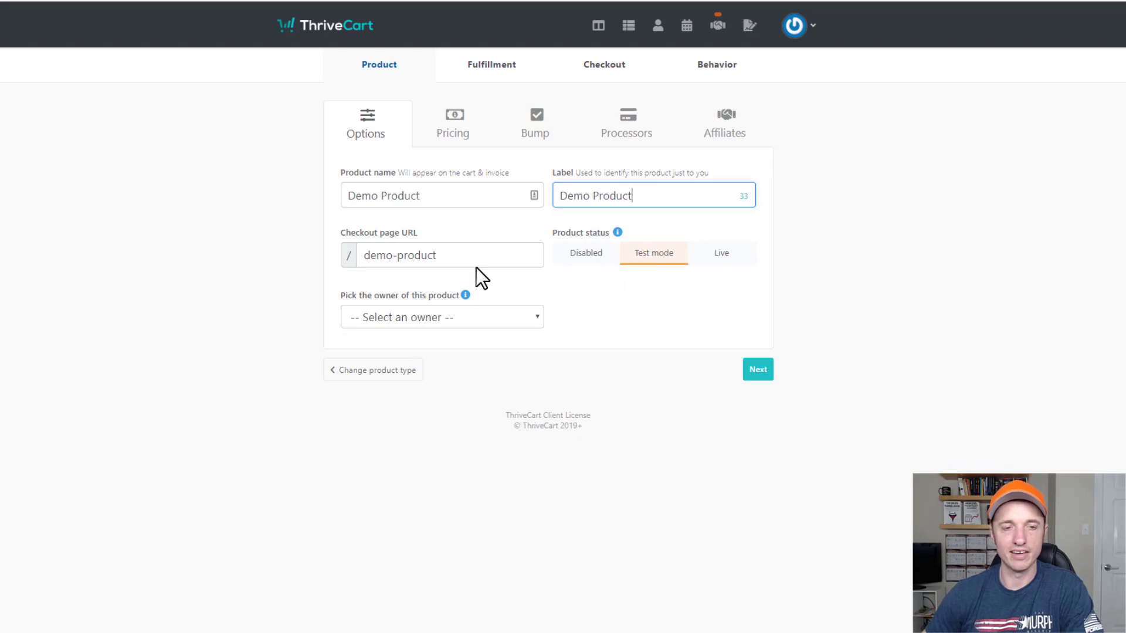
Keep Test mode, make the account holder the owner, and continue to pricing.
click(666, 255)
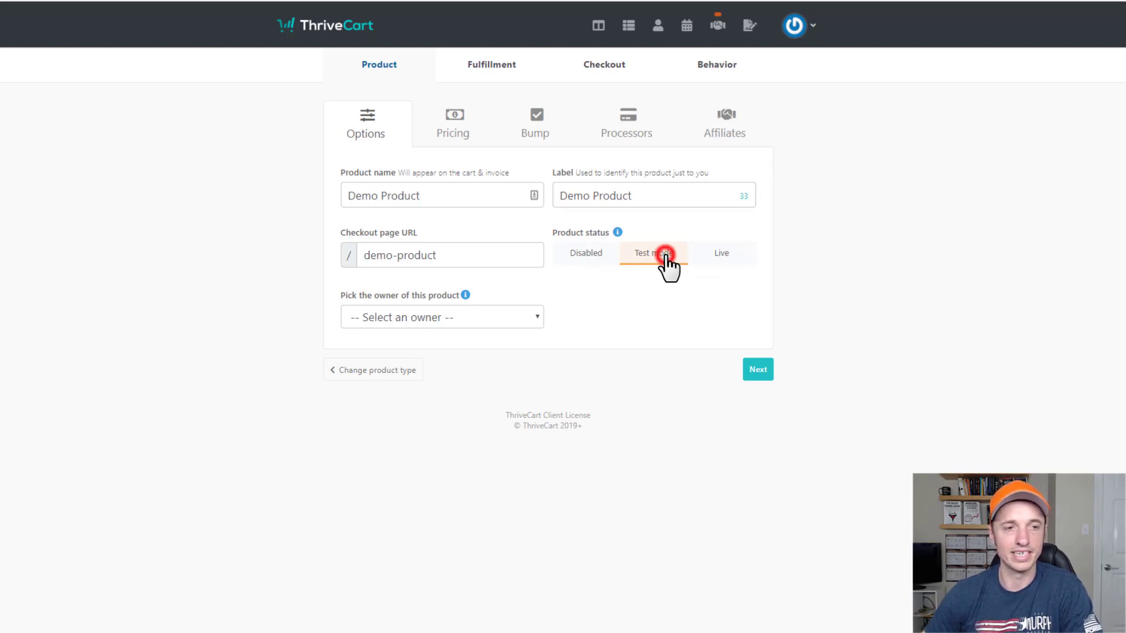
click(485, 316)
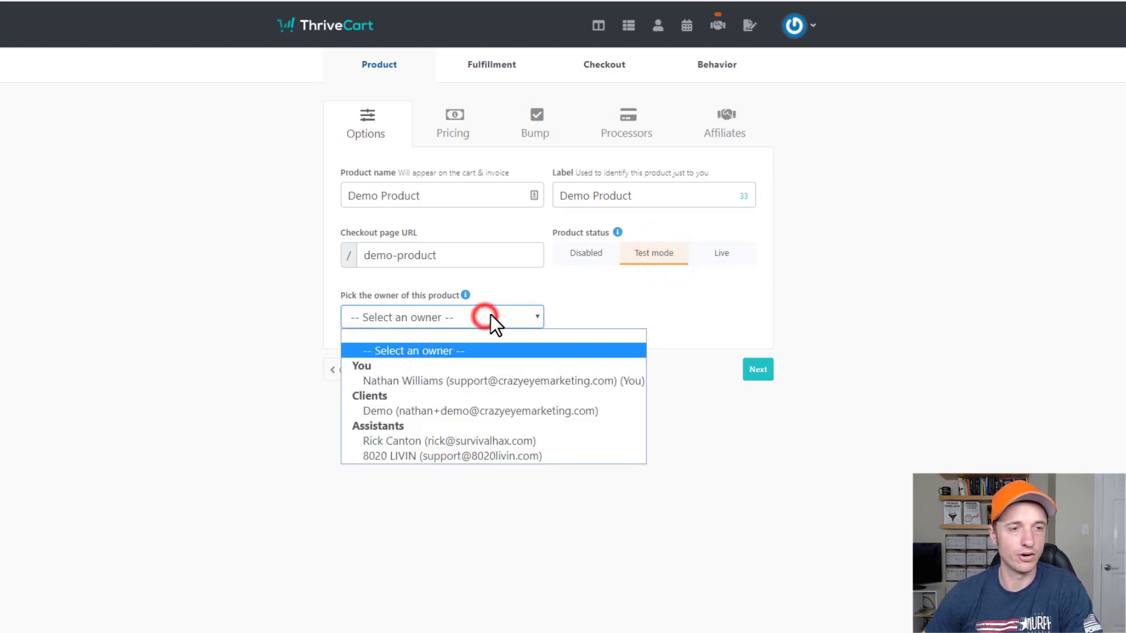
click(472, 386)
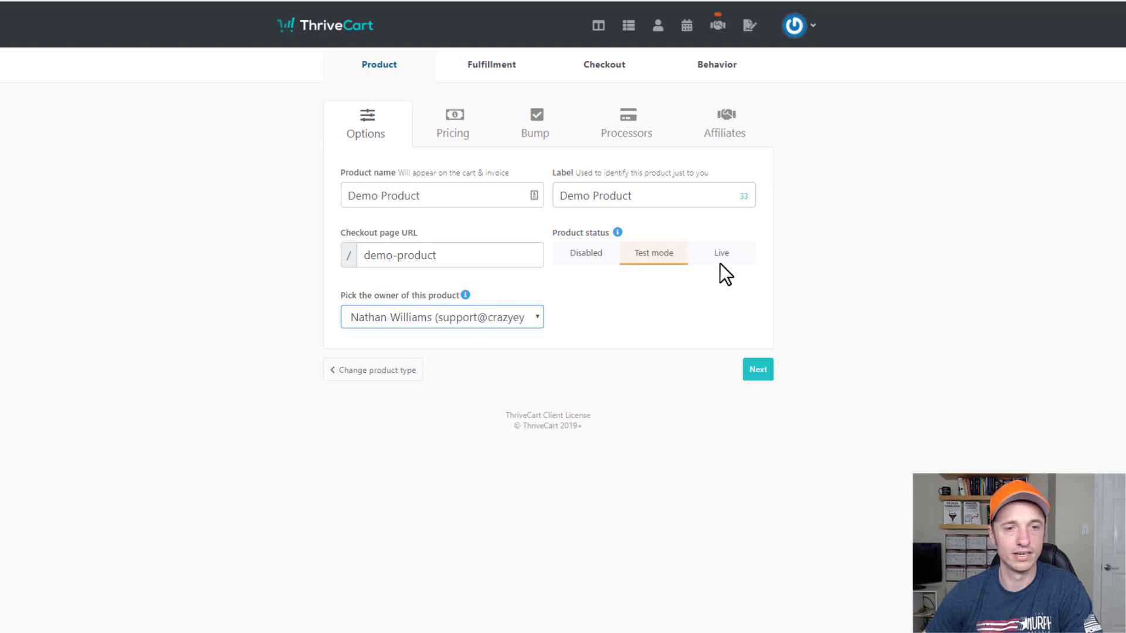
click(758, 370)
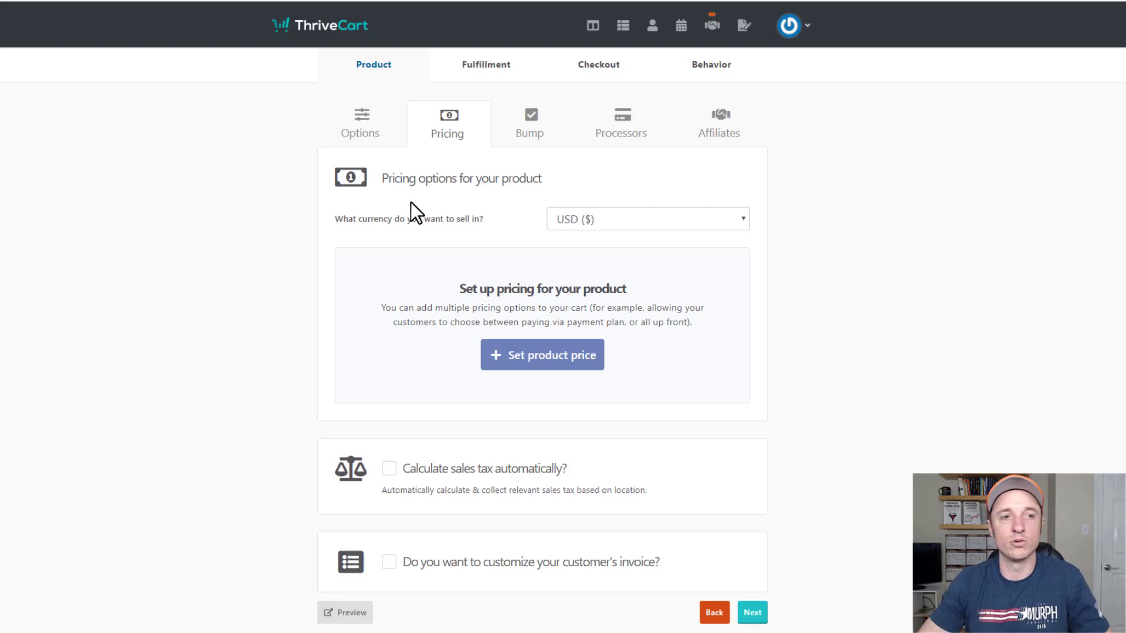
Keep USD as the currency and bring up the new price's payment type list.
click(678, 220)
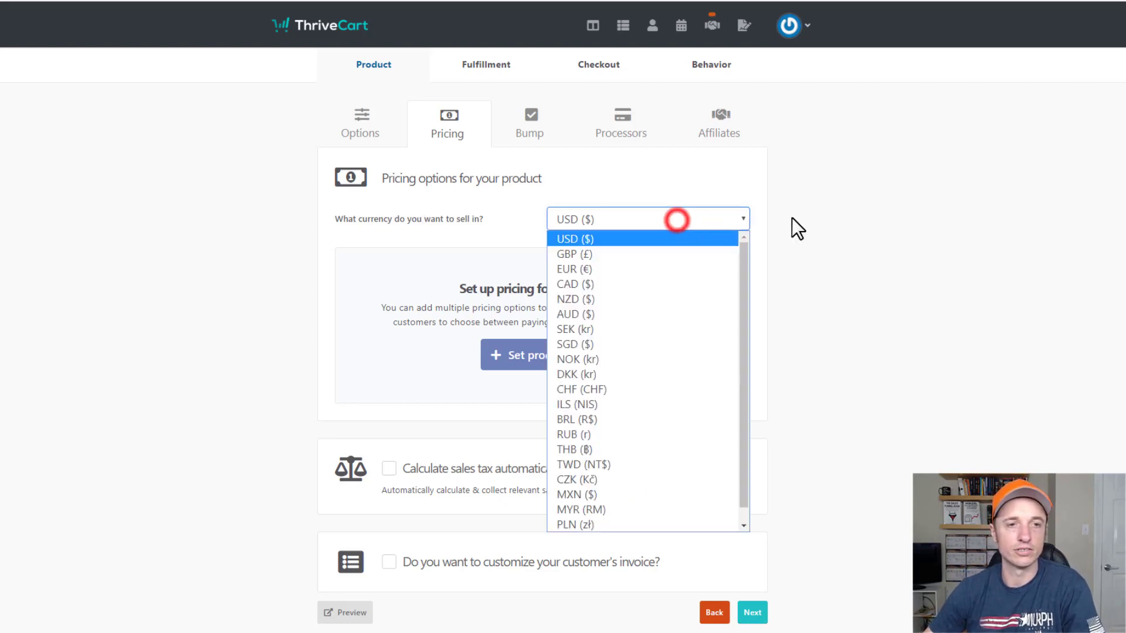
click(898, 228)
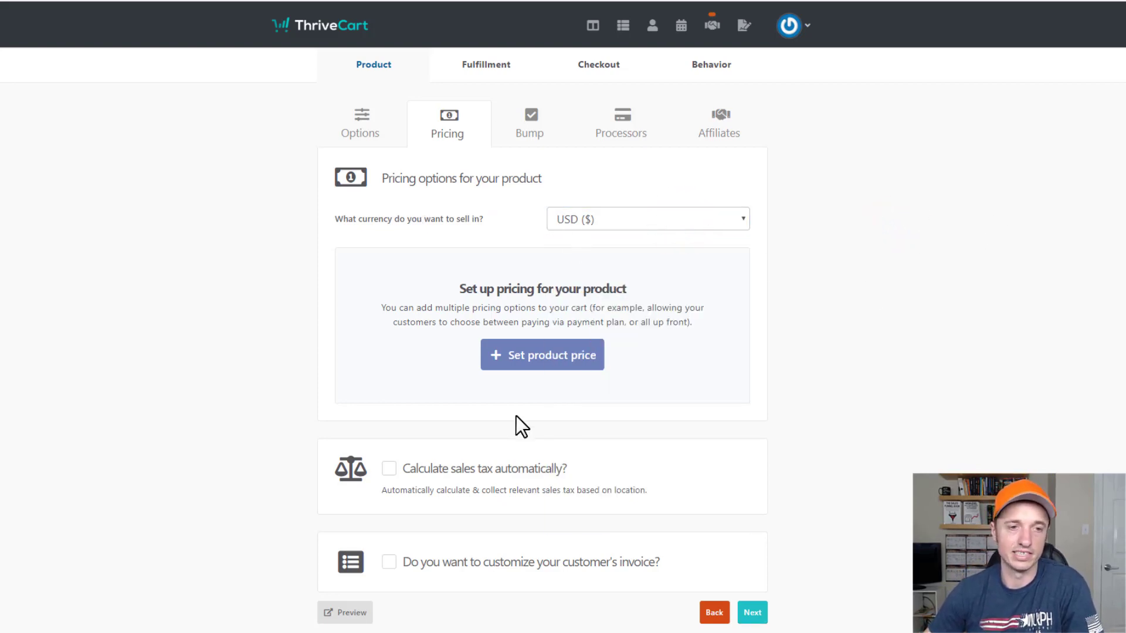
click(545, 360)
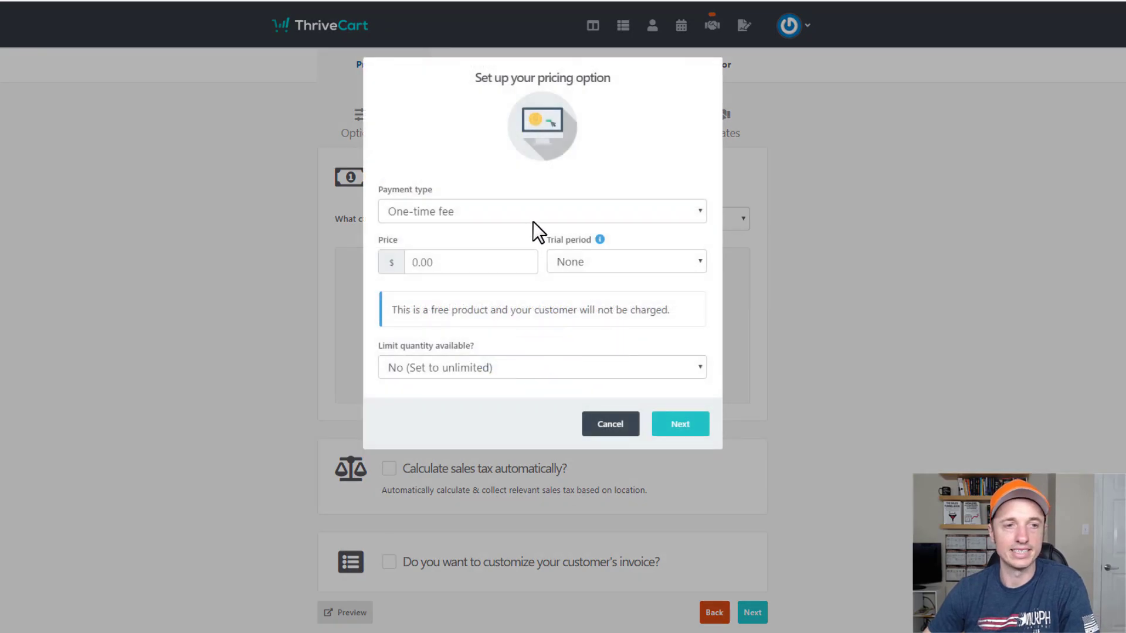
click(558, 209)
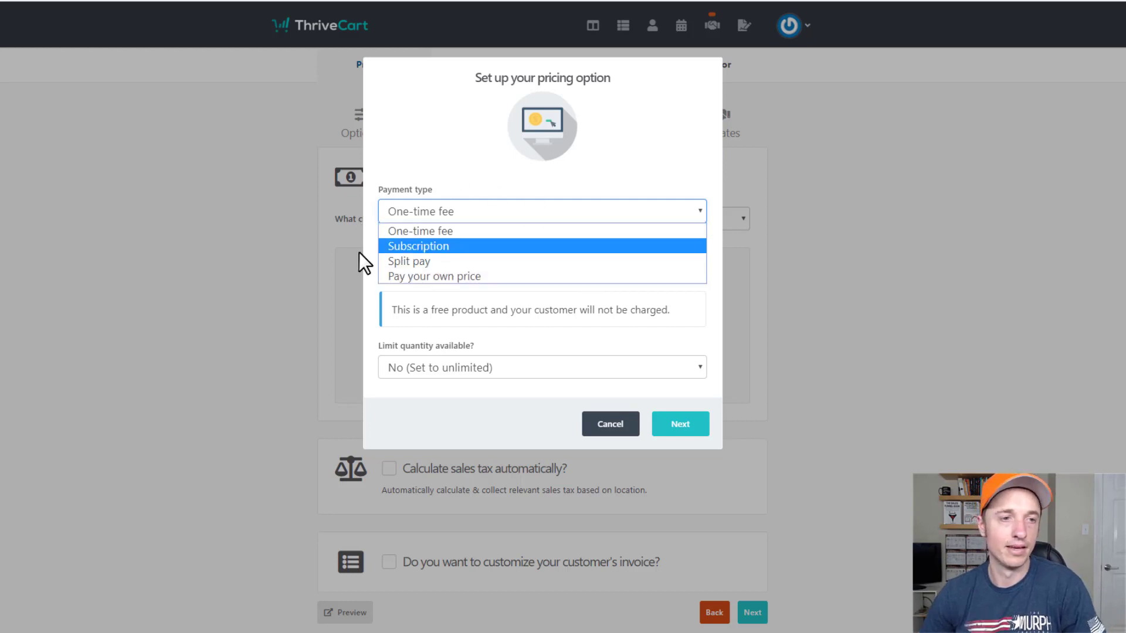
Make the price a Monthly subscription at $47 with $1 charged today.
click(441, 246)
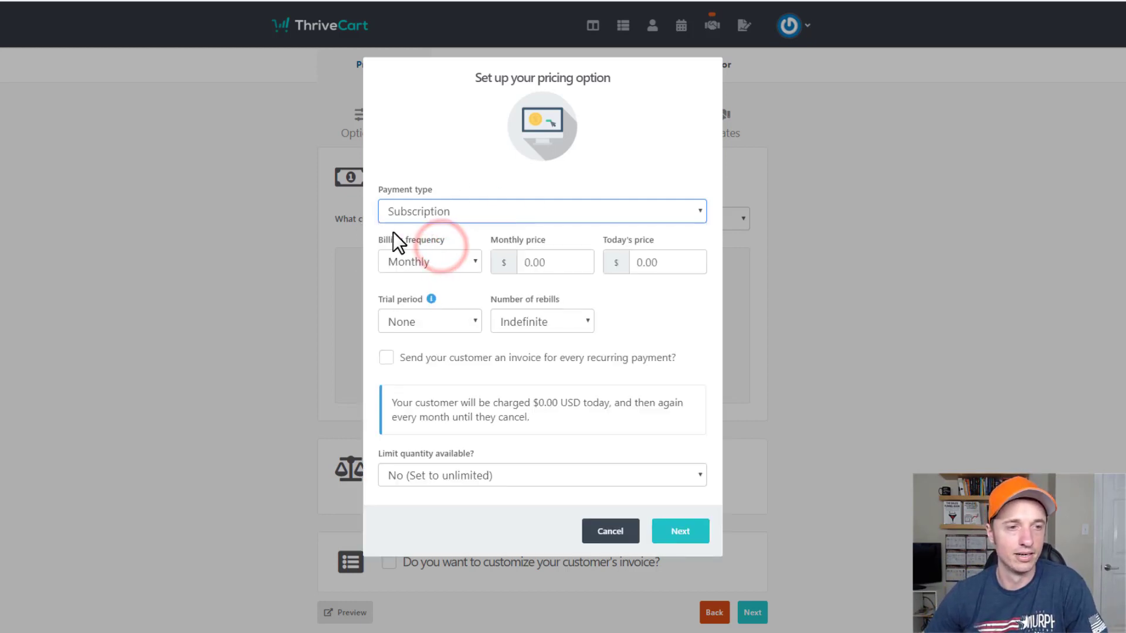
click(441, 261)
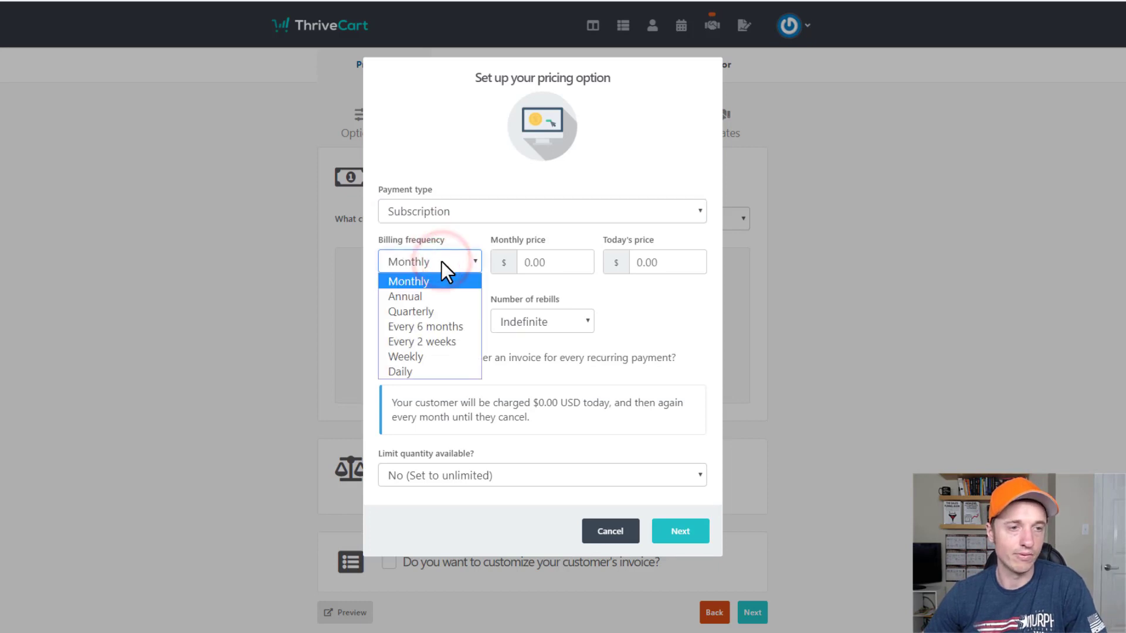
click(439, 282)
click(580, 261)
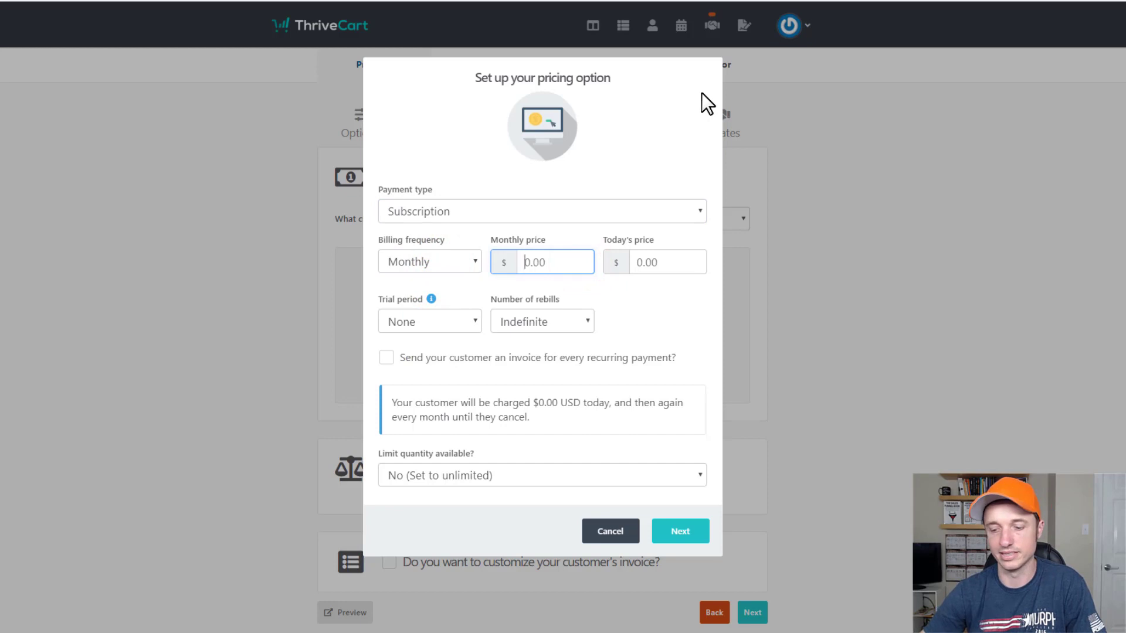
text(47)
click(667, 258)
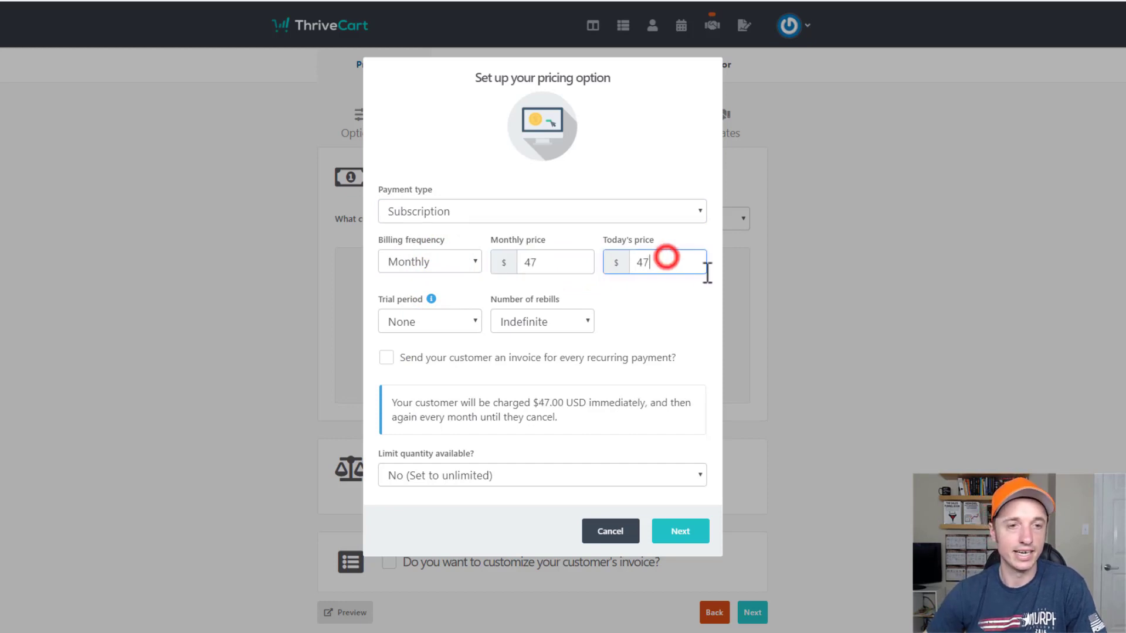
double_click(676, 259)
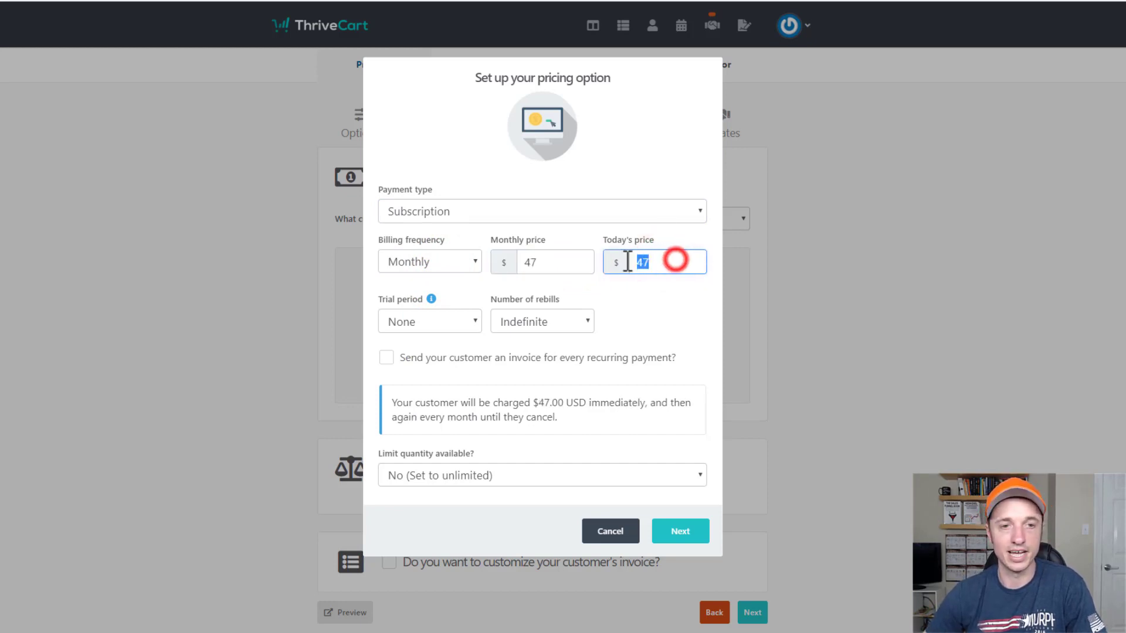
text(1)
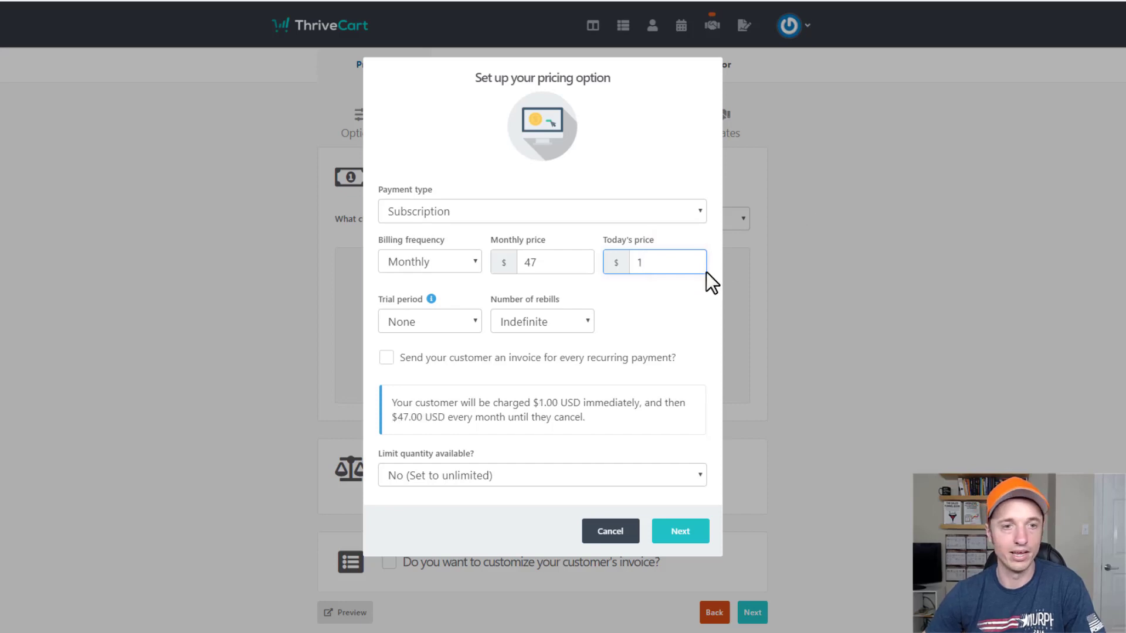
click(695, 287)
Set a 7-day trial period and indefinite rebills until the customer cancels.
click(468, 320)
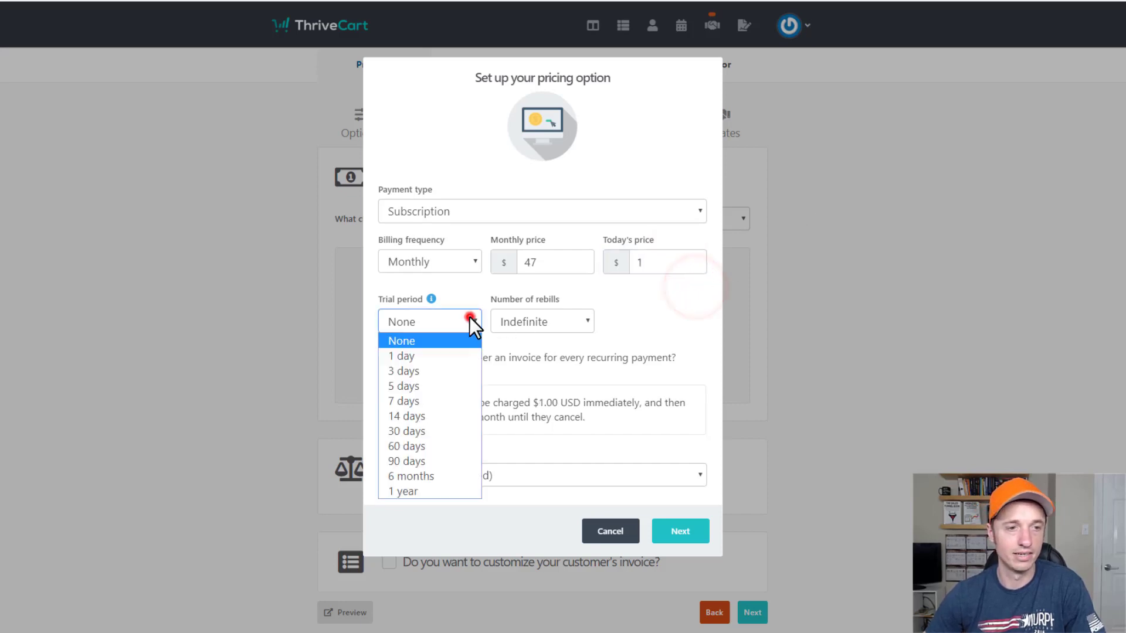
click(452, 401)
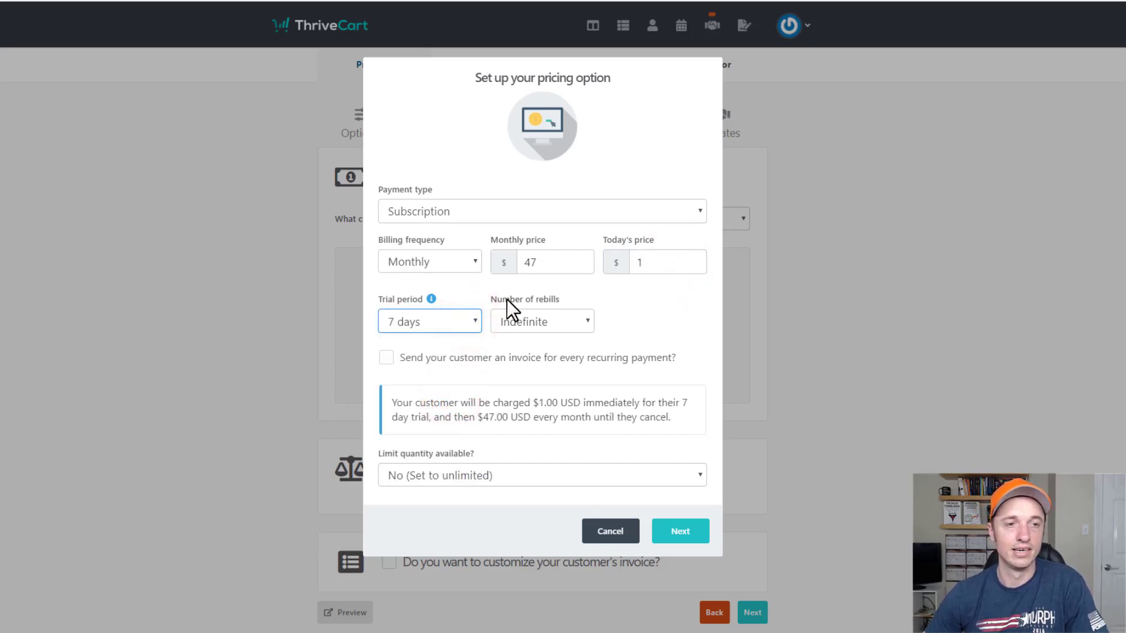
click(569, 322)
click(540, 354)
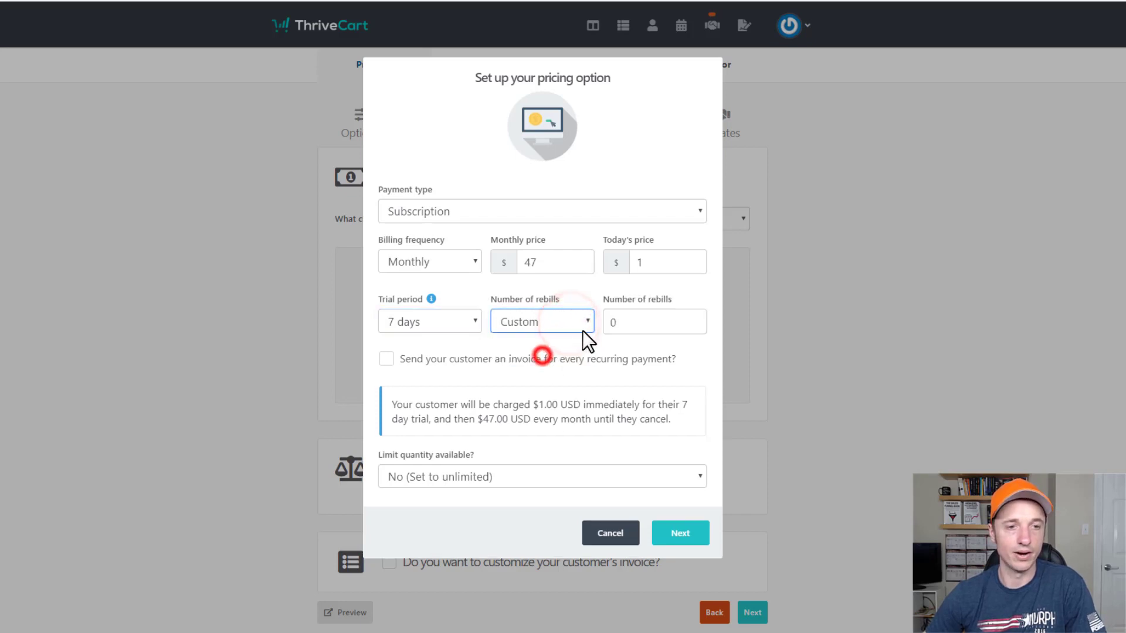
click(643, 323)
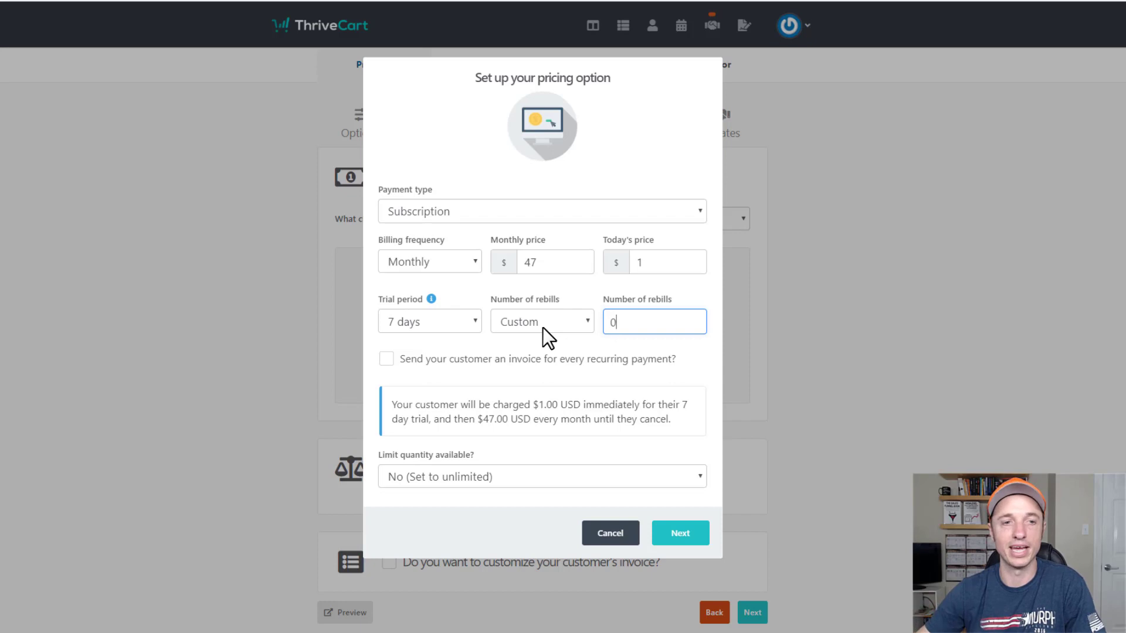
key(BackSpace)
text(12)
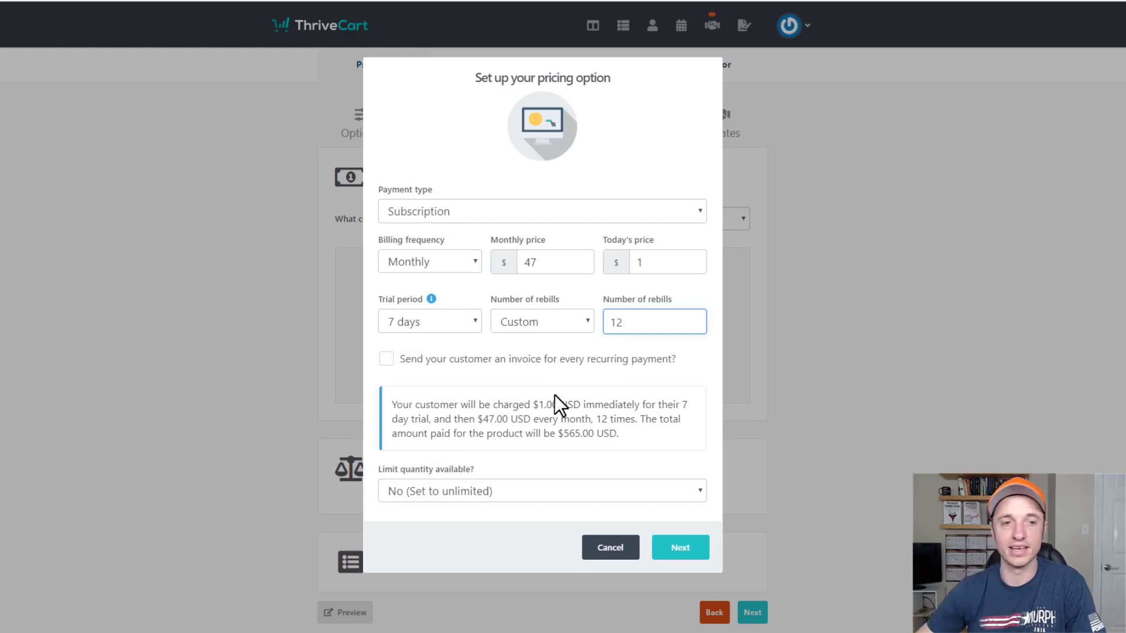
click(536, 320)
click(540, 336)
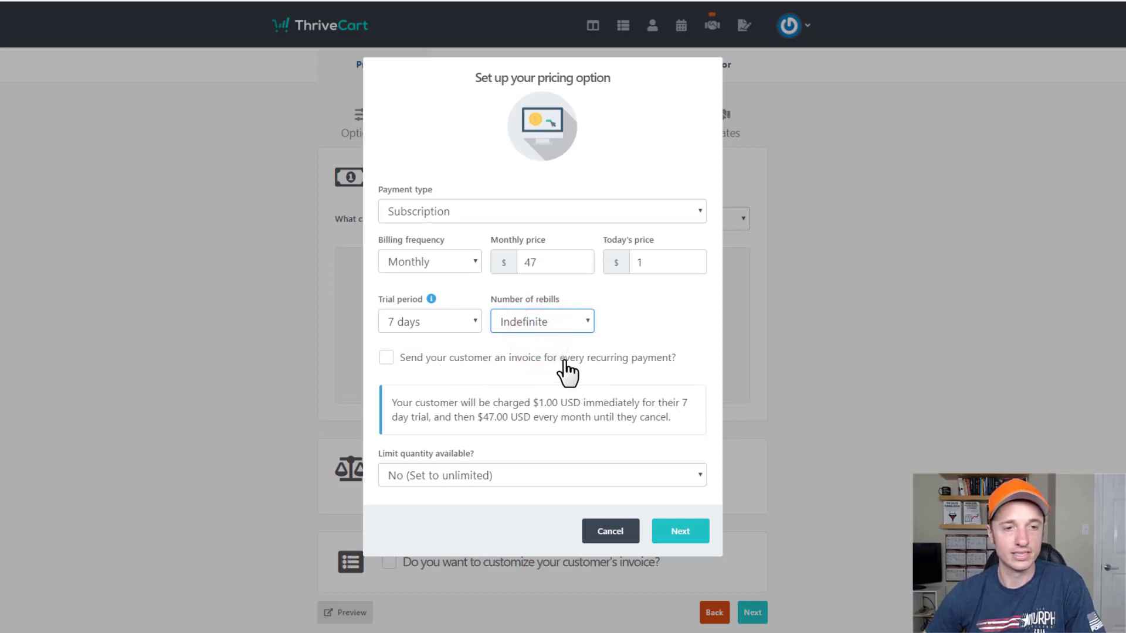
Leave recurring invoices off and quantity unlimited, and save the option as 'Subscription ($47.00/mnth)'.
click(613, 357)
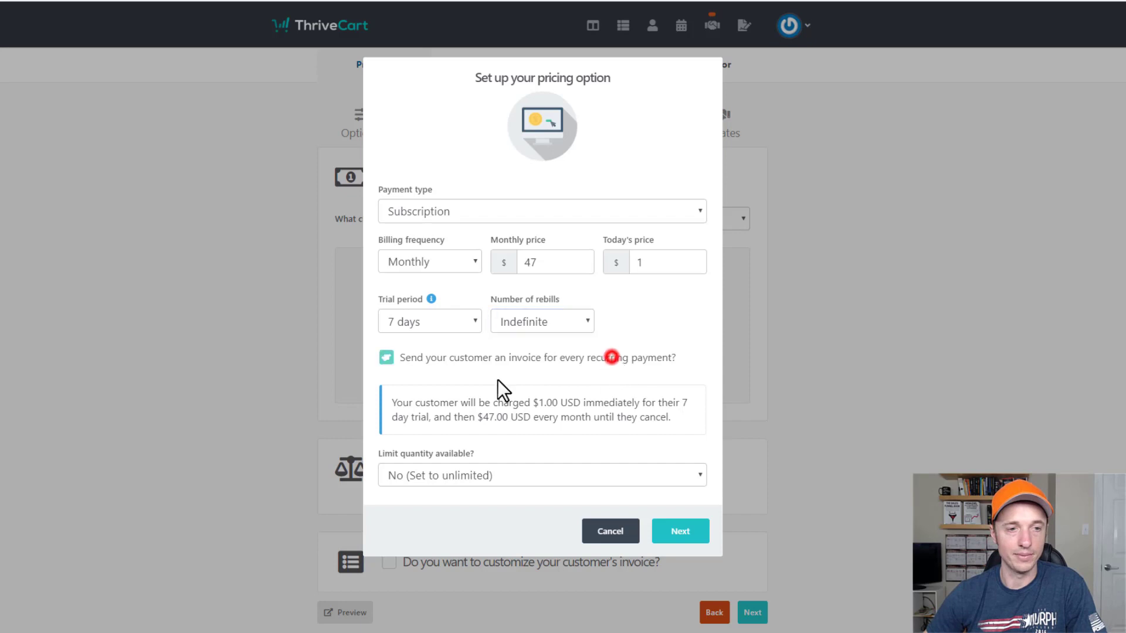
click(491, 359)
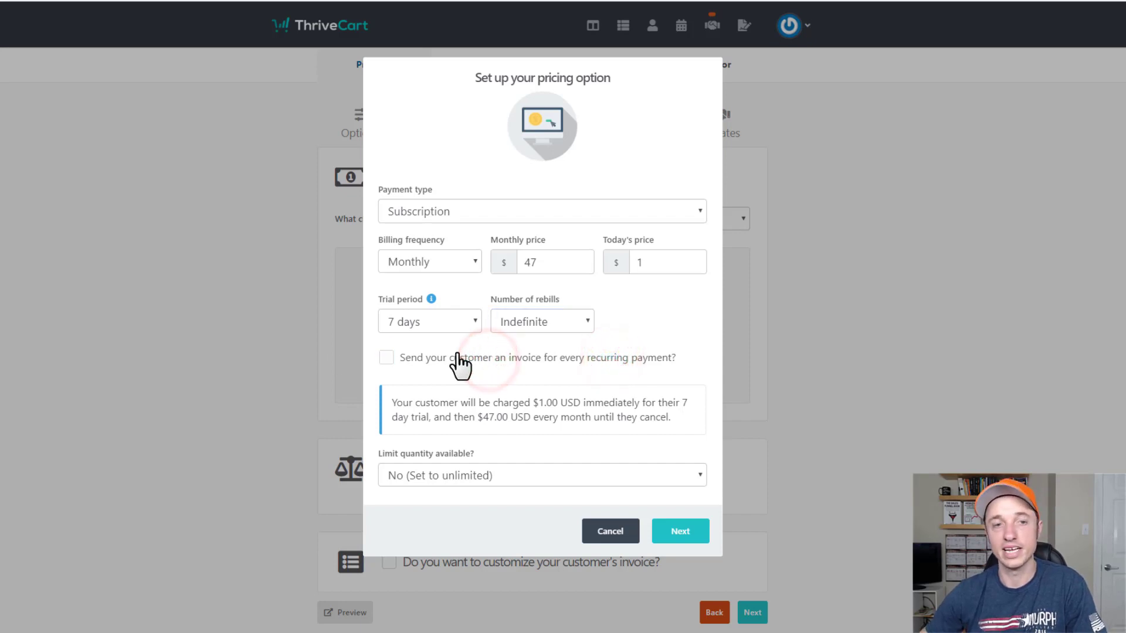
click(502, 431)
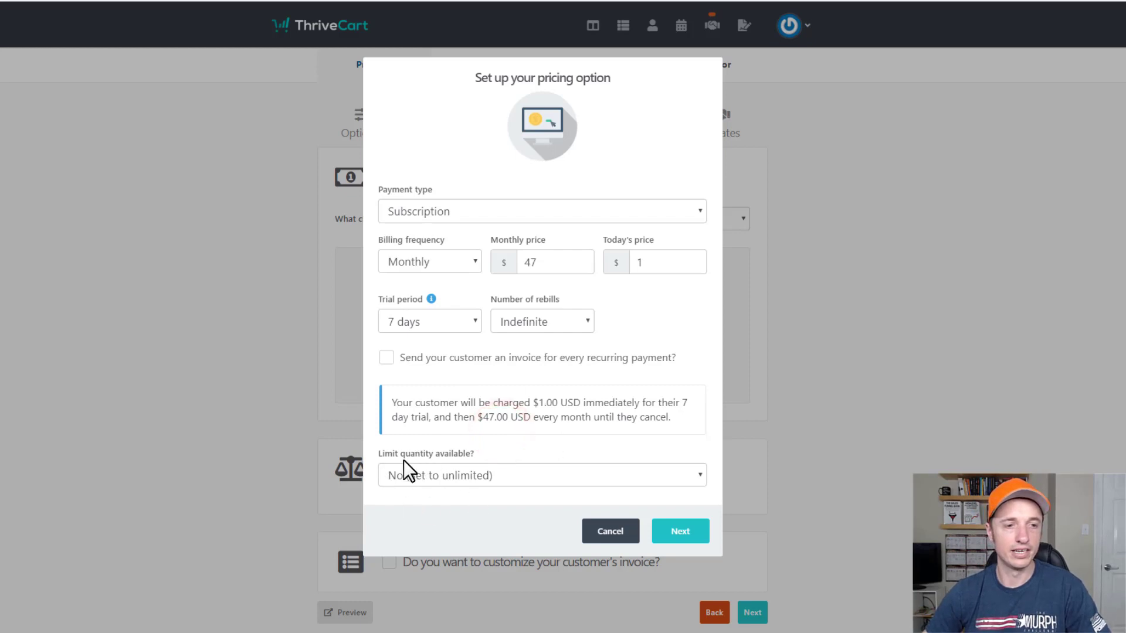
click(461, 475)
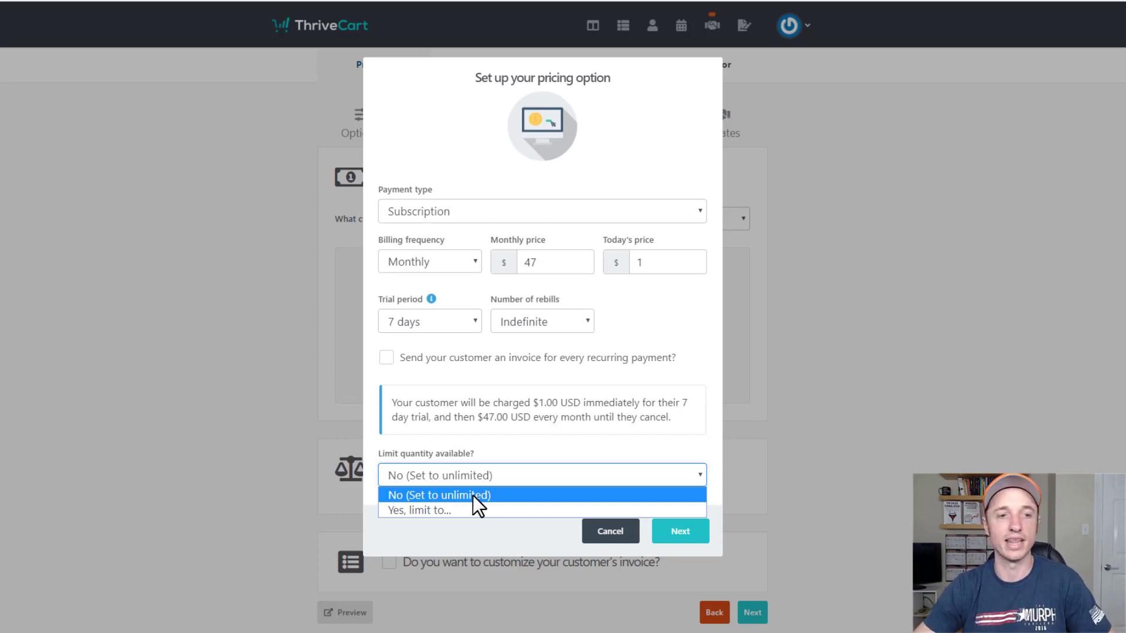
click(464, 512)
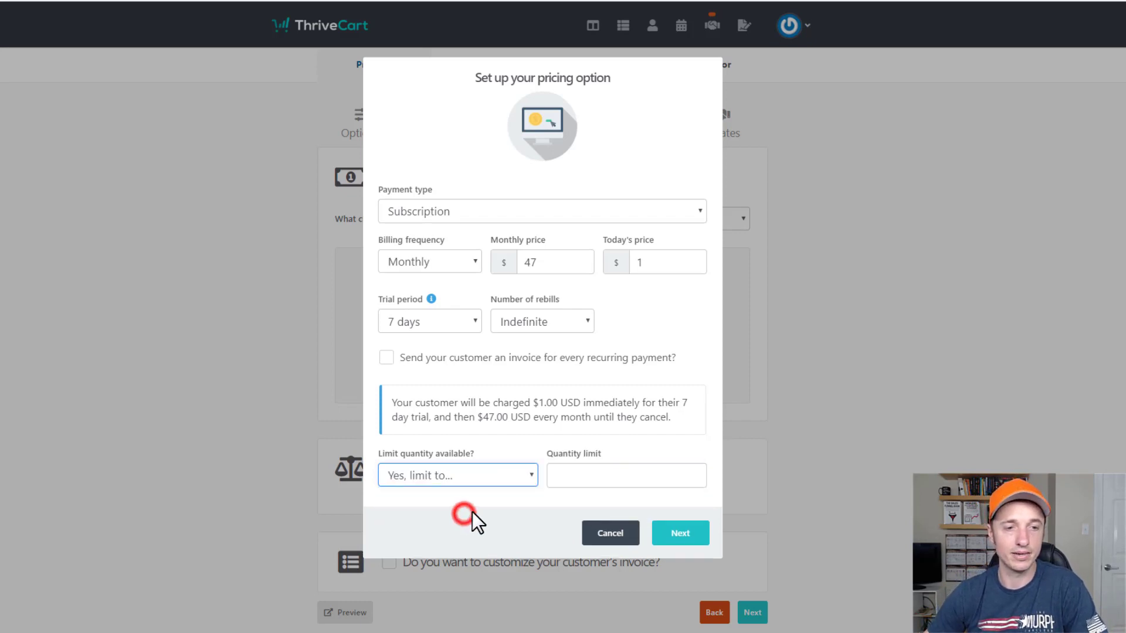
click(477, 478)
click(478, 494)
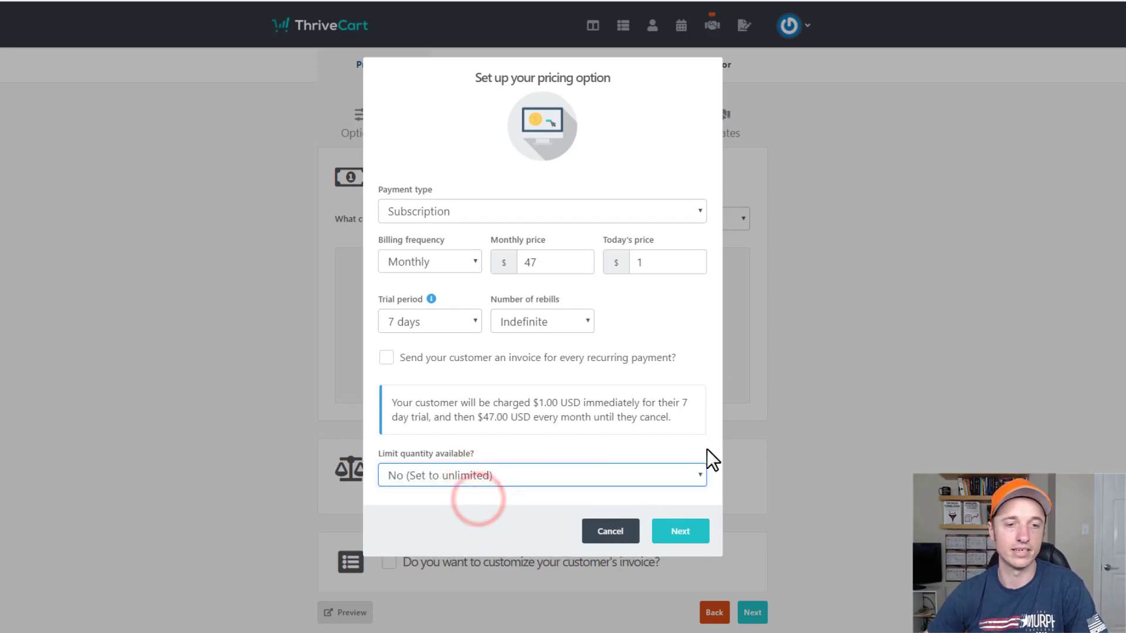
click(683, 533)
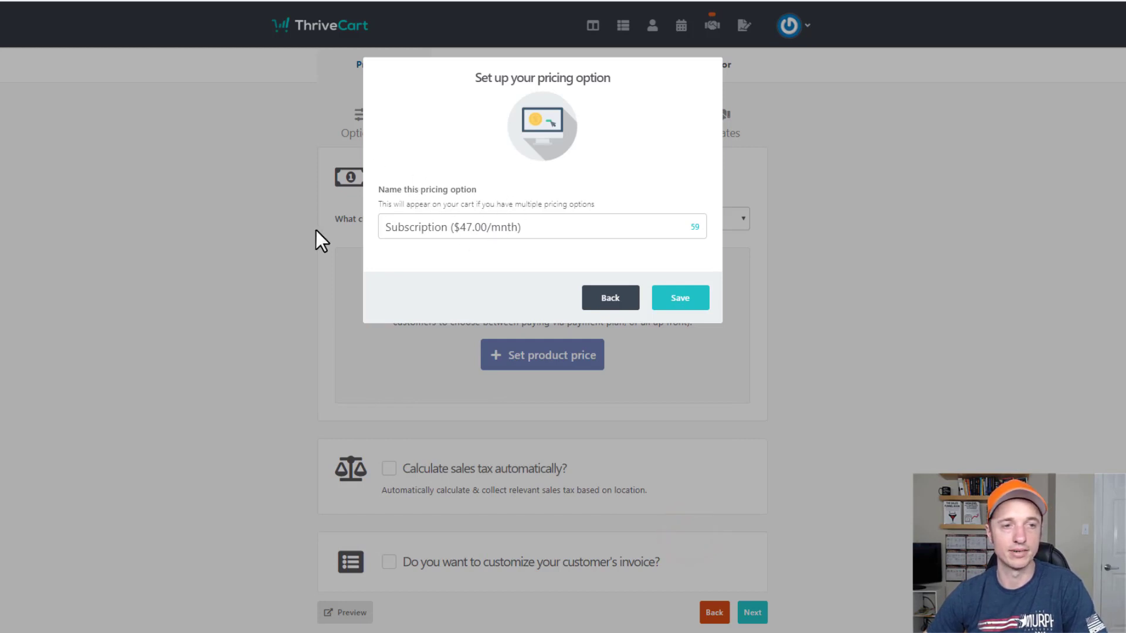
triple_click(592, 234)
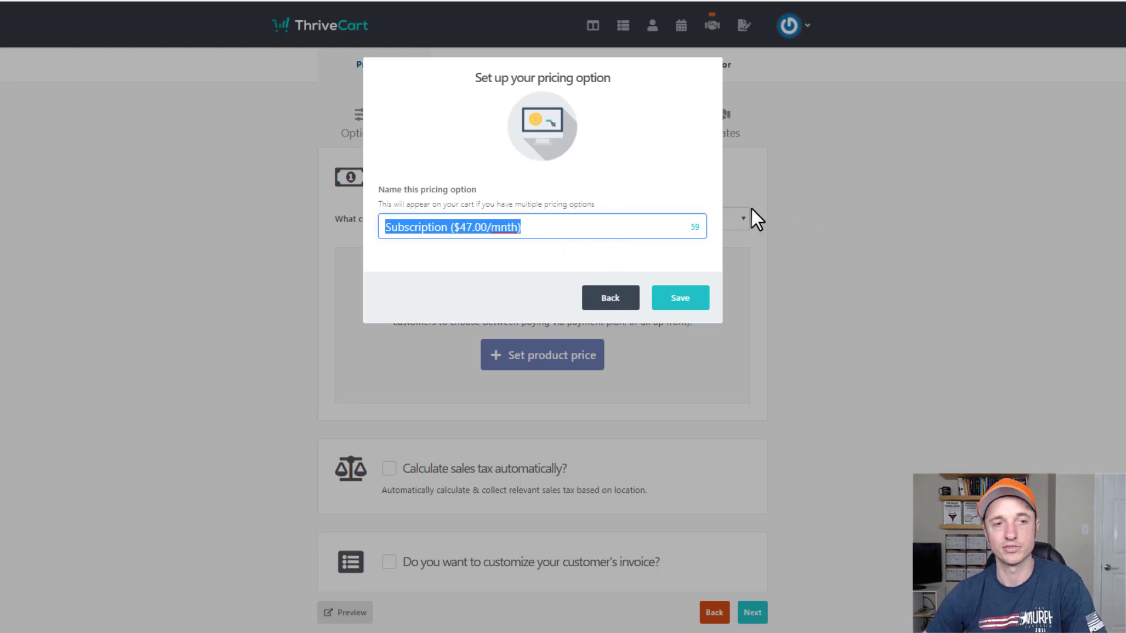
click(687, 302)
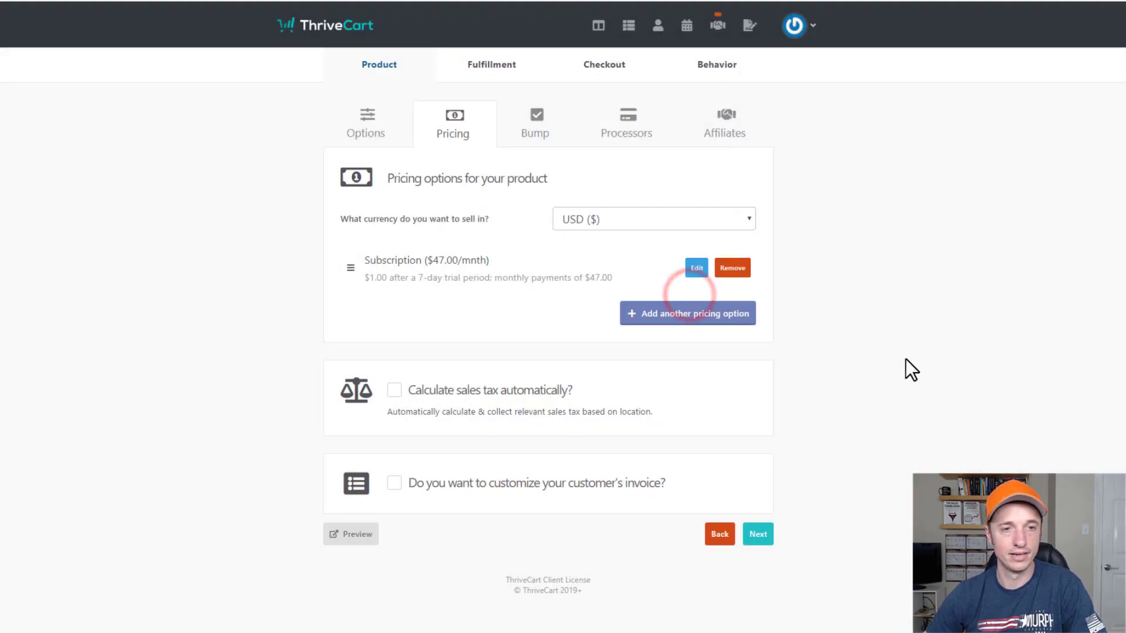
Add a second pricing option as a One-time fee of $297.
click(722, 313)
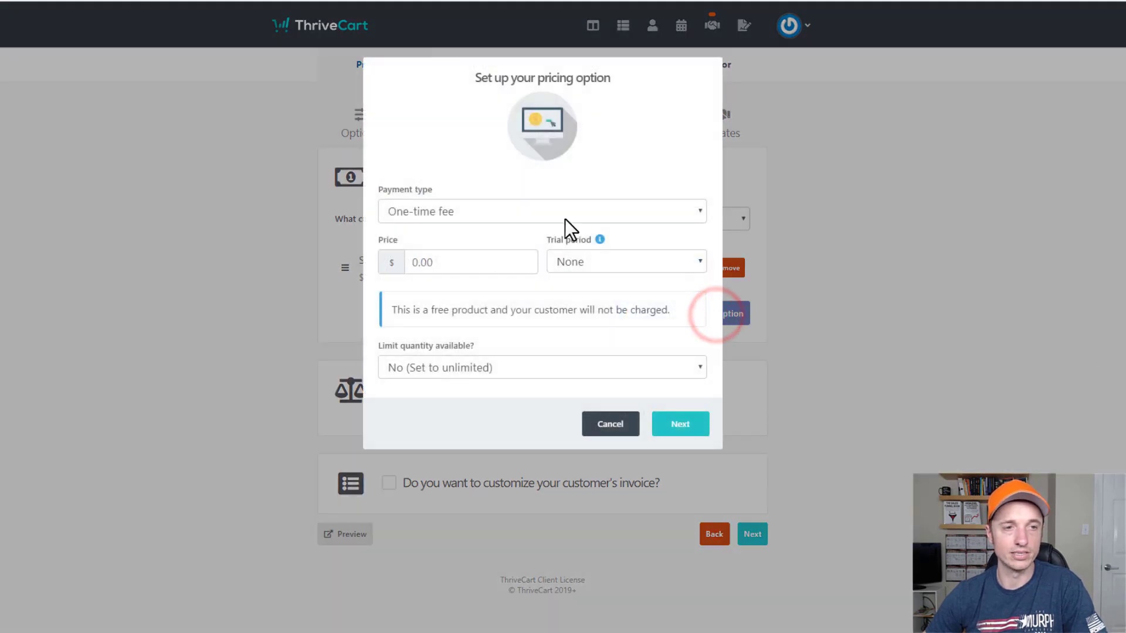
click(564, 213)
click(480, 230)
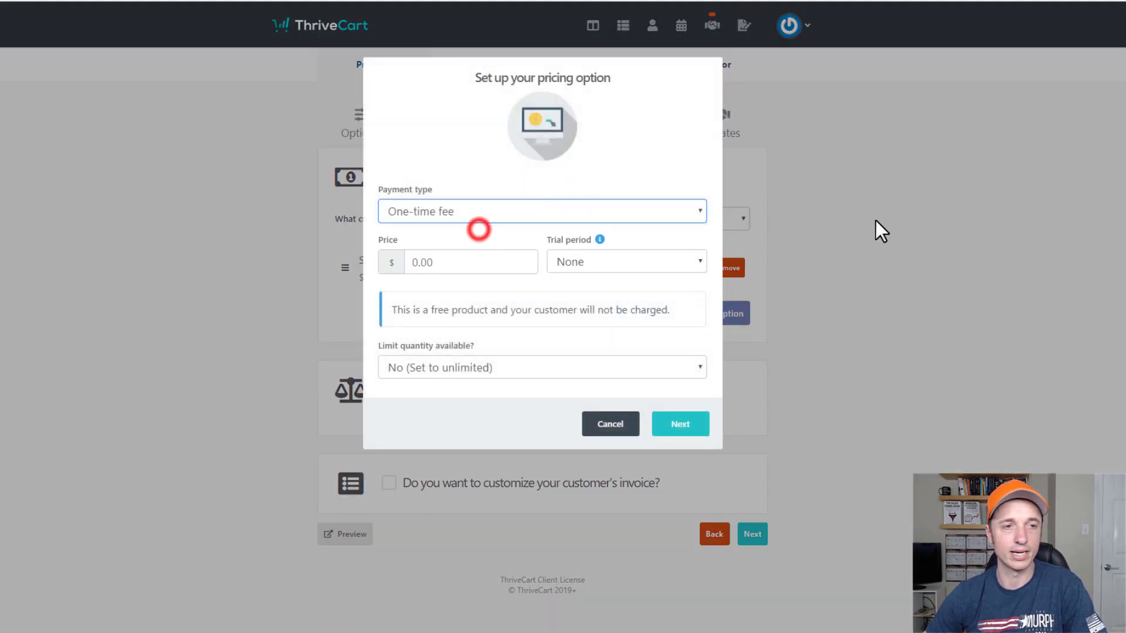
click(467, 264)
text(297)
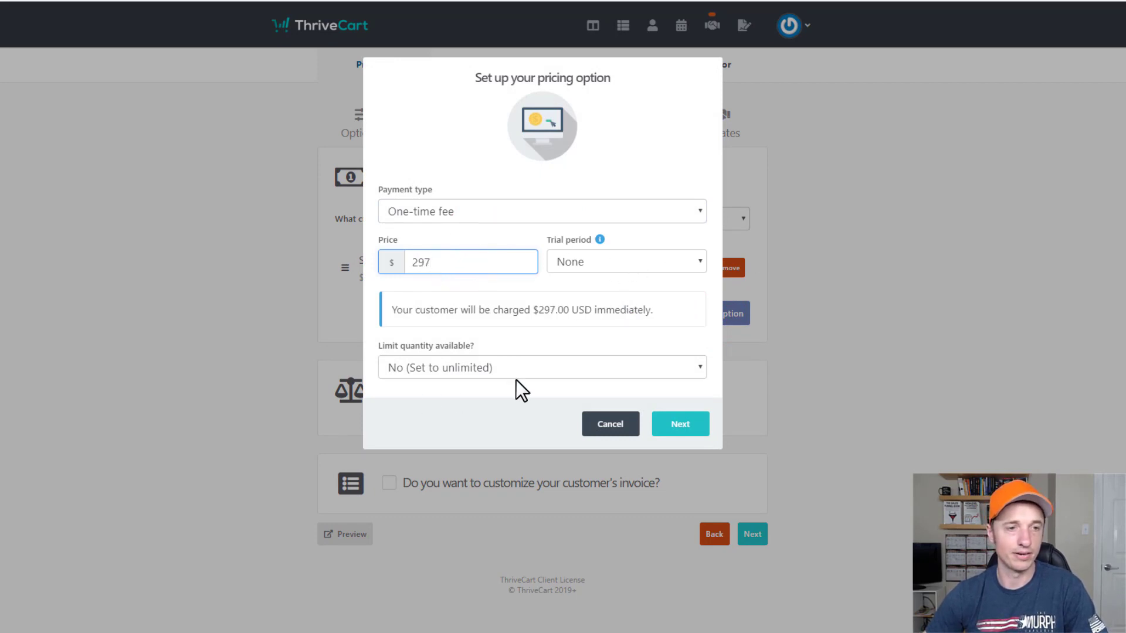
Limit the one-time option to one purchase at a time, save it, and try reordering Subscription.
click(694, 426)
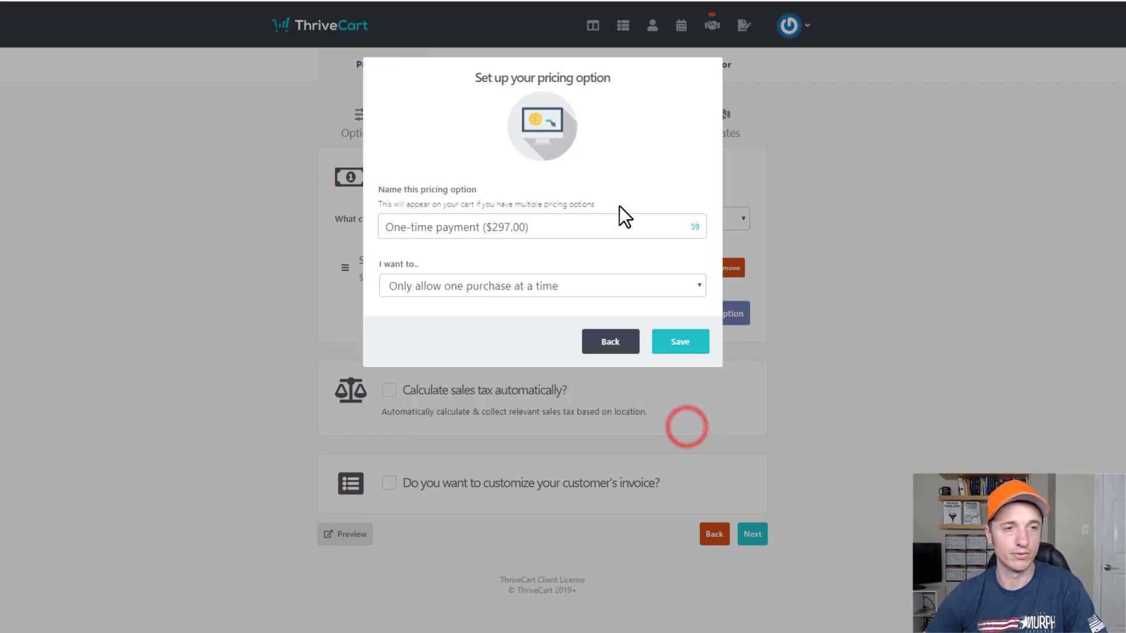
click(528, 287)
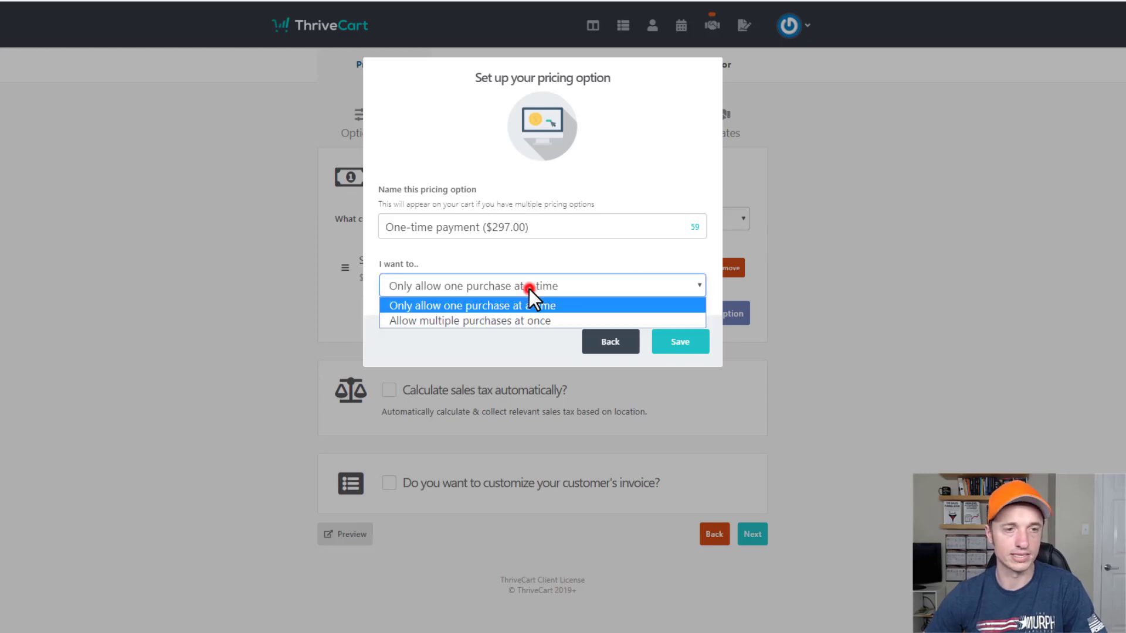
click(528, 322)
click(564, 289)
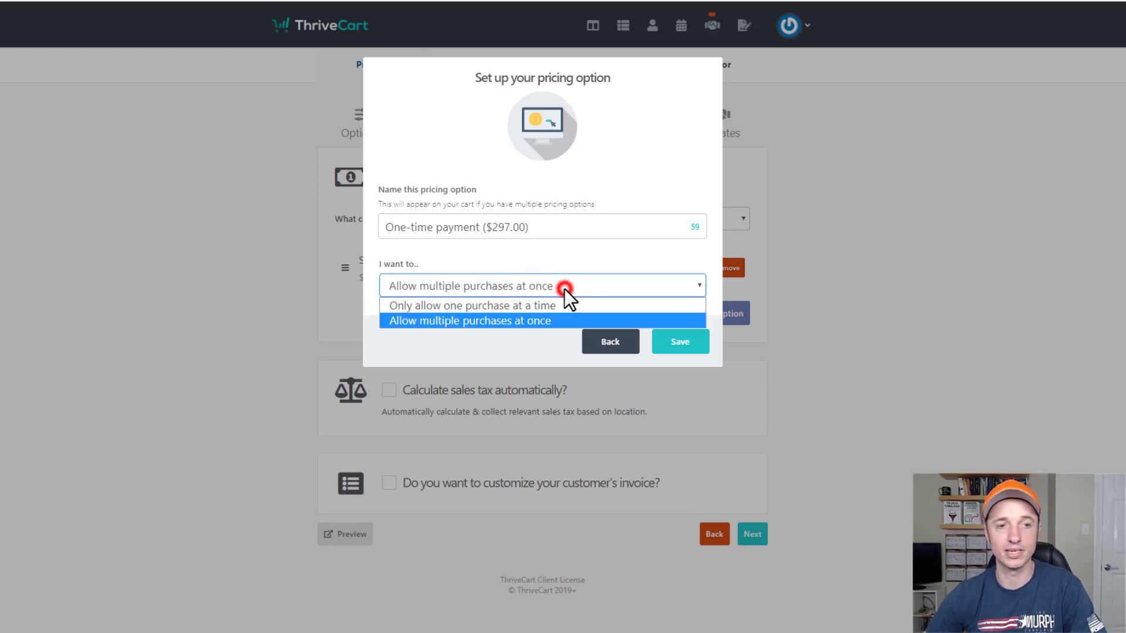
click(557, 303)
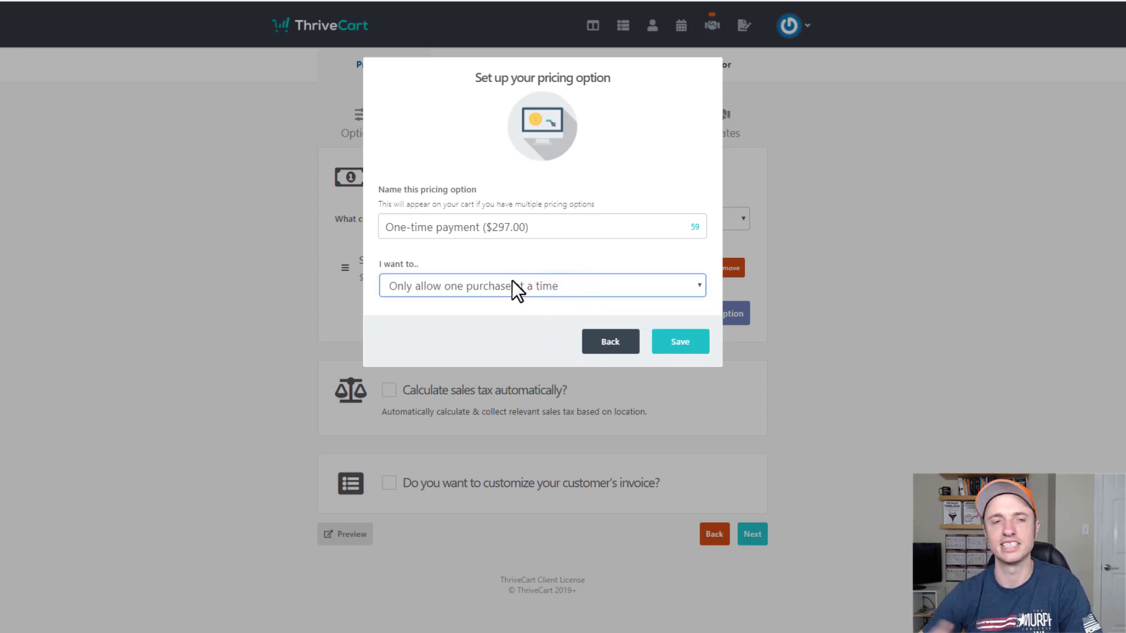
click(672, 343)
mouse_move(344, 268)
mouse_down()
mouse_move(349, 334)
mouse_move(342, 252)
mouse_up()
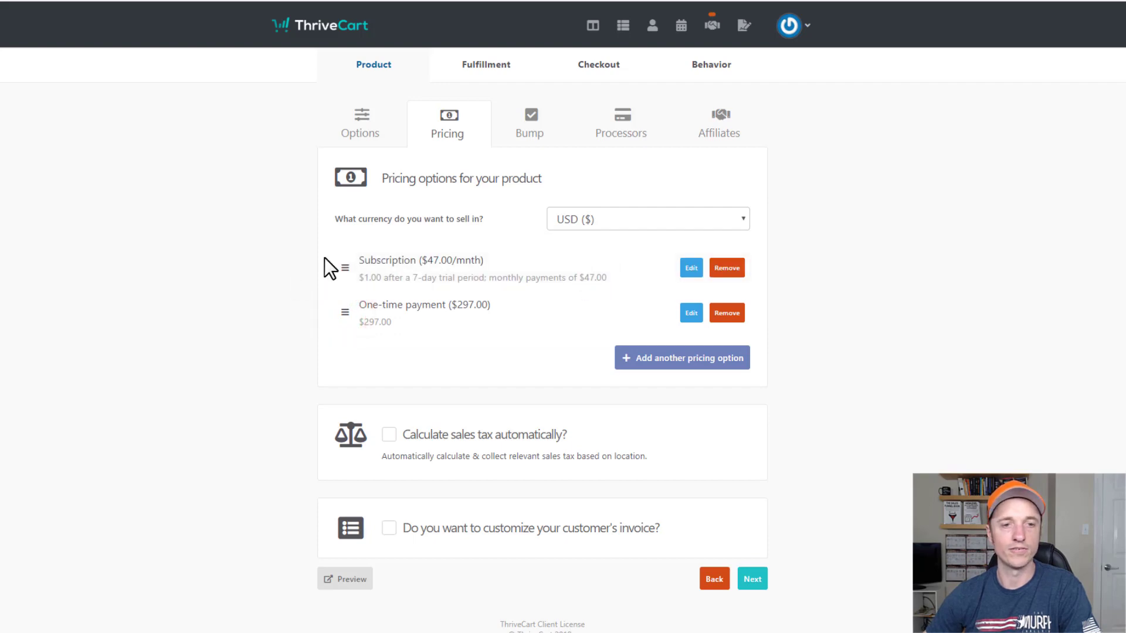
scroll(565, 265, down, 1)
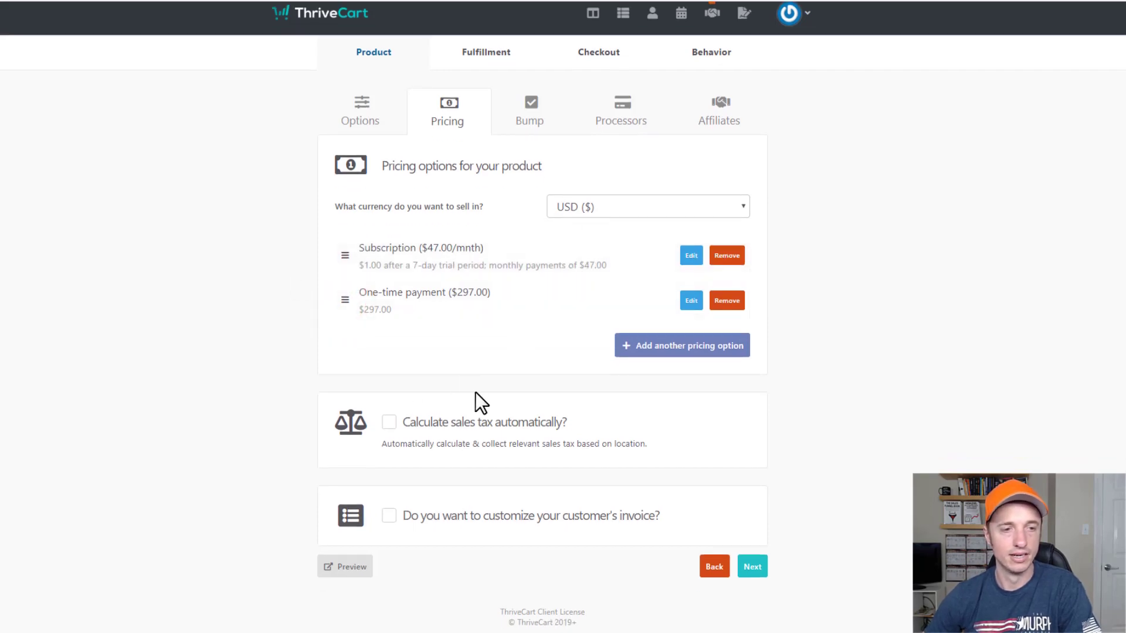
click(521, 424)
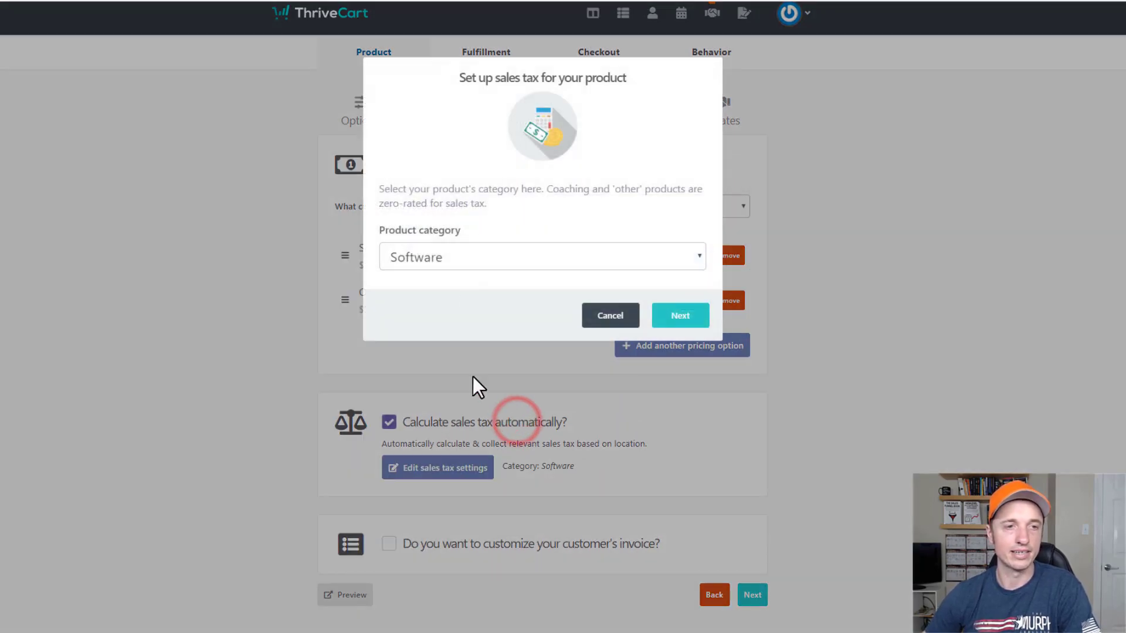
click(460, 264)
click(638, 101)
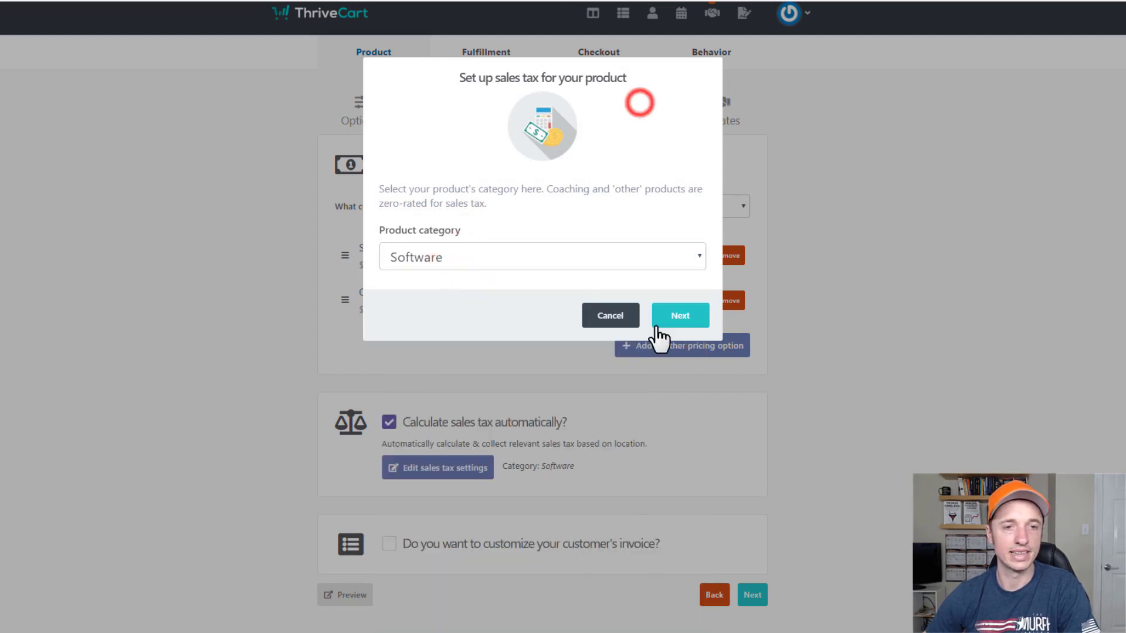
click(627, 312)
click(389, 425)
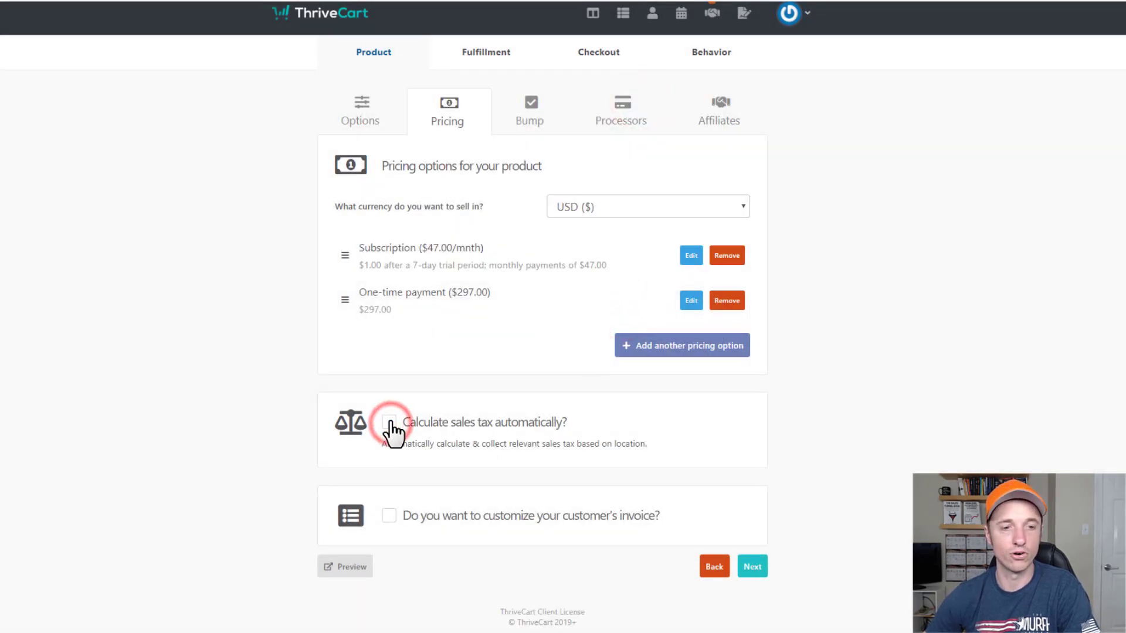
Try the invoice customization dialog's text and logo steps, then cancel it.
click(389, 517)
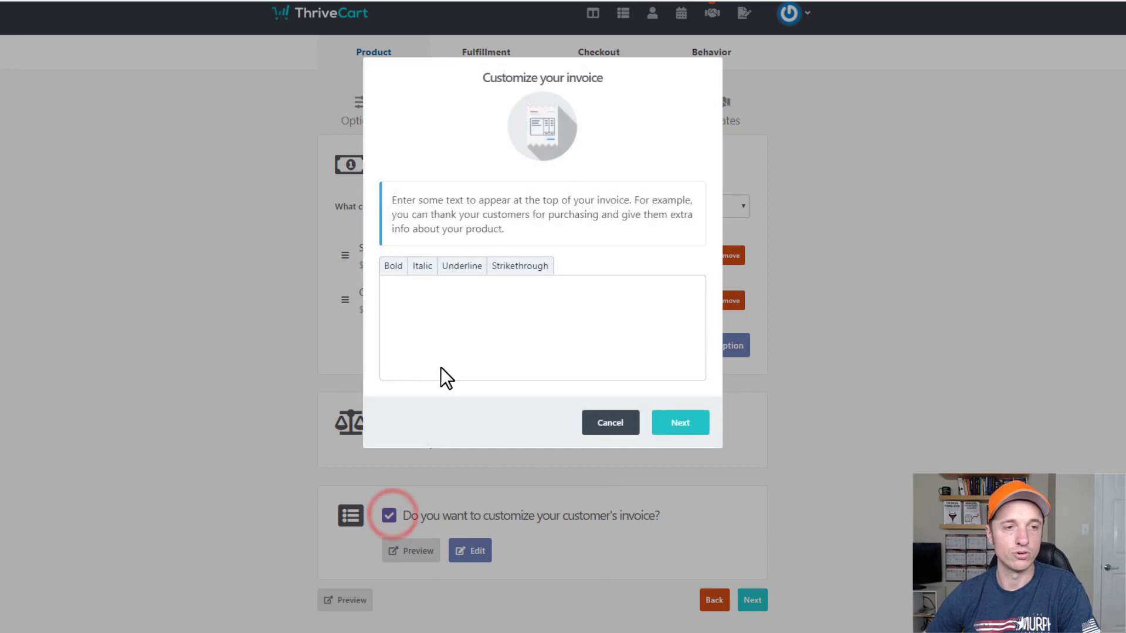
click(478, 274)
click(476, 321)
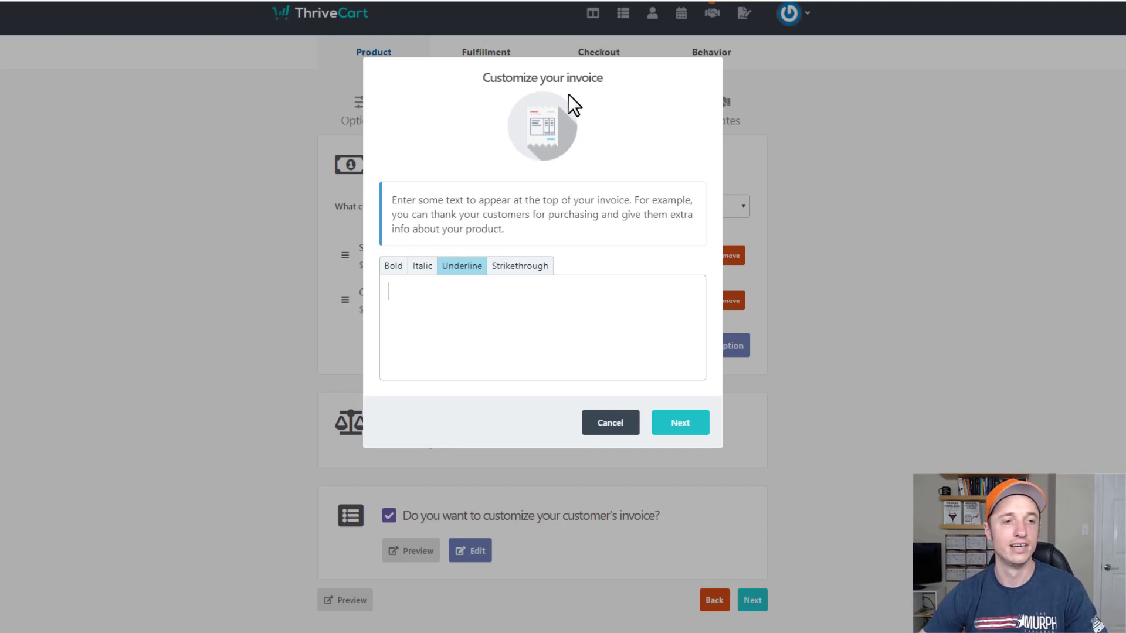
click(531, 353)
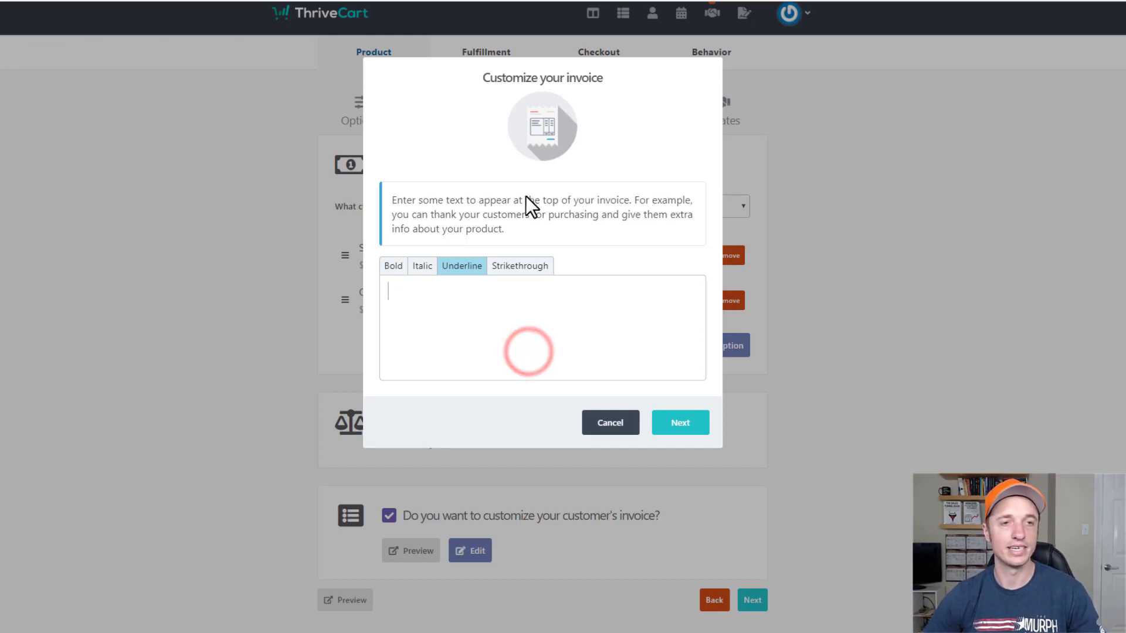
click(678, 418)
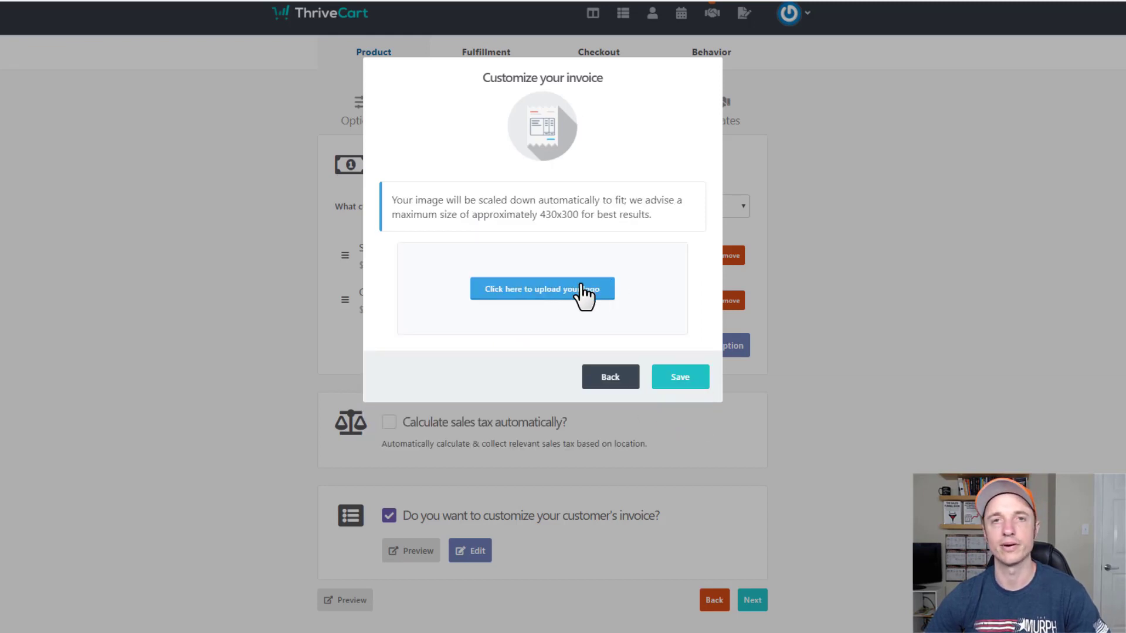
click(619, 380)
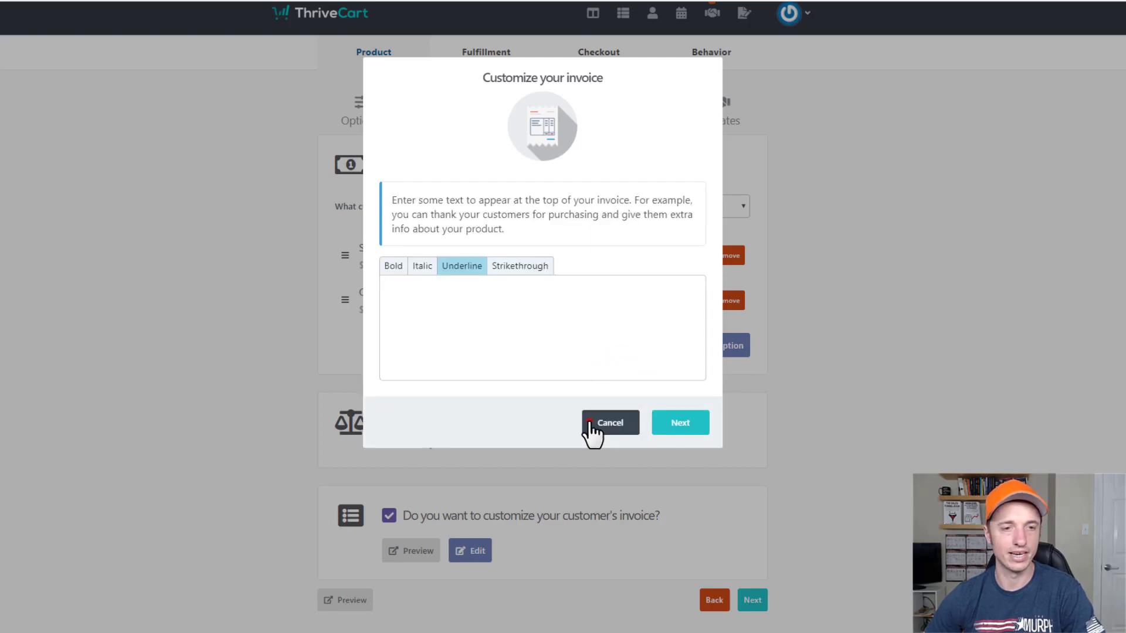
click(591, 424)
Preview the sample invoice, untick invoice customization, and proceed to the Bump step.
click(410, 551)
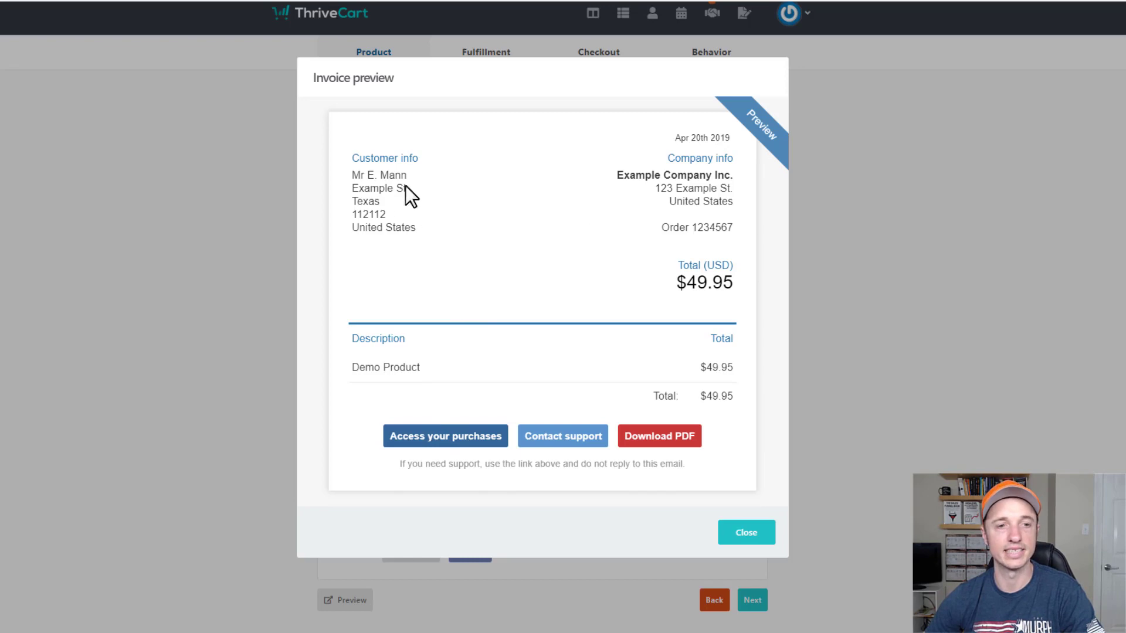
click(746, 533)
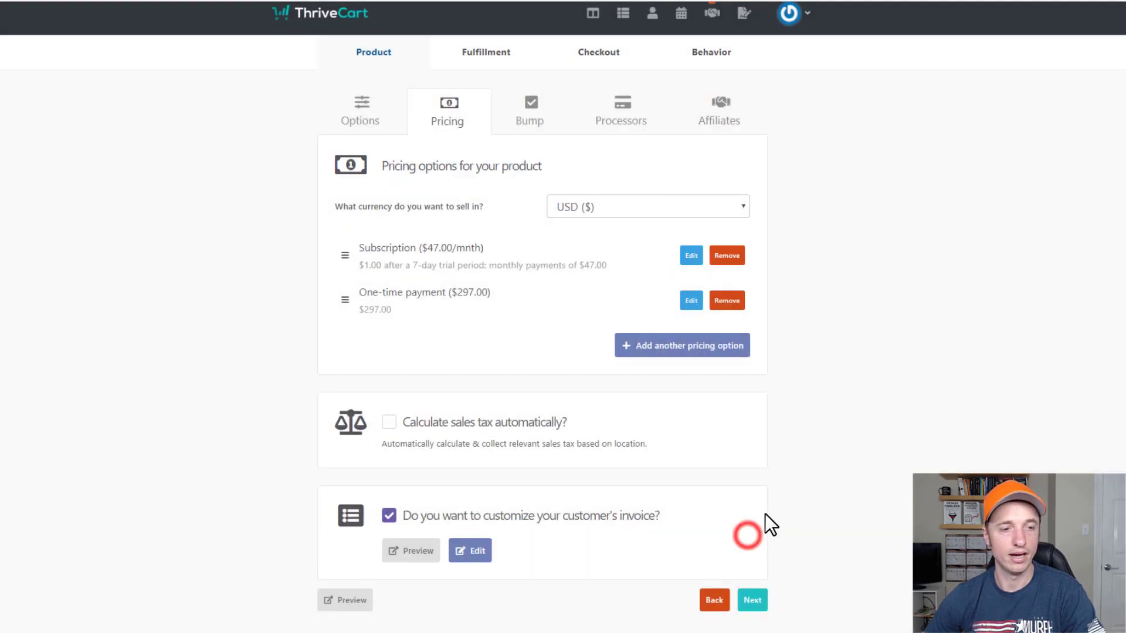
click(389, 516)
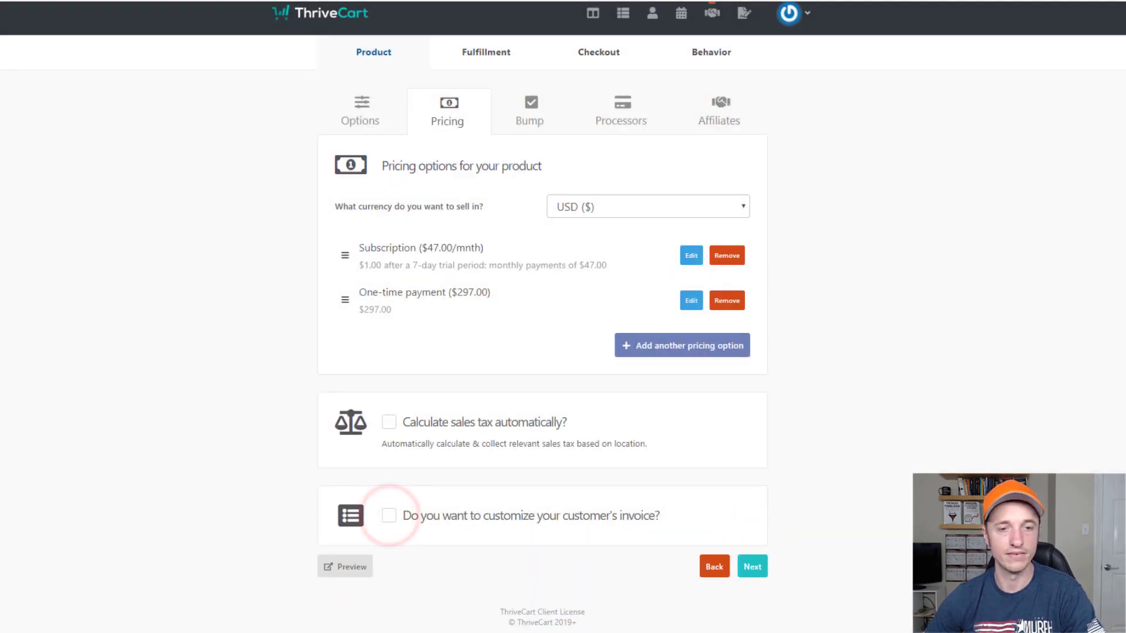
click(753, 567)
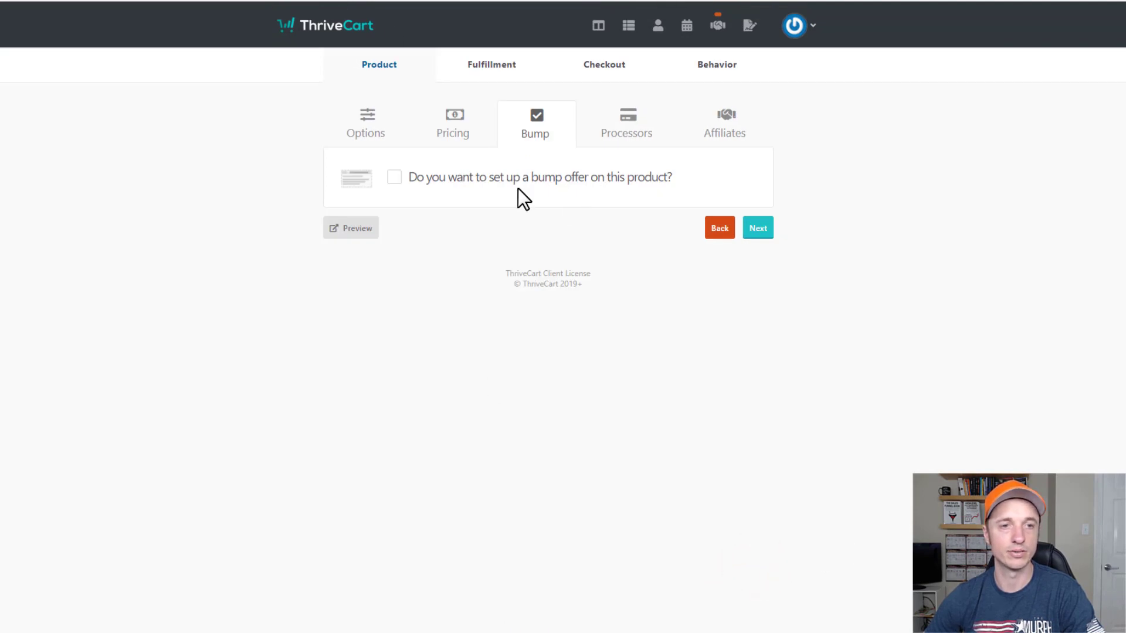
Enable a digital bump offer named Bump Product priced at $10.
click(546, 177)
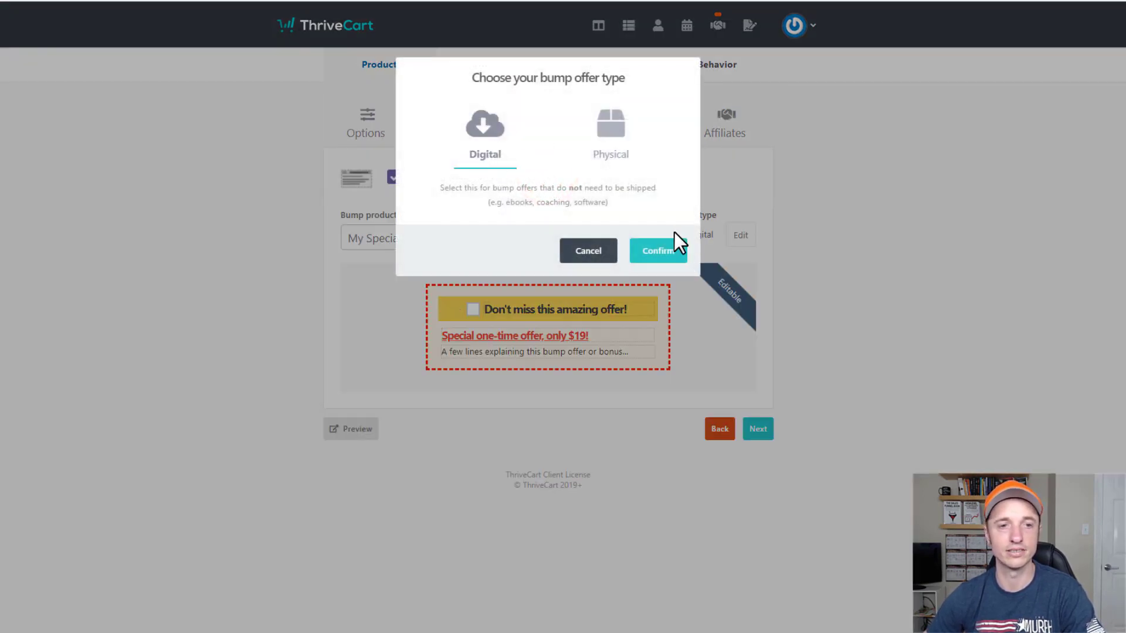
click(666, 258)
click(500, 232)
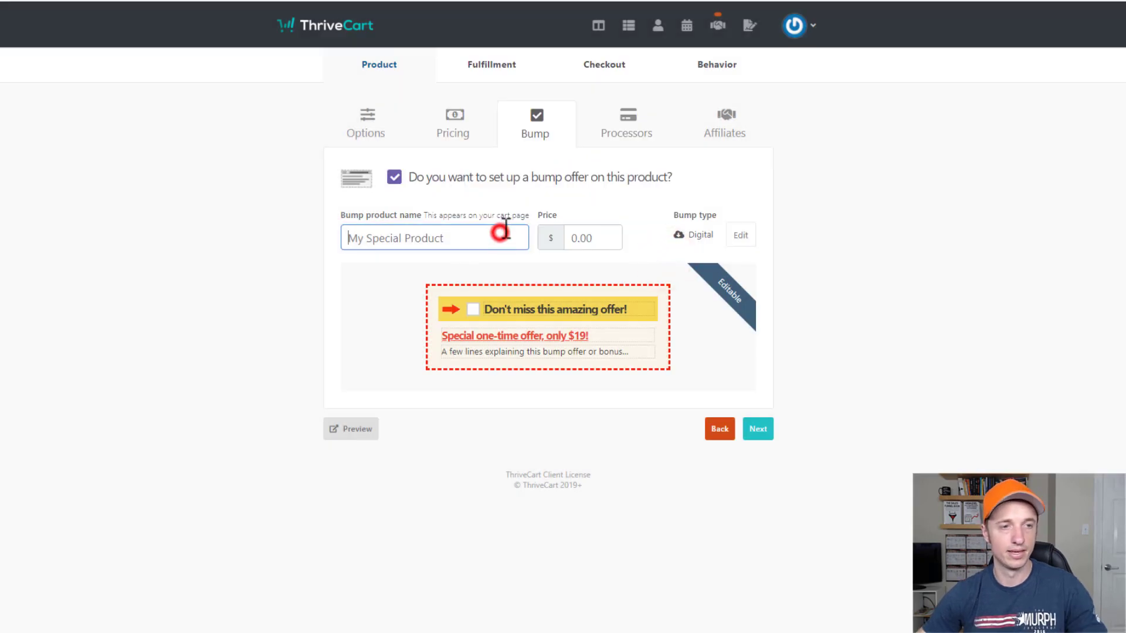
text(Bump Product)
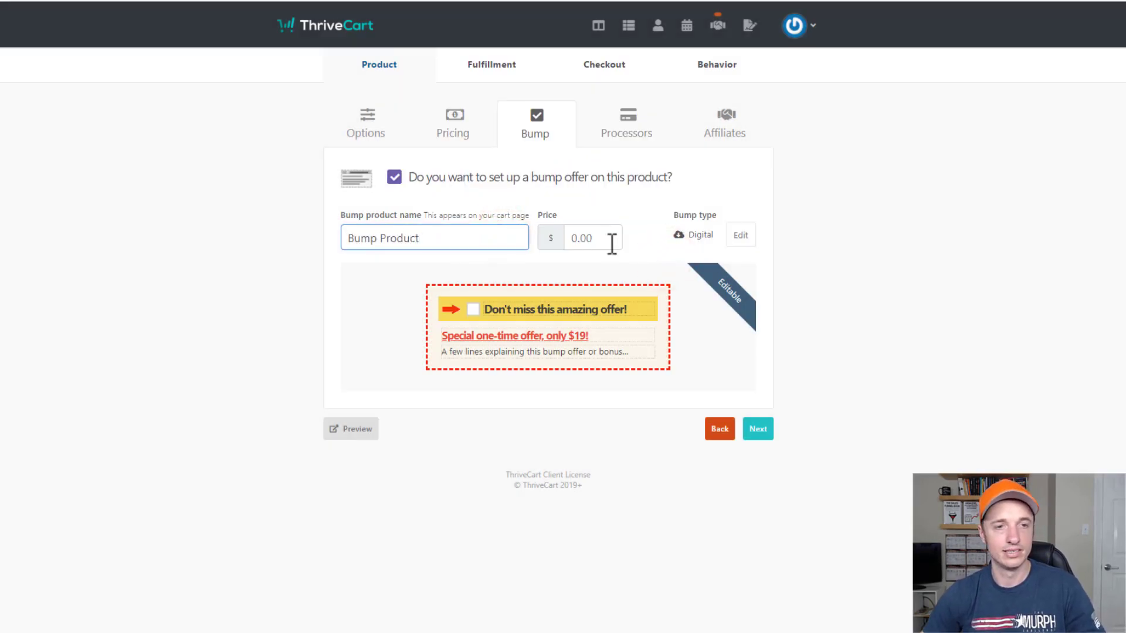
click(608, 239)
text(10)
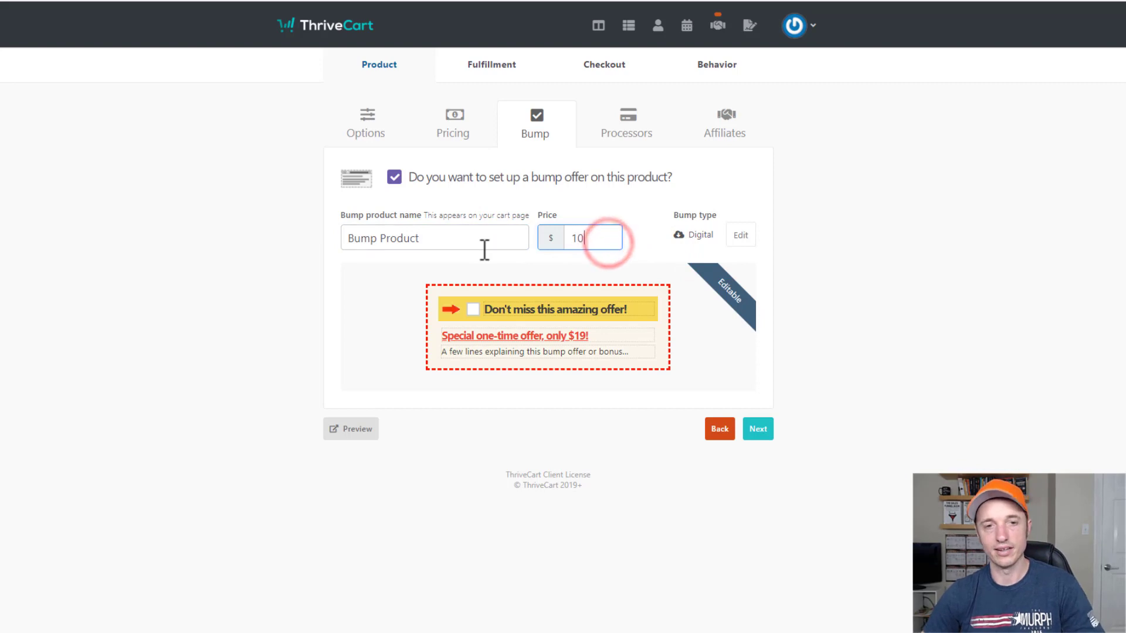
click(872, 251)
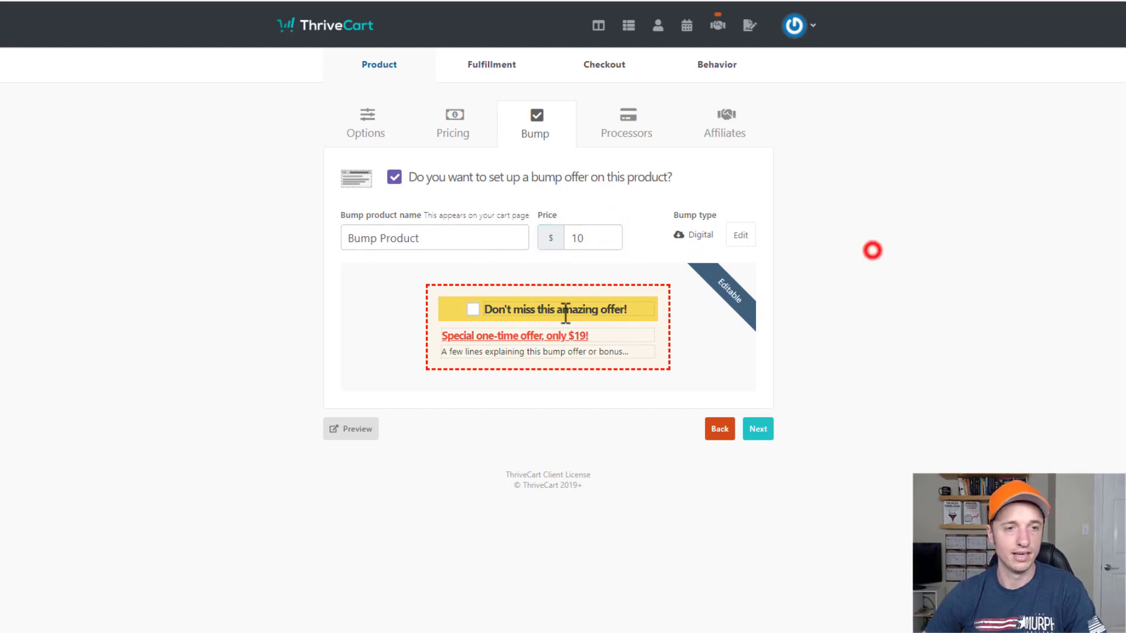
Set the bump headline 'Buy this bump!!', offer line '$10' and description 'Yaddy', then continue.
click(650, 309)
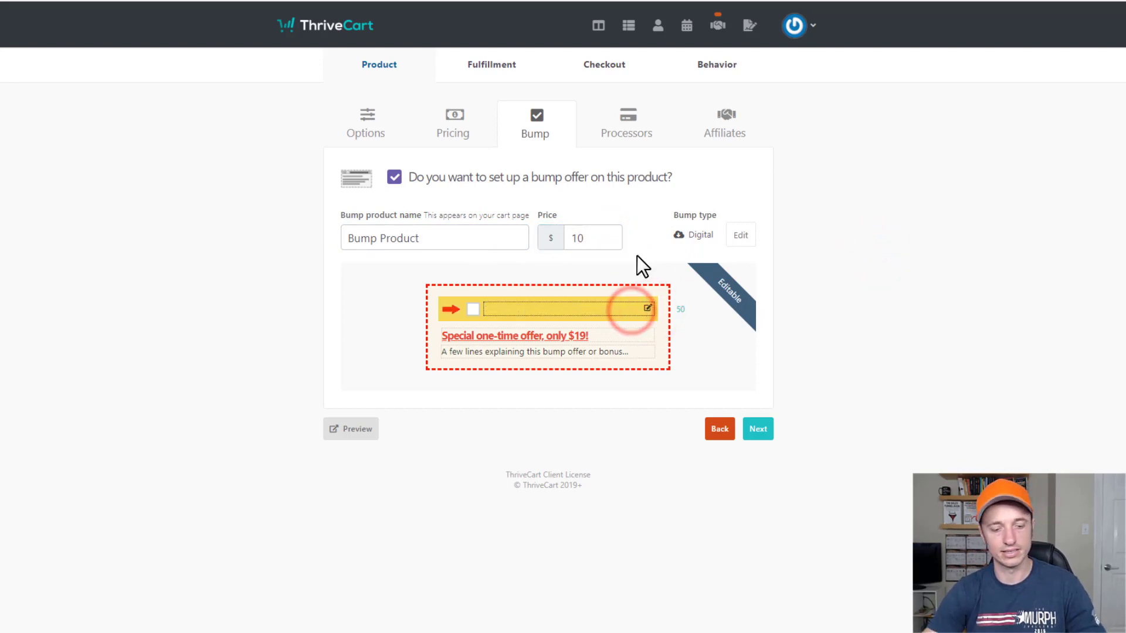
text(Buy this bump!!)
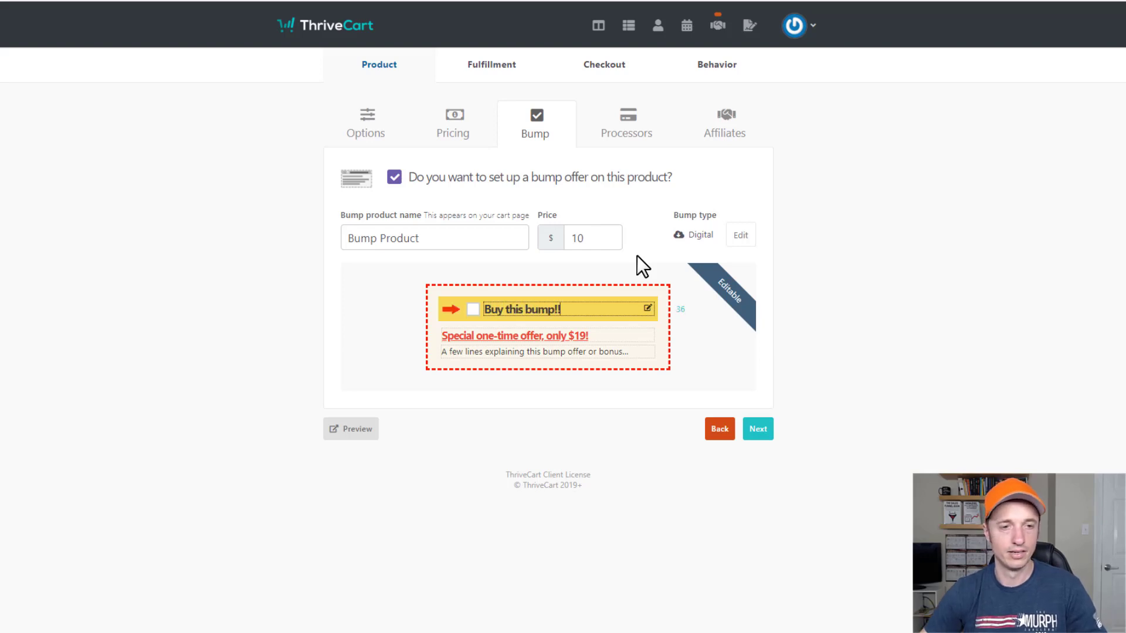
click(574, 342)
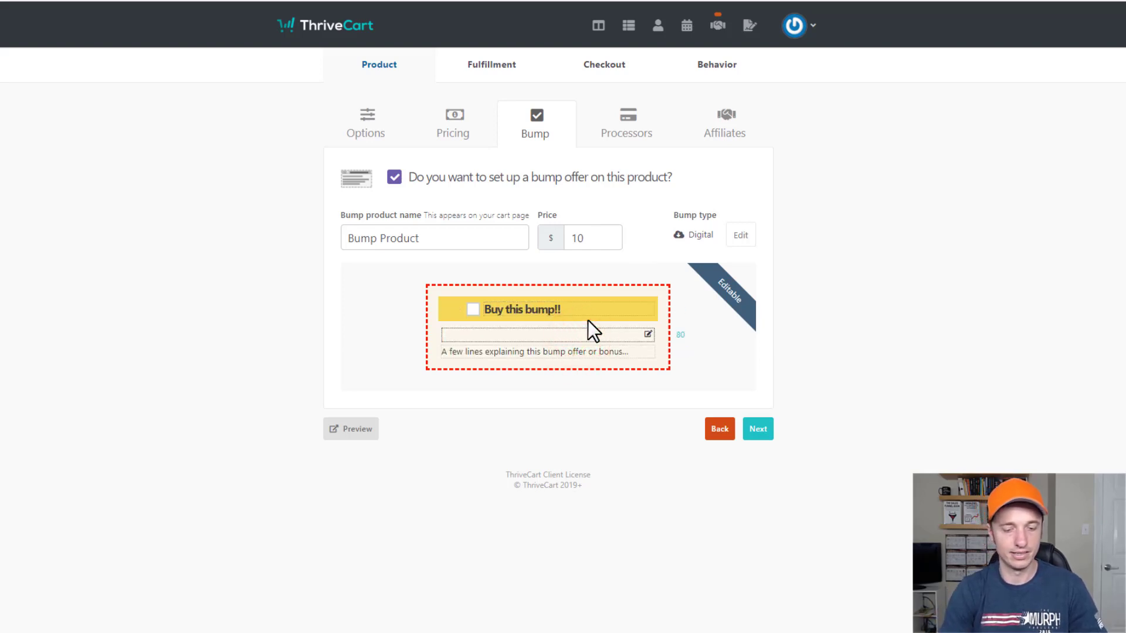
text($10)
click(610, 347)
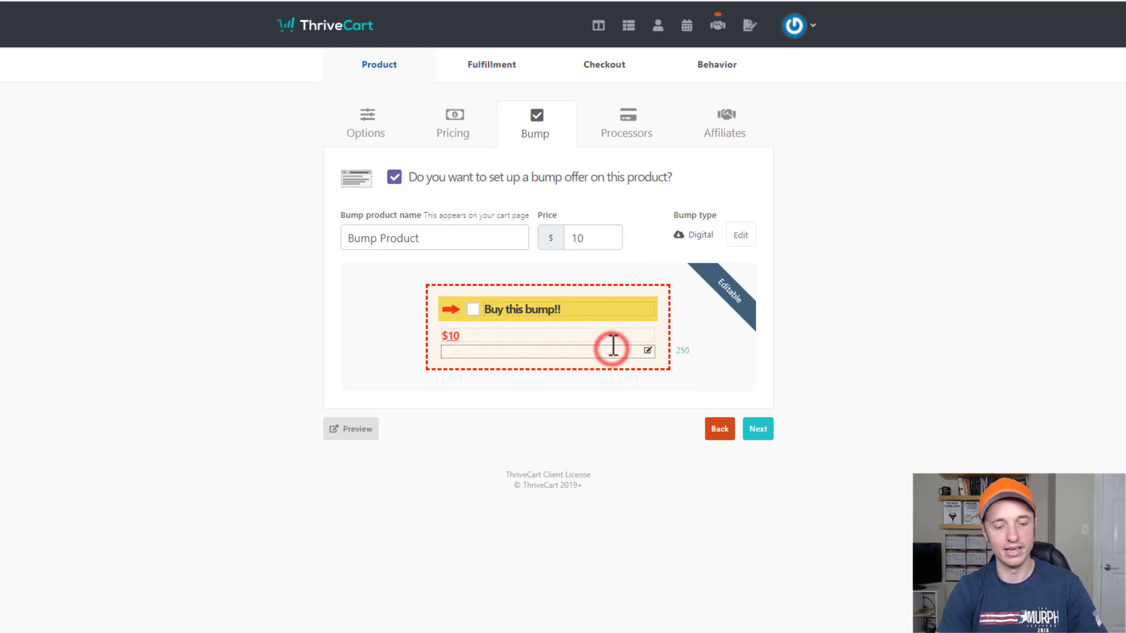
text(Yaddy yadda)
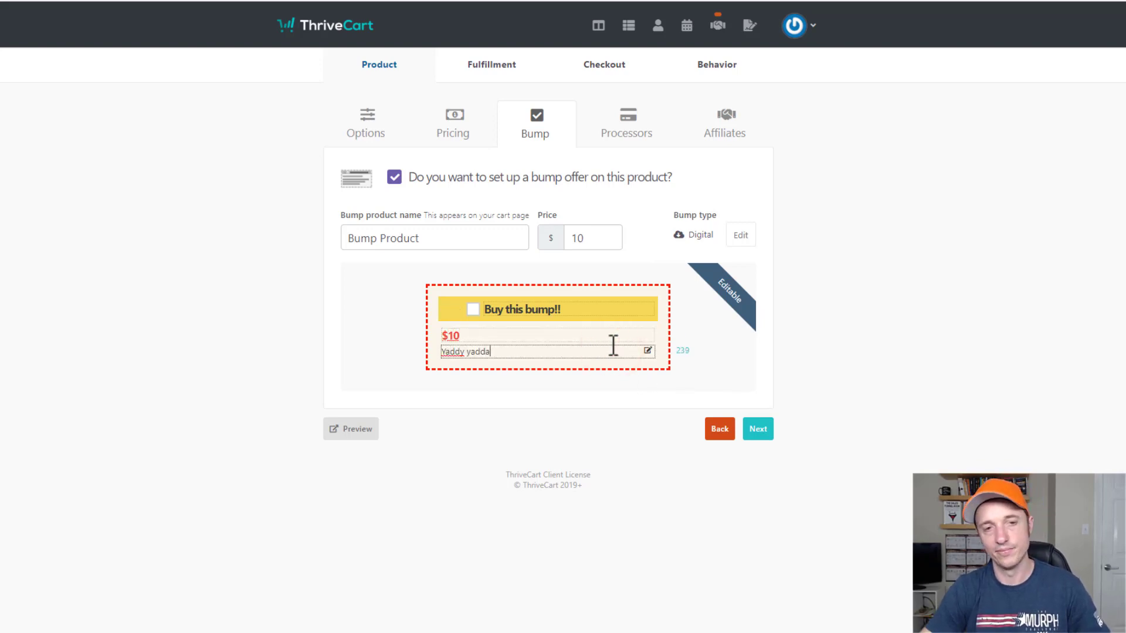
click(927, 353)
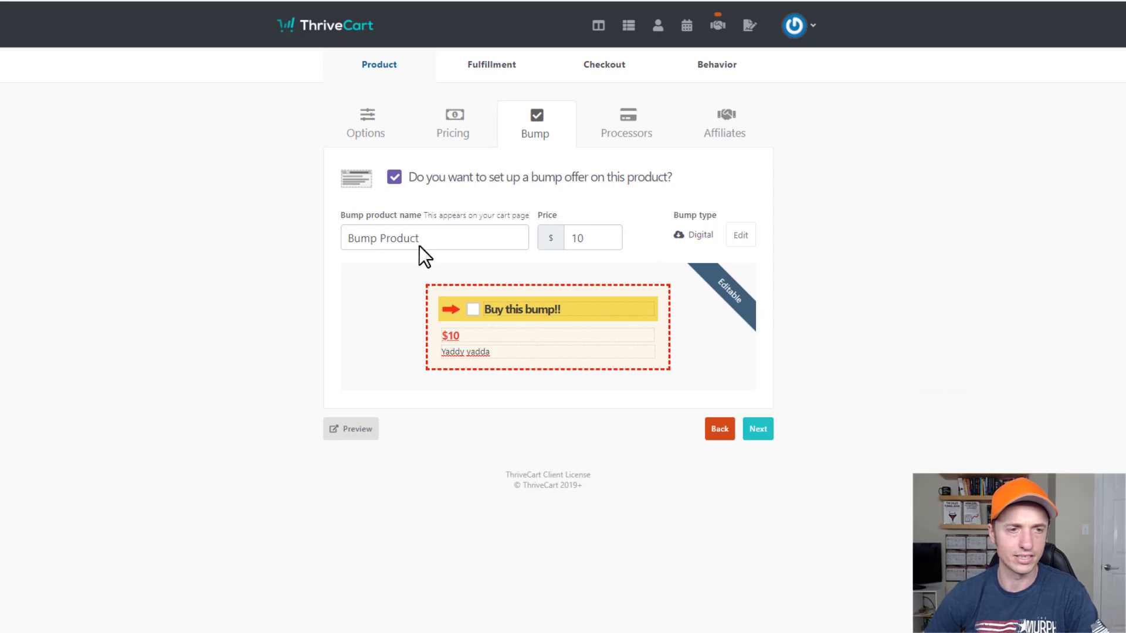
click(754, 427)
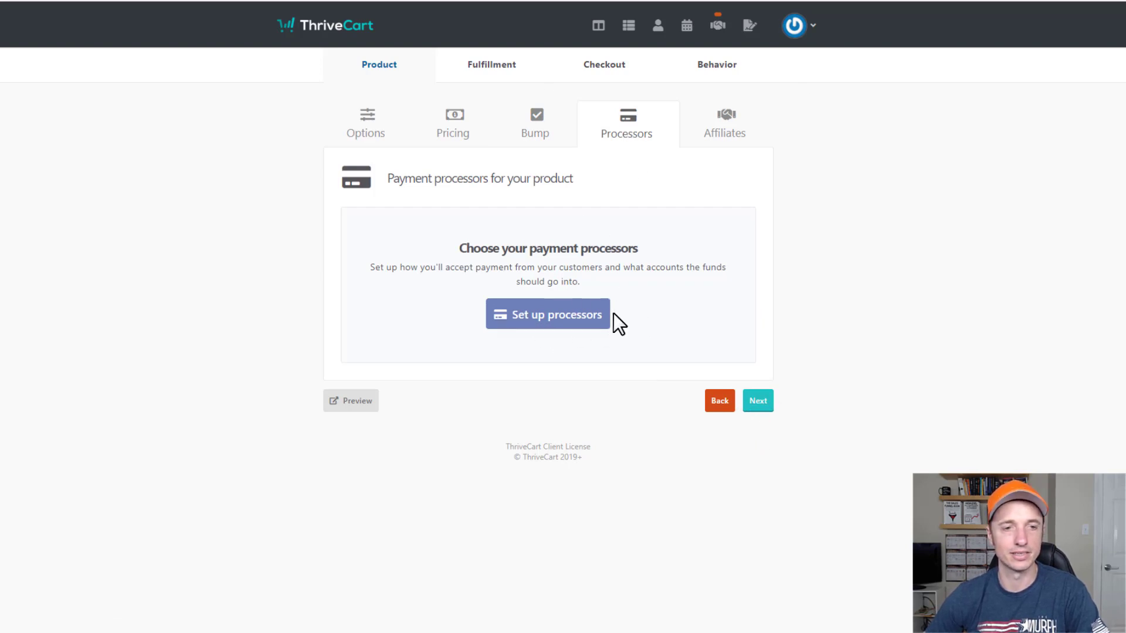
Select Stripe, PayPal with the business account, Apple Pay and Google Pay as processors.
click(551, 316)
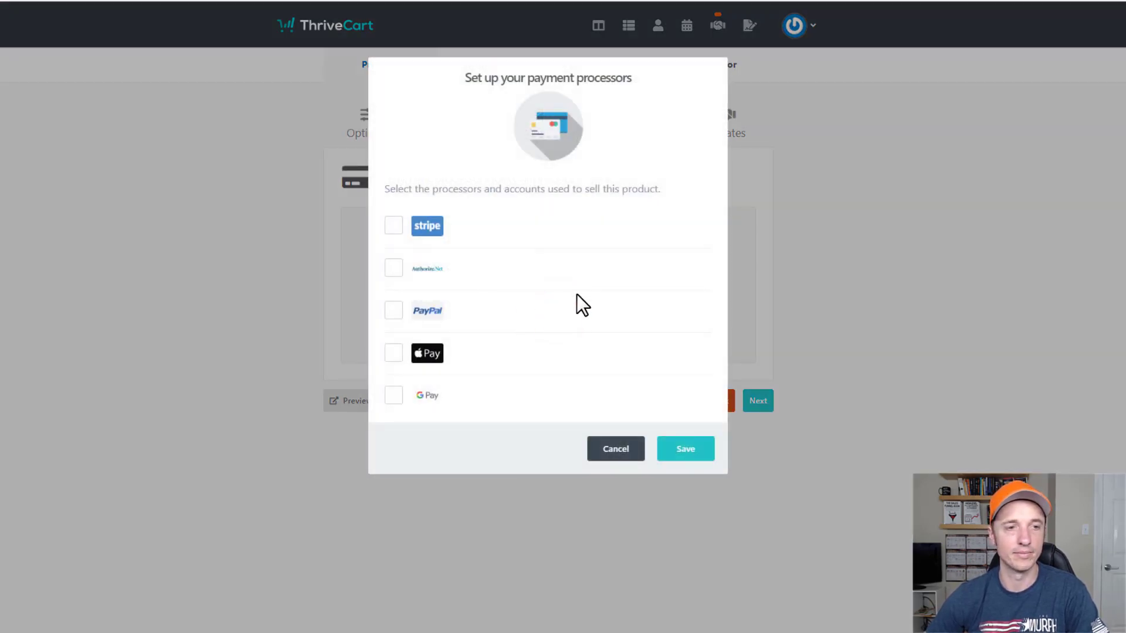
click(393, 226)
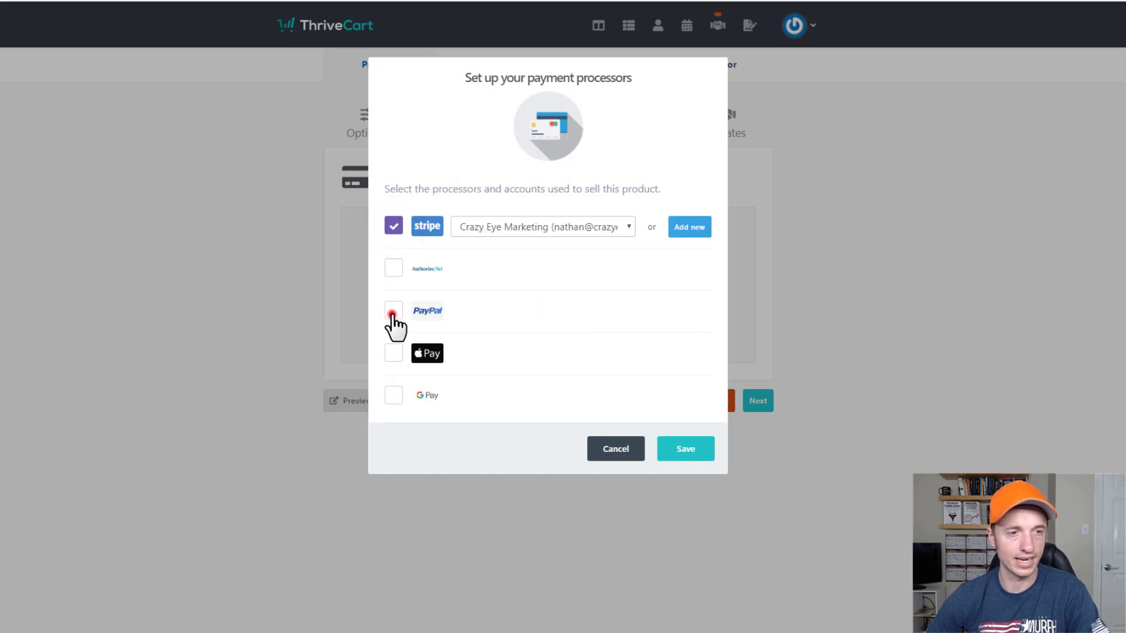
click(393, 313)
click(589, 317)
click(548, 342)
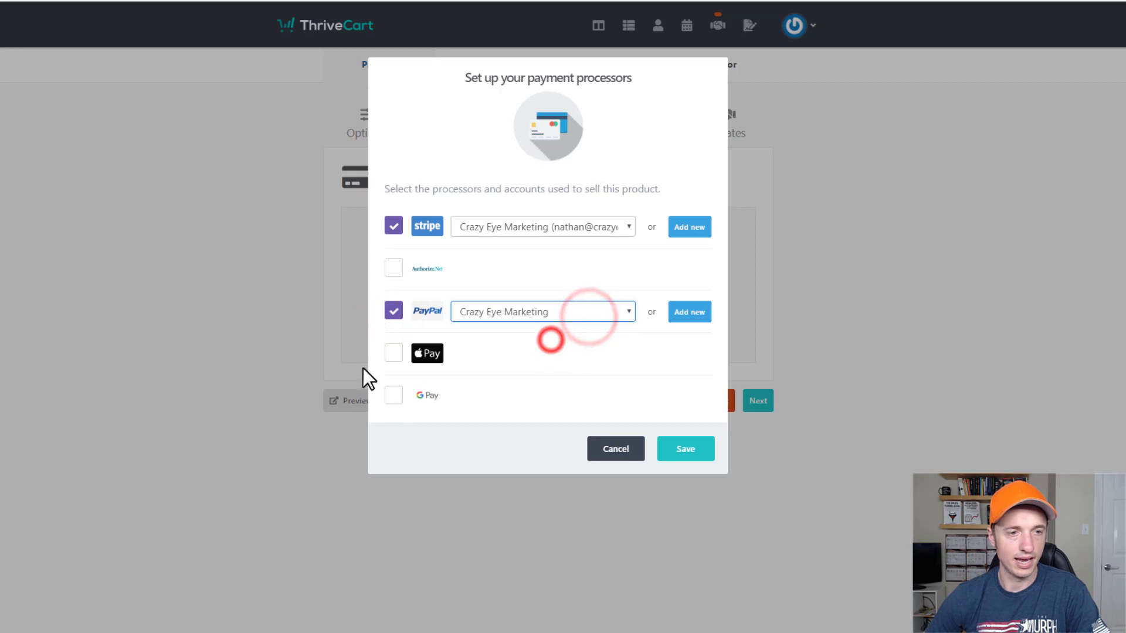
click(392, 353)
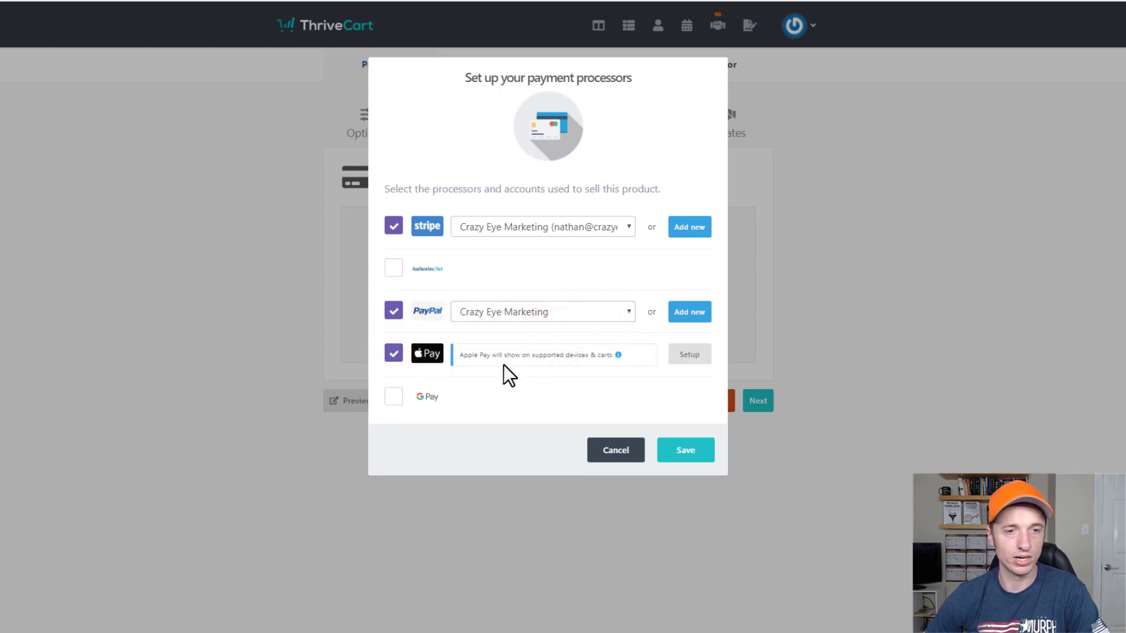
click(393, 397)
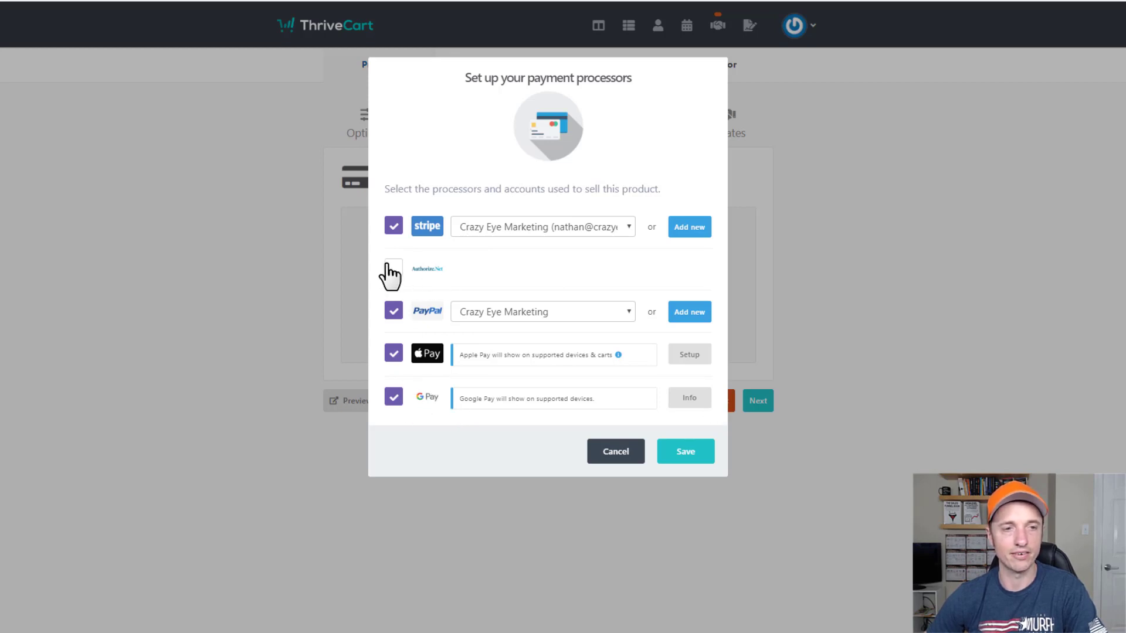
Undo the Authorize.Net trial, restore Stripe, Apple Pay and Google Pay, save, and continue.
click(405, 267)
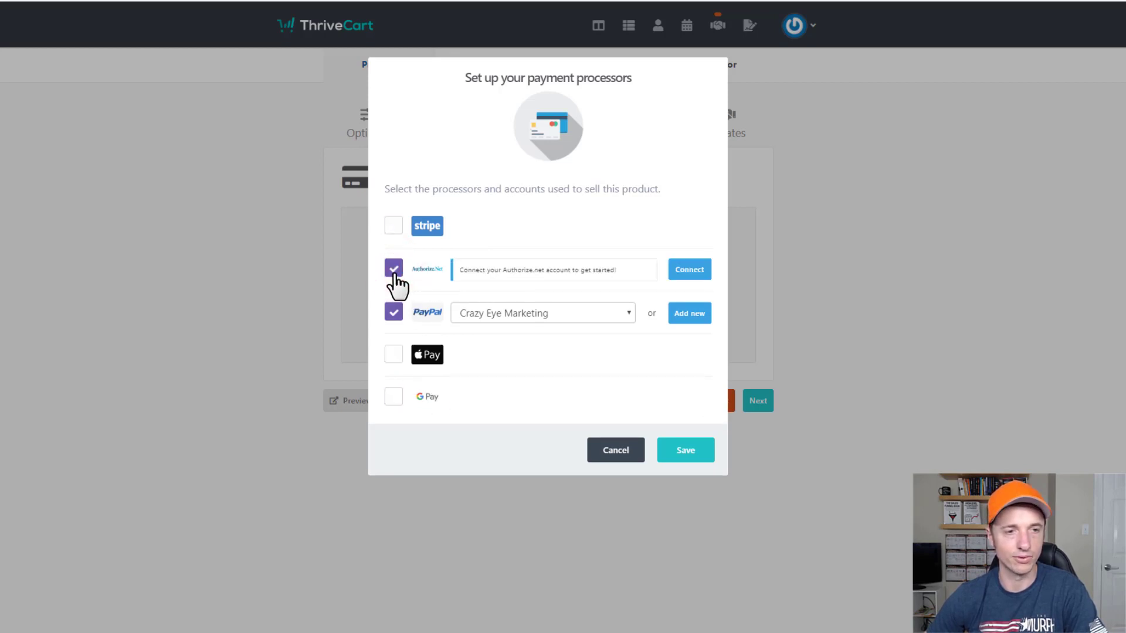
click(394, 226)
click(394, 354)
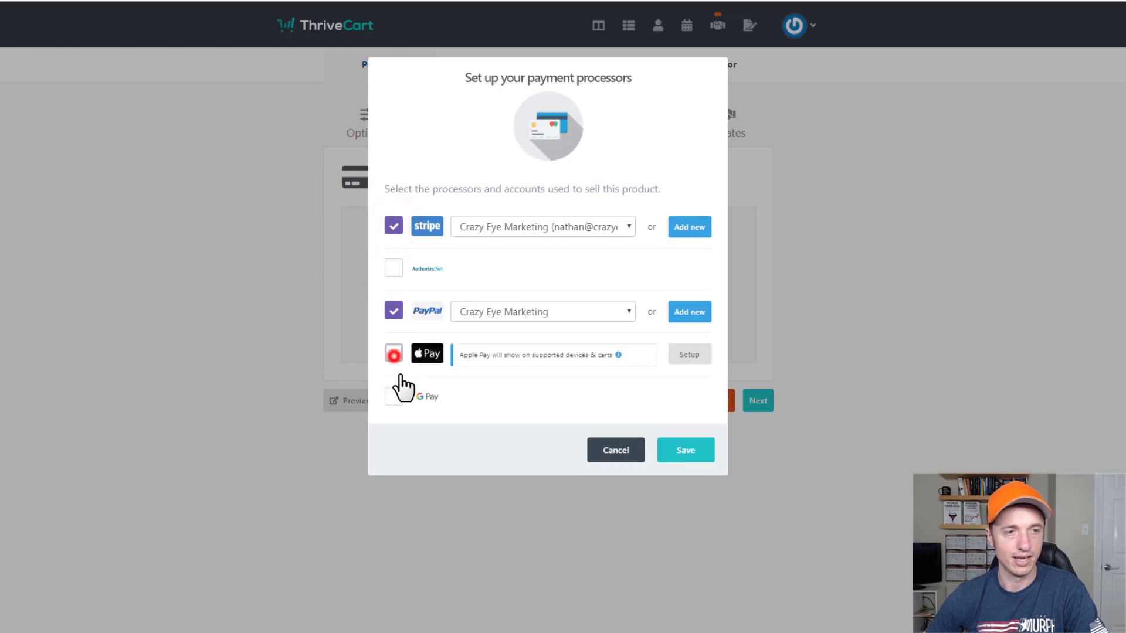
click(399, 395)
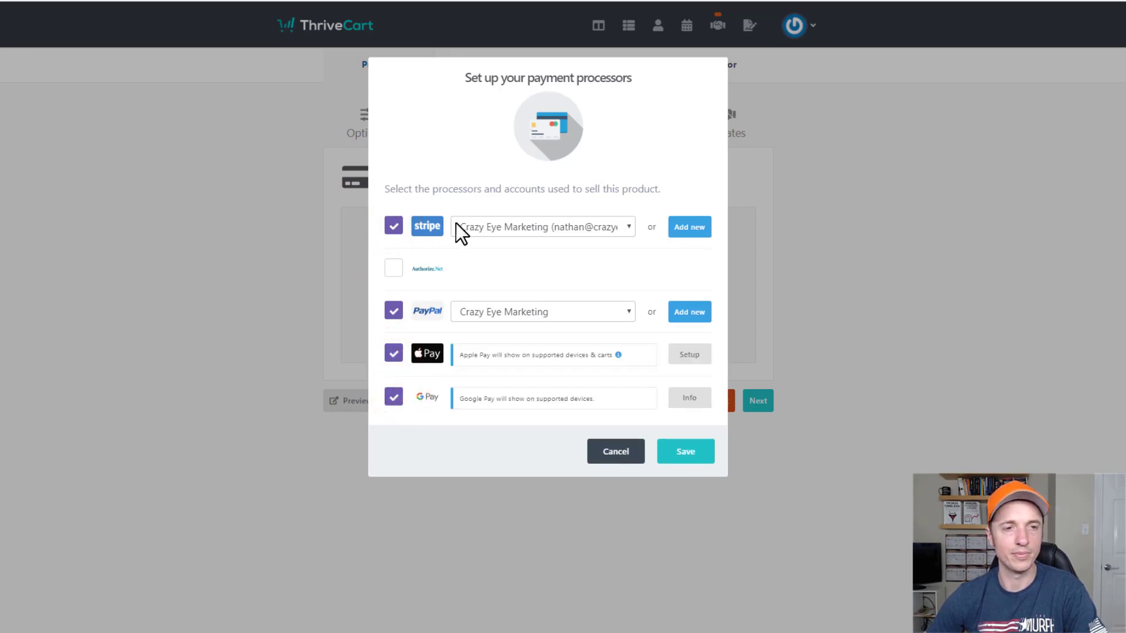
click(681, 453)
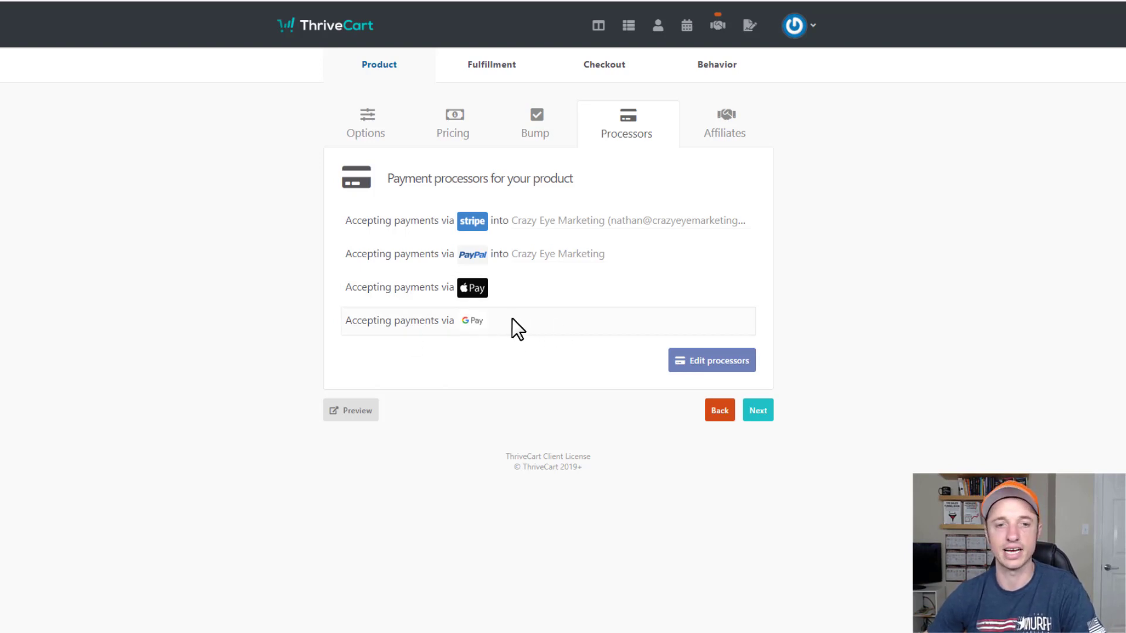
click(762, 412)
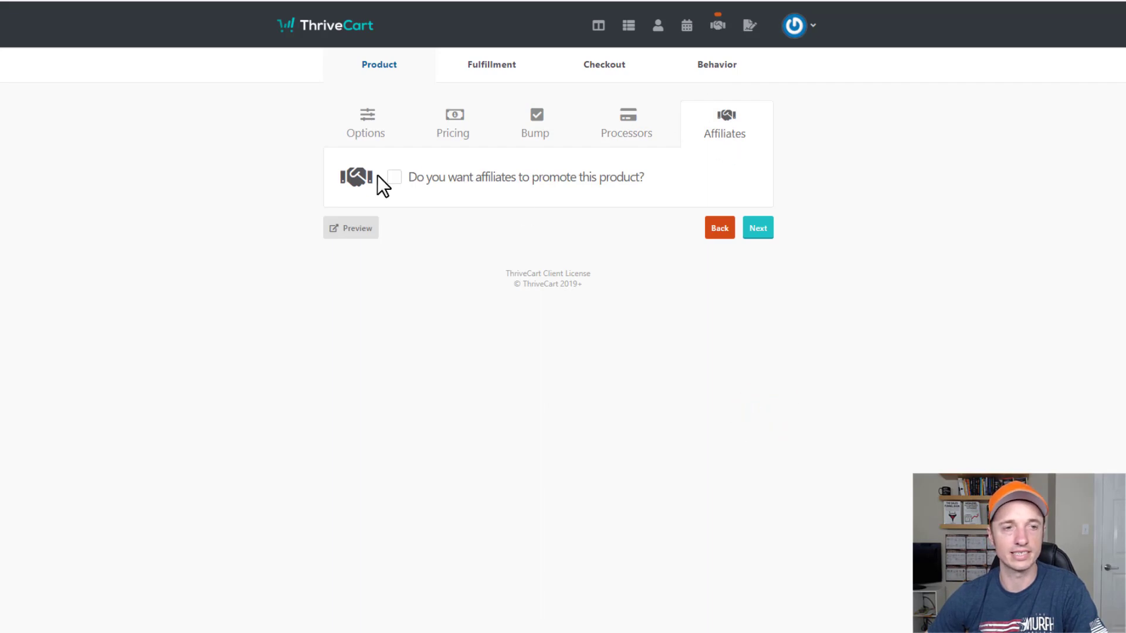
Allow affiliates, keep manual payouts, and set commissions different for each pricing option.
click(427, 177)
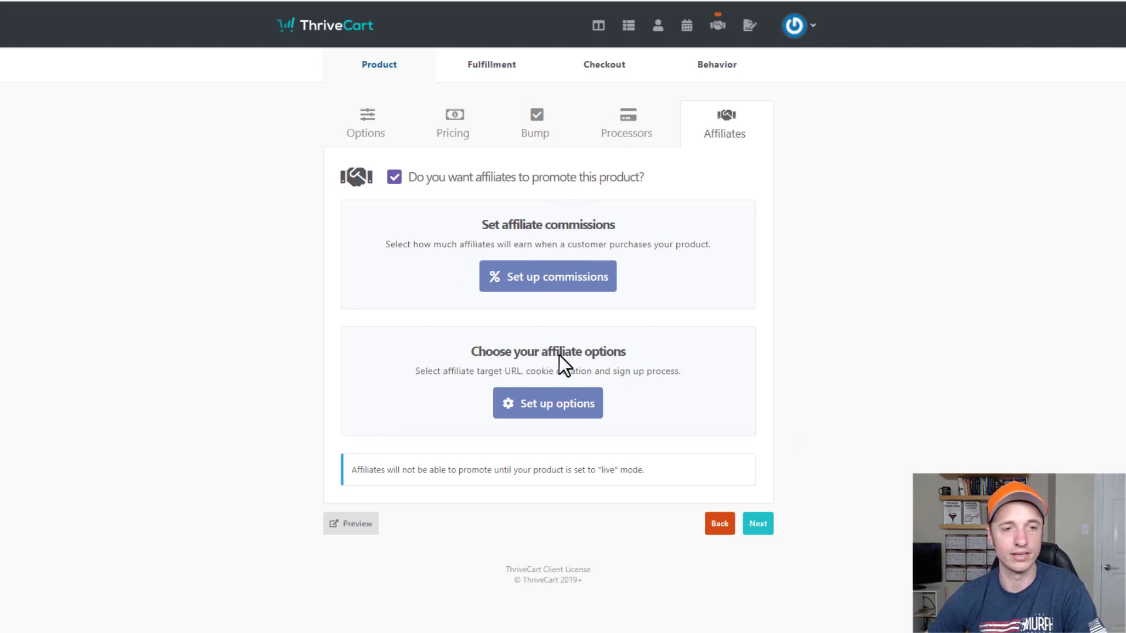
click(548, 268)
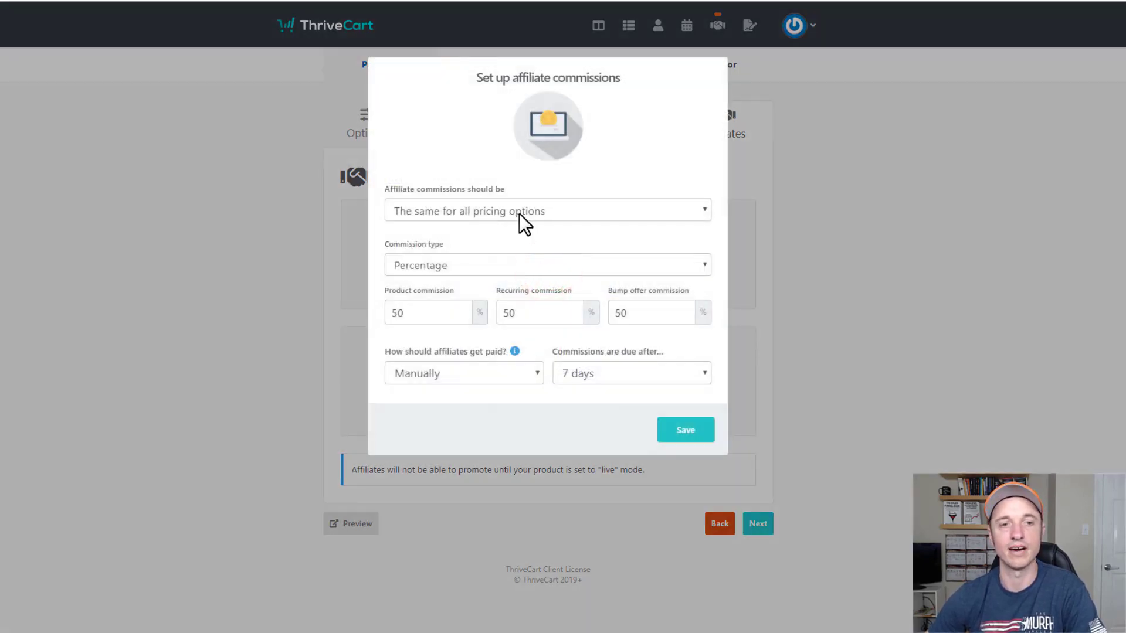
click(476, 374)
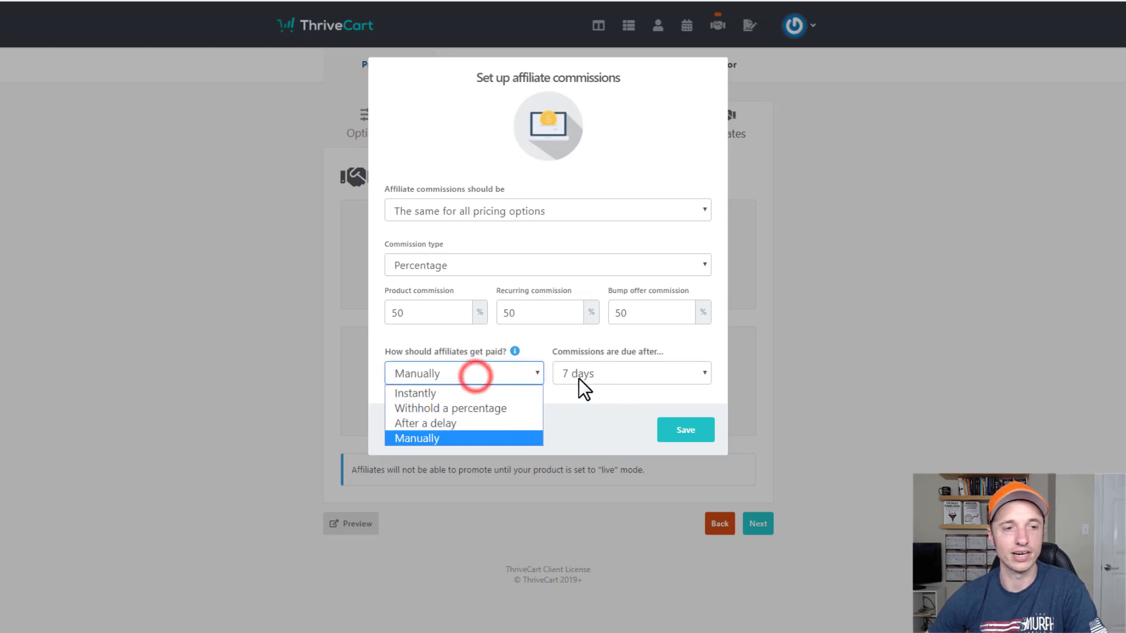
click(623, 421)
click(516, 212)
click(504, 243)
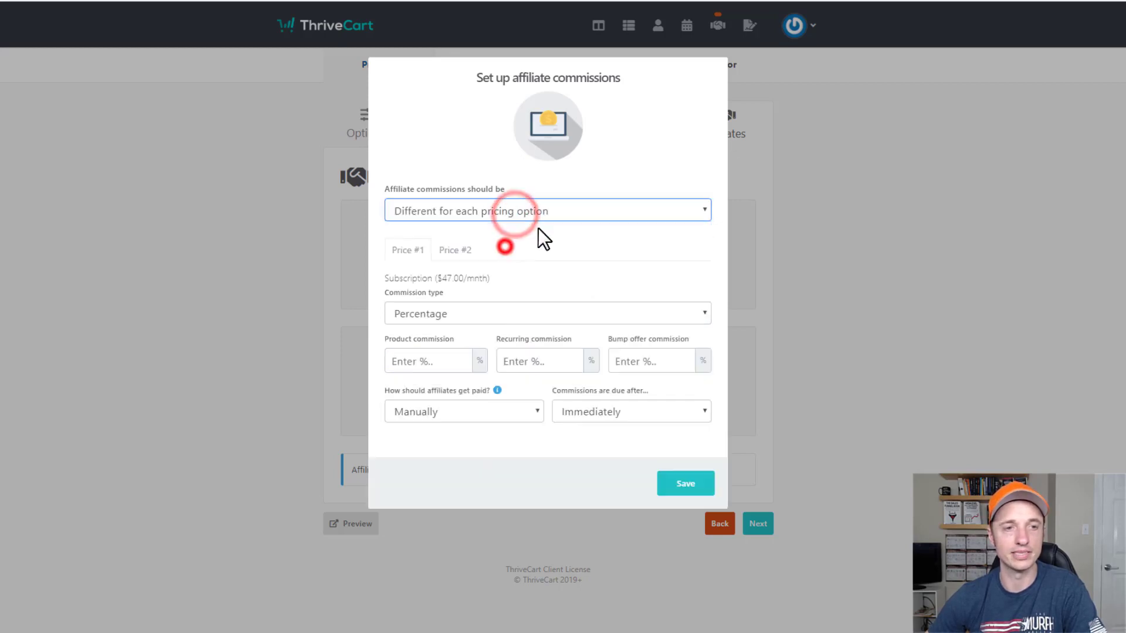
Browse the Price #1 and #2 commission fields and dismiss the missing percentage warning.
click(456, 248)
click(410, 251)
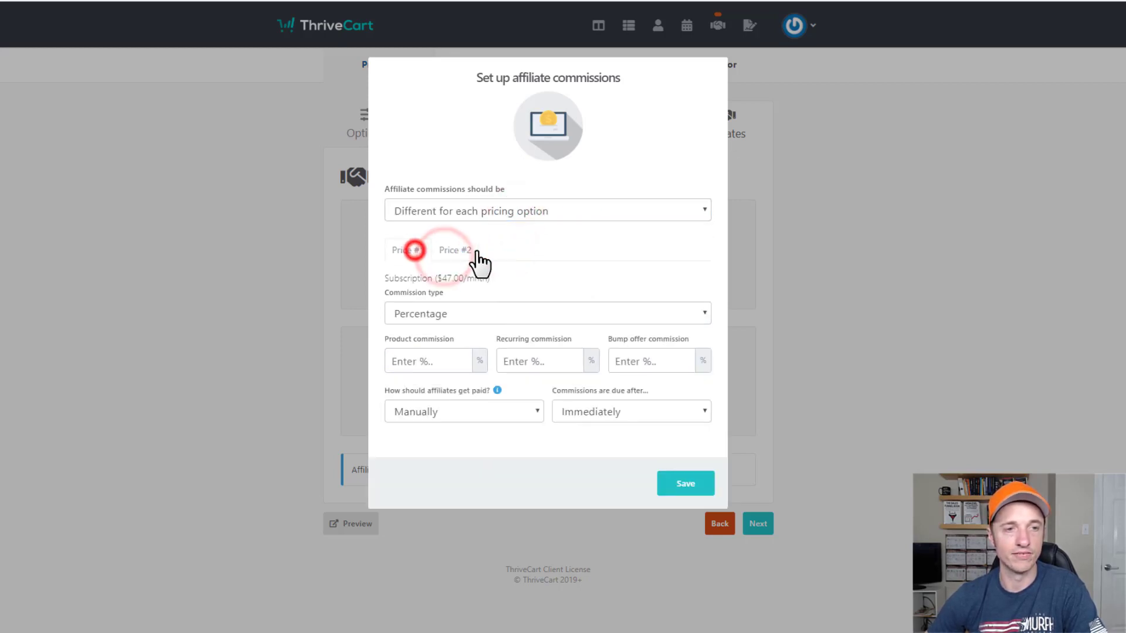
click(449, 251)
click(410, 251)
click(464, 251)
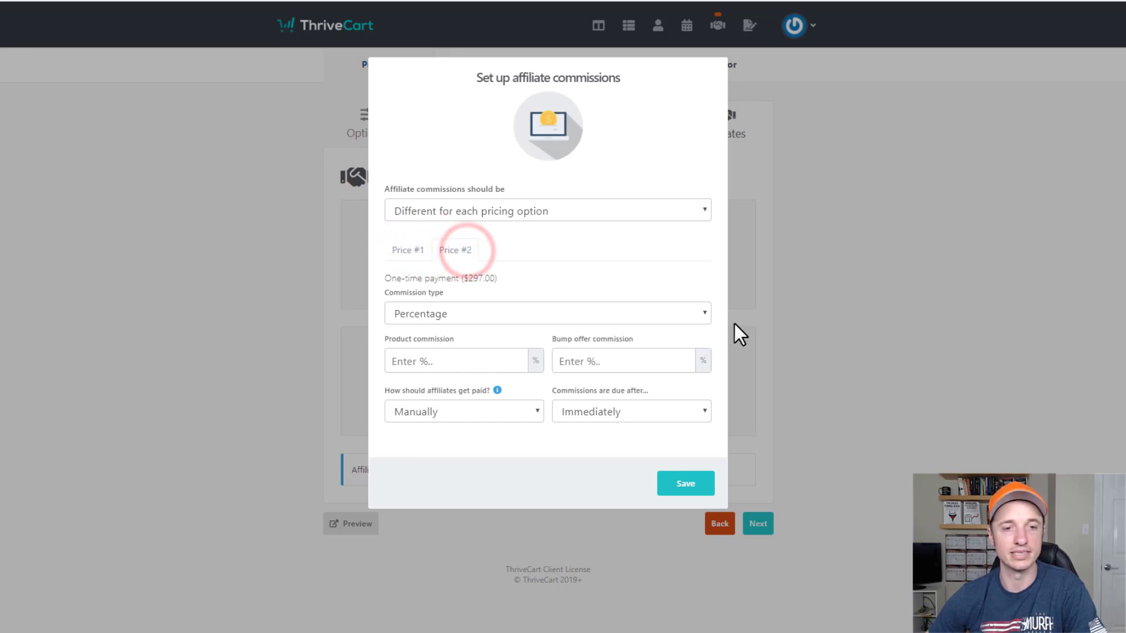
click(956, 244)
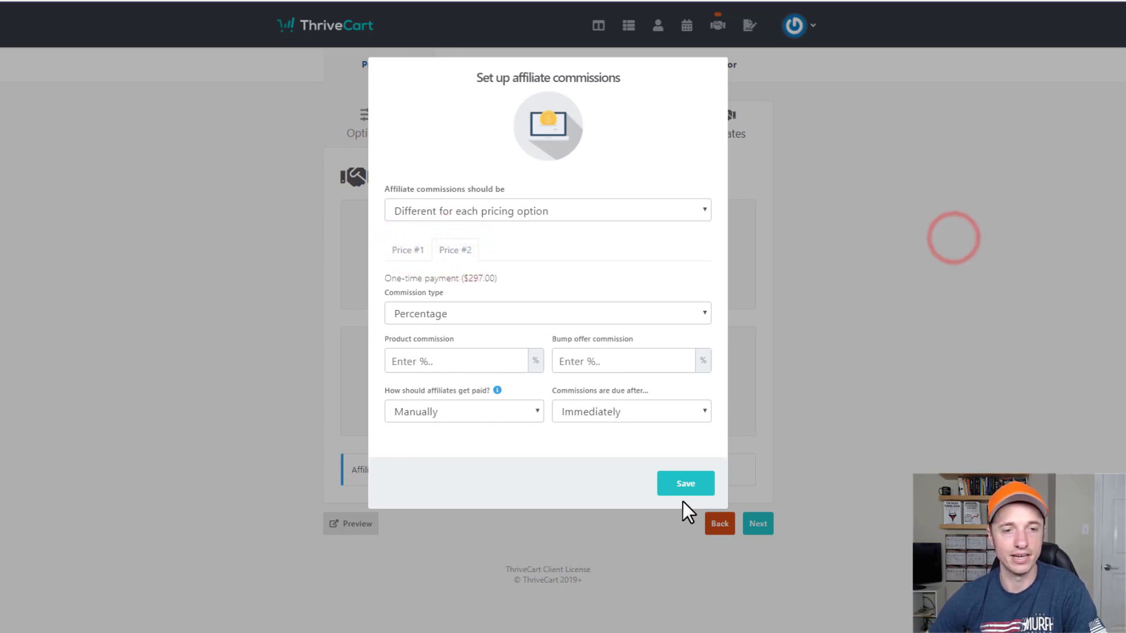
click(687, 482)
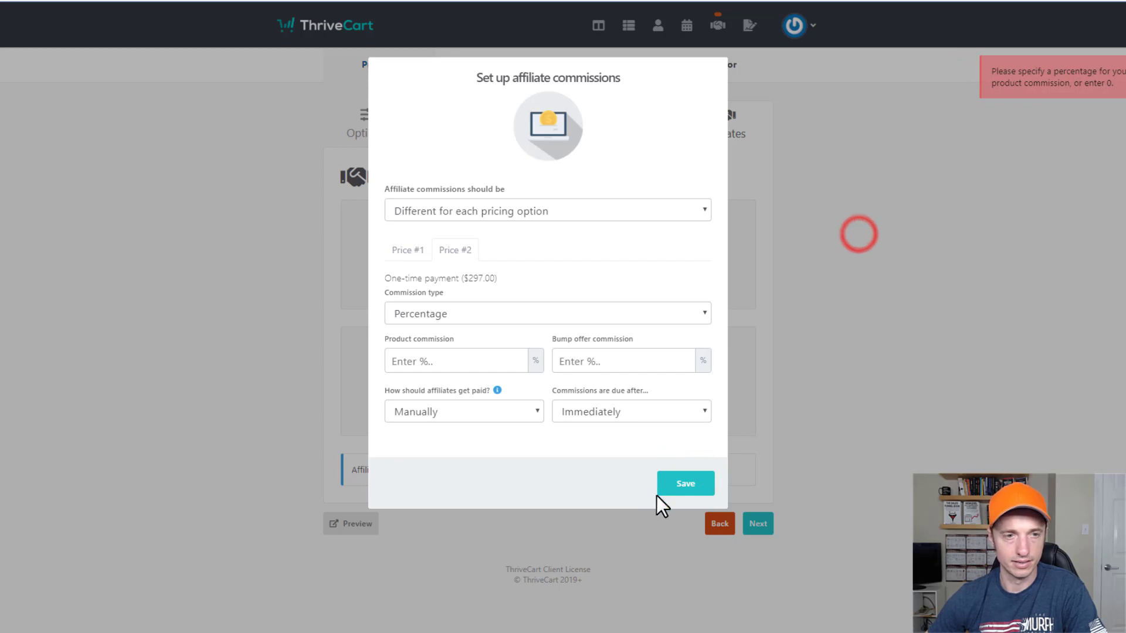
click(437, 254)
click(466, 211)
click(446, 244)
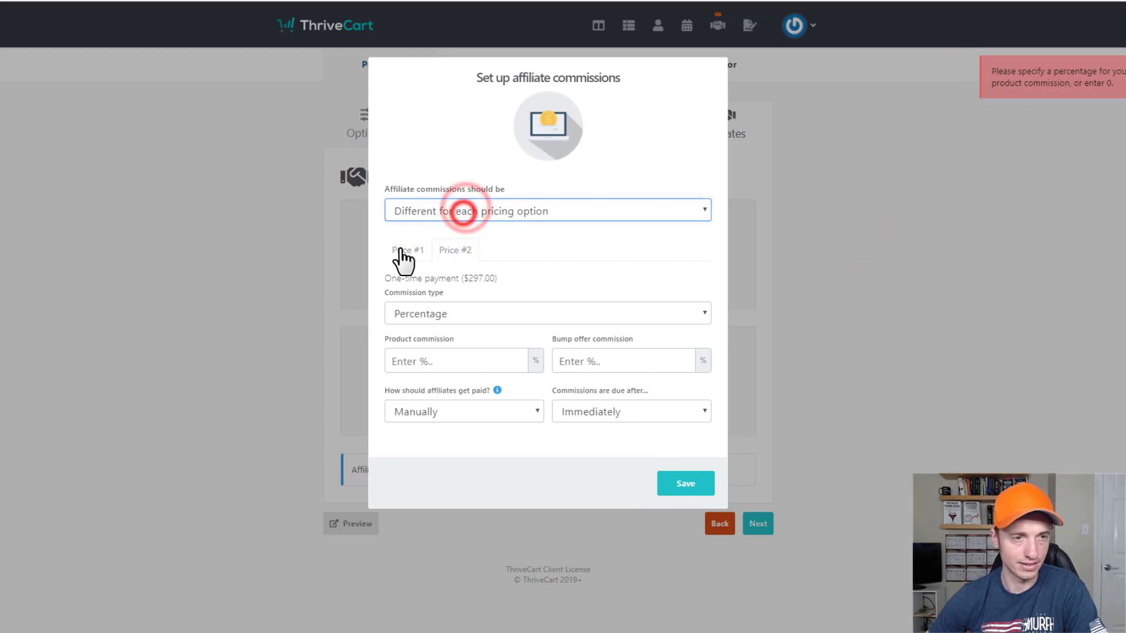
click(405, 250)
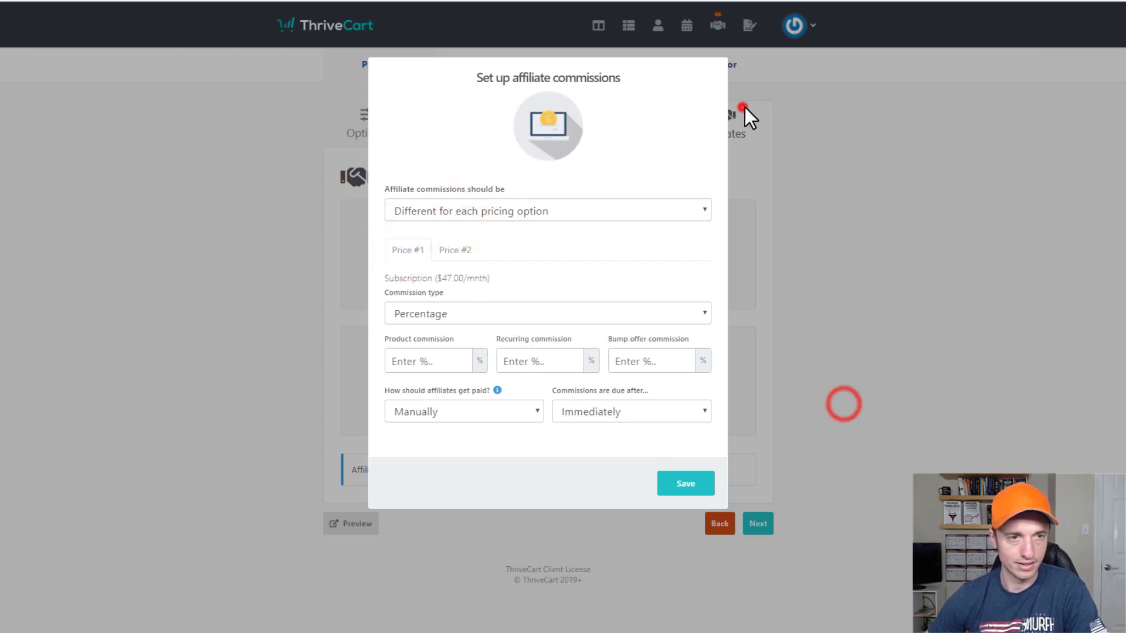
click(745, 107)
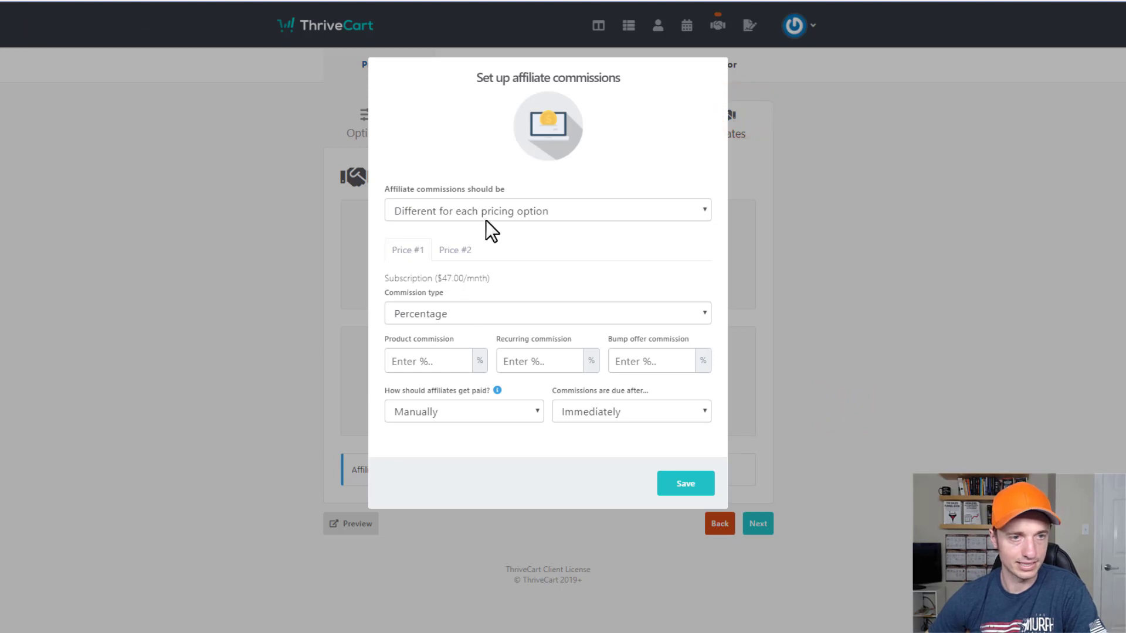
Give the subscription price 10% product, recurring and bump offer commissions.
click(462, 315)
click(461, 310)
click(447, 362)
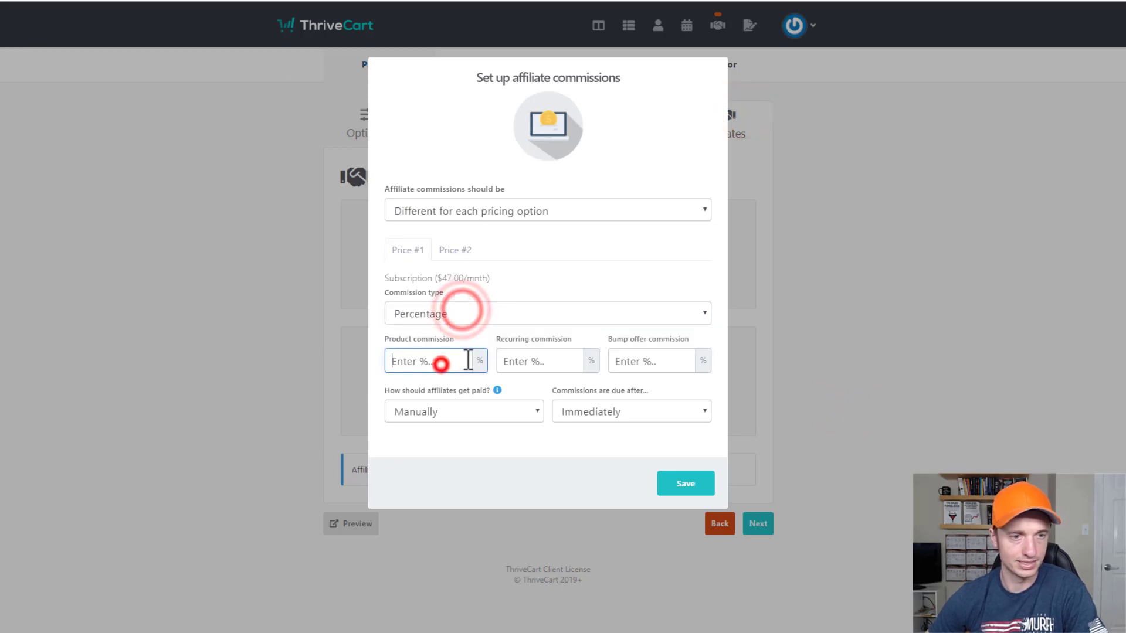
text(10)
click(554, 357)
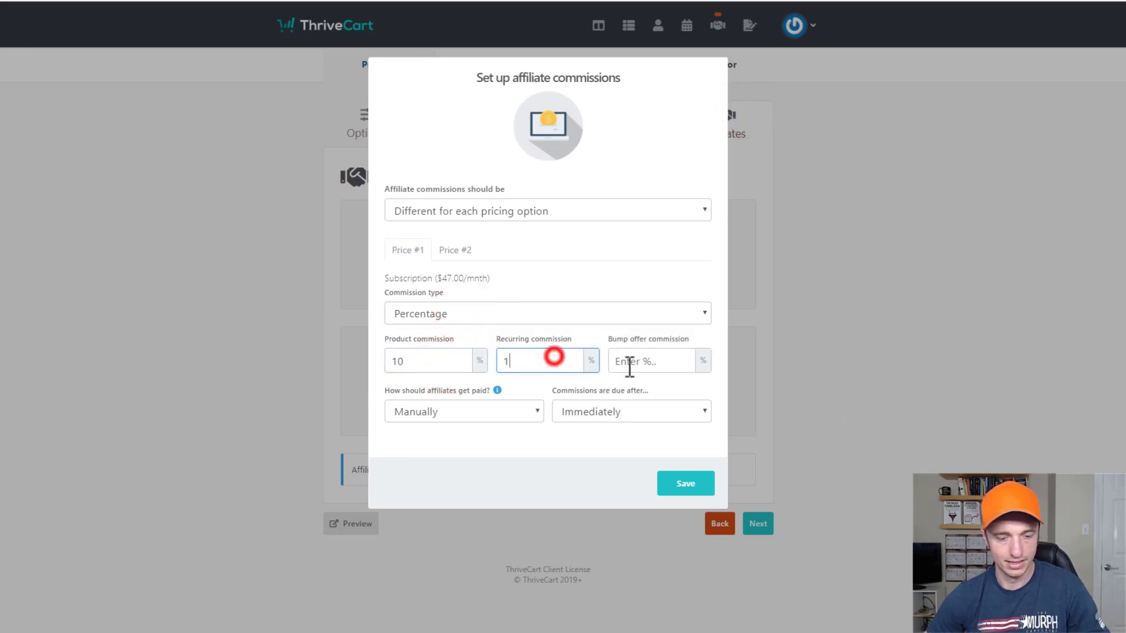
text(10)
click(671, 361)
text(10)
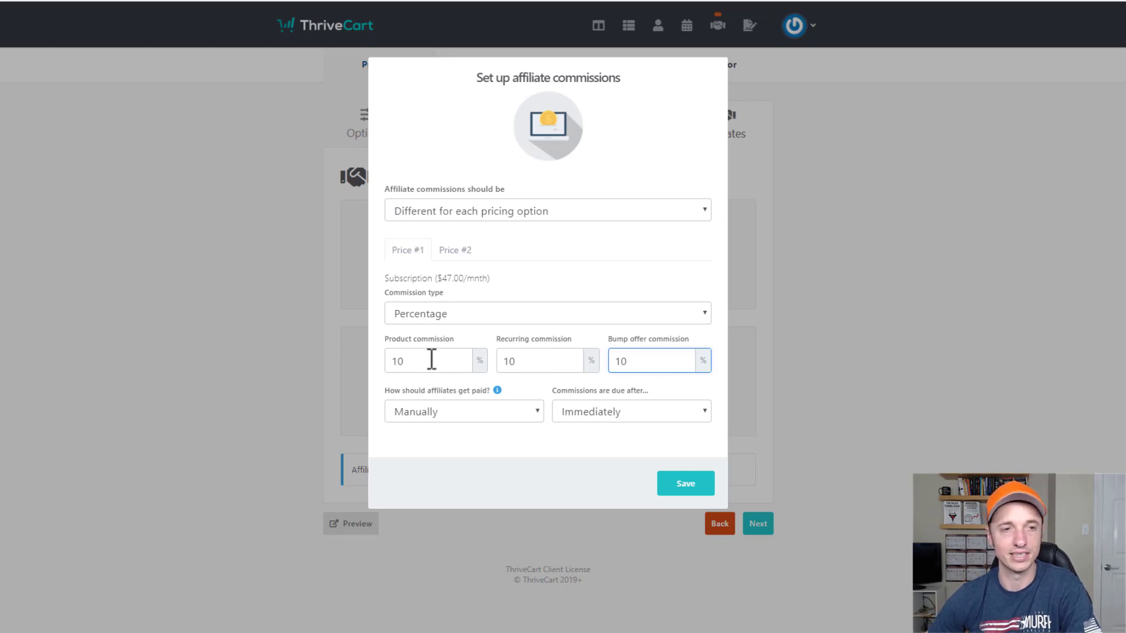
Give the one-time price 10% product and bump commissions and save the settings.
click(466, 251)
click(466, 355)
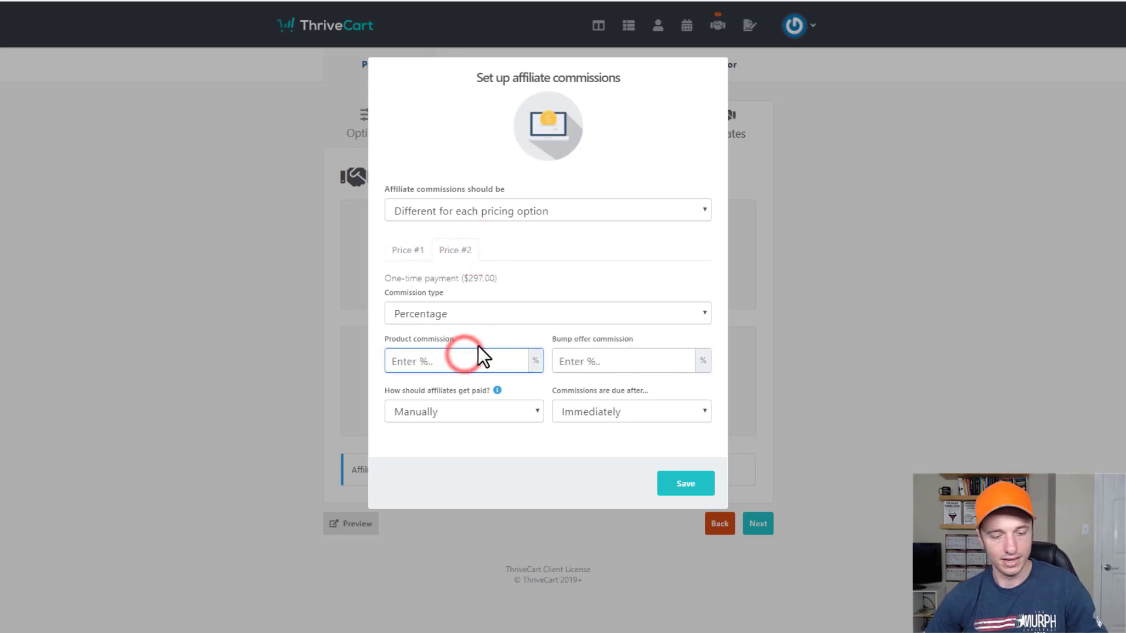
text(10)
click(647, 359)
text(10)
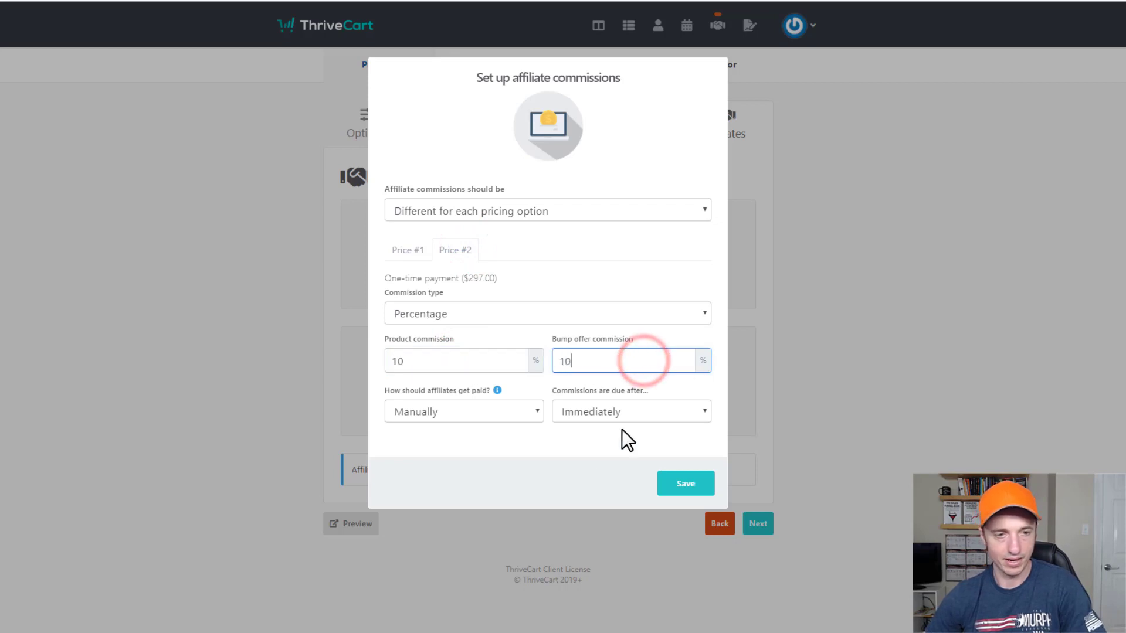
click(567, 457)
click(686, 487)
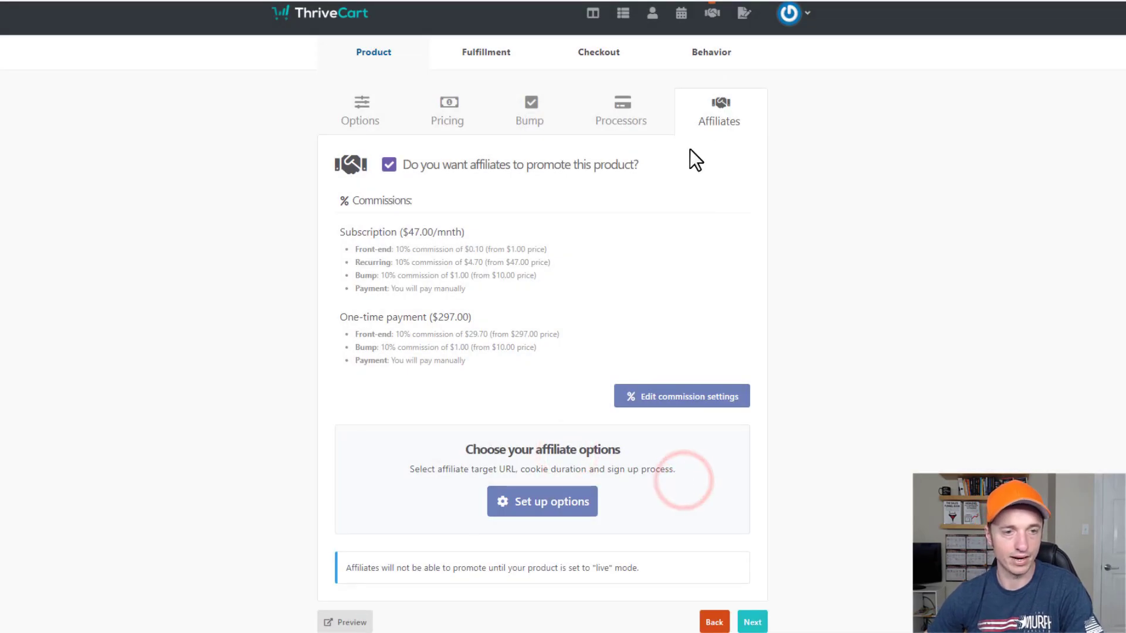
scroll(552, 454, down, 1)
Keep auto-approve sign-ups, Last cookie, Lifetime expiry and required PayPal, save, and continue to fulfillment.
click(551, 446)
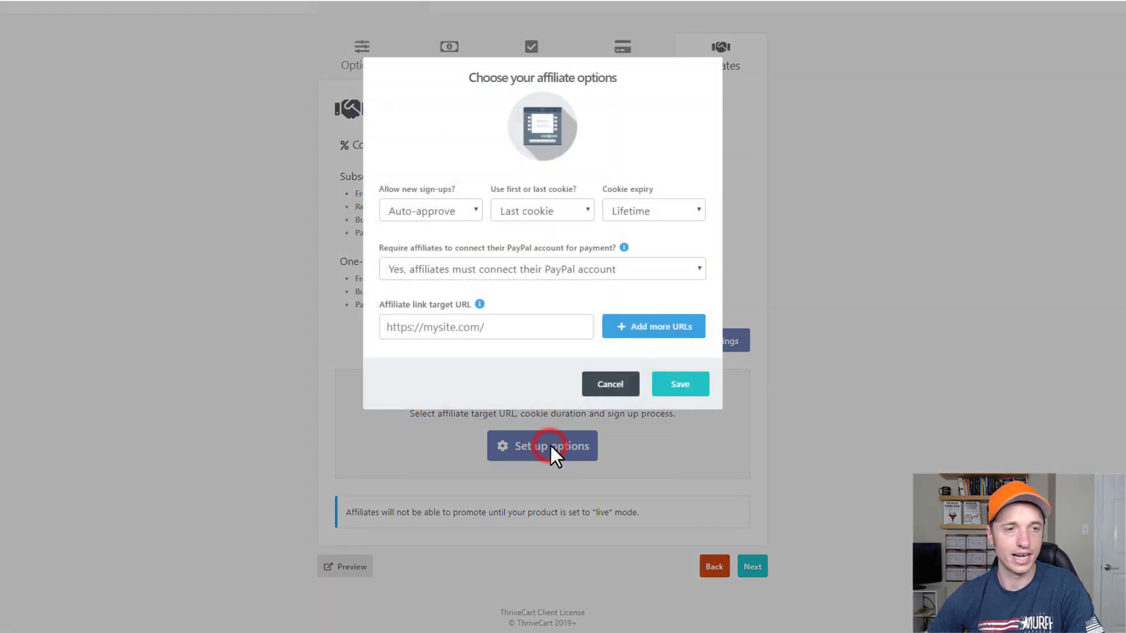
click(451, 212)
click(455, 213)
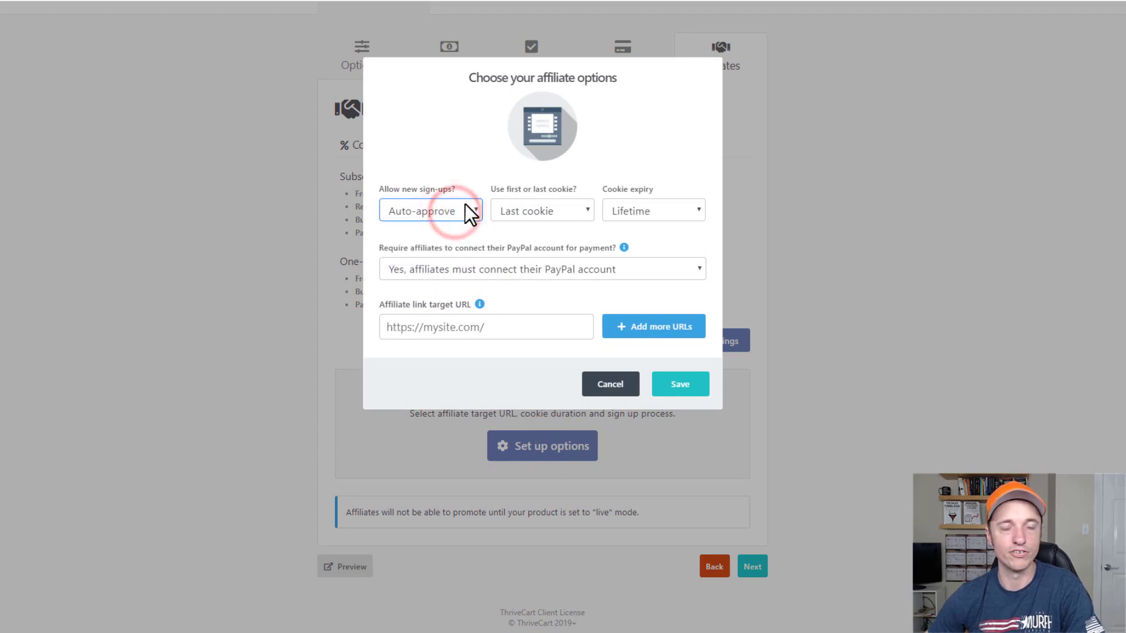
click(547, 216)
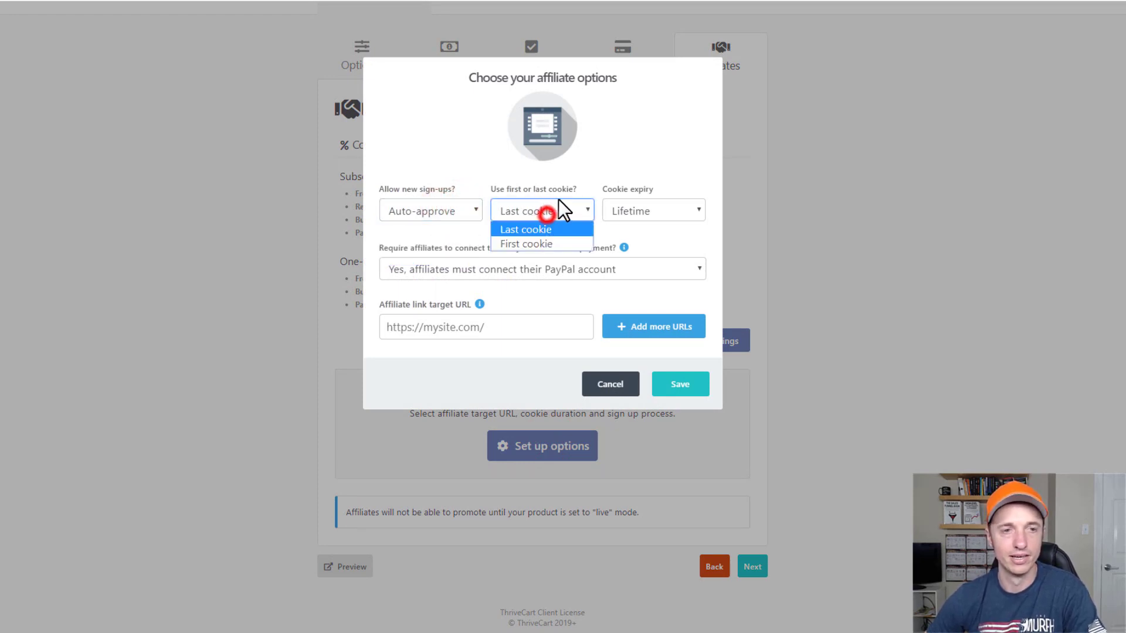
click(669, 158)
click(662, 215)
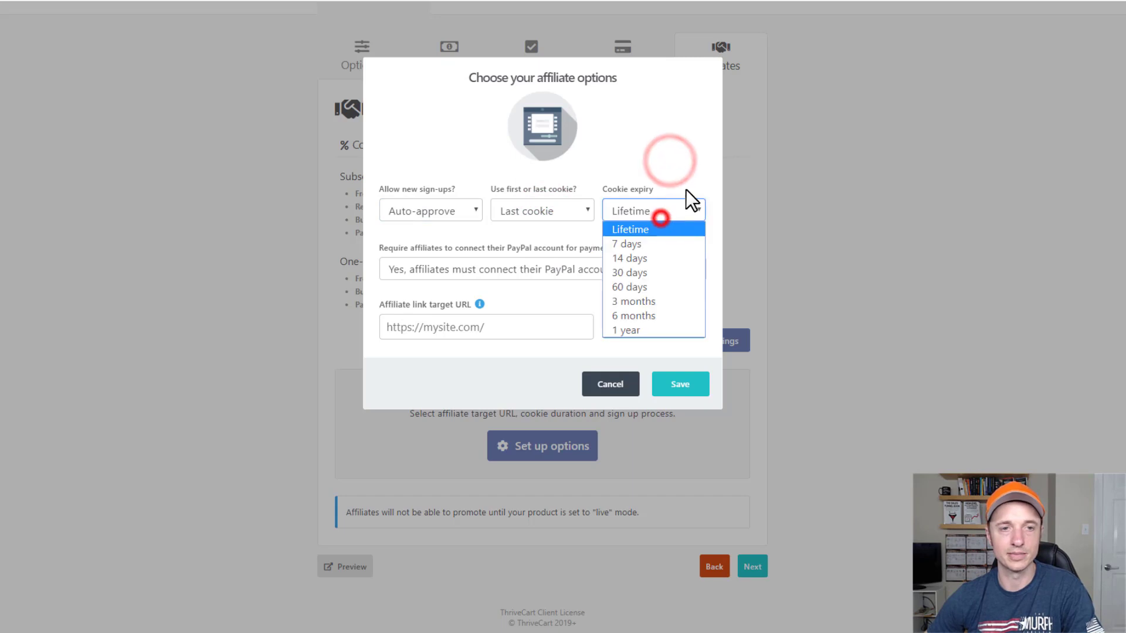
click(662, 211)
click(661, 152)
click(587, 272)
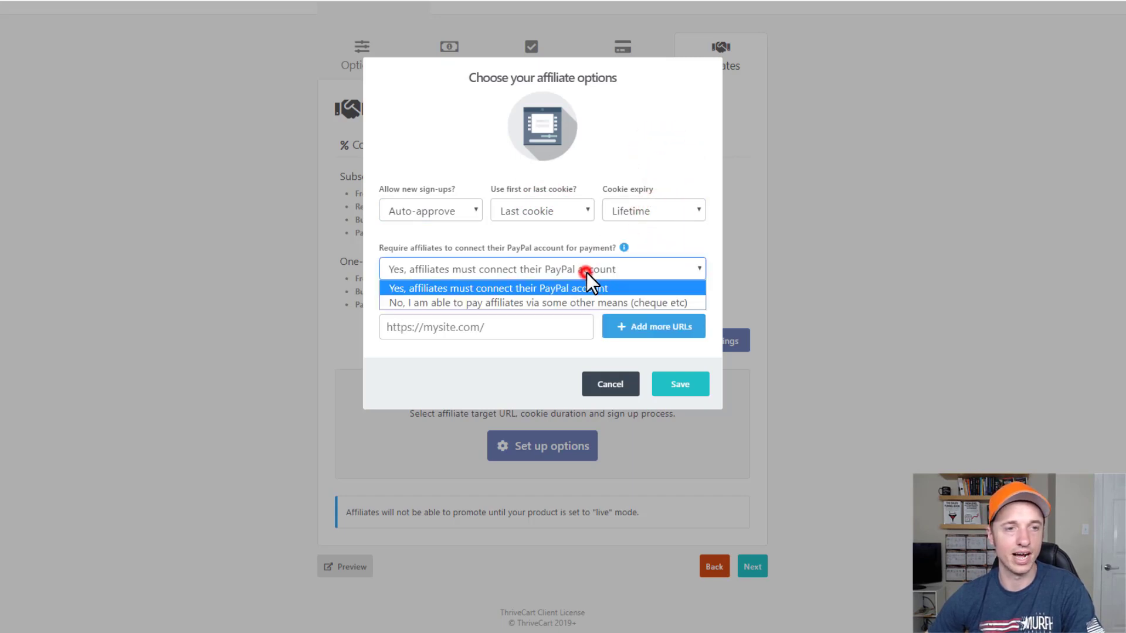
click(667, 171)
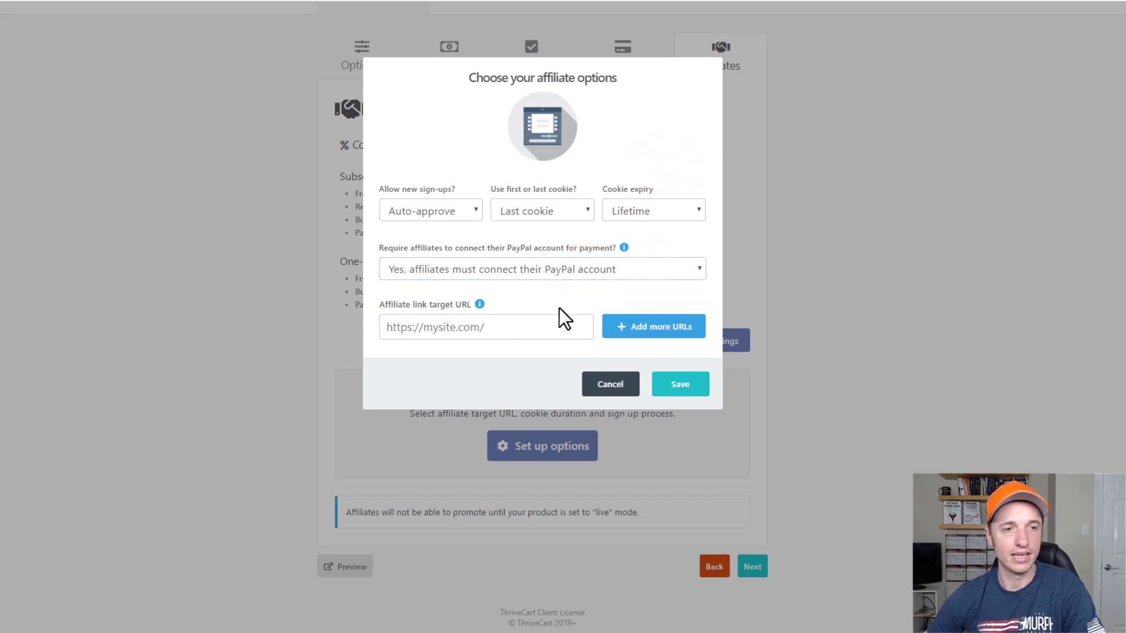
click(707, 385)
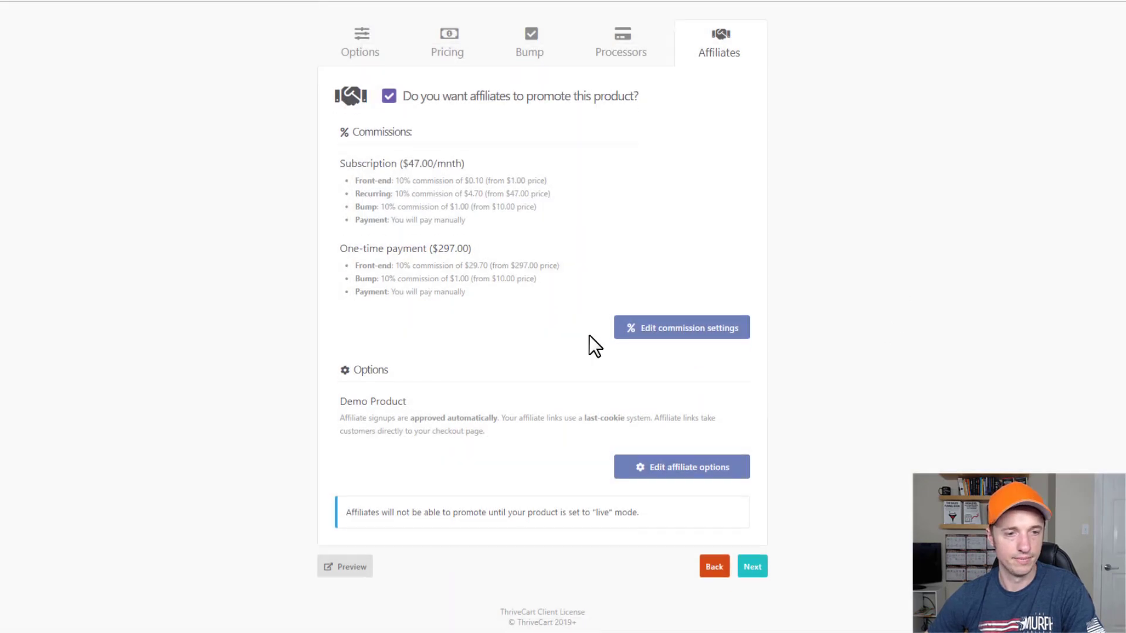
click(756, 569)
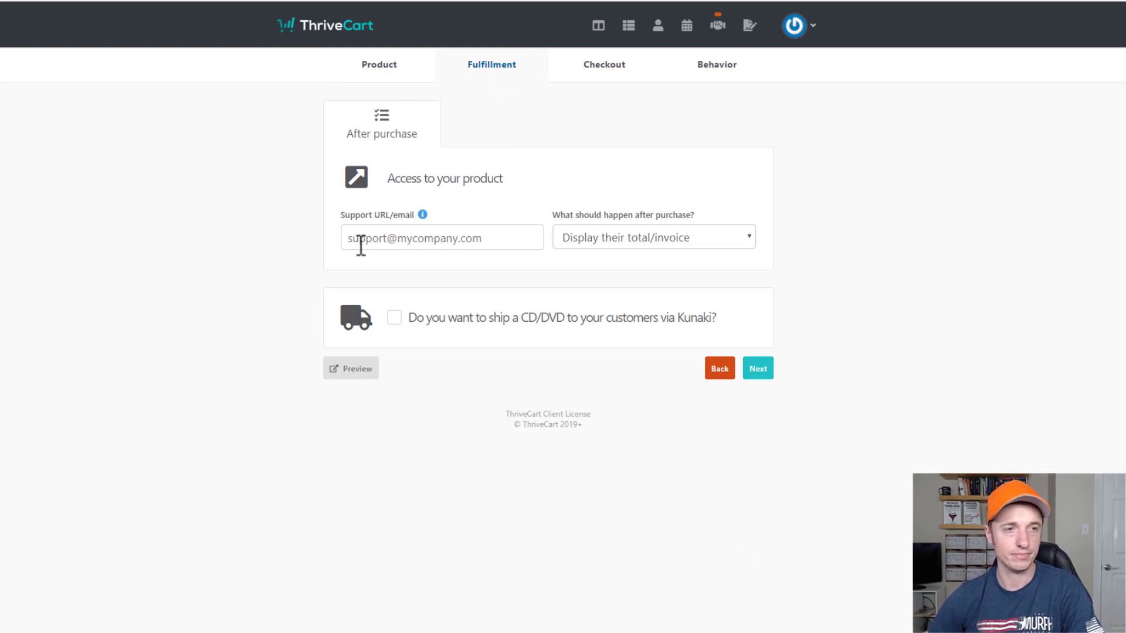
Enter the support email address and explore the success URL after-purchase options.
click(432, 238)
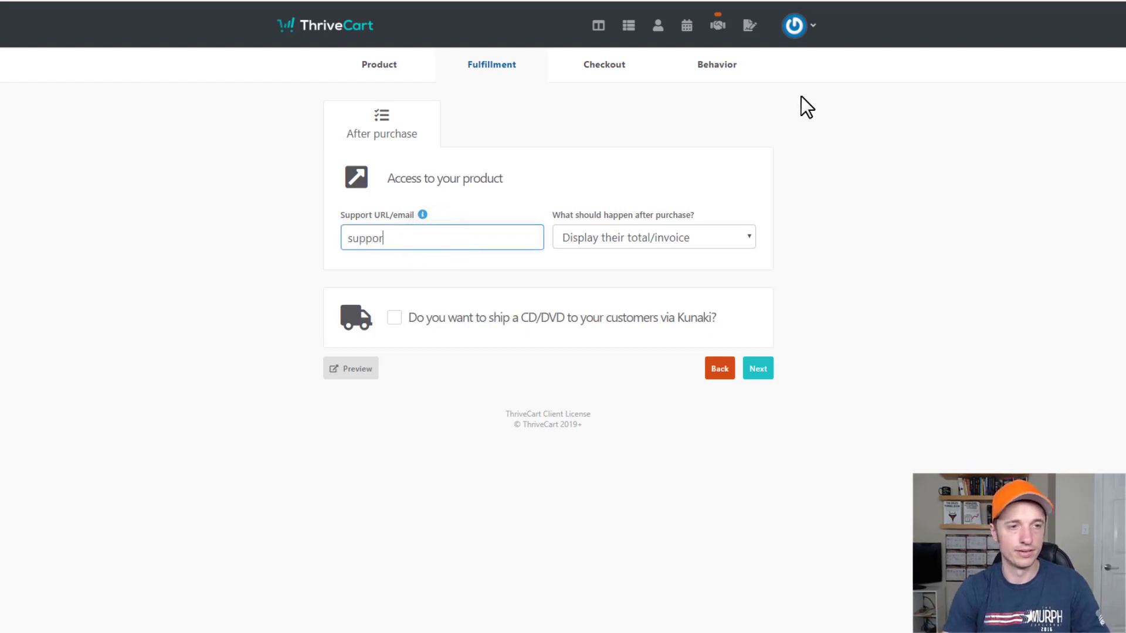
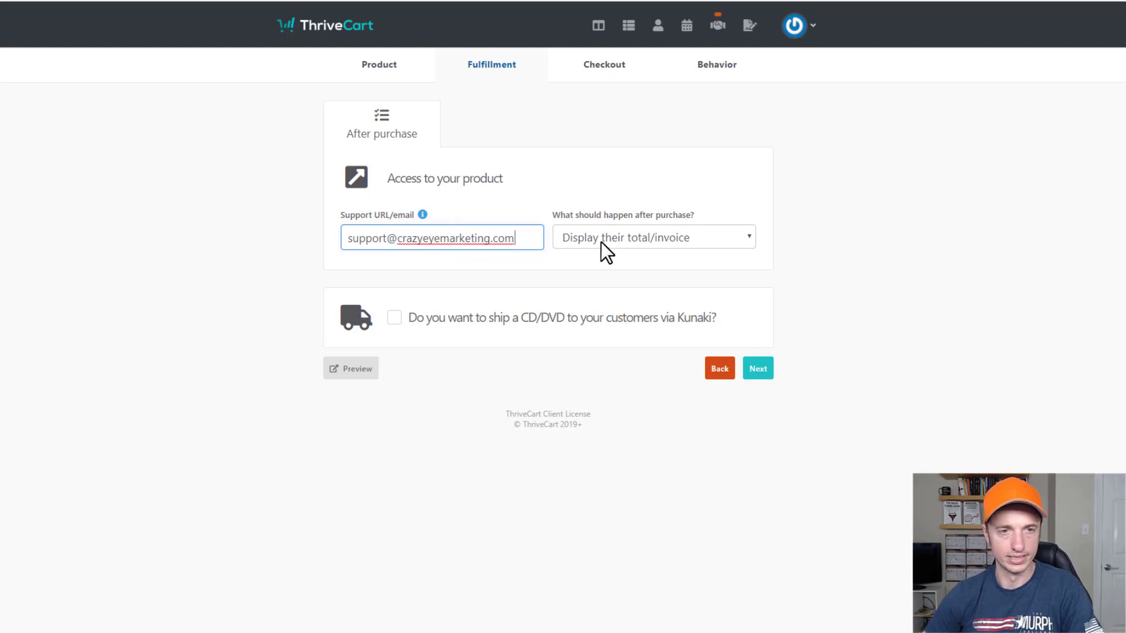
click(681, 239)
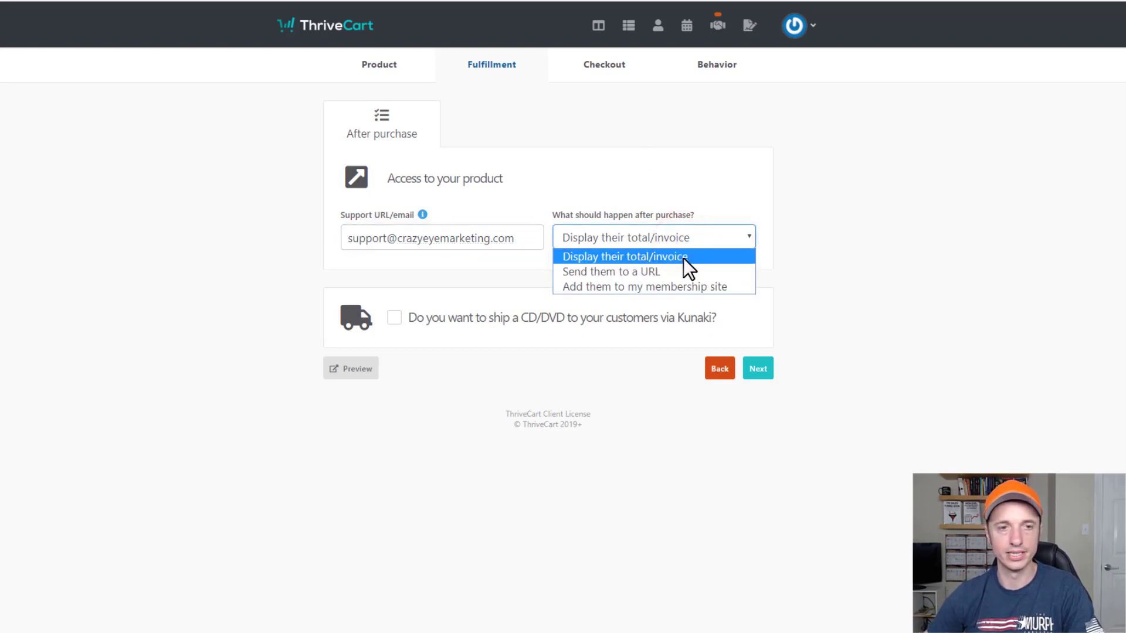
click(655, 271)
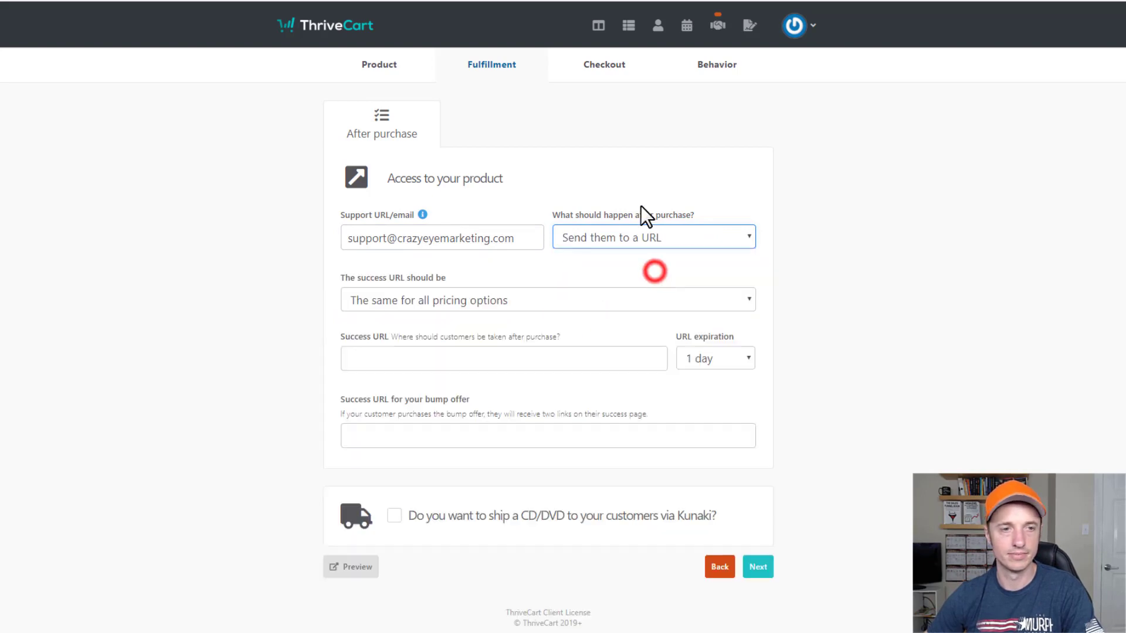
click(514, 302)
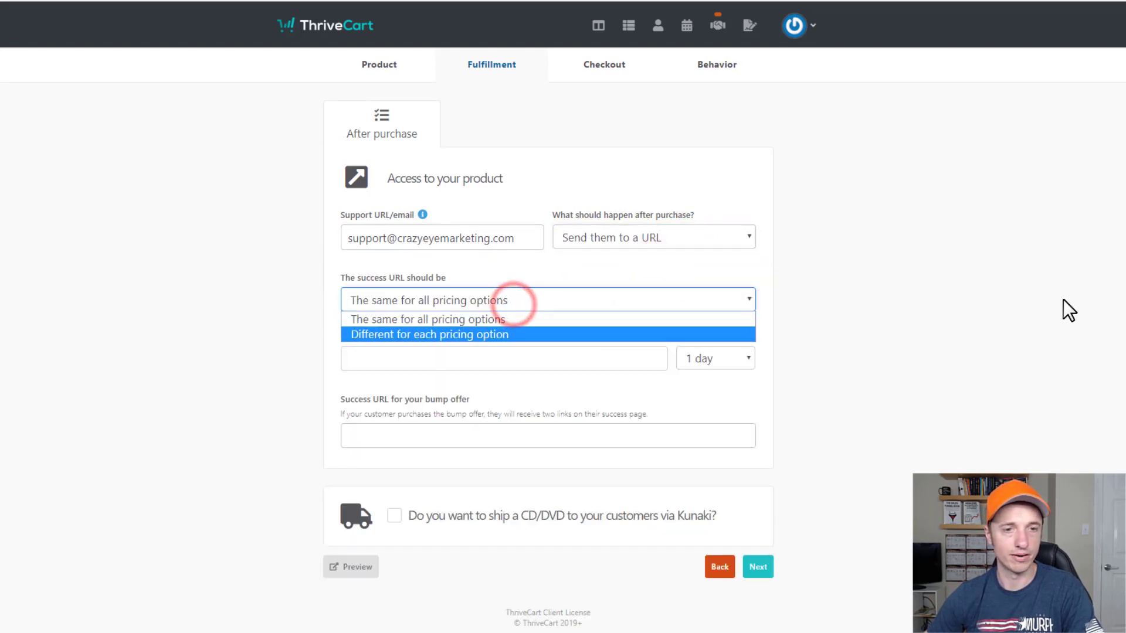
click(476, 336)
click(492, 301)
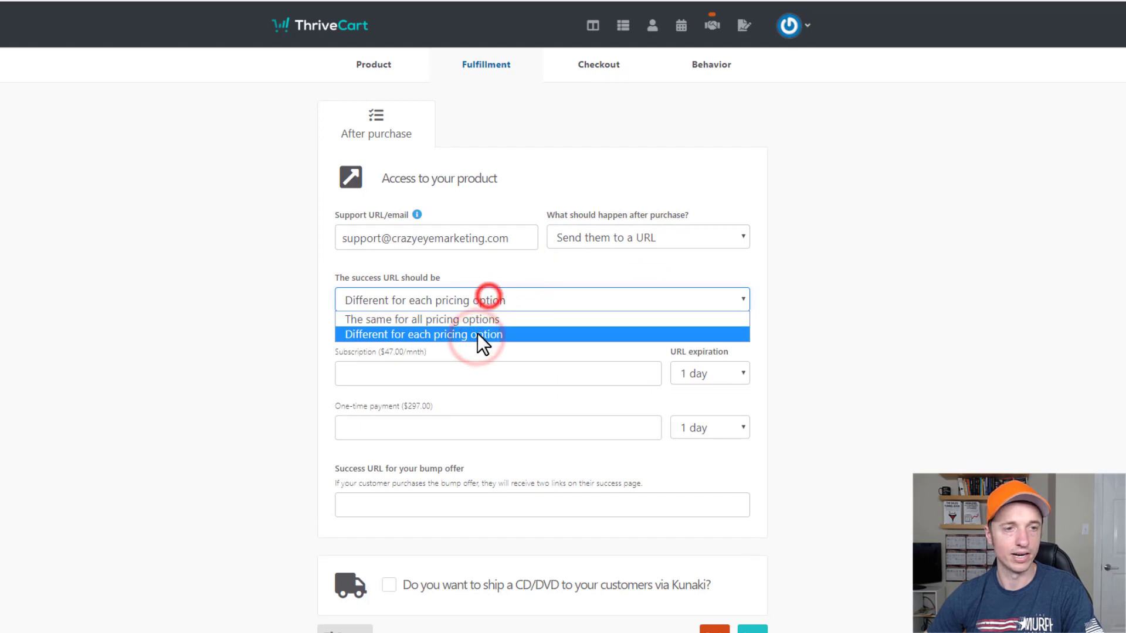
click(479, 320)
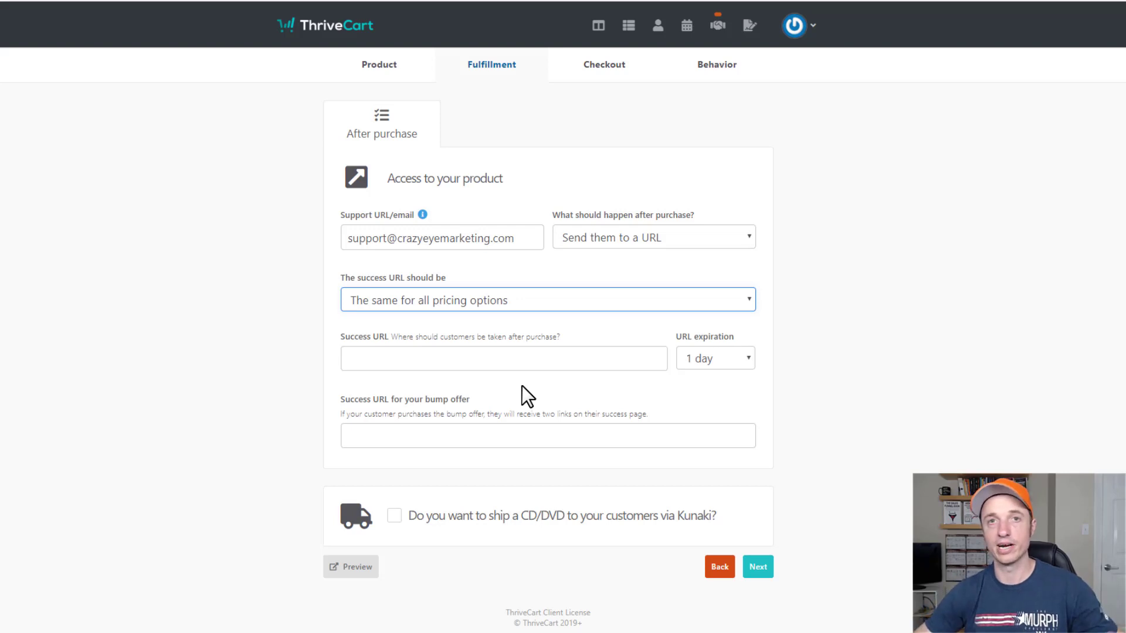
Set after-purchase to Display their total/invoice, leave Kunaki shipping off, and continue.
click(673, 237)
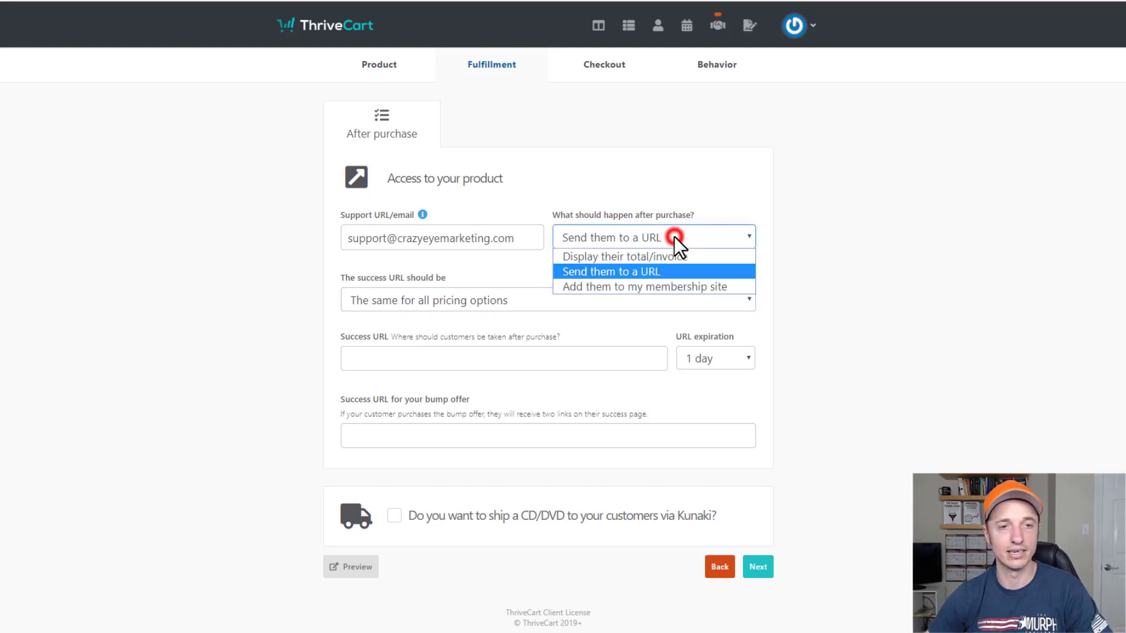
click(651, 287)
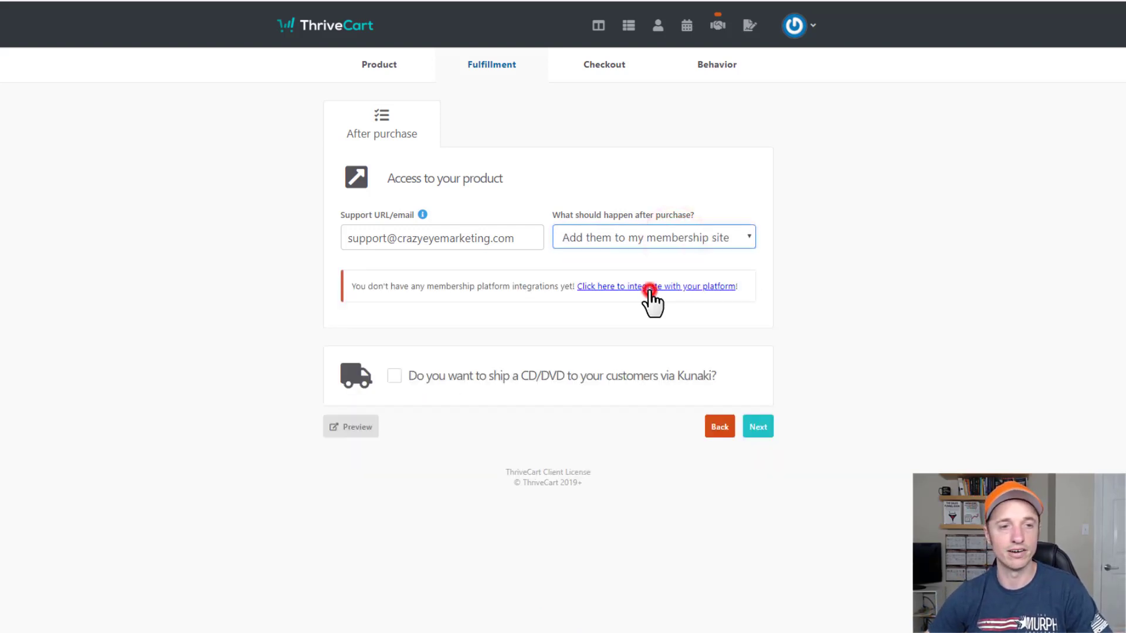
click(666, 242)
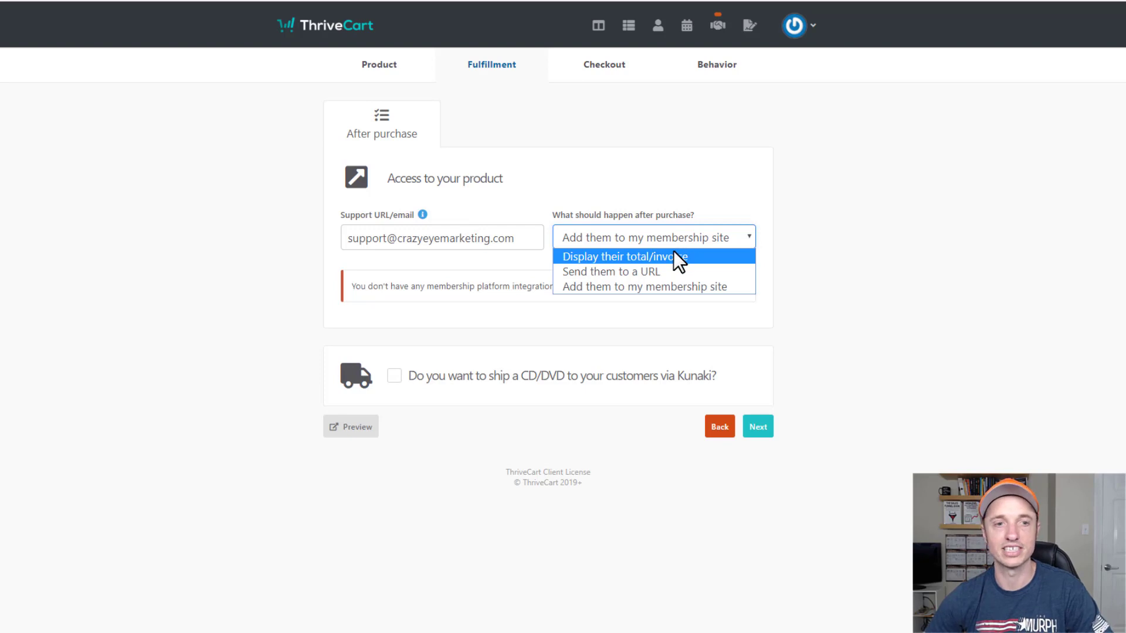
click(625, 258)
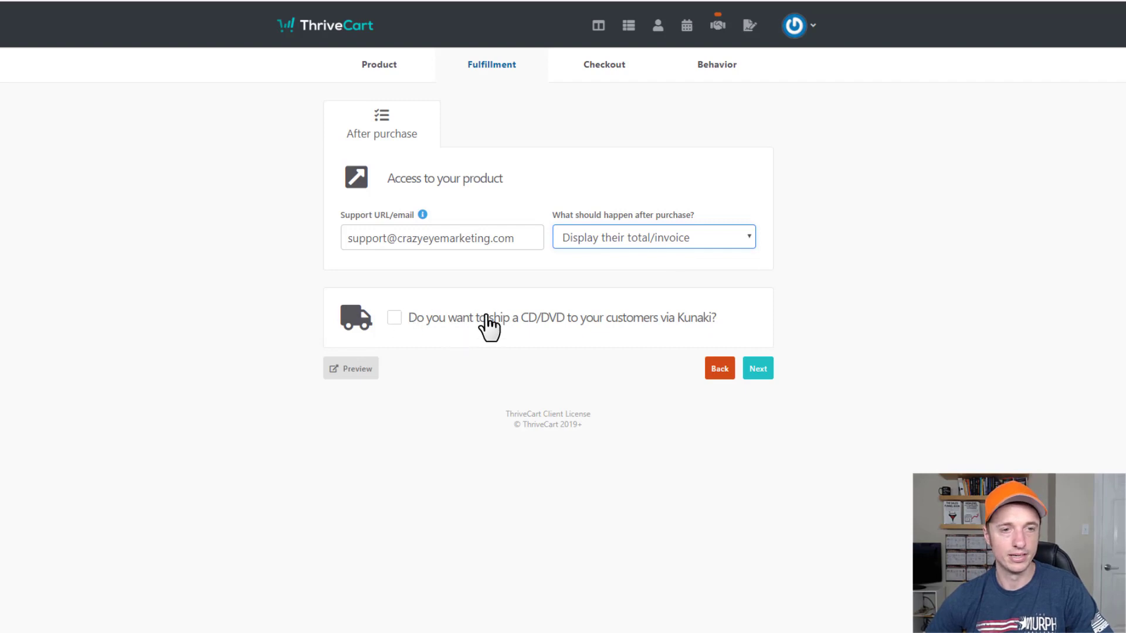
click(538, 321)
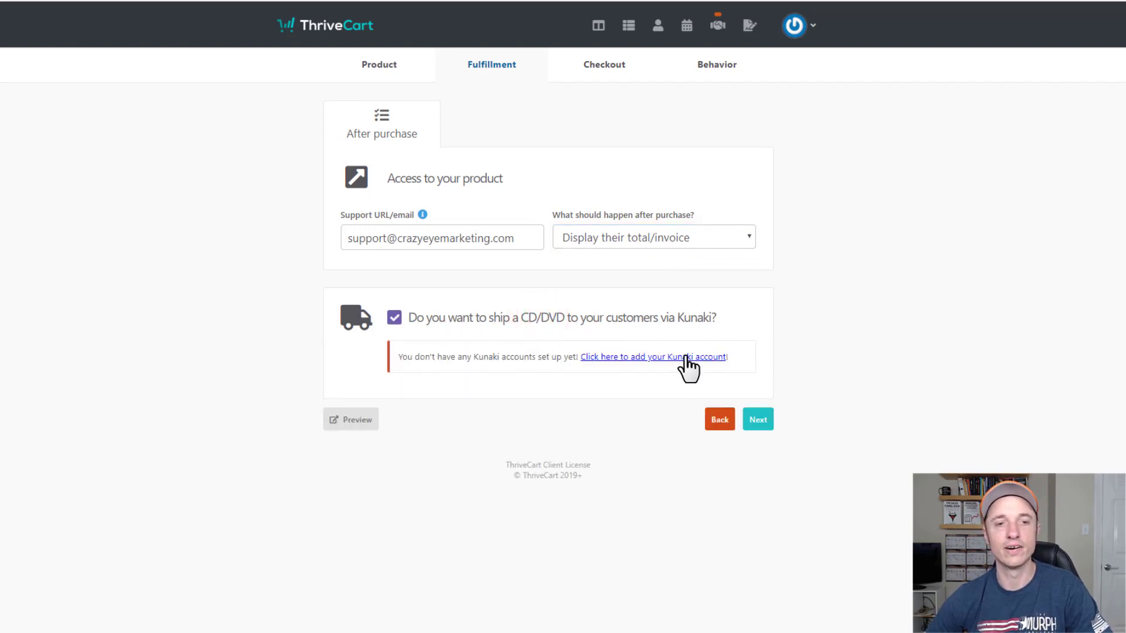
click(509, 319)
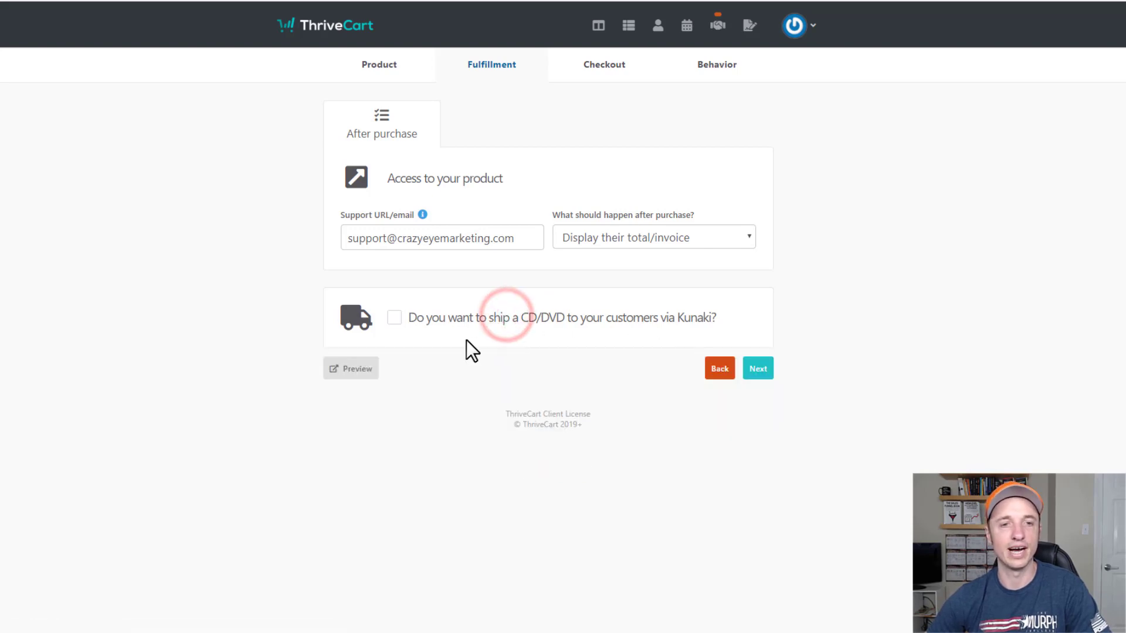
click(759, 370)
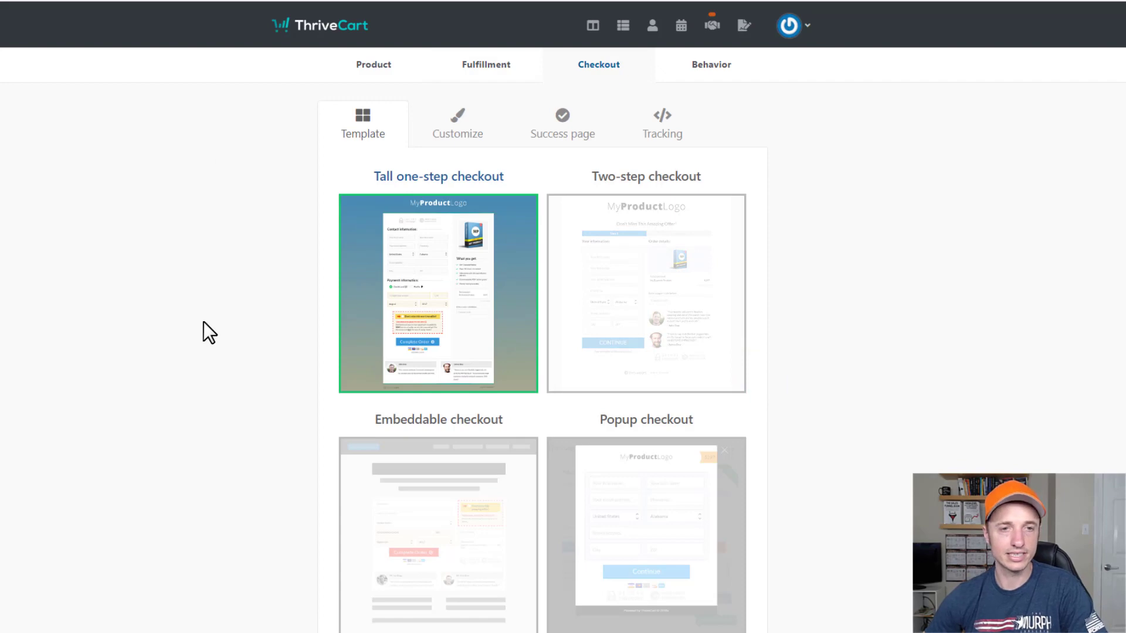
Compare the Two-step and Embeddable templates, then pick Popup checkout.
scroll(215, 320, down, 2)
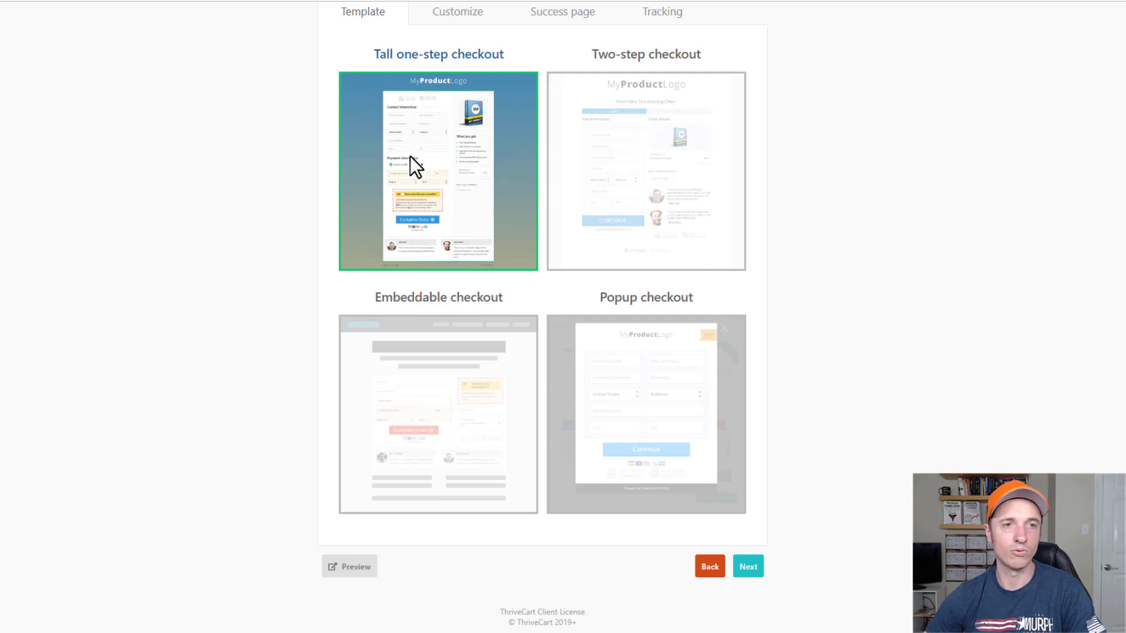
click(653, 150)
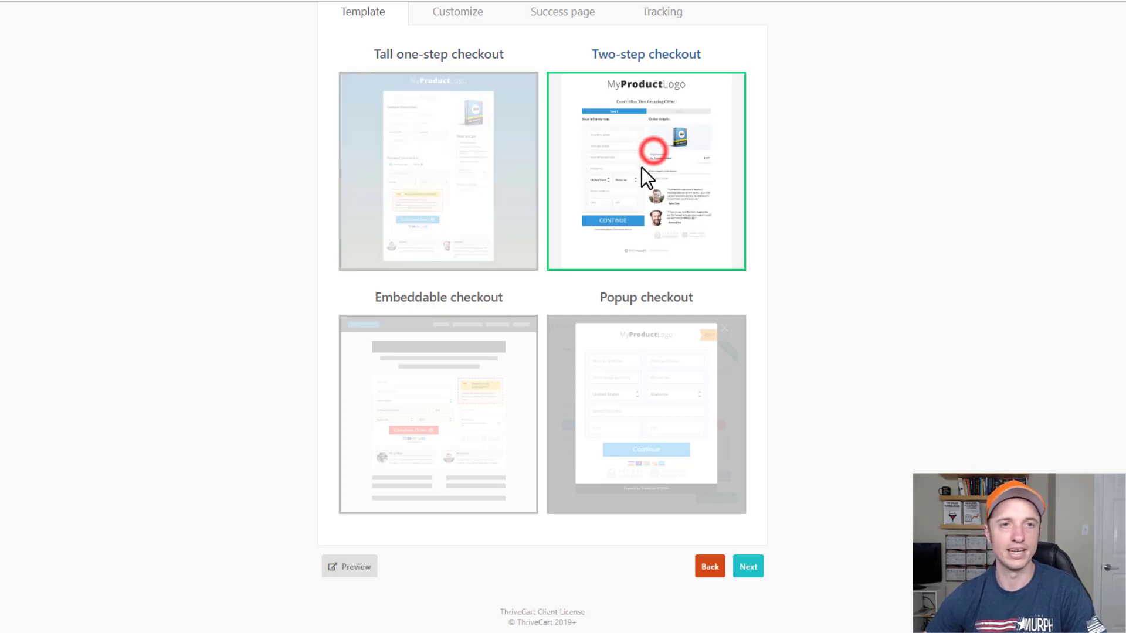
click(458, 373)
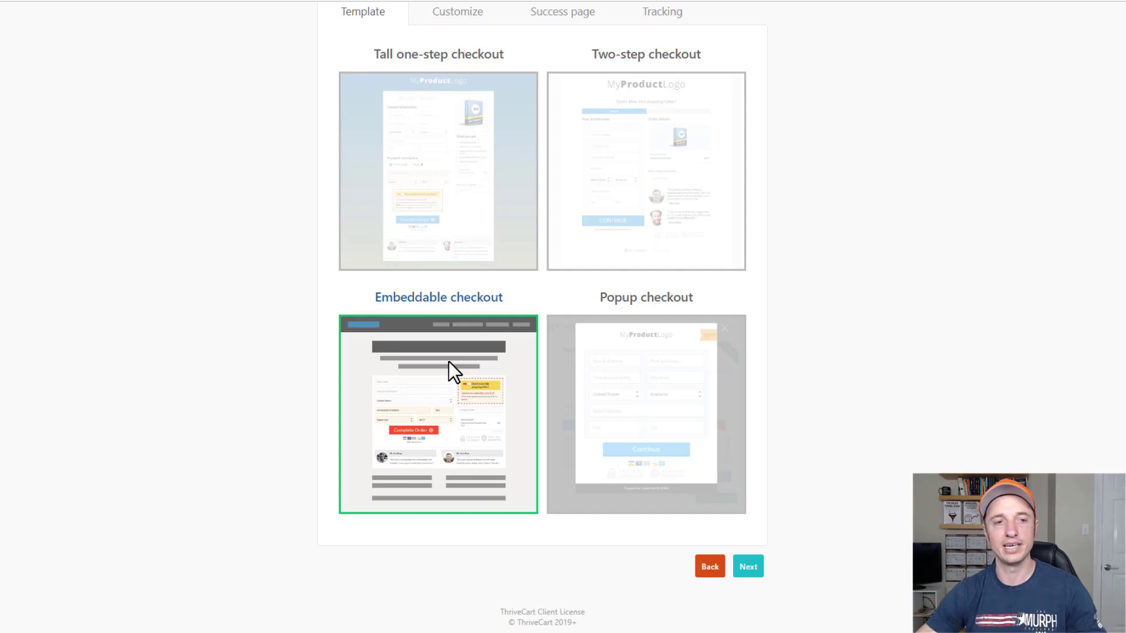
click(672, 344)
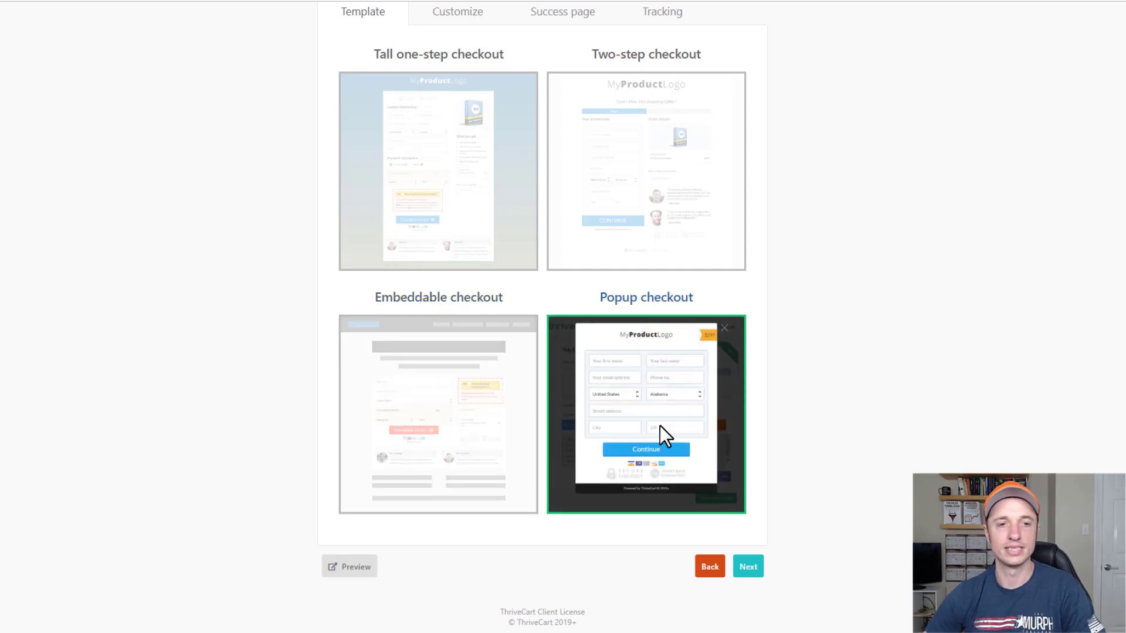
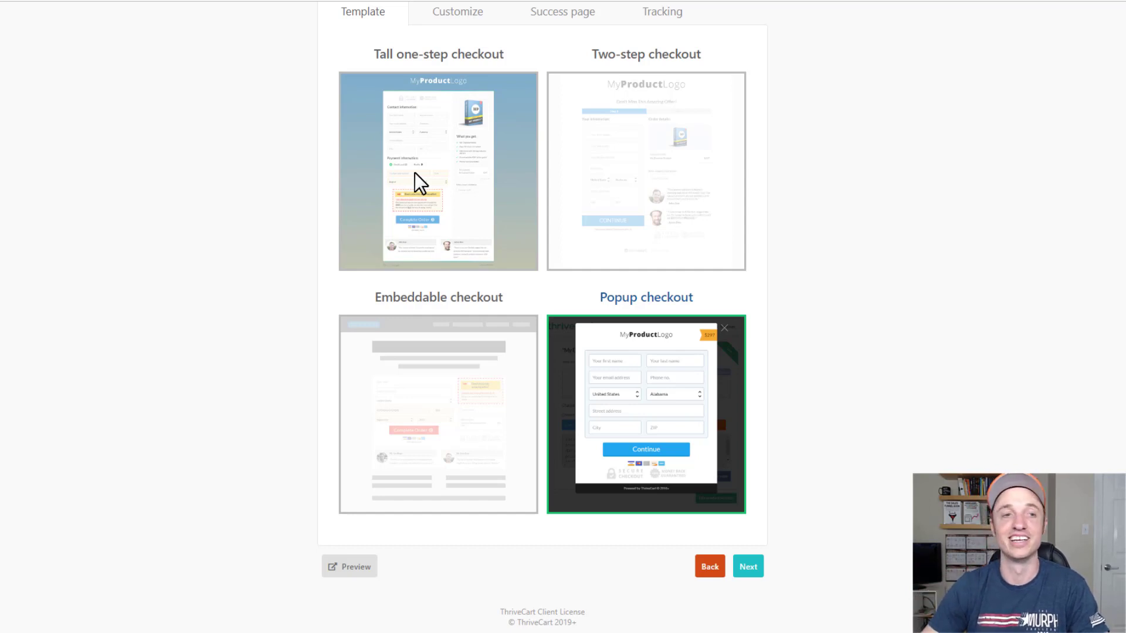
Select the Tall one-step checkout template and glance at its Customize step.
scroll(905, 291, up, 2)
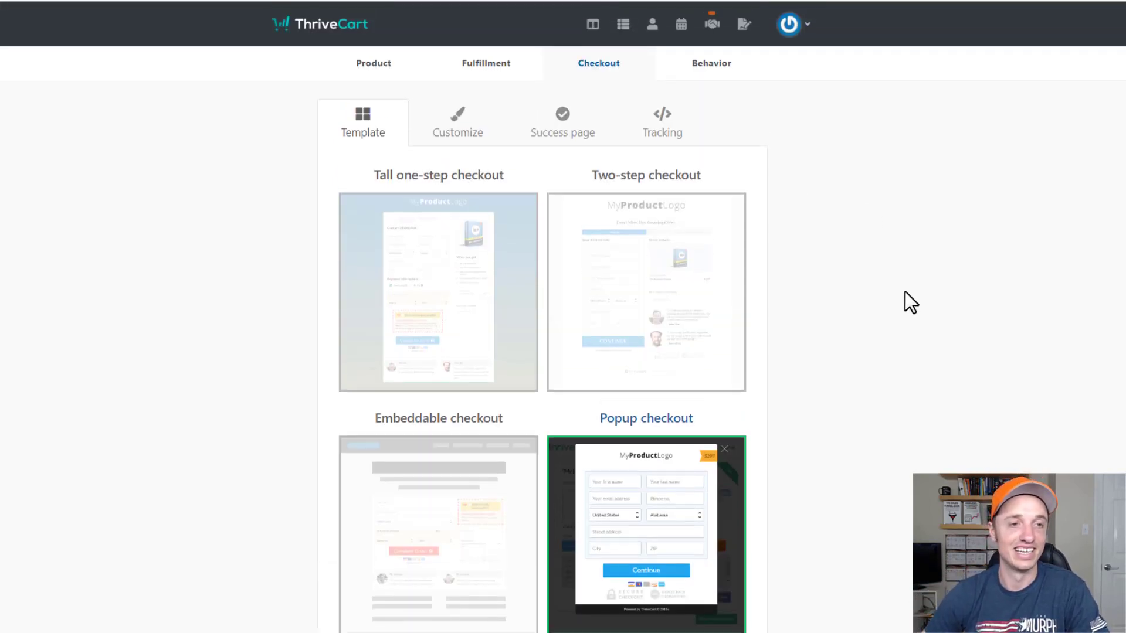
scroll(962, 307, down, 2)
scroll(961, 308, up, 2)
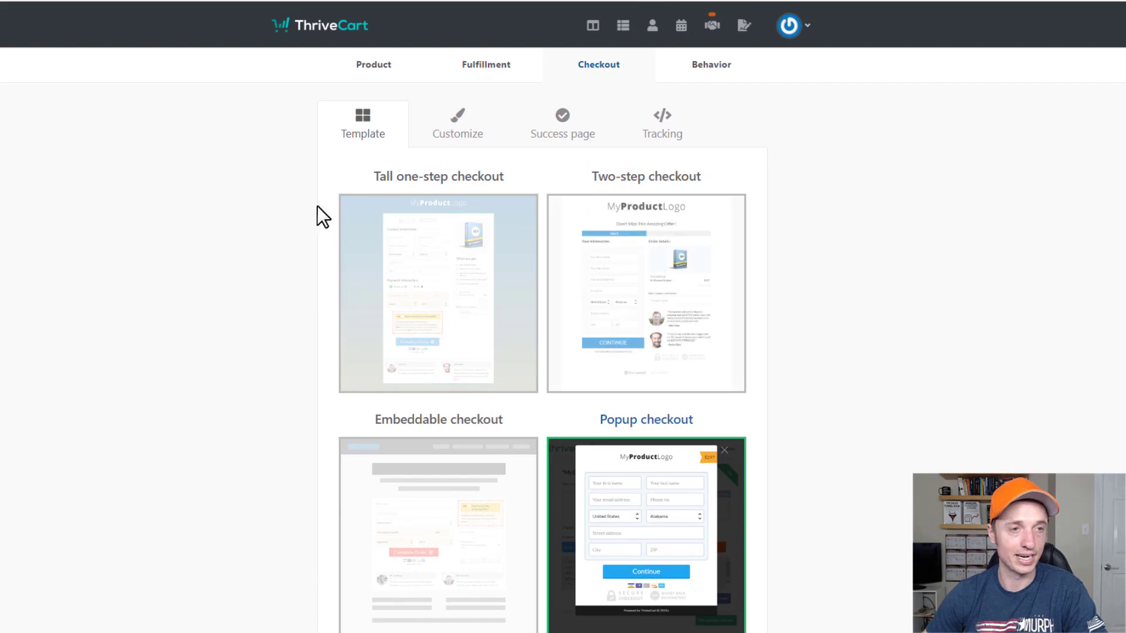
click(438, 268)
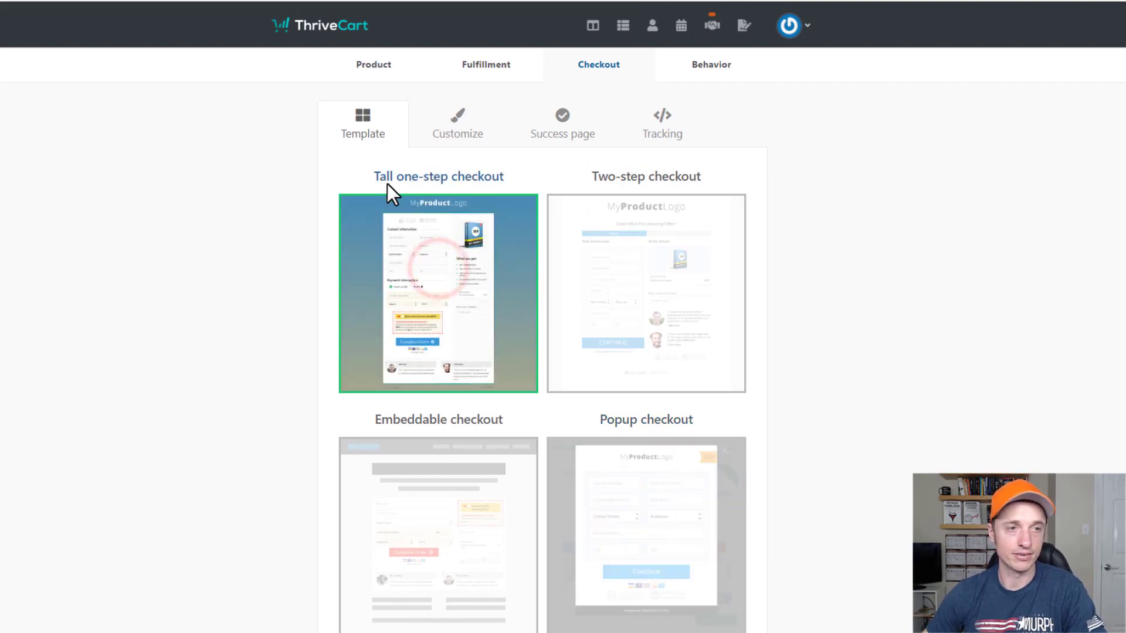
scroll(527, 206, down, 2)
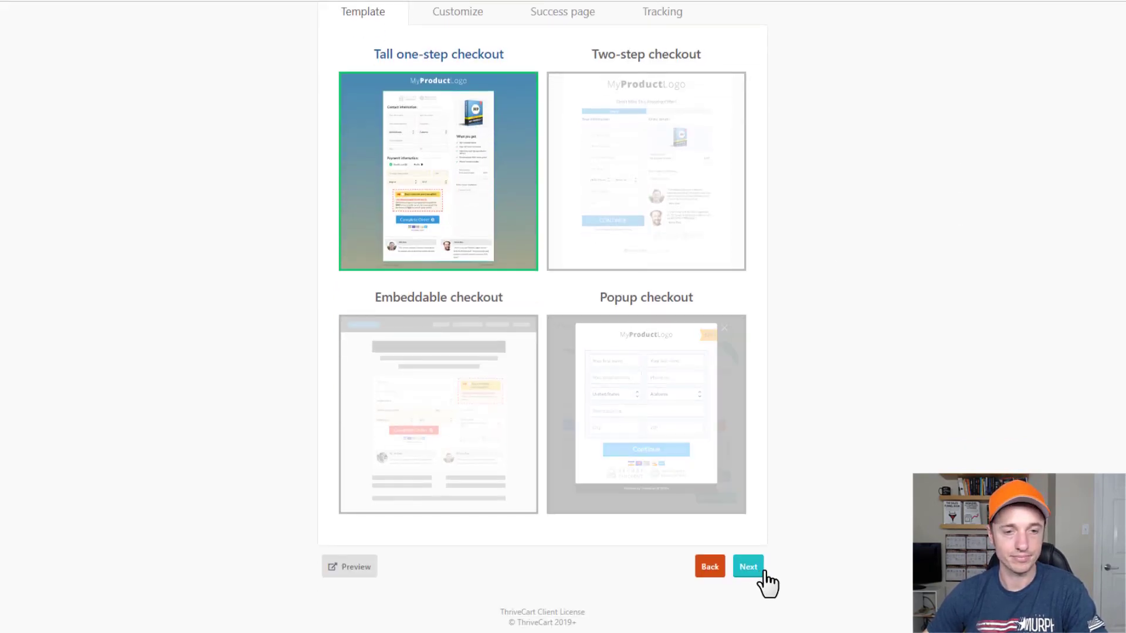
click(756, 570)
click(710, 611)
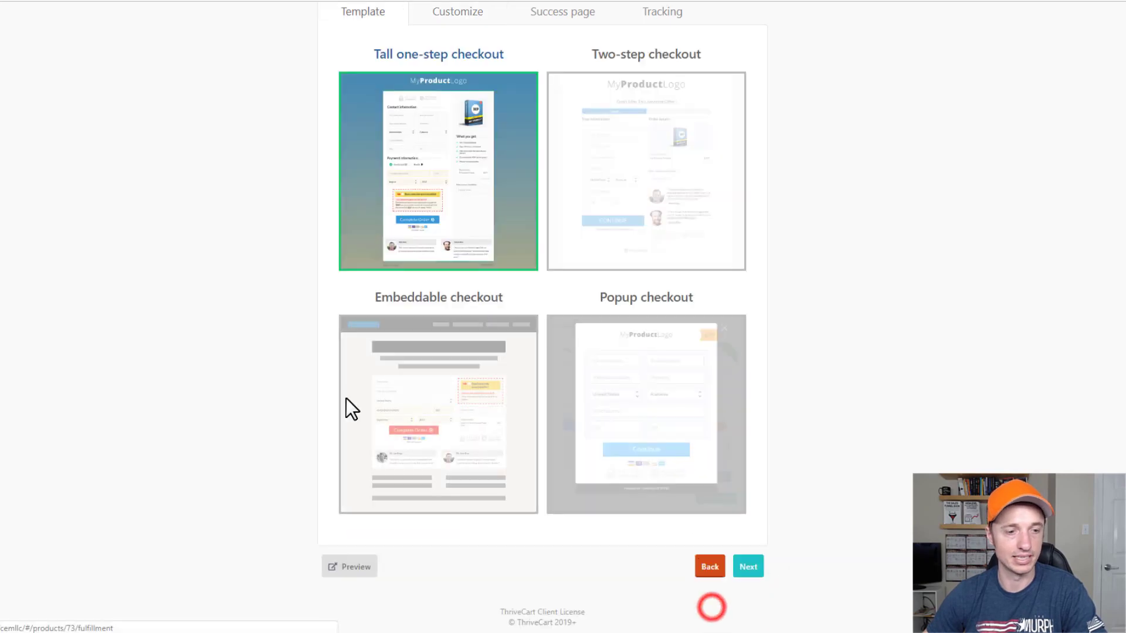
Preview the Tall one-step checkout page, scrolling through it before closing.
click(347, 565)
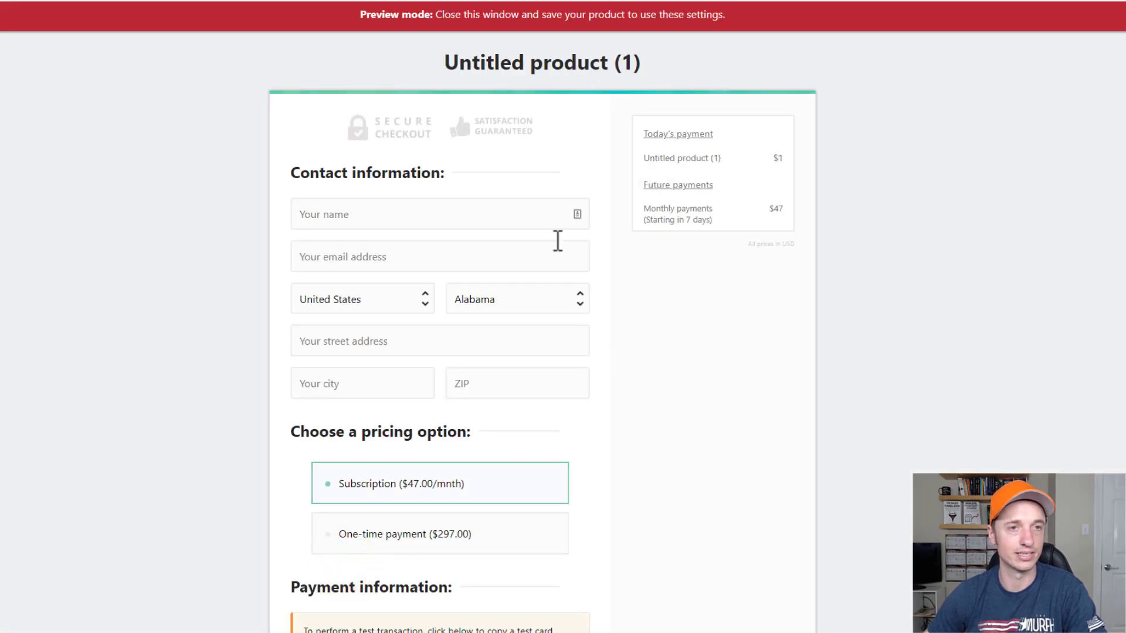
scroll(557, 241, down, 5)
scroll(580, 411, up, 5)
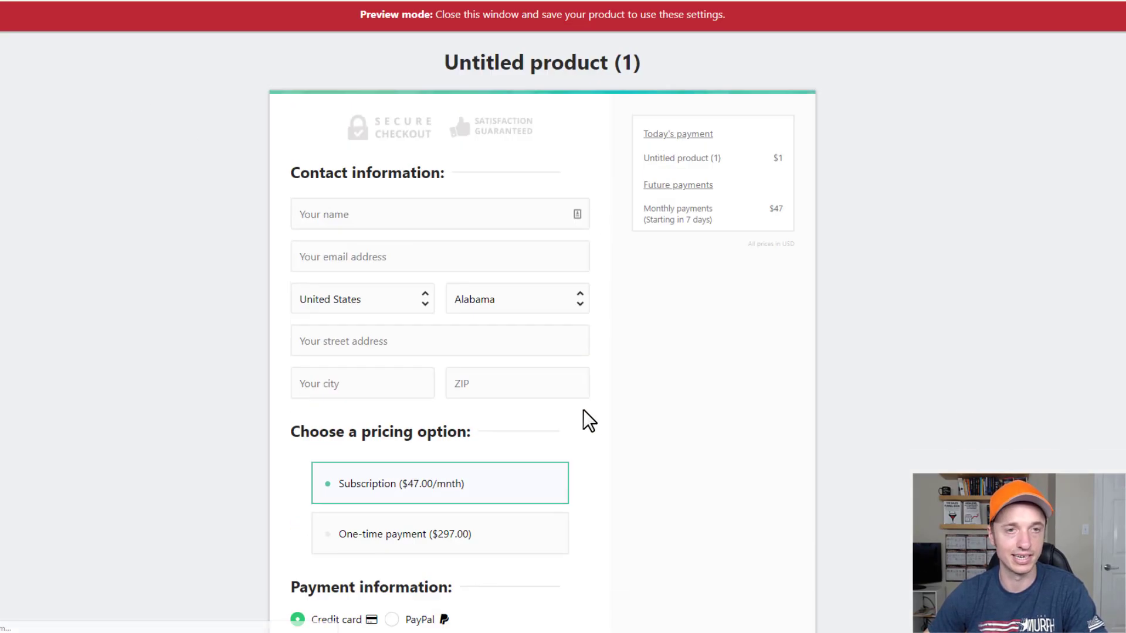
scroll(587, 281, down, 5)
scroll(595, 349, up, 7)
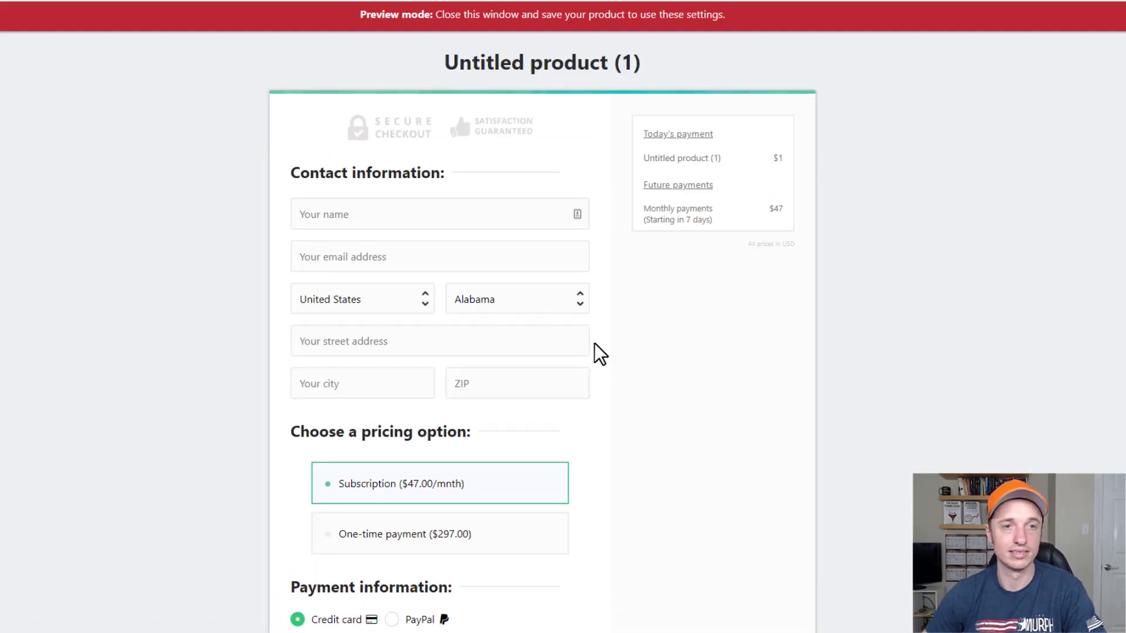
key(ctrl+w)
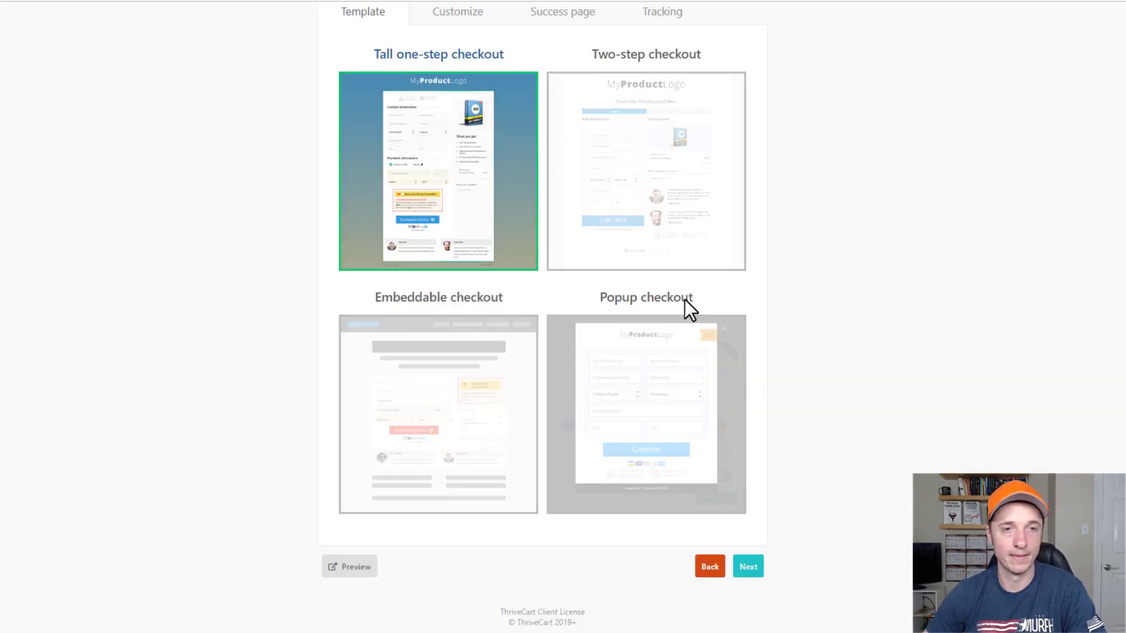
Select and preview the Two-step checkout template.
click(662, 120)
click(352, 569)
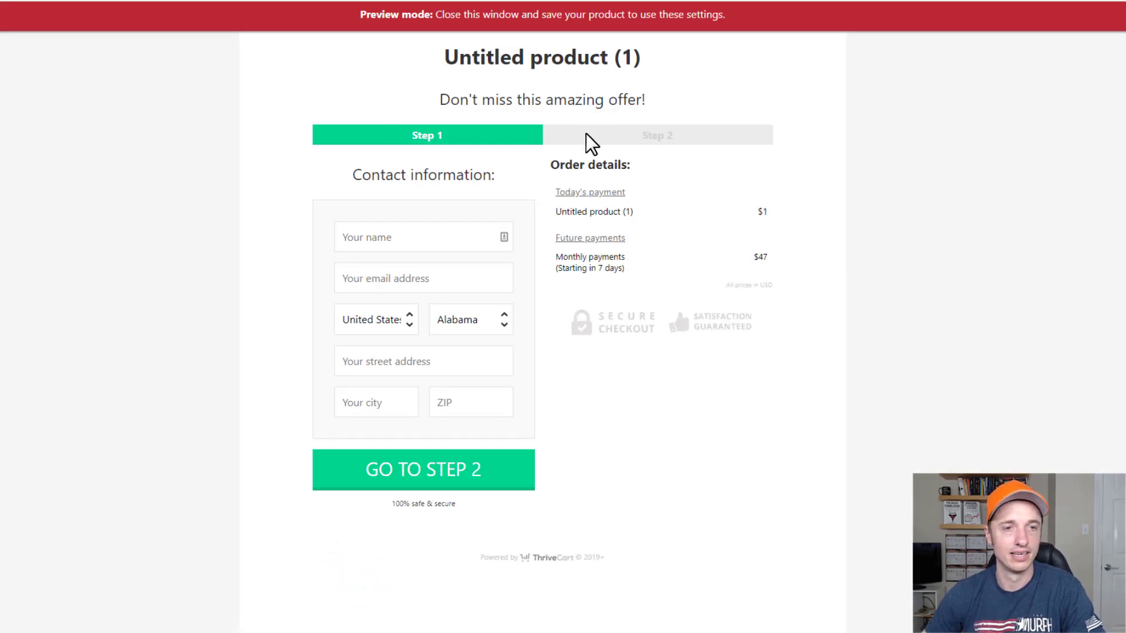
scroll(496, 407, down, 1)
scroll(583, 238, up, 1)
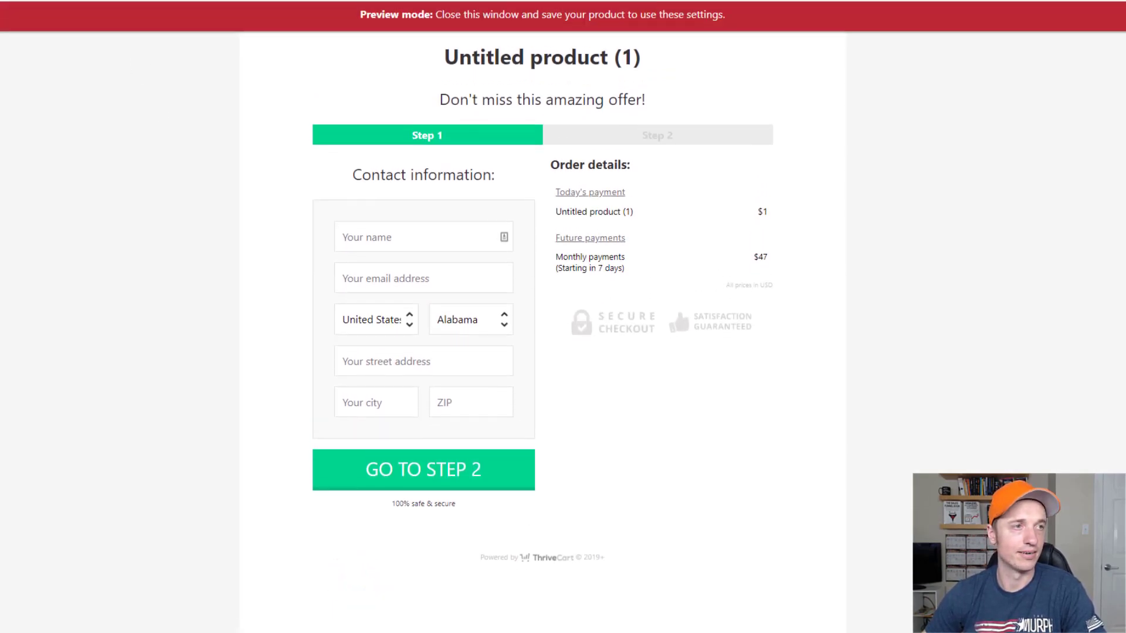
key(ctrl+w)
Preview the Popup checkout, then reselect the Tall one-step checkout template.
click(488, 415)
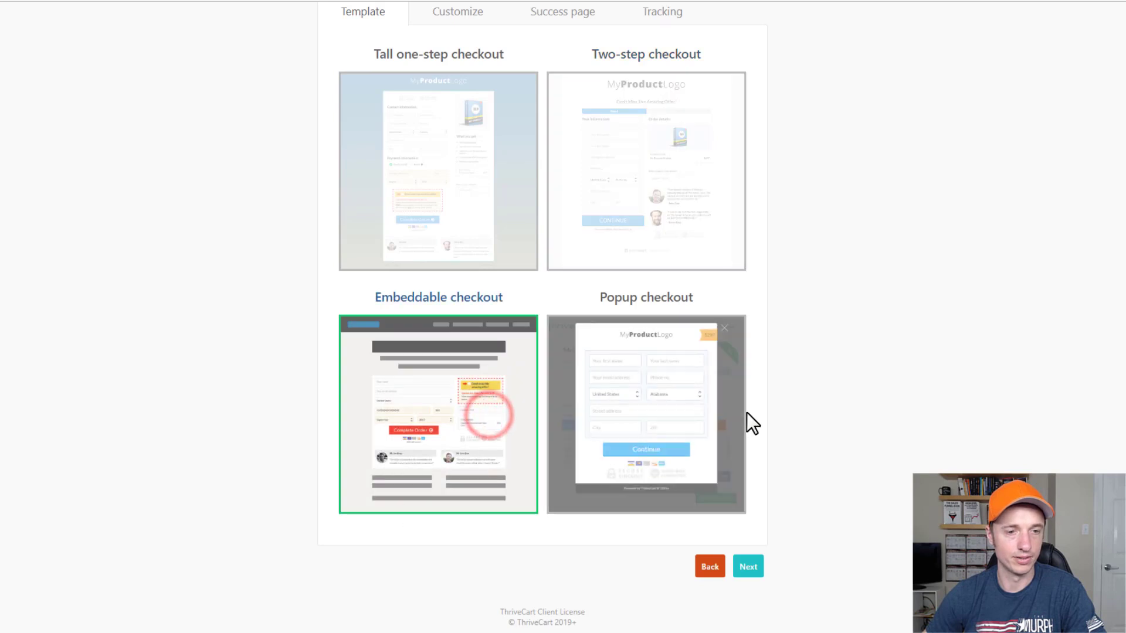
click(705, 394)
click(350, 566)
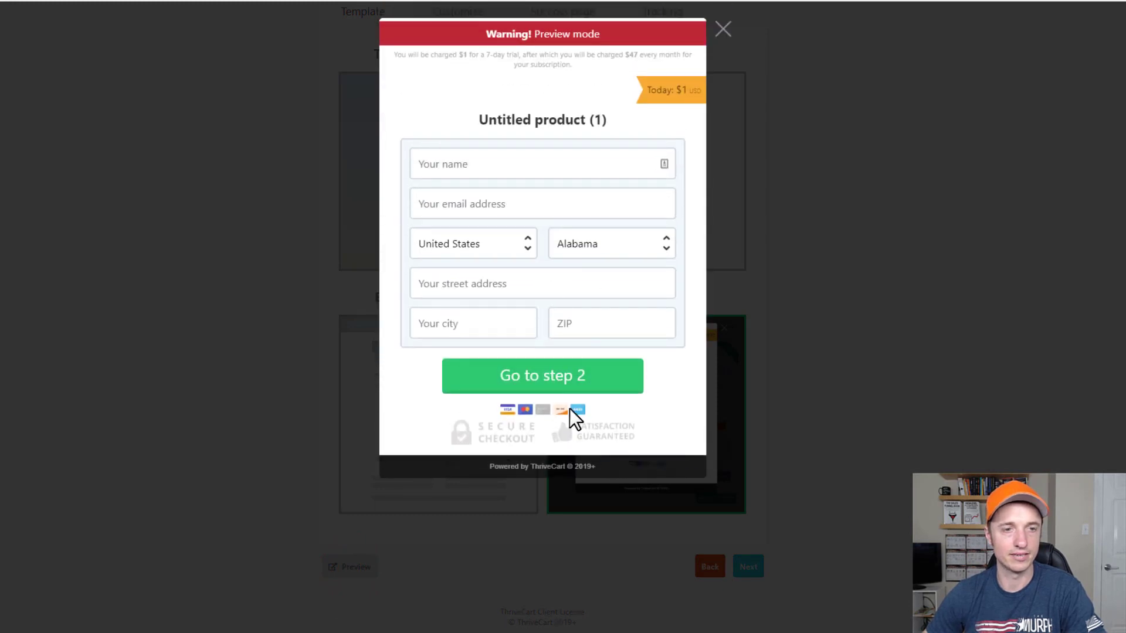
click(718, 30)
click(419, 203)
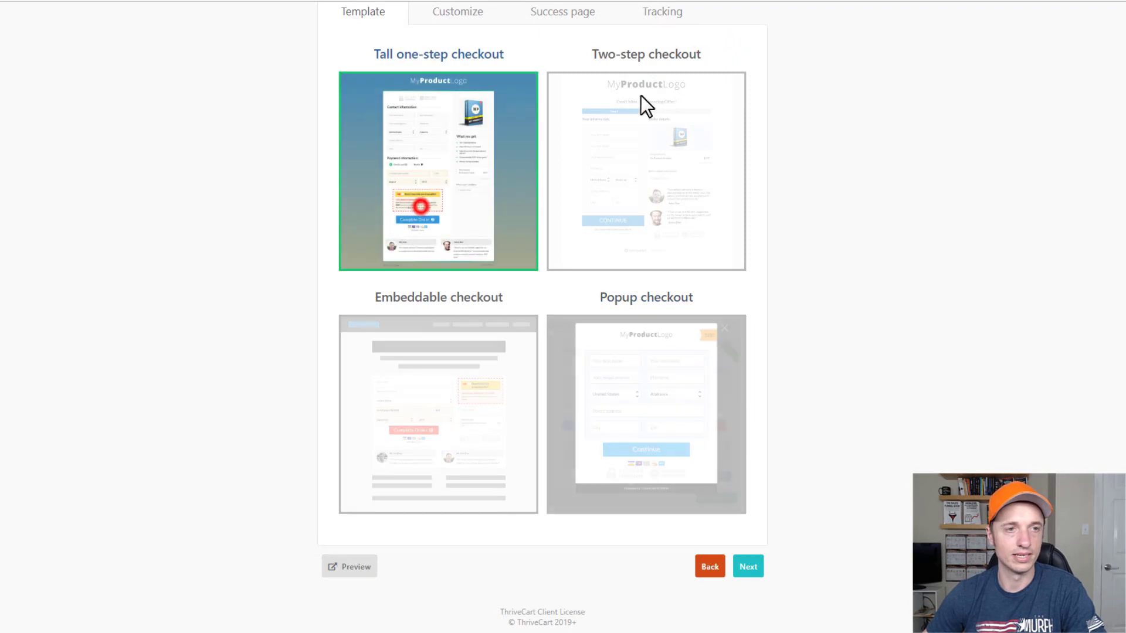
scroll(388, 120, up, 2)
On the Customize tab, try a cart header tagline and close without saving.
click(459, 112)
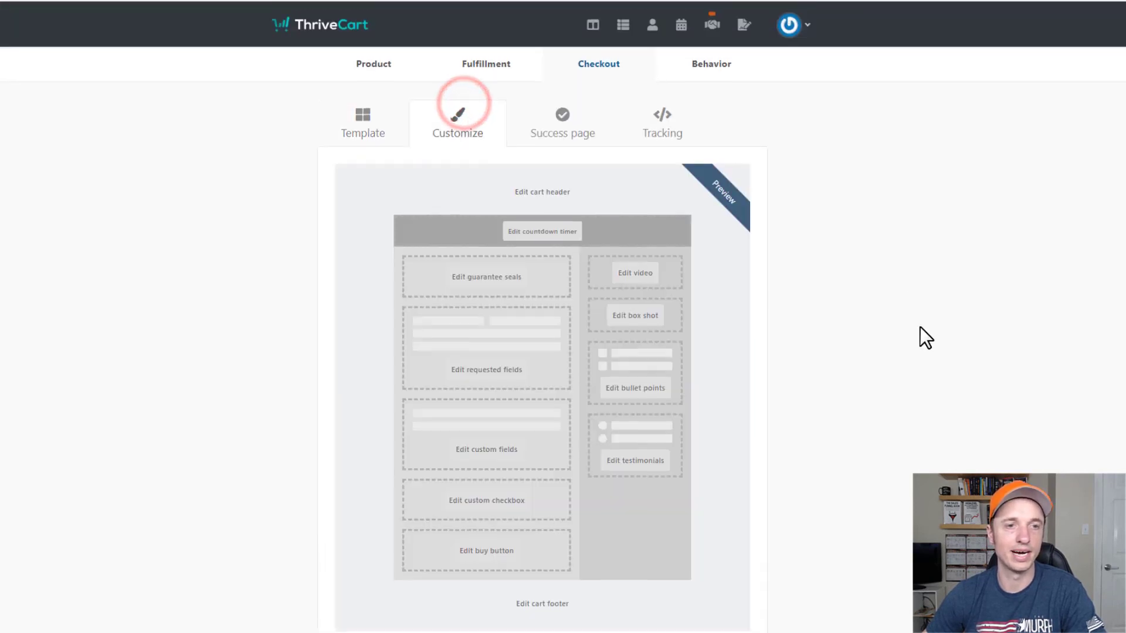
scroll(920, 326, down, 2)
scroll(540, 138, up, 1)
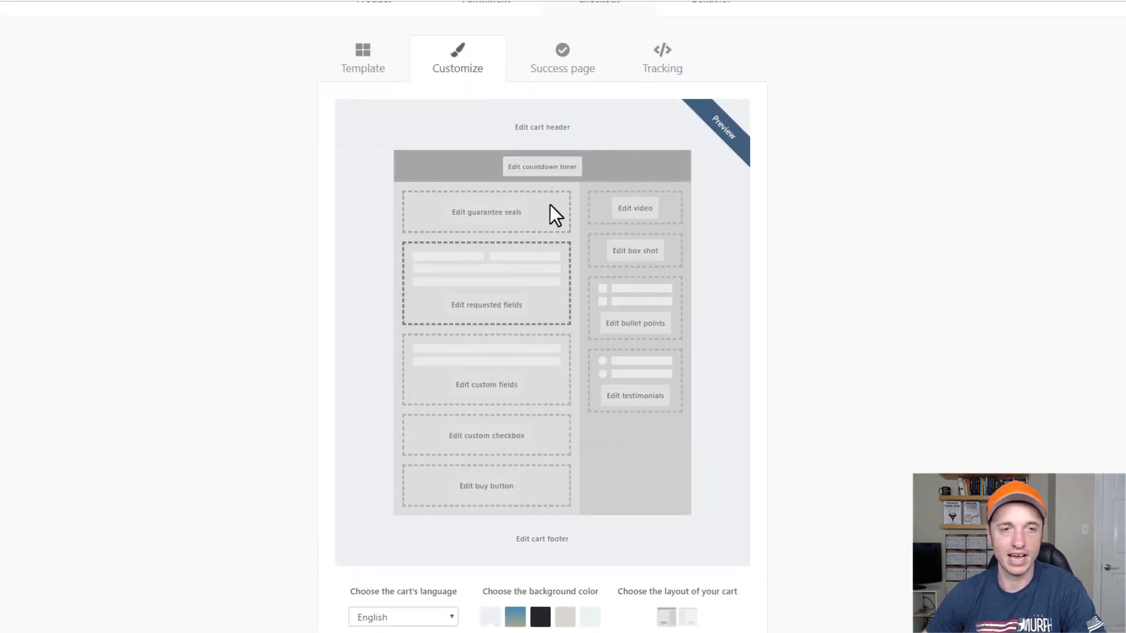
click(541, 129)
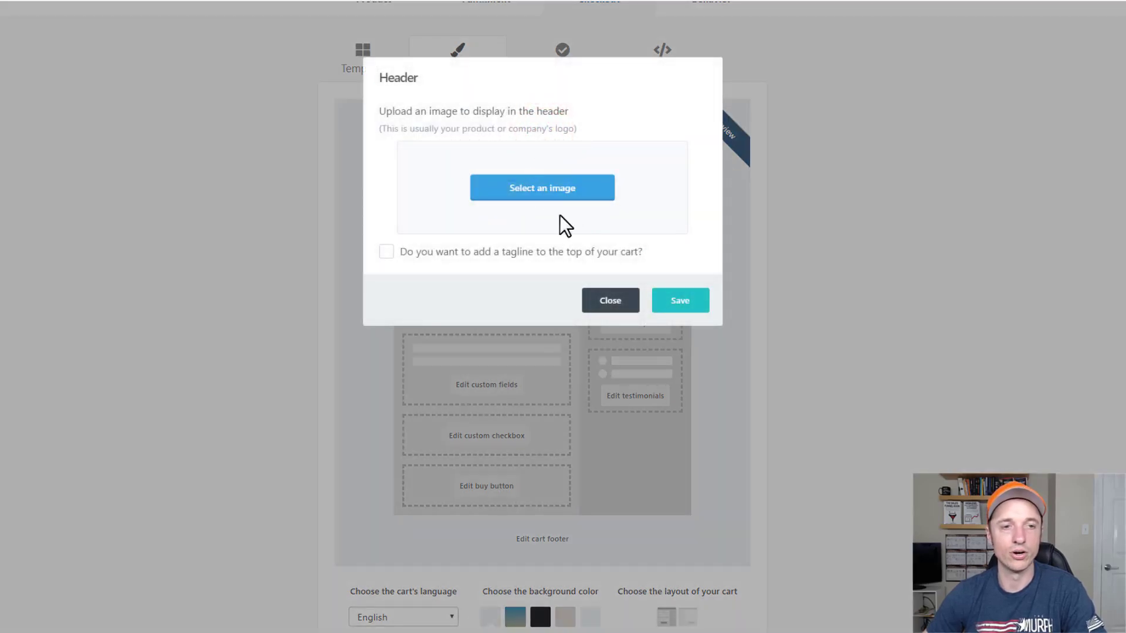
click(476, 252)
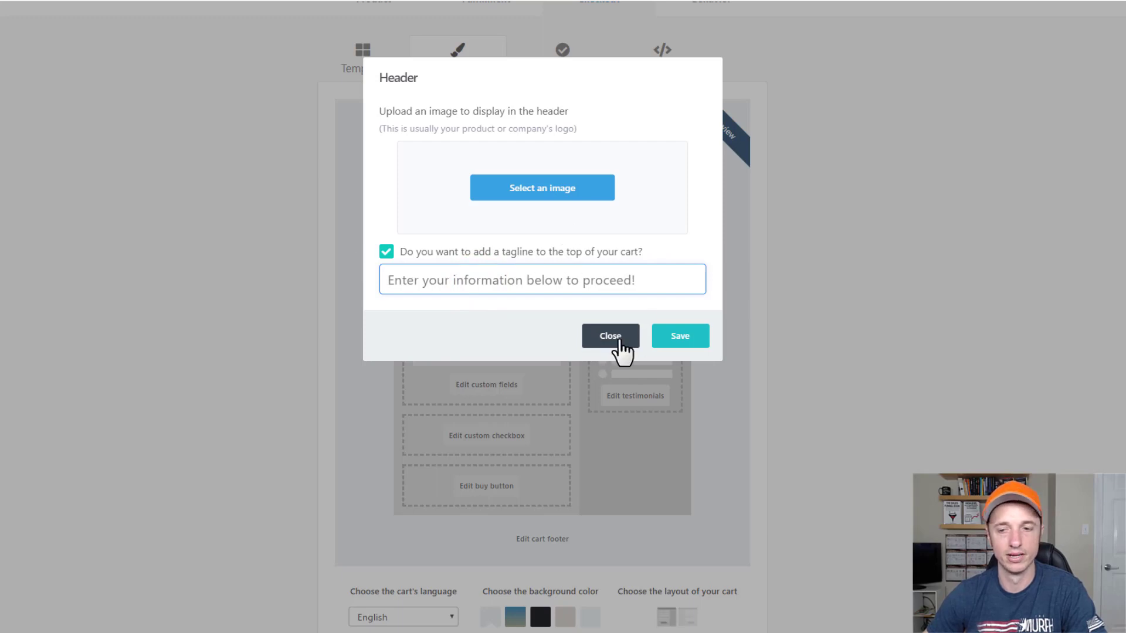
click(612, 337)
Enable the countdown timer and compare end options, choosing a specific end date.
click(556, 167)
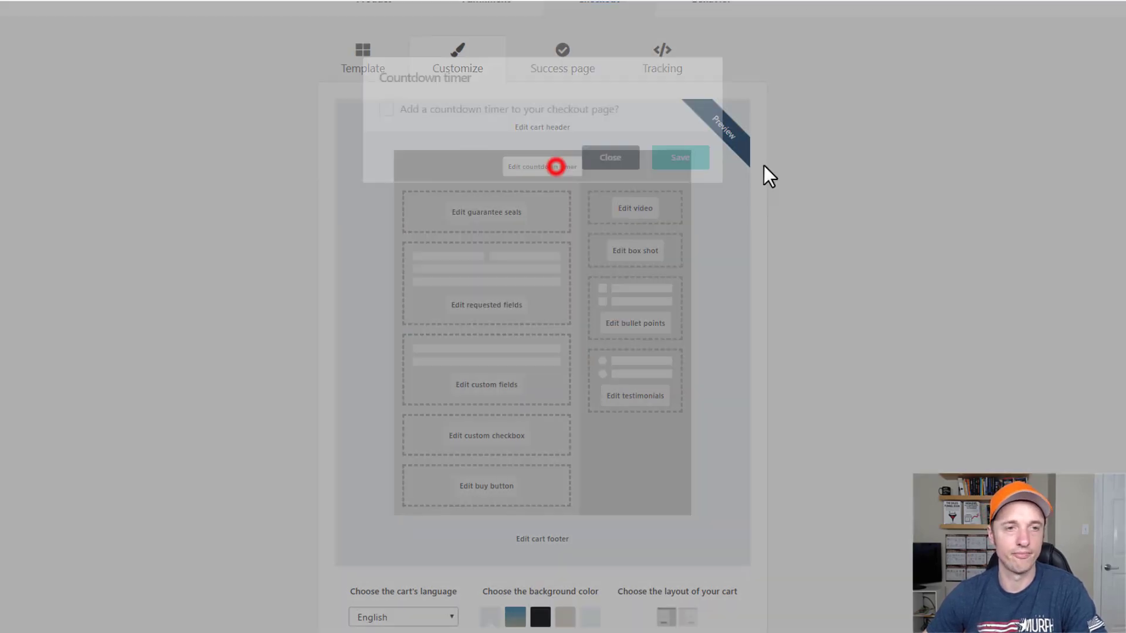
click(497, 111)
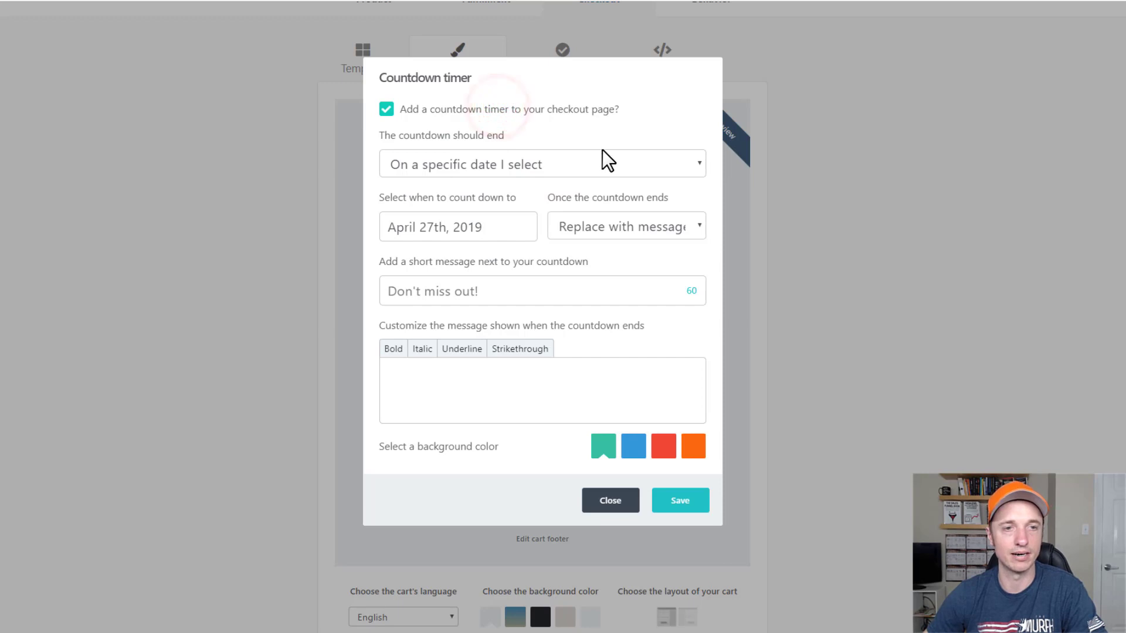
click(601, 169)
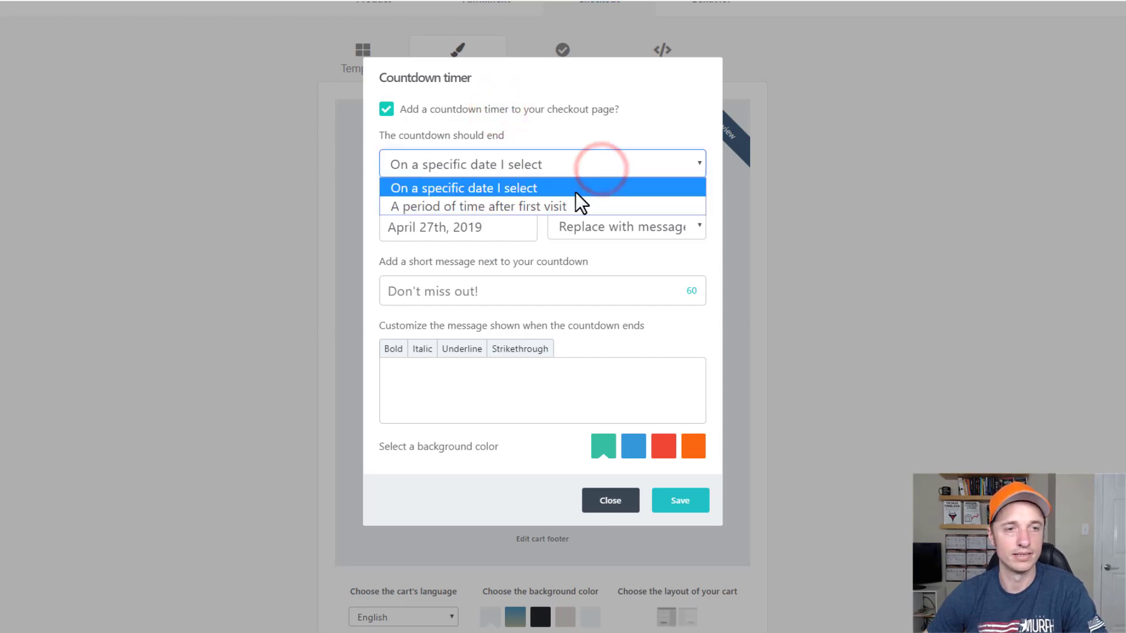
click(515, 206)
click(551, 167)
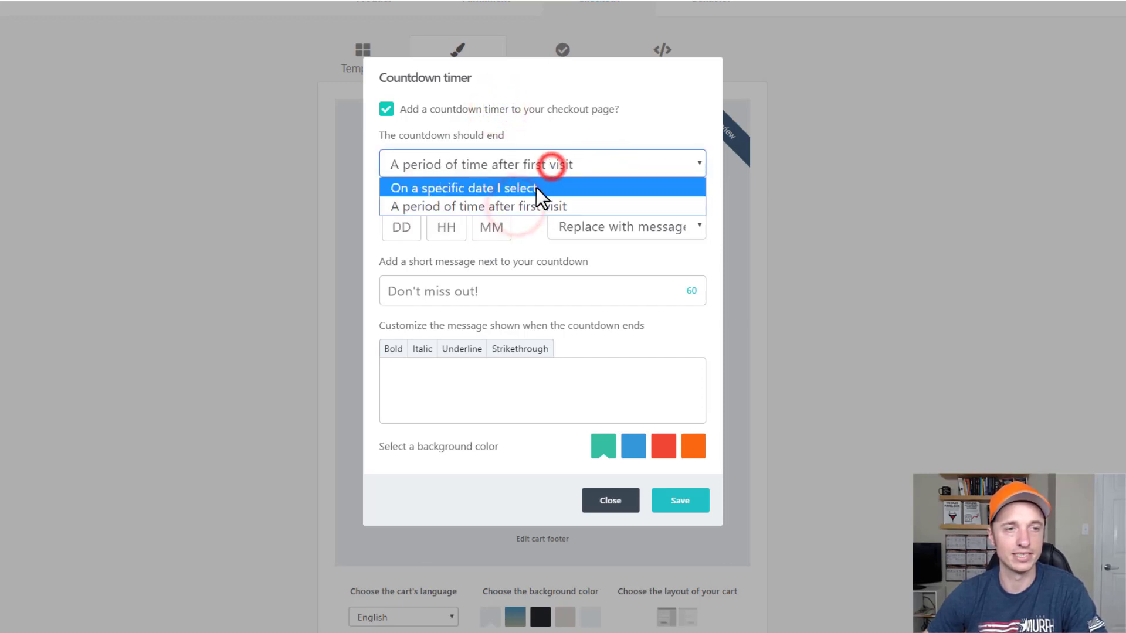
click(536, 187)
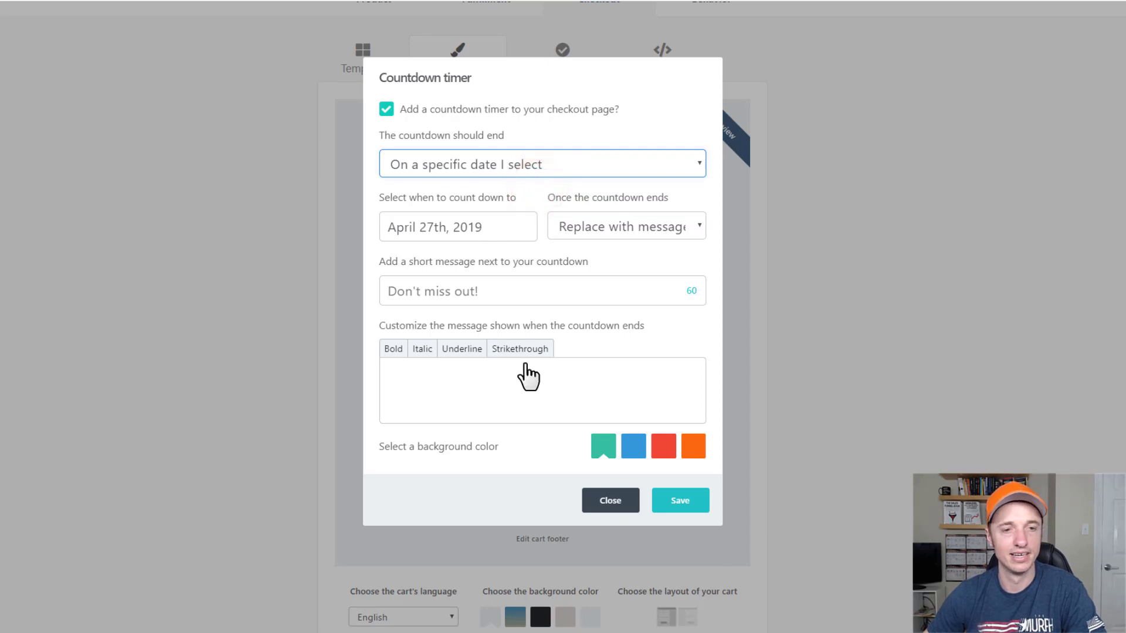
Try the after-countdown actions, pick a page redirect, then switch the timer off.
click(626, 223)
click(623, 275)
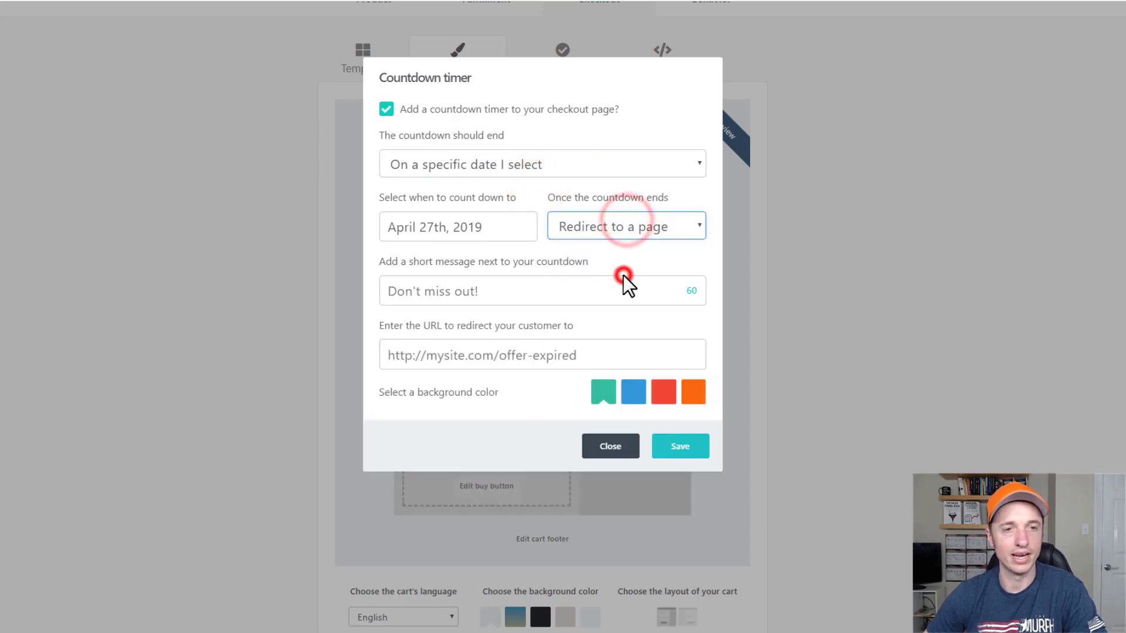
click(623, 230)
click(623, 250)
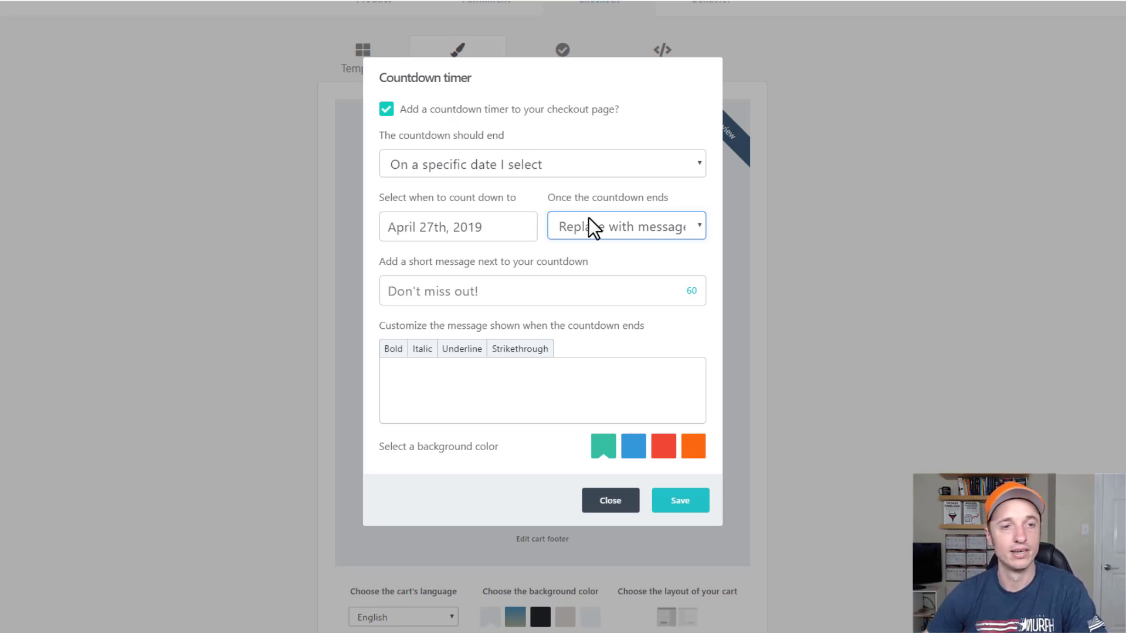
click(648, 234)
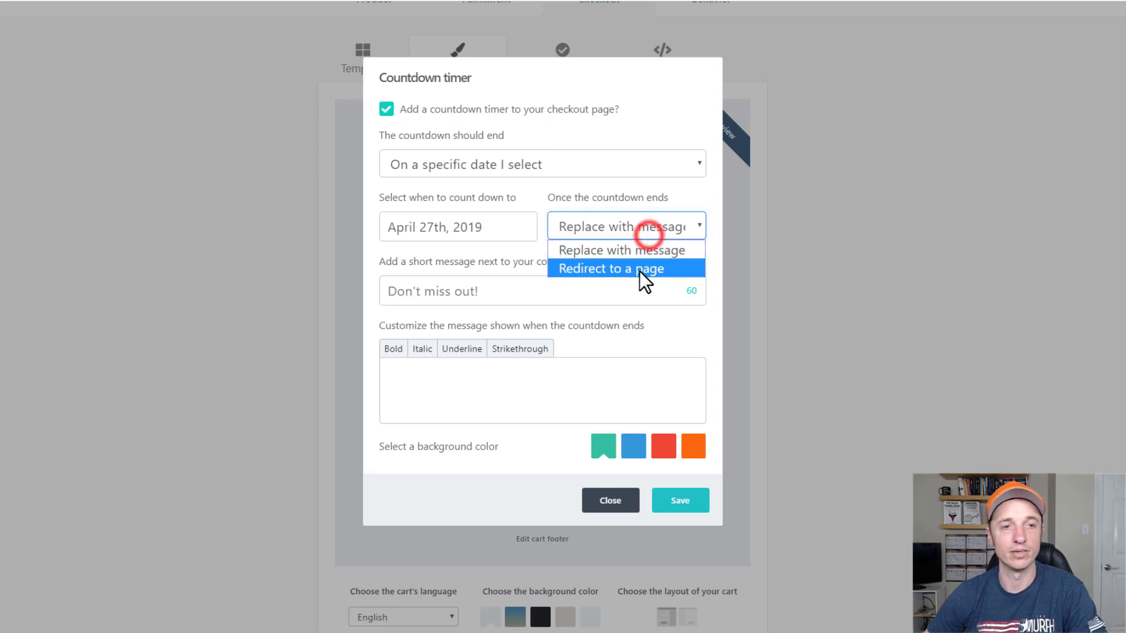
click(640, 271)
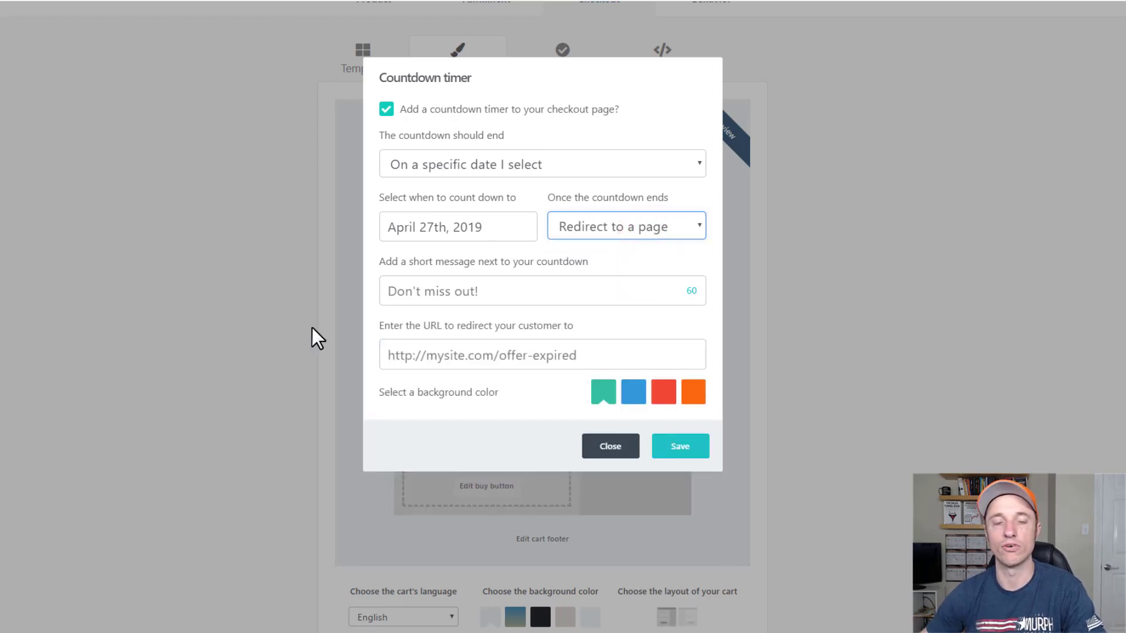
click(589, 355)
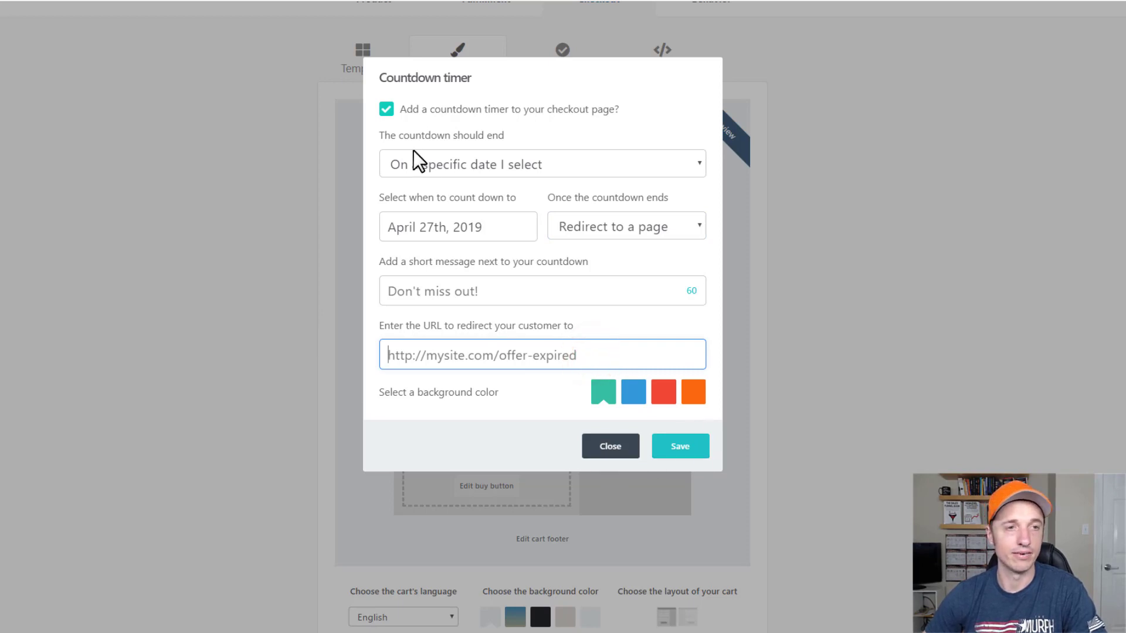
click(386, 107)
click(606, 160)
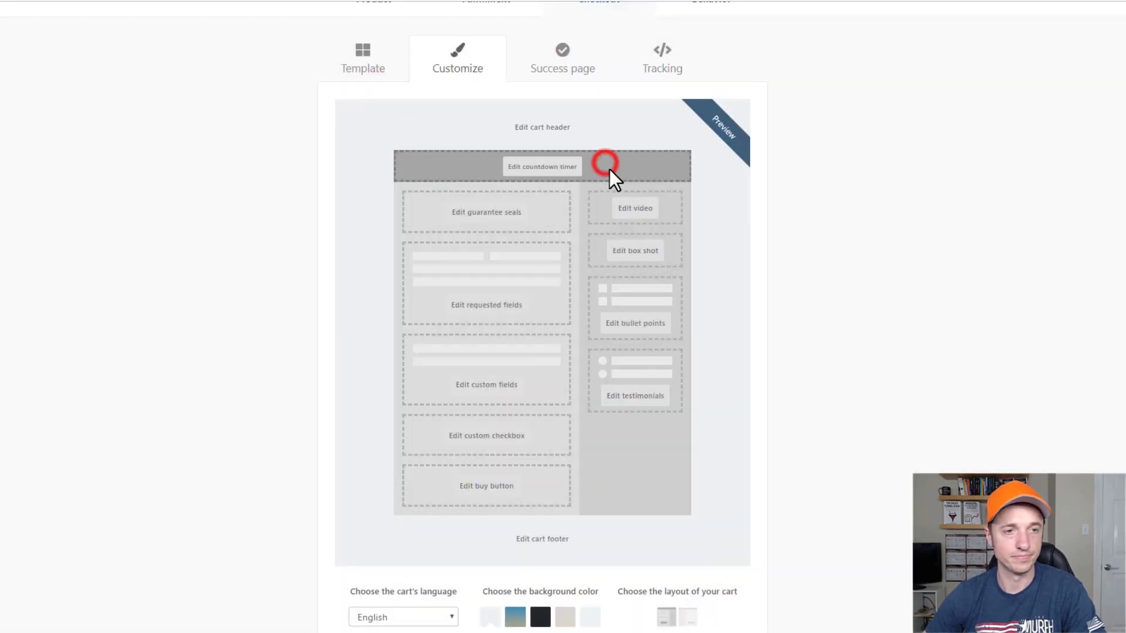
Compare the guarantee seals and save the 100% satisfaction seal.
click(502, 213)
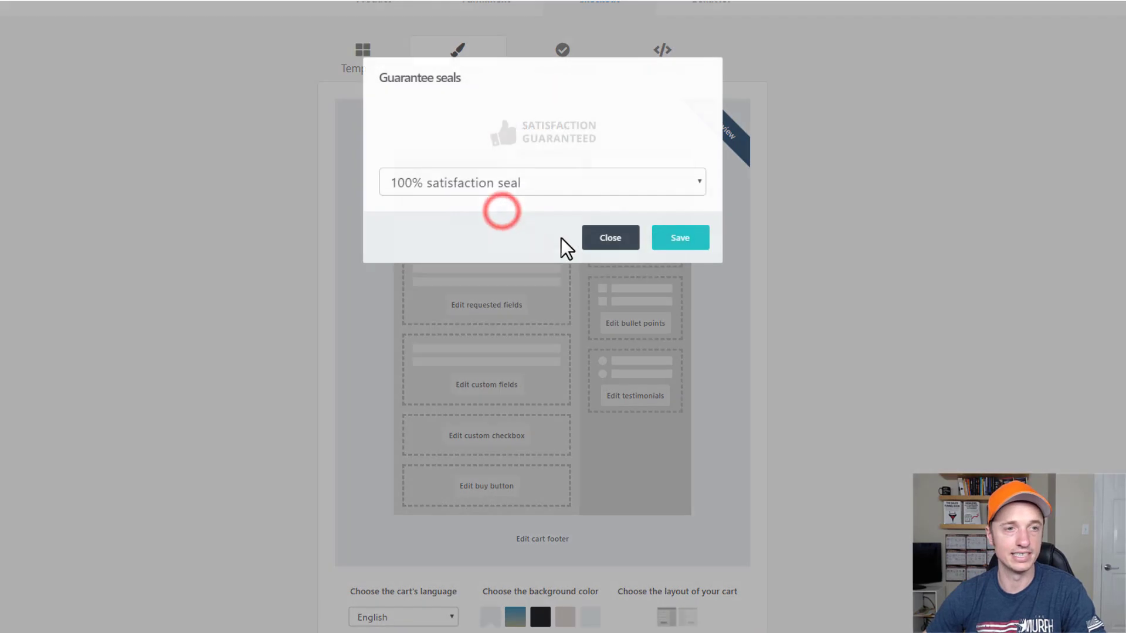
click(532, 193)
click(519, 225)
click(532, 184)
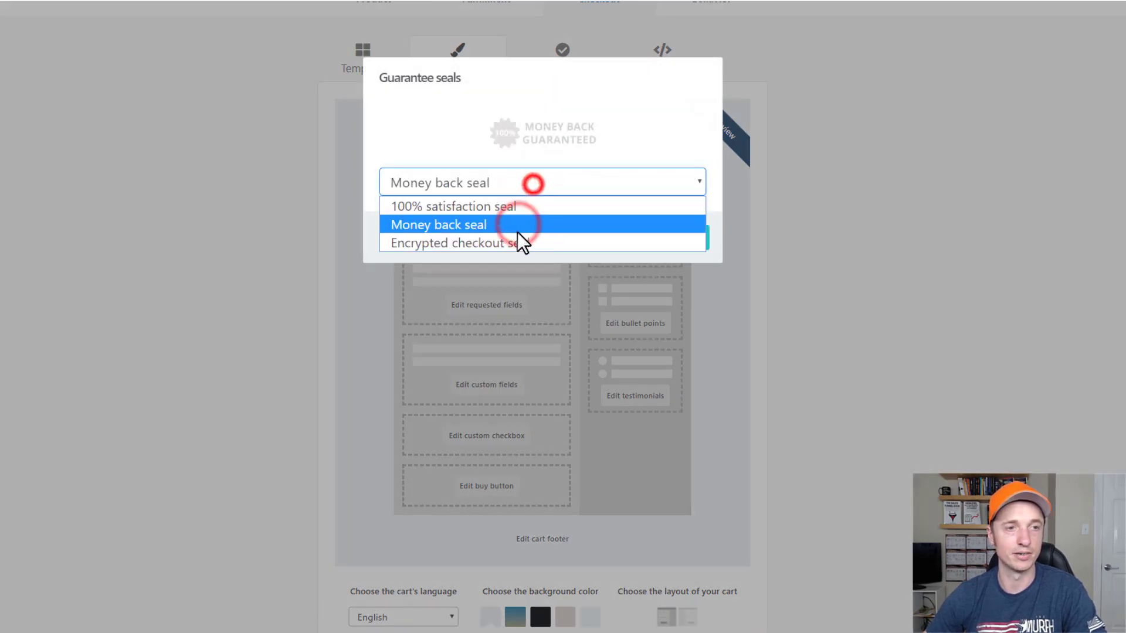
click(517, 247)
click(532, 183)
click(520, 210)
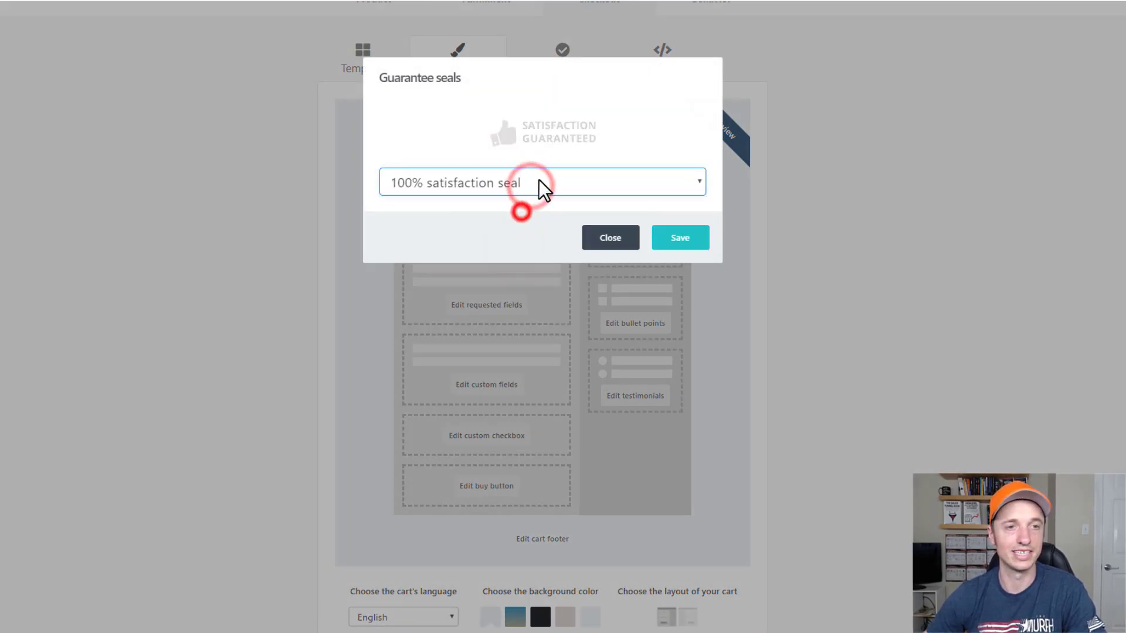
click(536, 179)
click(524, 217)
click(551, 182)
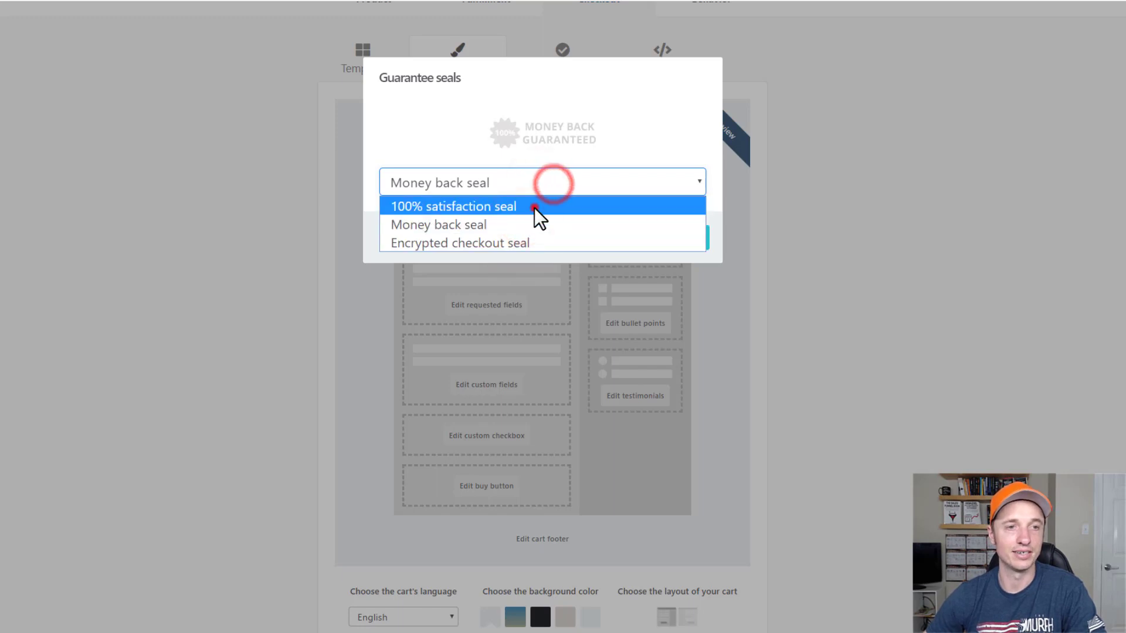
click(534, 205)
click(680, 237)
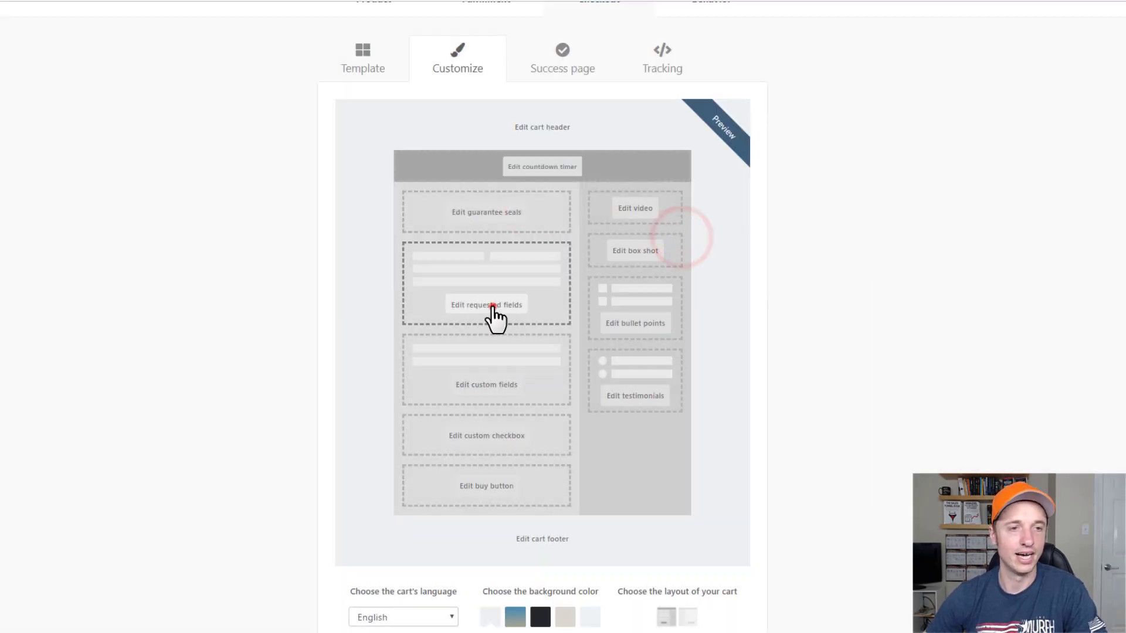
In Requested fields, leave business name off and collect first & last name and an abbreviated address.
click(493, 306)
click(488, 137)
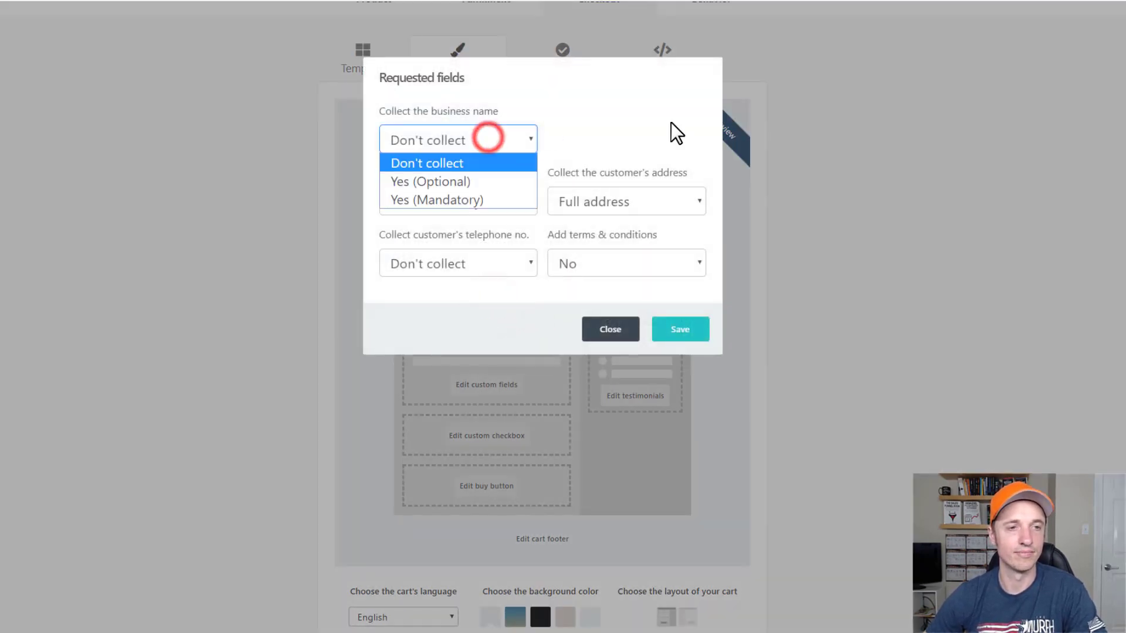
click(671, 122)
click(501, 131)
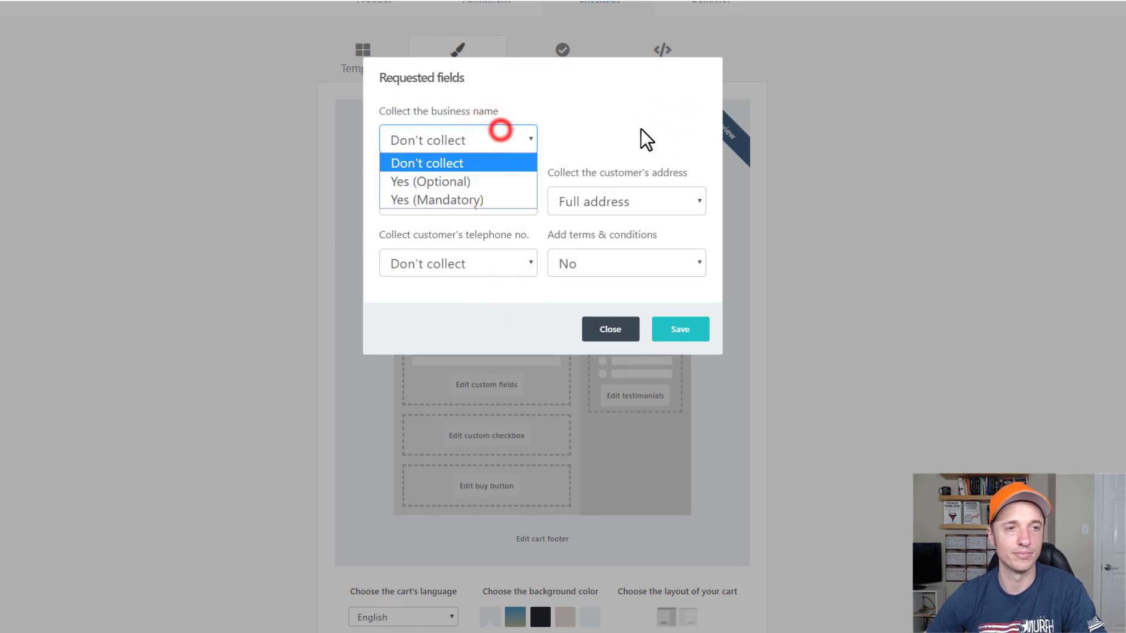
click(641, 129)
click(471, 212)
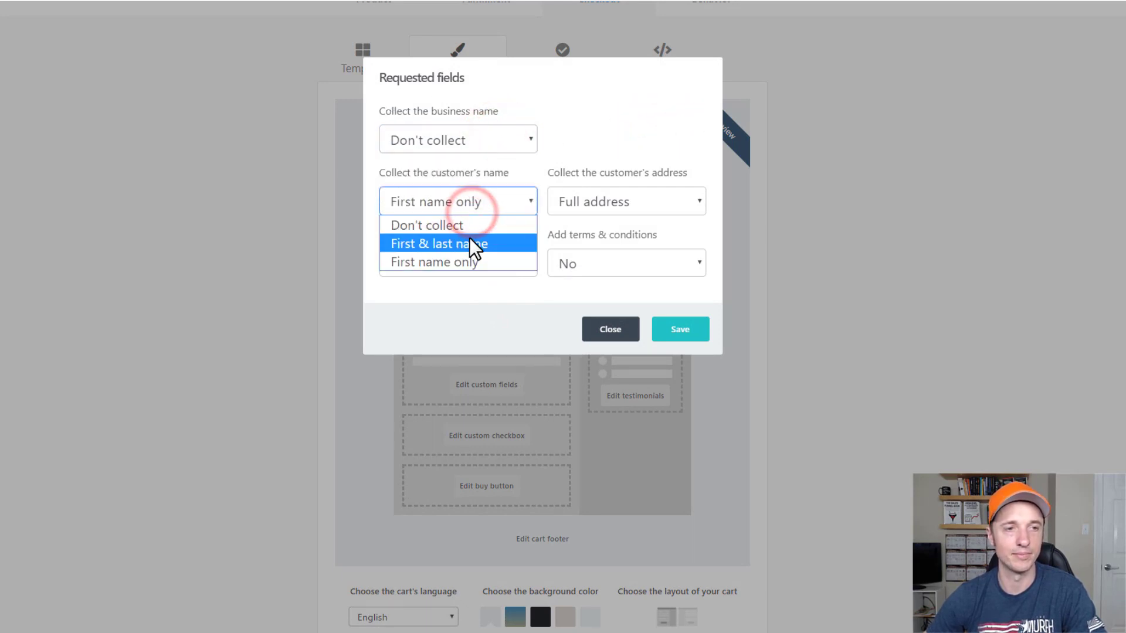
click(469, 241)
click(662, 200)
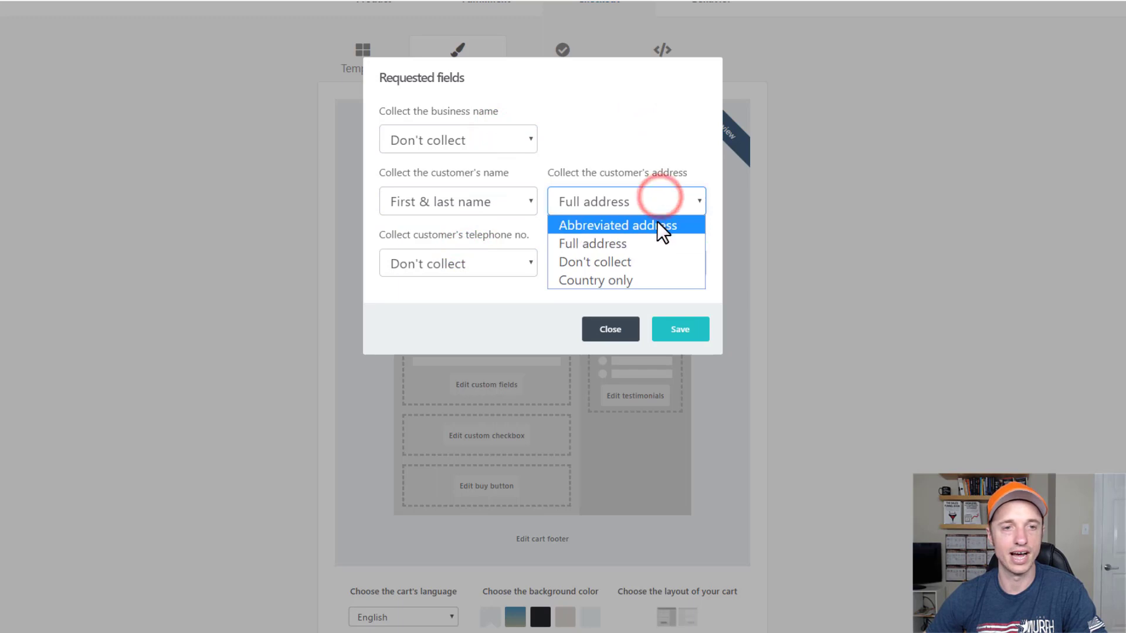
click(657, 222)
Keep telephone and terms and conditions off, and save the requested fields.
click(445, 258)
click(490, 262)
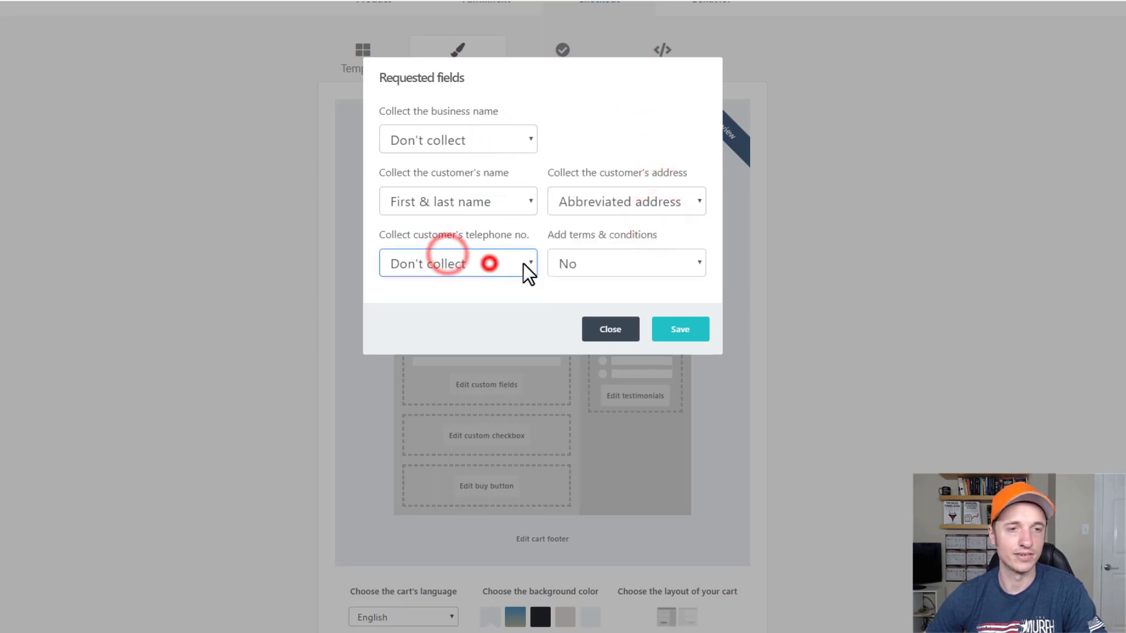
click(639, 263)
click(613, 303)
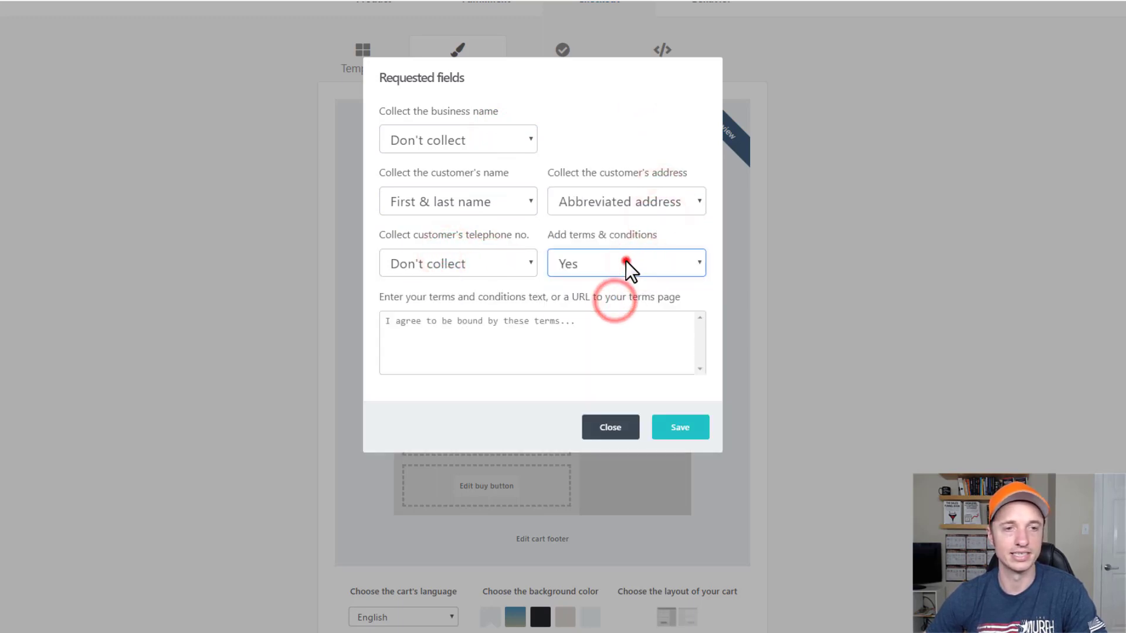
click(626, 262)
click(624, 288)
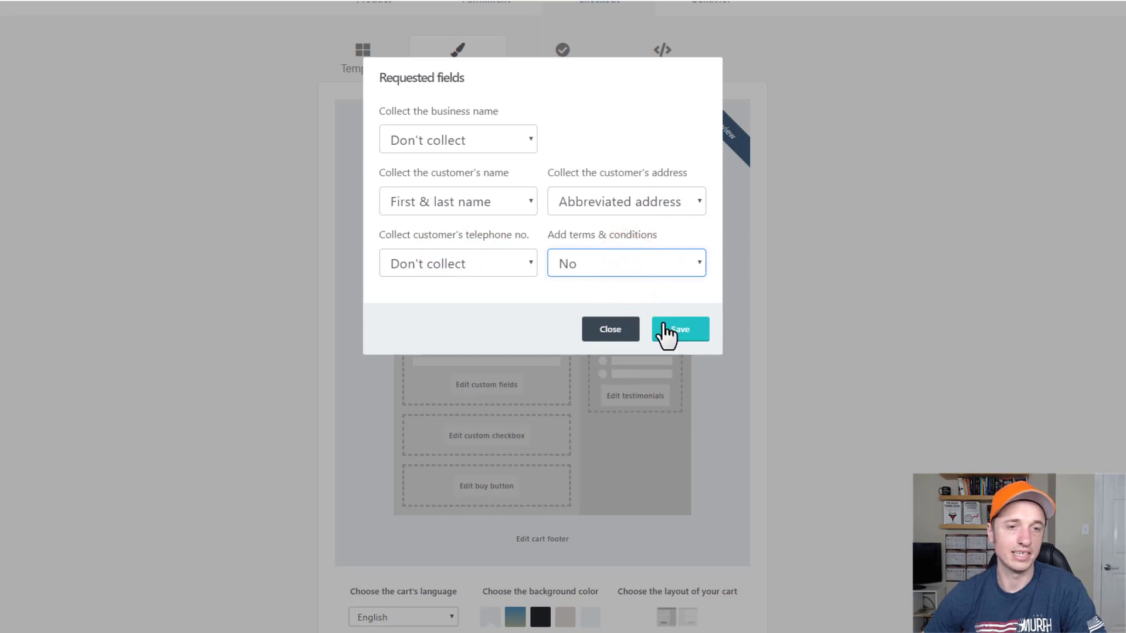
click(674, 329)
click(478, 383)
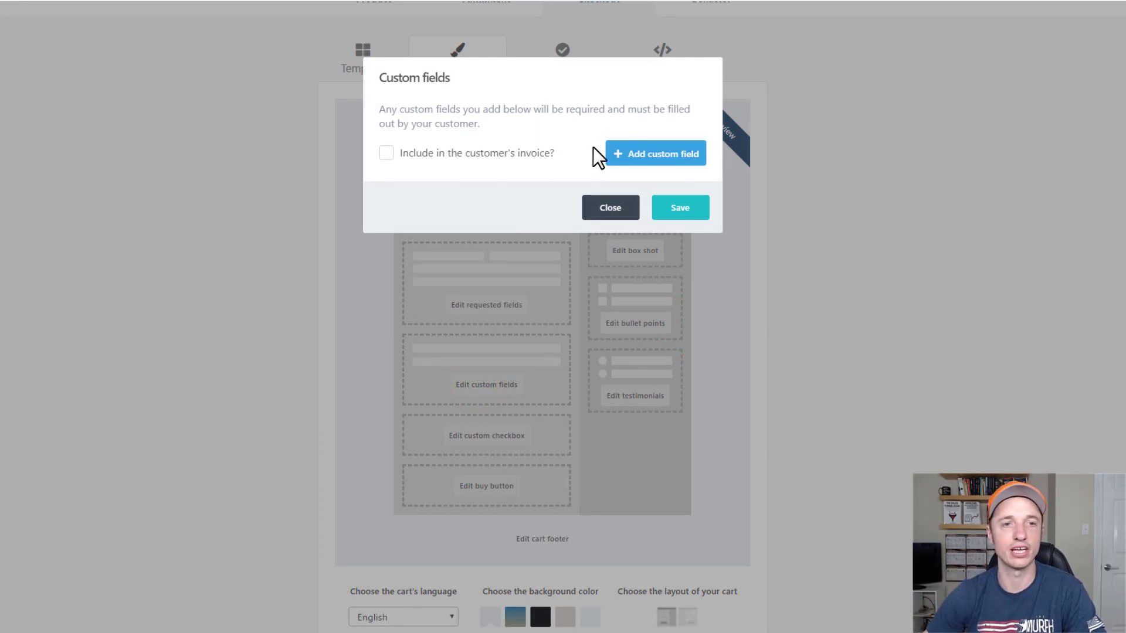
click(623, 154)
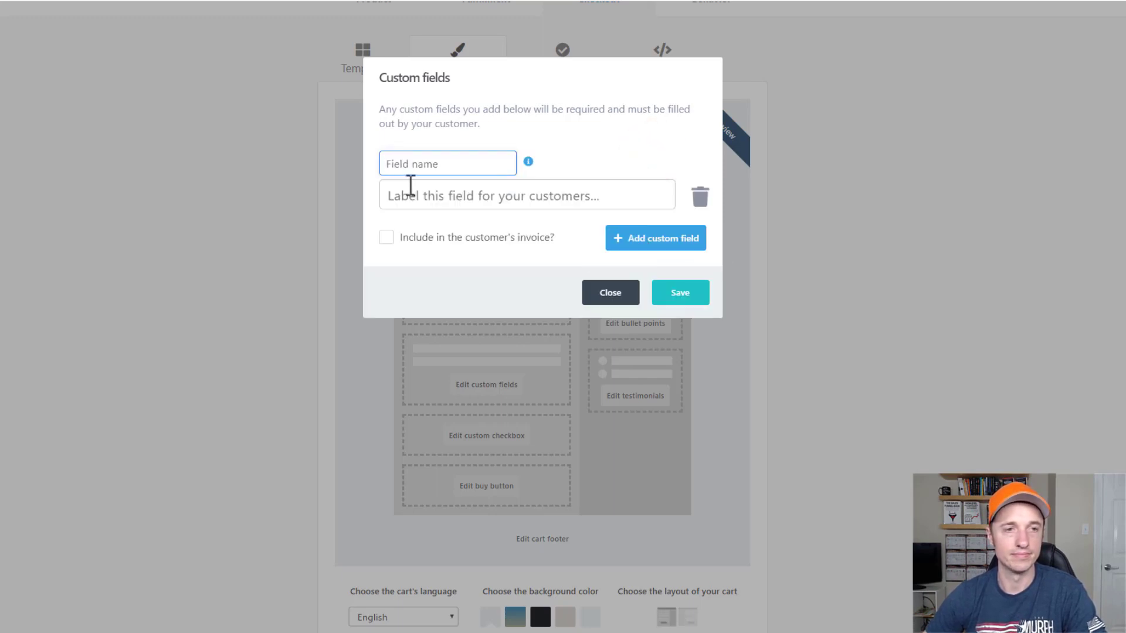
click(467, 196)
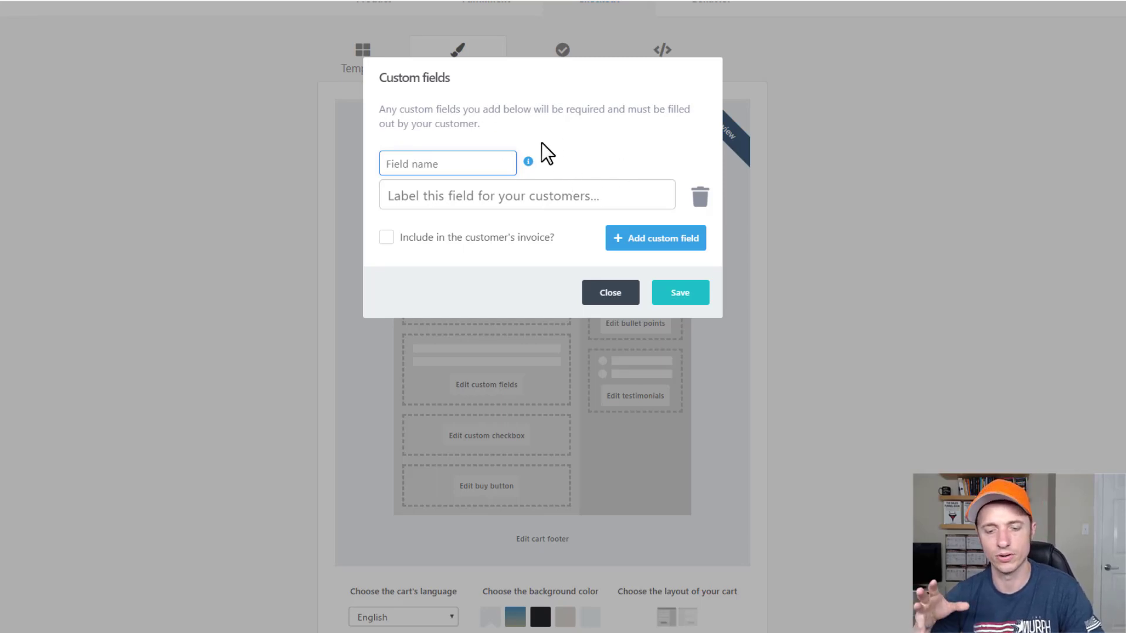
click(487, 164)
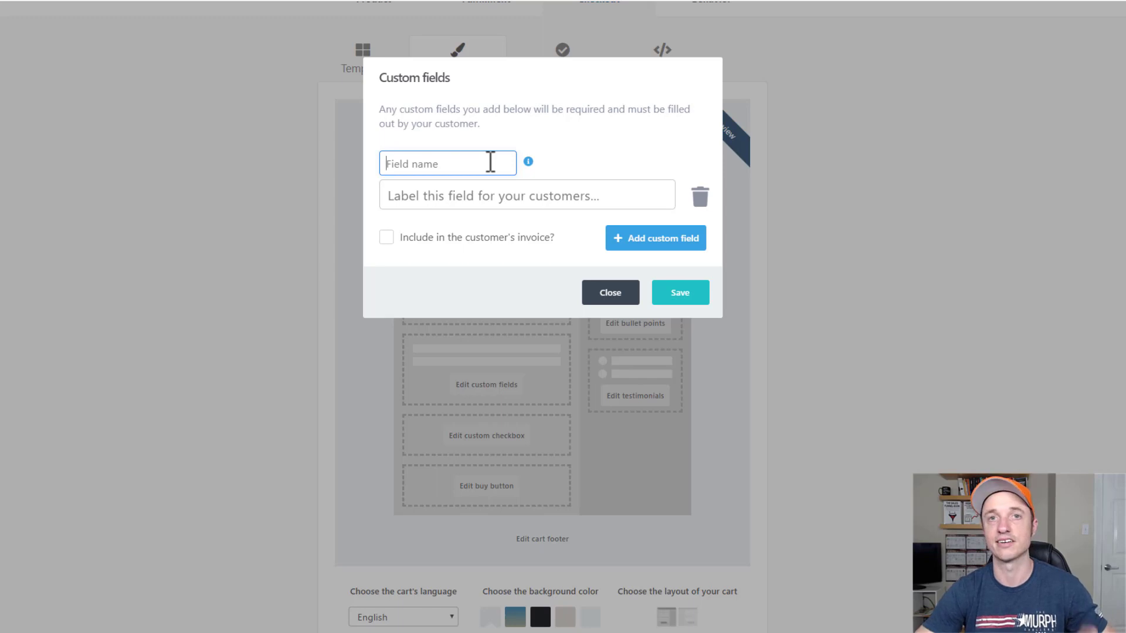
click(623, 299)
scroll(513, 258, down, 1)
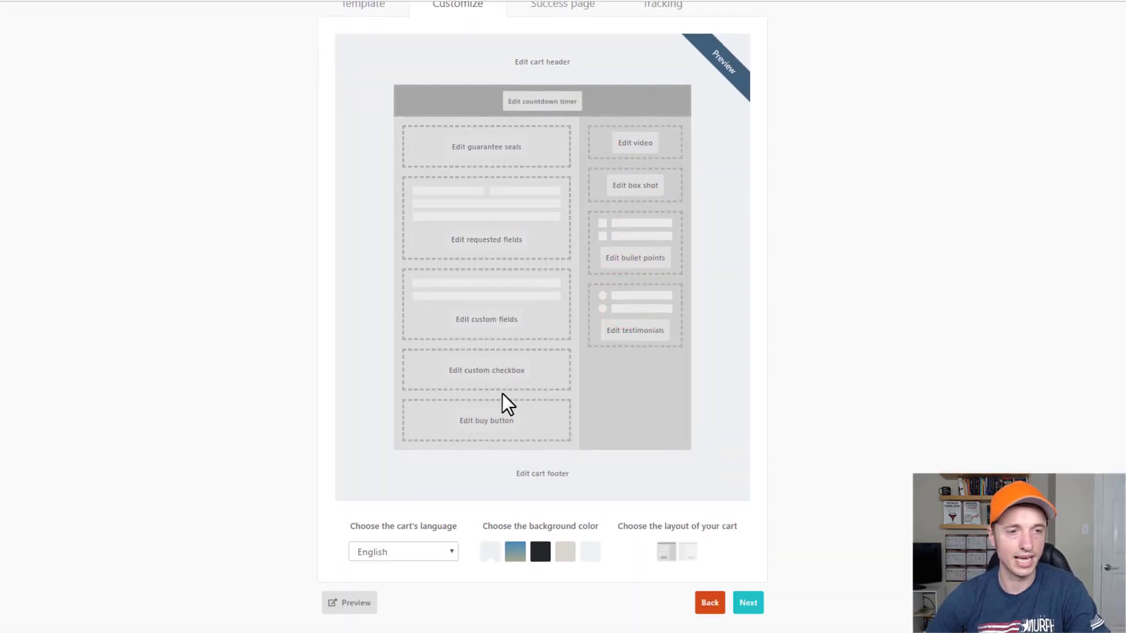
click(501, 375)
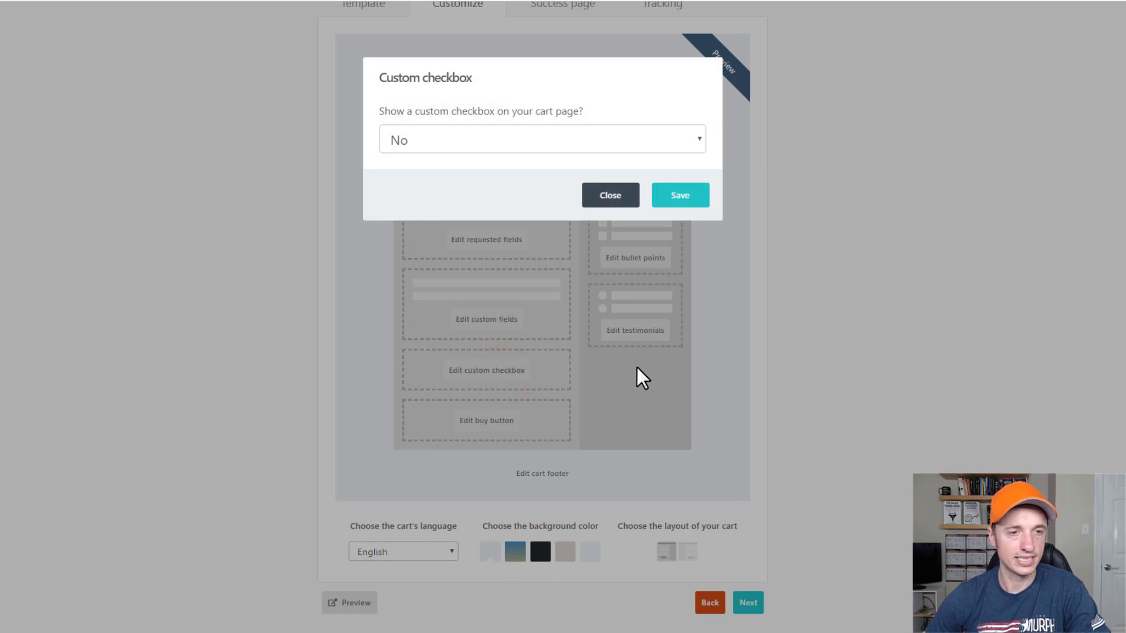
Try showing a custom checkbox on the cart, then set it back to No.
click(470, 146)
click(468, 178)
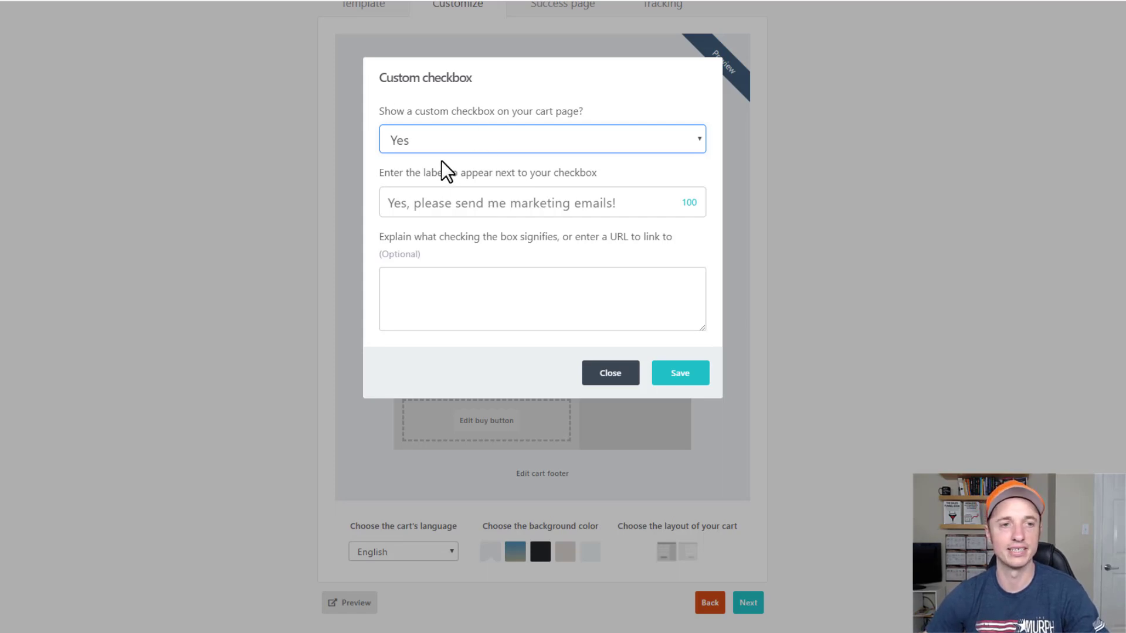
click(568, 201)
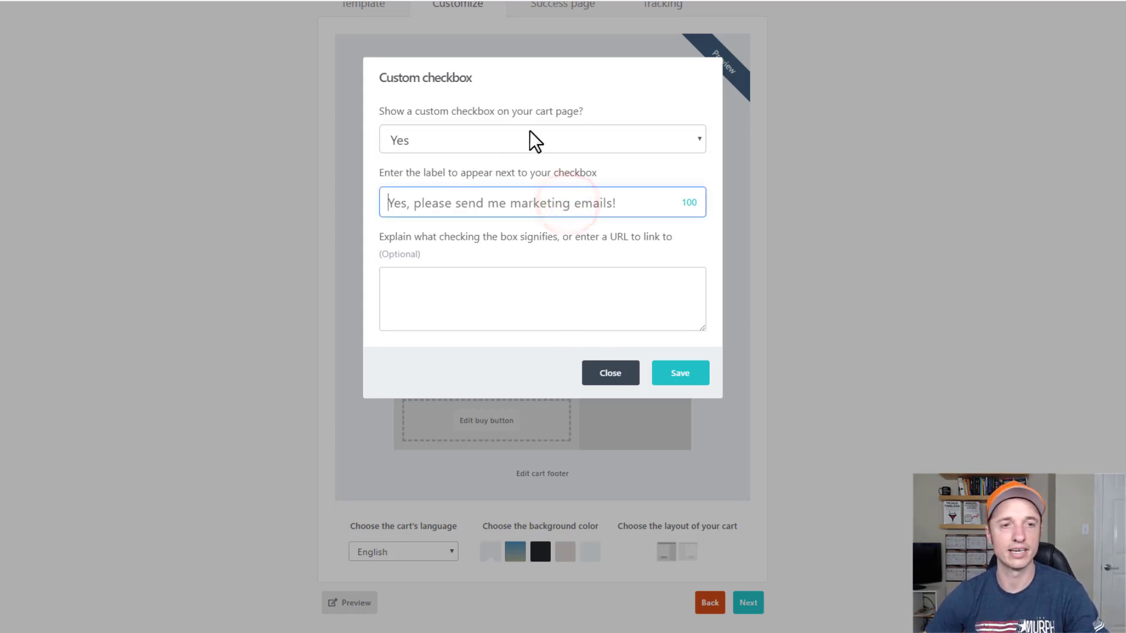
click(567, 133)
click(536, 163)
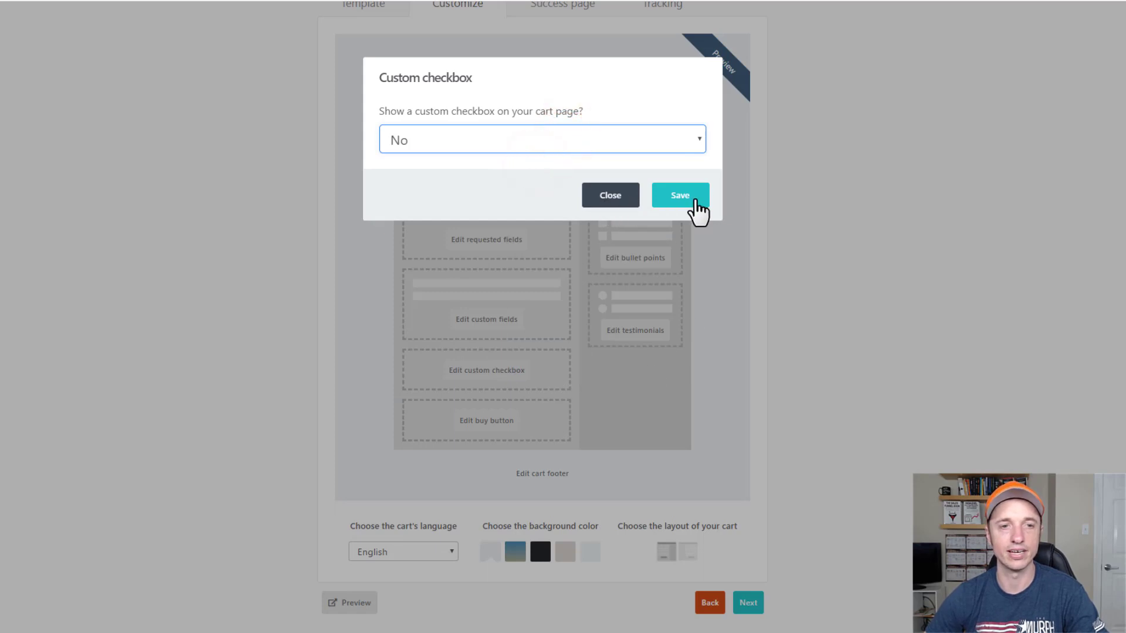
click(610, 197)
Set the buy button text to 'Join Today!' with the orange colour and save.
click(488, 423)
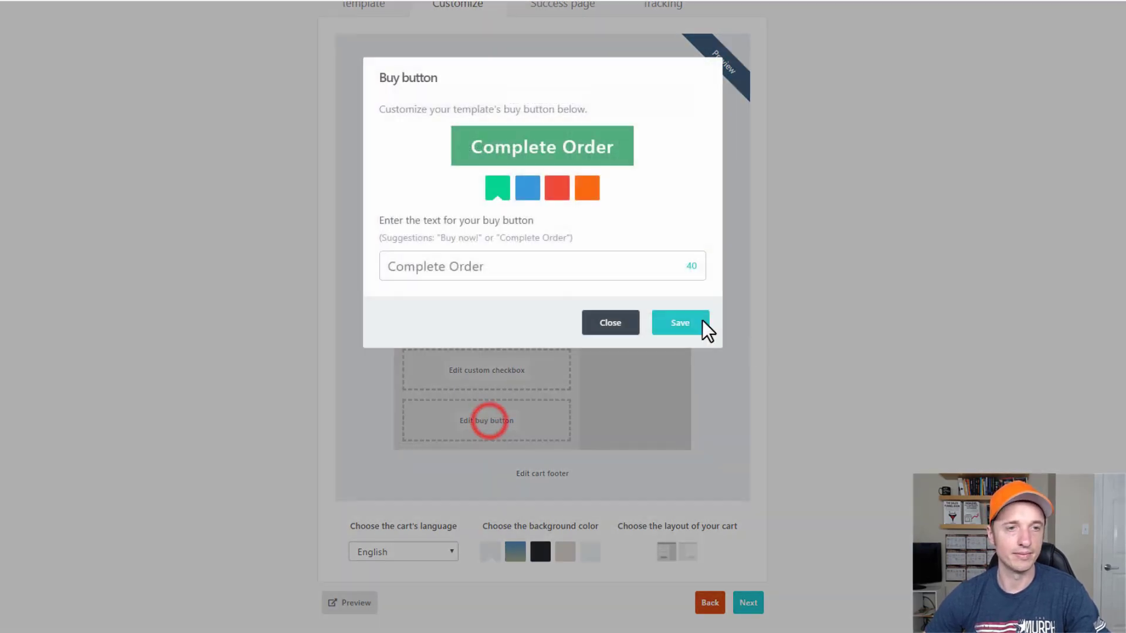
click(586, 188)
click(528, 187)
click(497, 188)
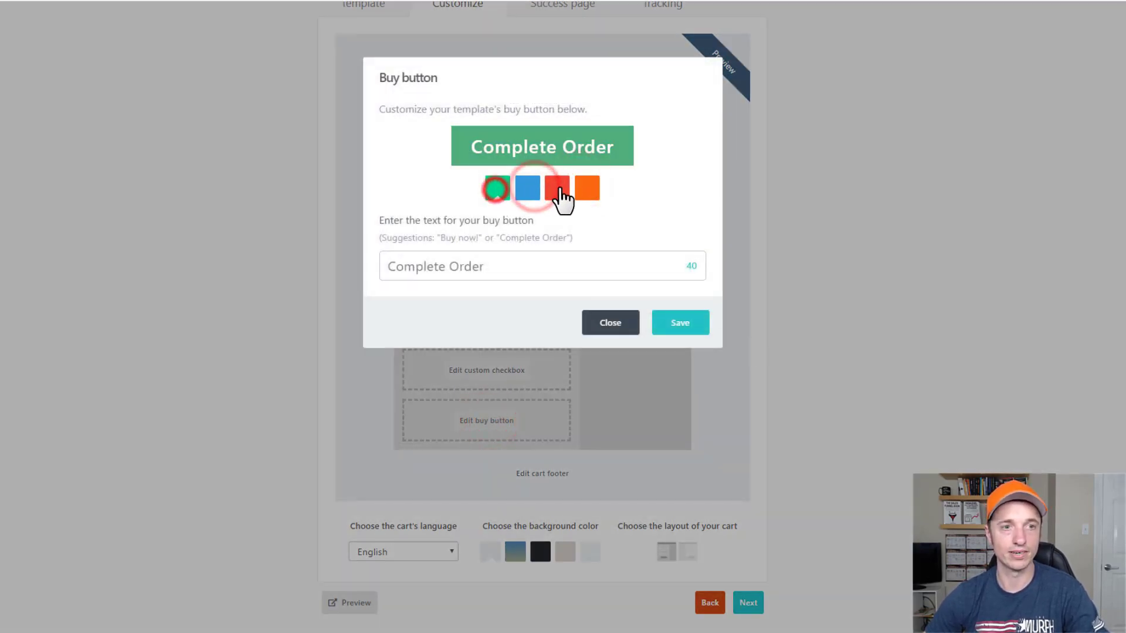
click(557, 188)
click(588, 188)
click(543, 270)
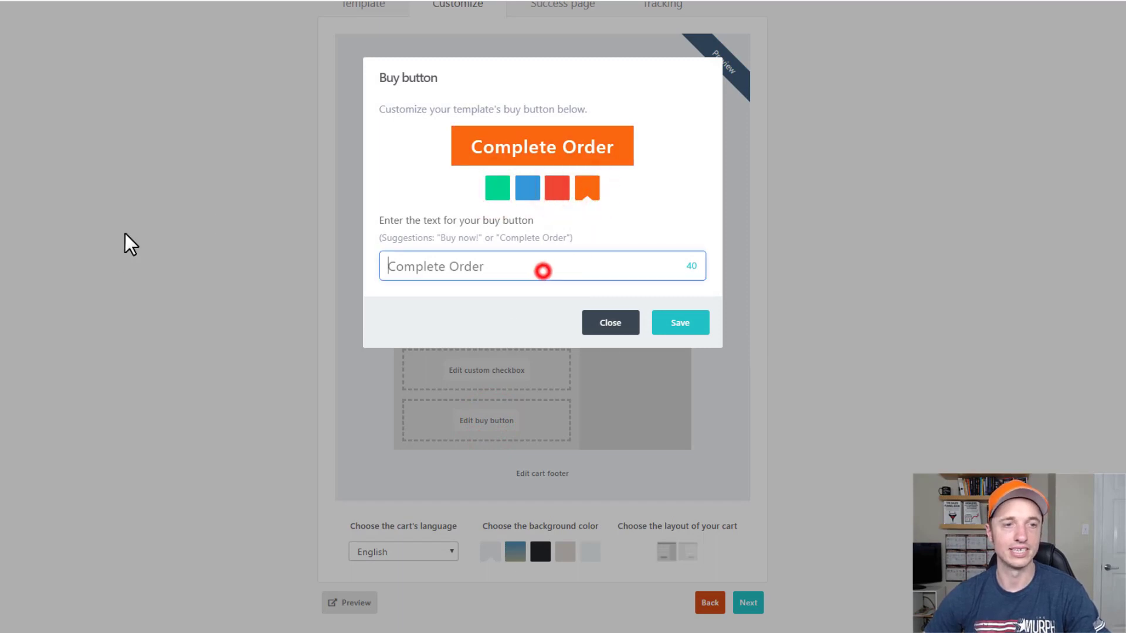
text(Join Today!)
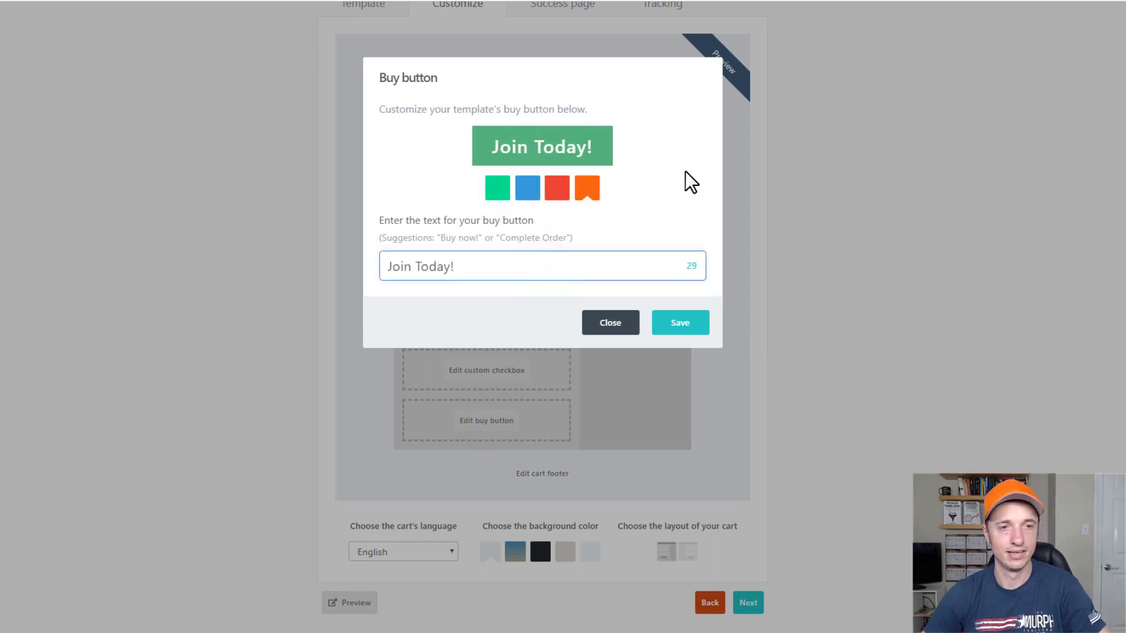
click(582, 191)
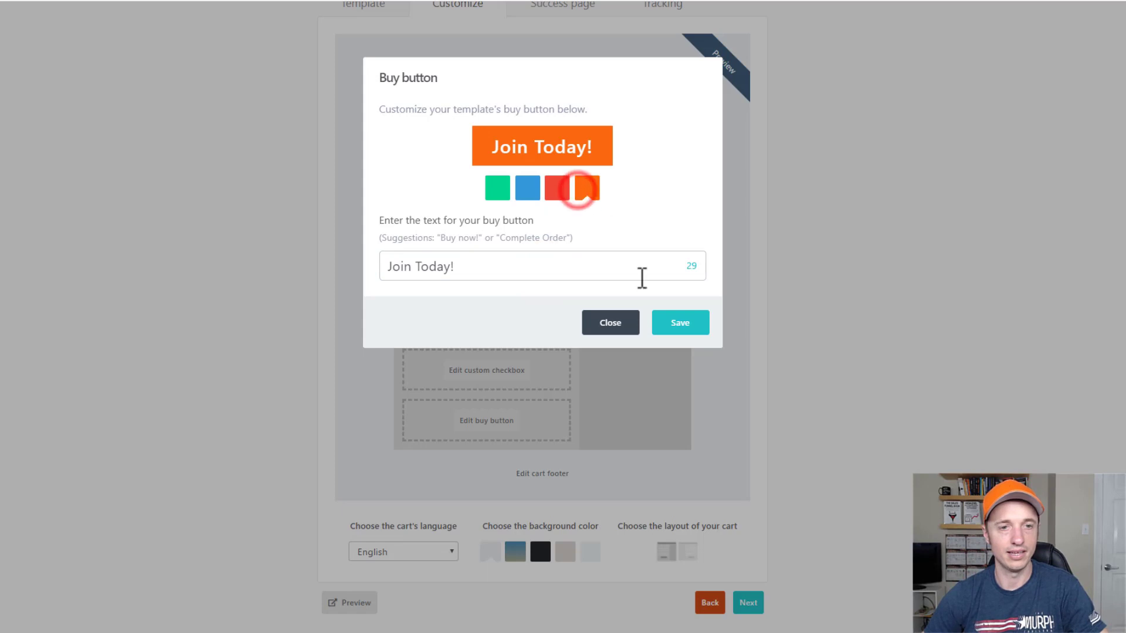
click(687, 332)
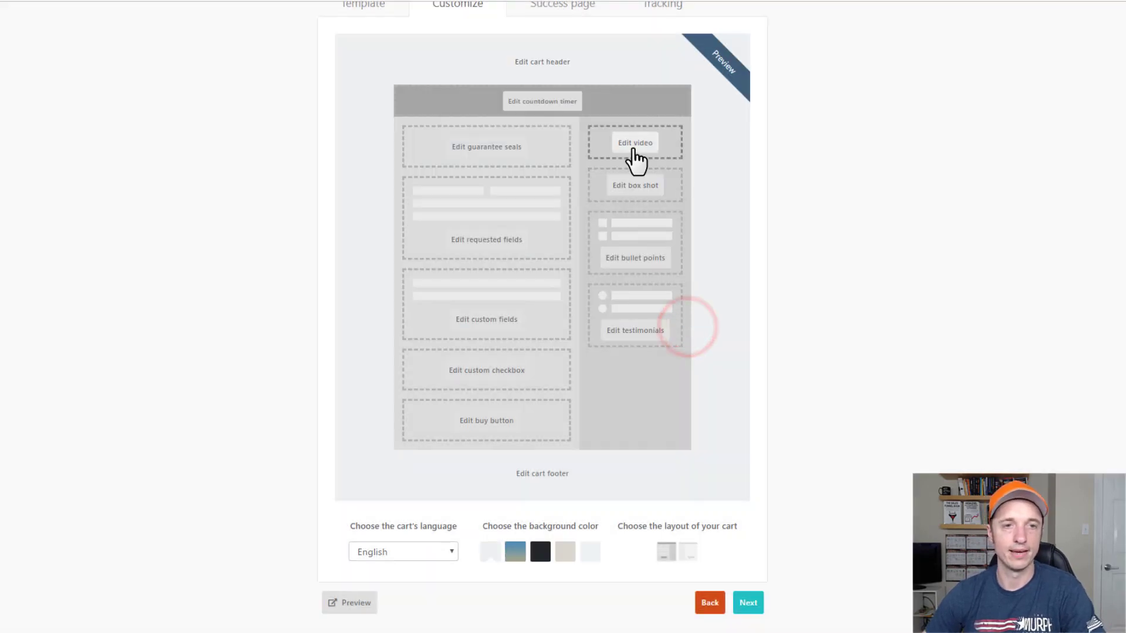
Look over the sidebar video and box shot settings, leaving both unchanged.
click(633, 149)
click(544, 184)
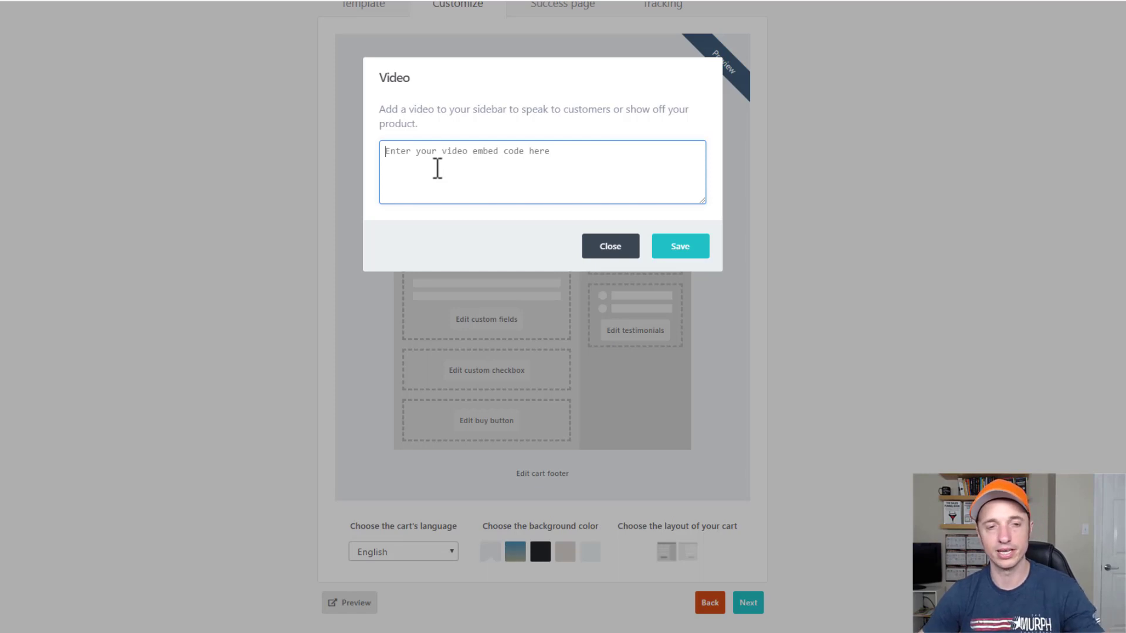
click(607, 238)
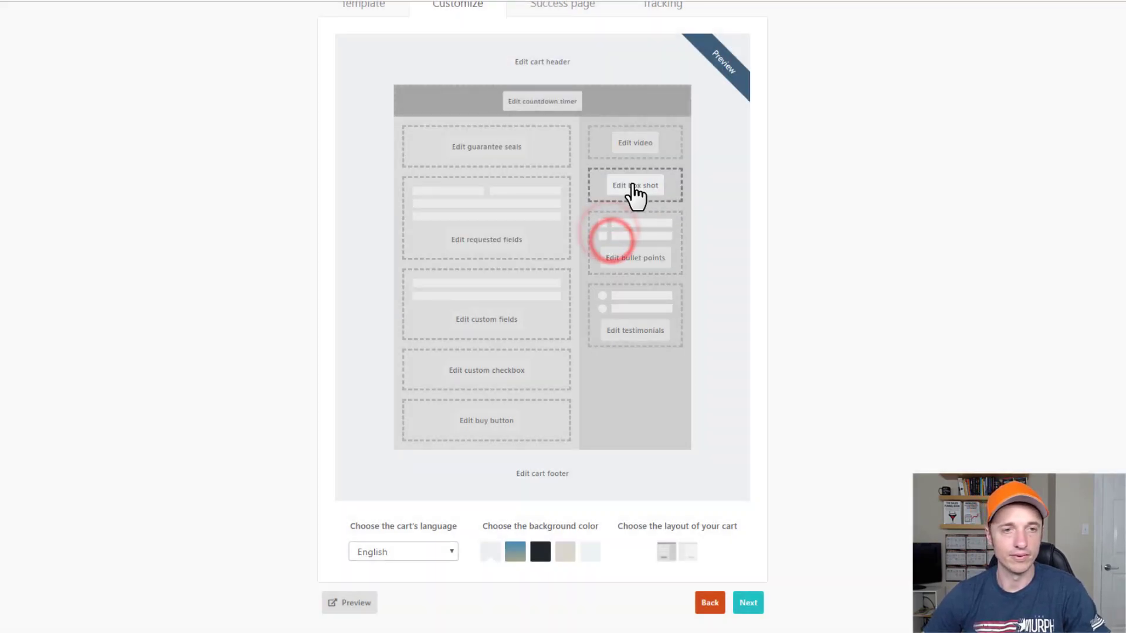
click(632, 183)
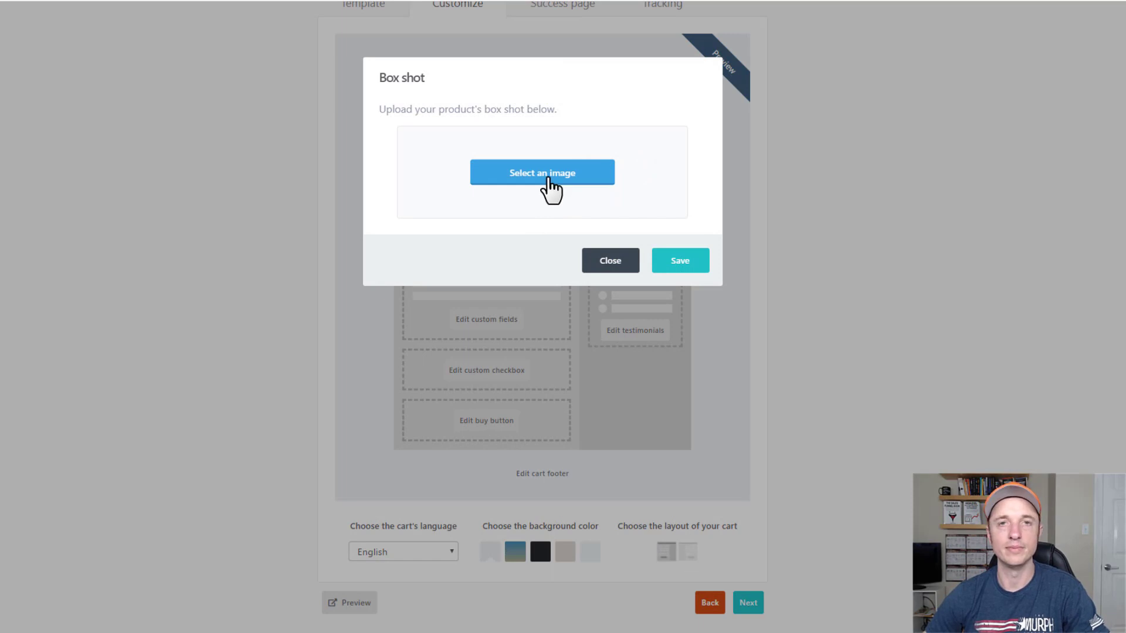
click(611, 264)
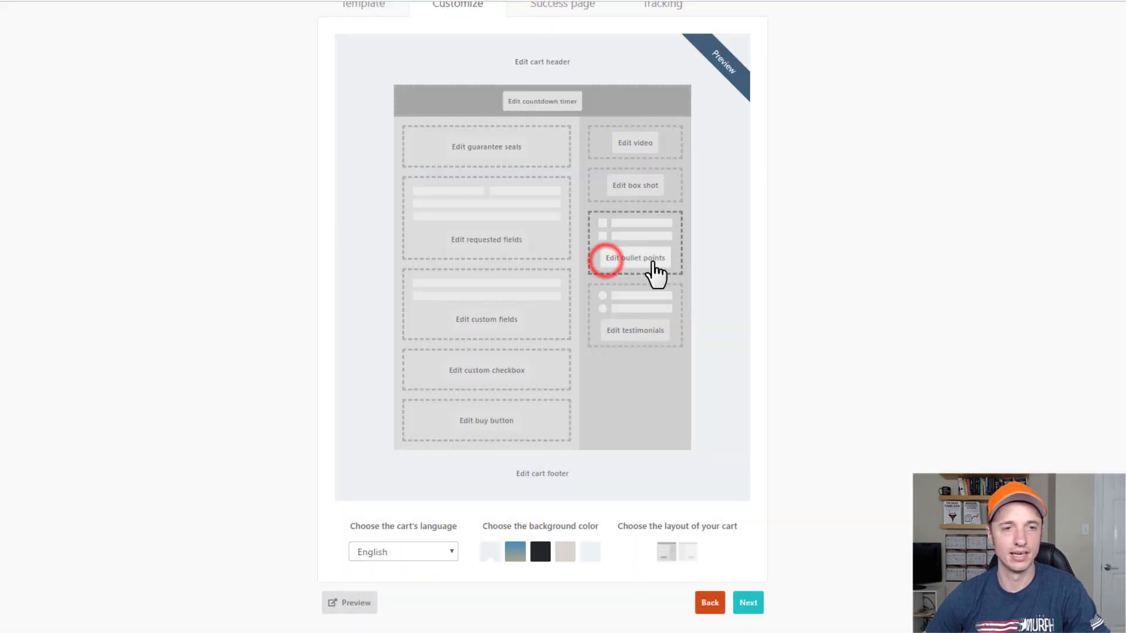
Save four bullet points: 'rtrewtqw', 'fdsg', 'gfsgdfg' and 'ggdsf'.
click(650, 263)
click(586, 144)
text(rtrewtqw)
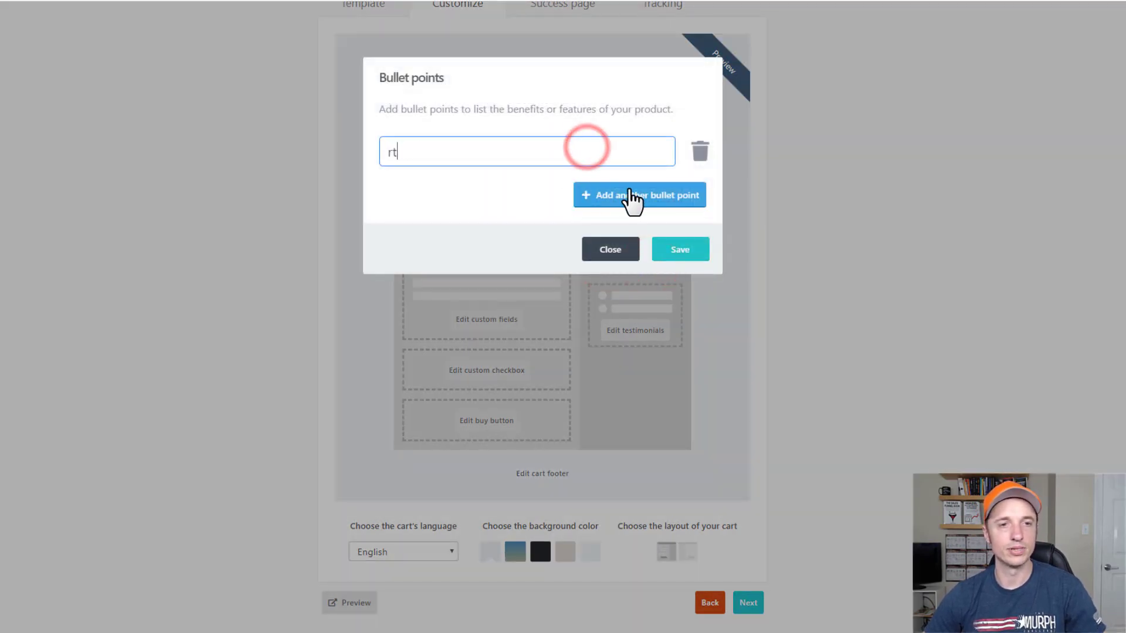
click(647, 195)
click(546, 201)
text(fdsg)
click(630, 235)
click(562, 241)
text(gfsgdfg)
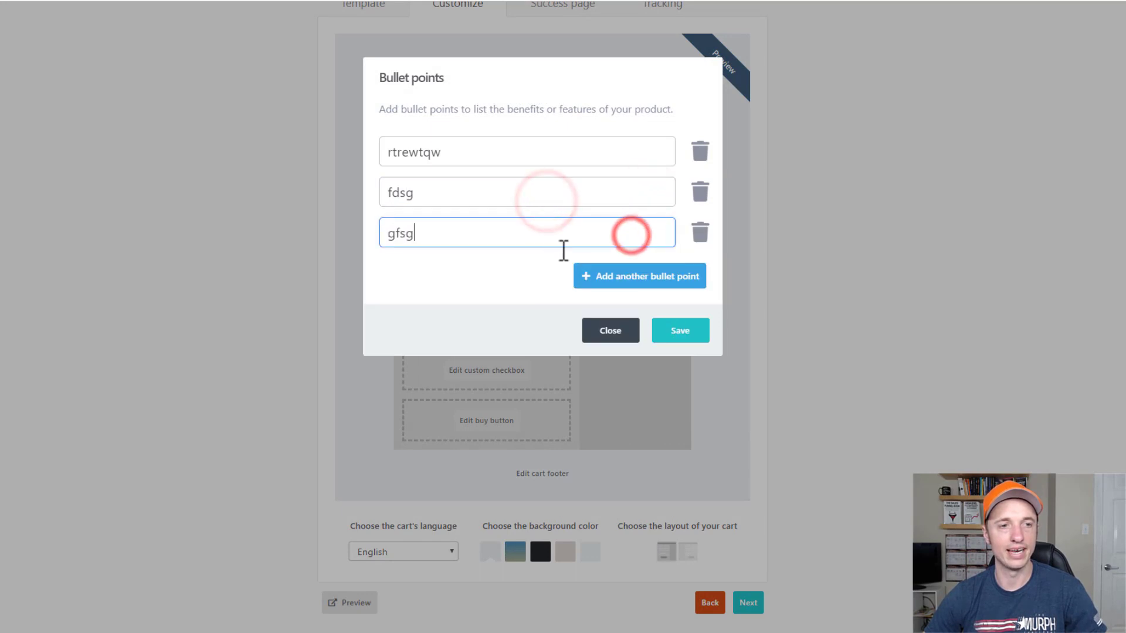
click(641, 276)
click(546, 267)
text(ggdsf)
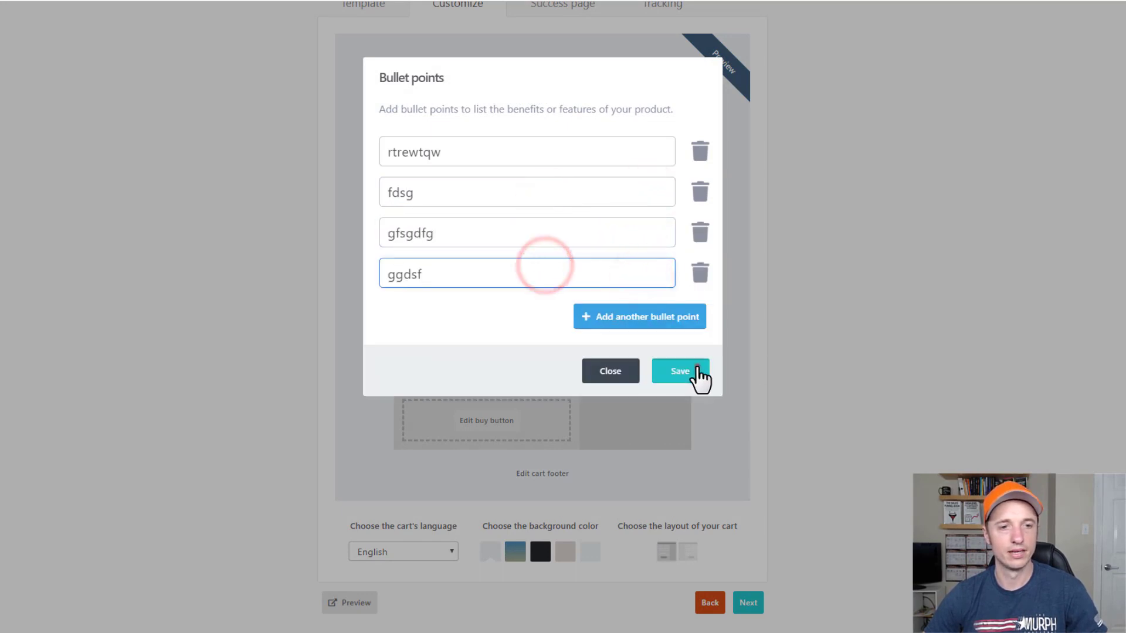
click(697, 370)
Look at the Testimonials editor and close it without adding one.
click(647, 330)
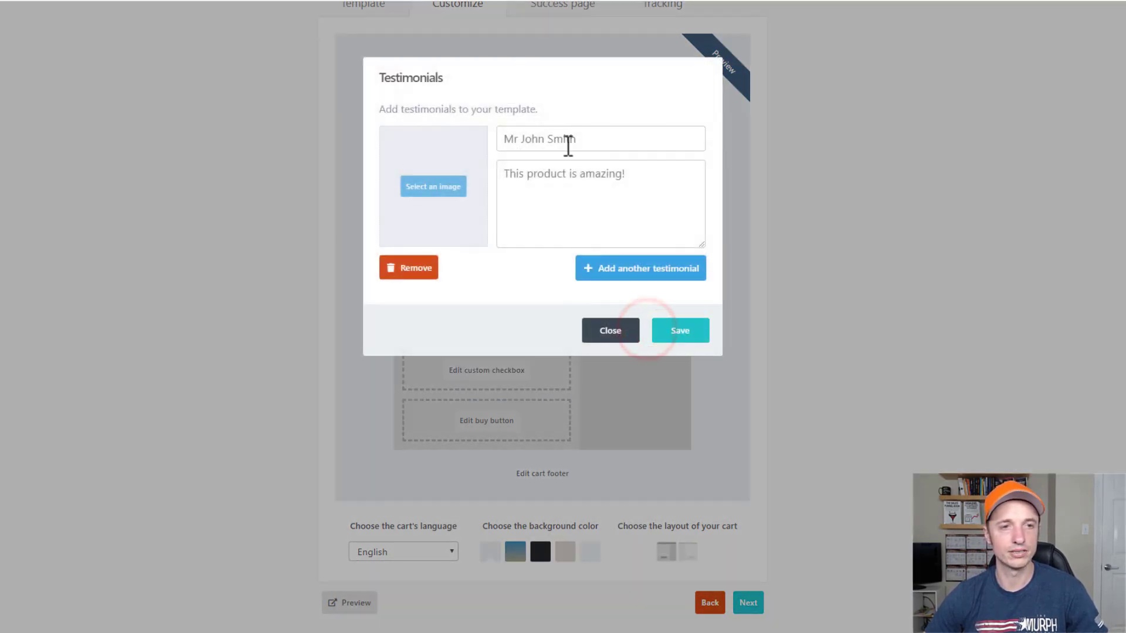
click(539, 146)
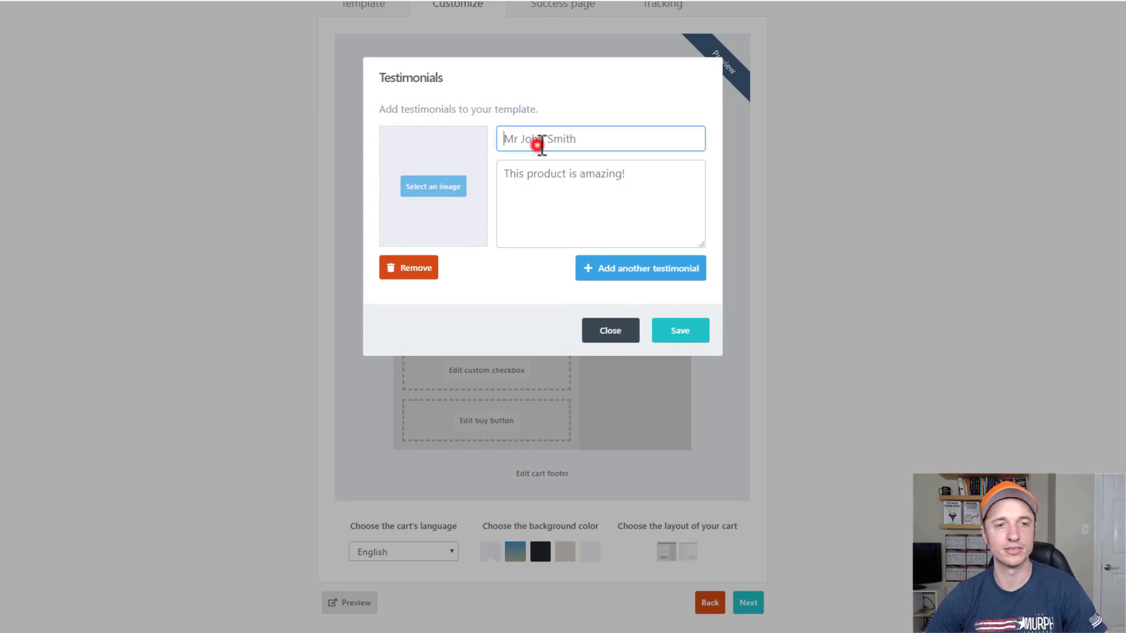
click(615, 333)
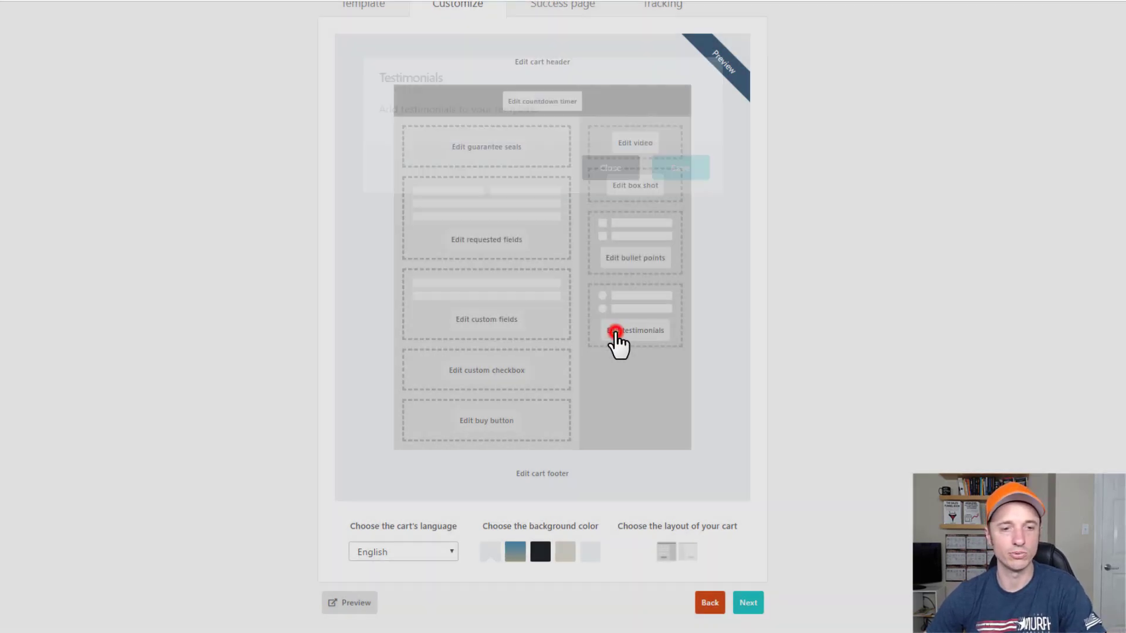
scroll(821, 422, down, 1)
Compare cart background colours and settle on the dark background.
click(514, 516)
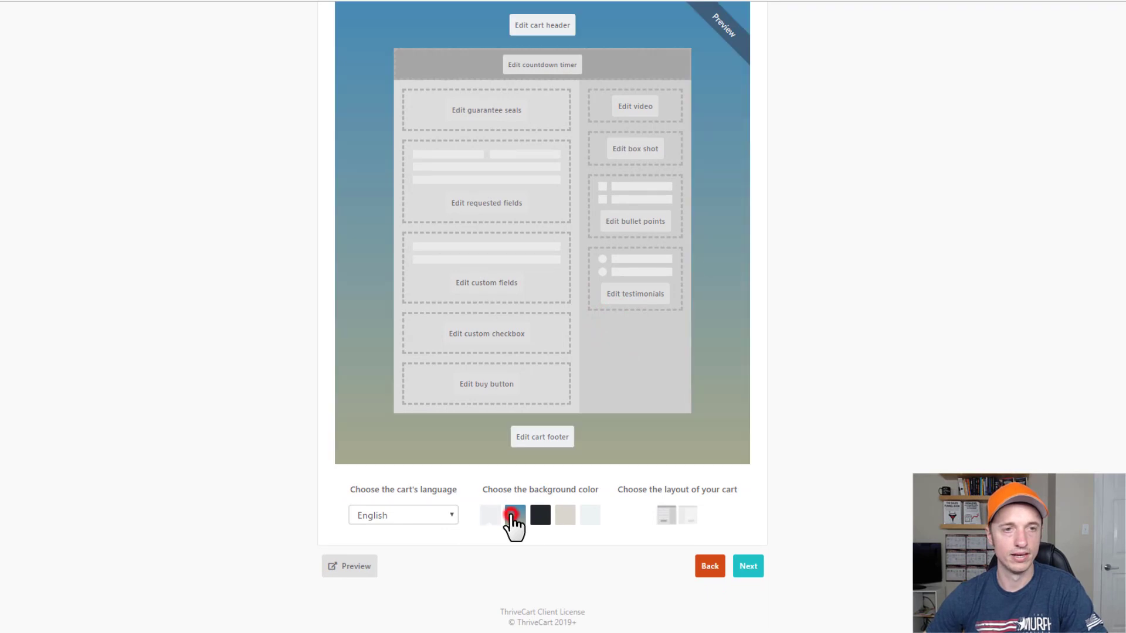
click(540, 517)
click(562, 517)
click(591, 520)
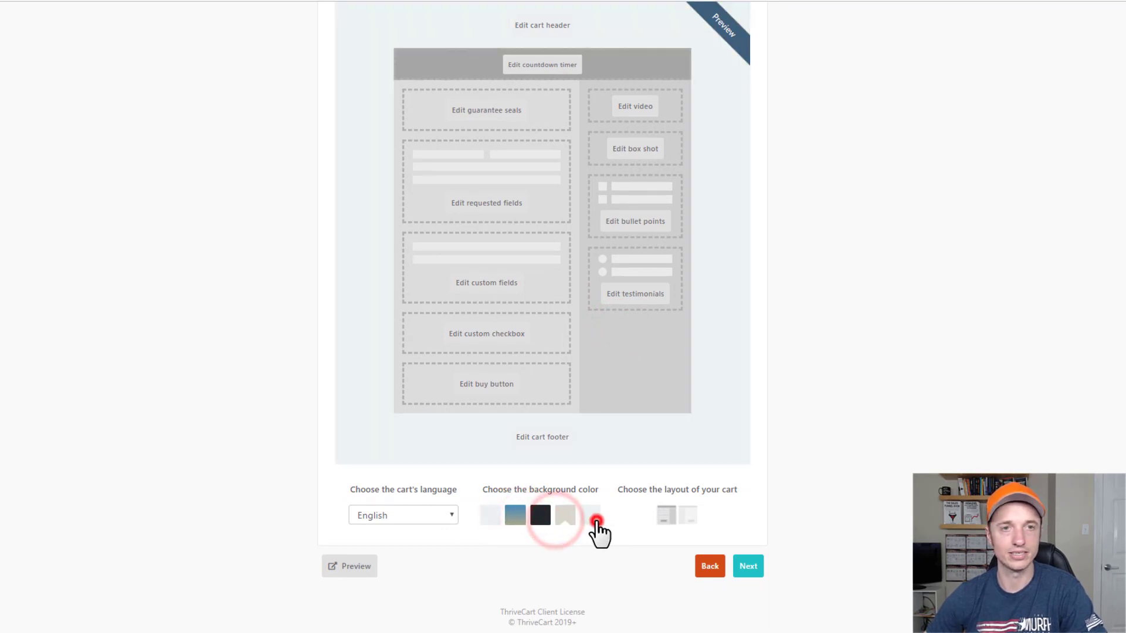
click(540, 518)
click(493, 520)
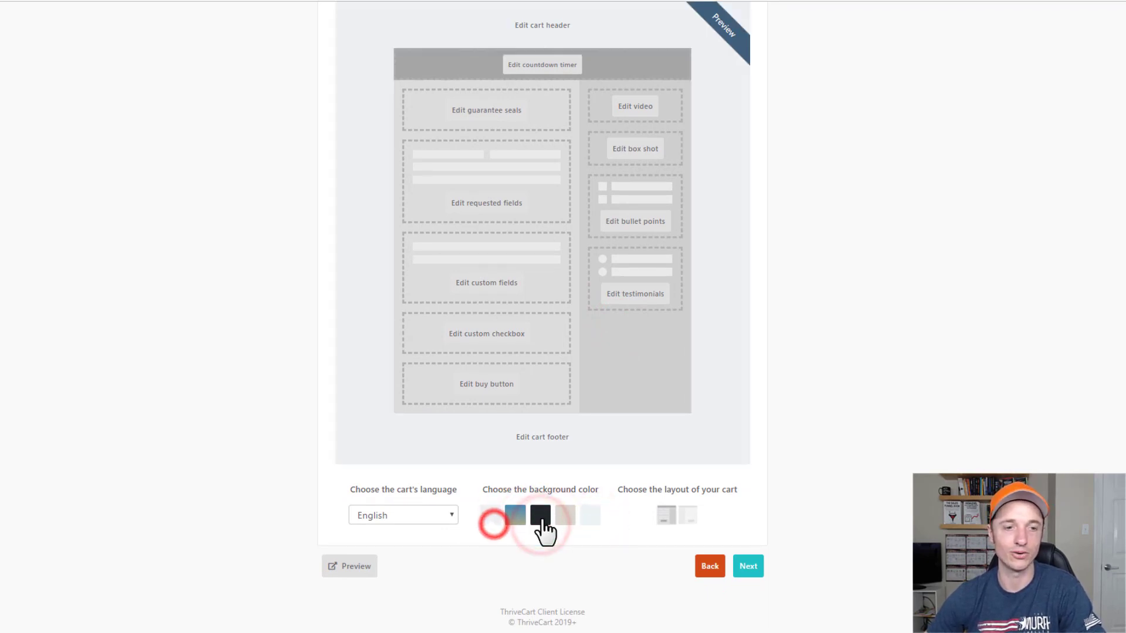
click(542, 520)
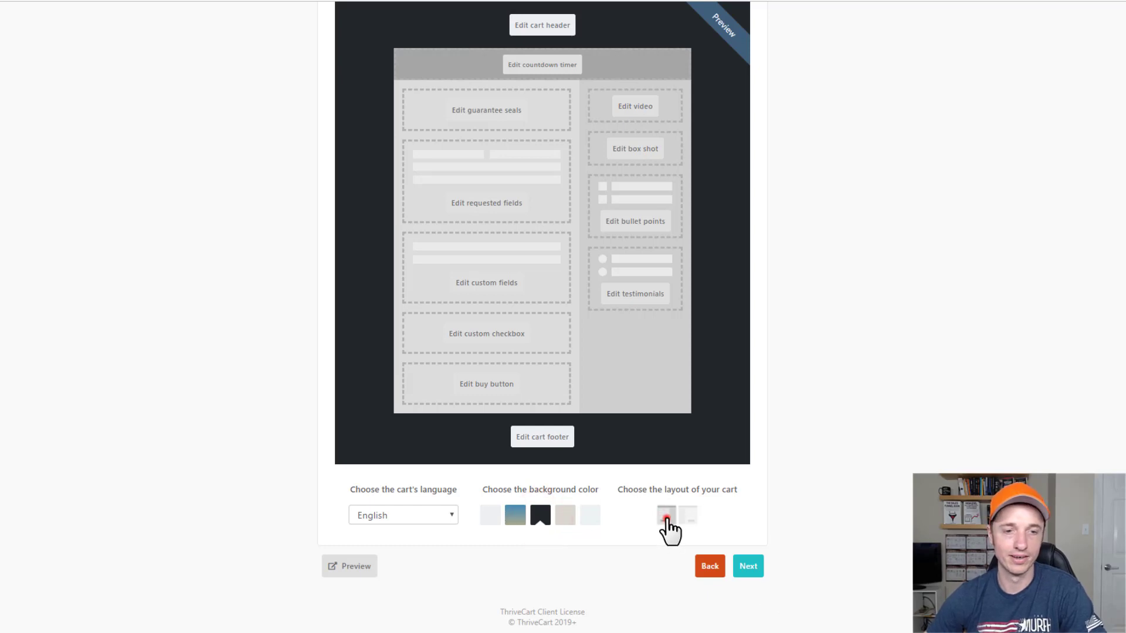
Put the cart sidebar on the left and preview the checkout page.
click(689, 515)
click(667, 516)
click(689, 514)
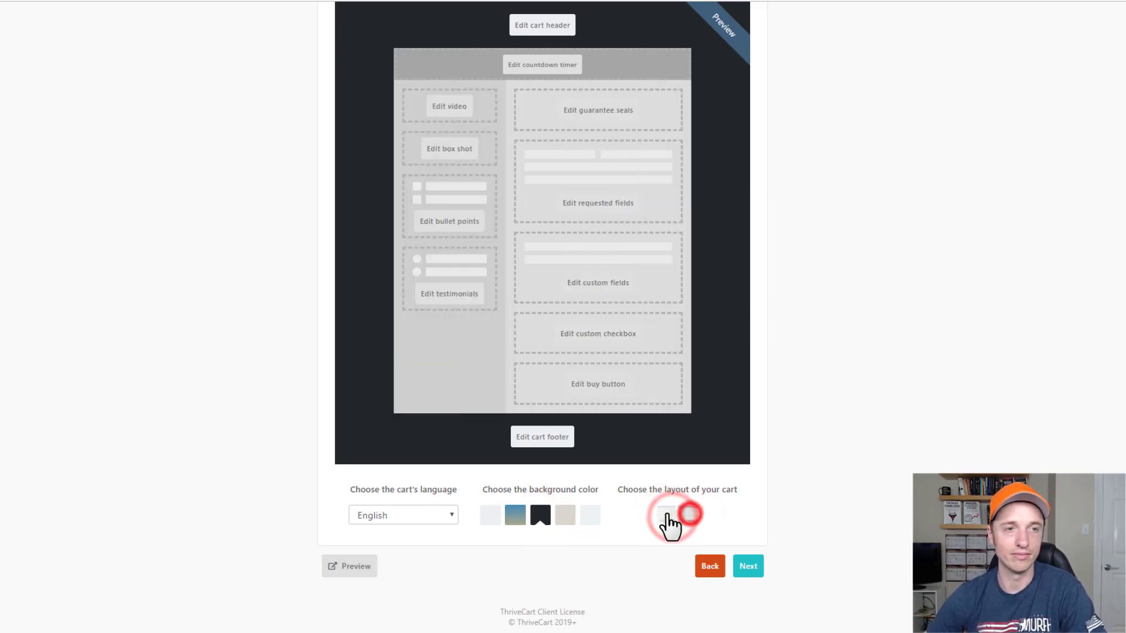
click(668, 516)
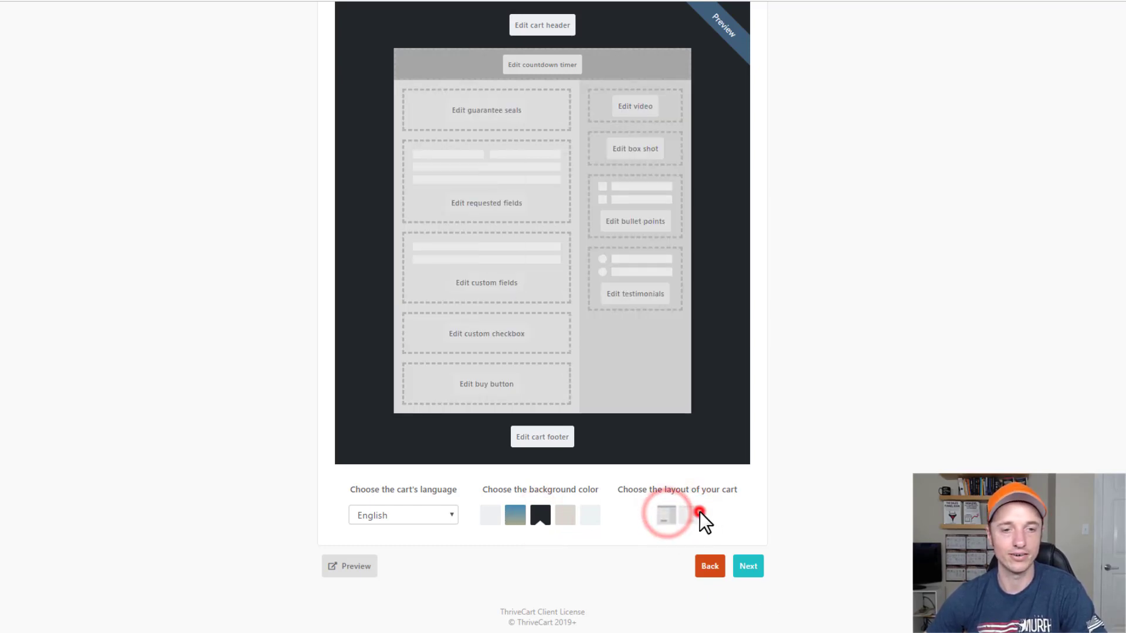
click(698, 513)
click(667, 517)
click(690, 515)
click(666, 516)
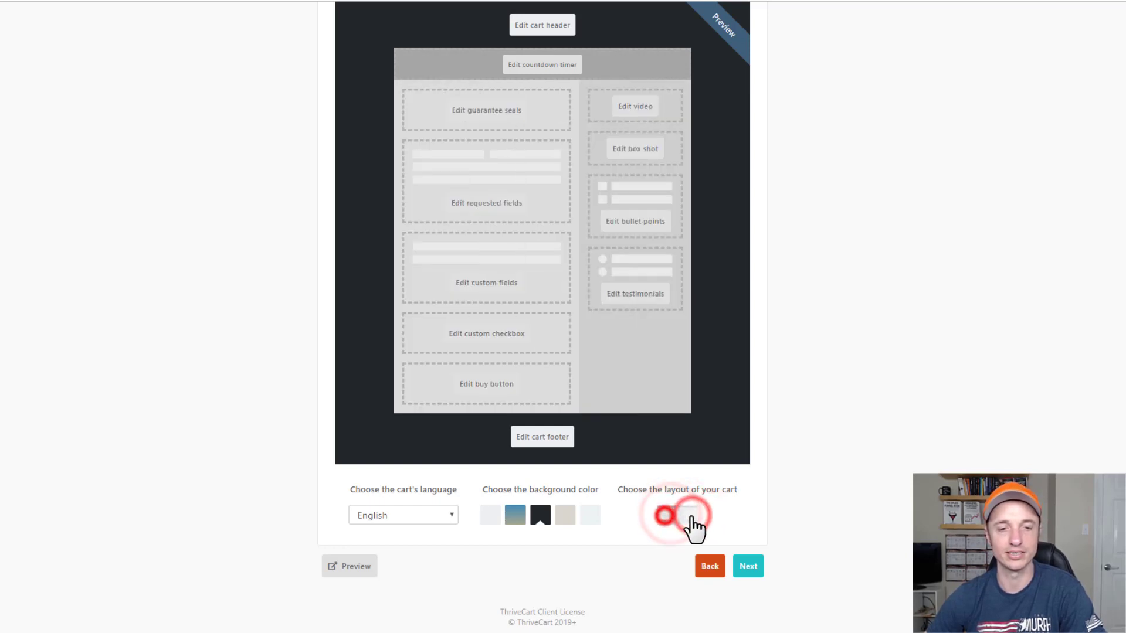
click(690, 515)
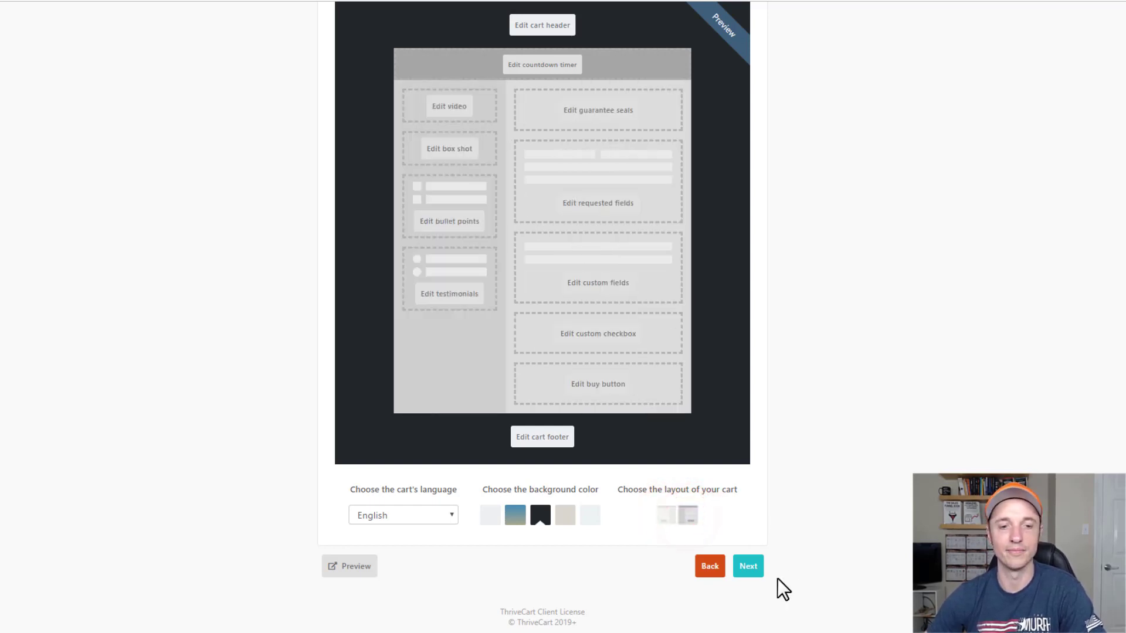
click(352, 567)
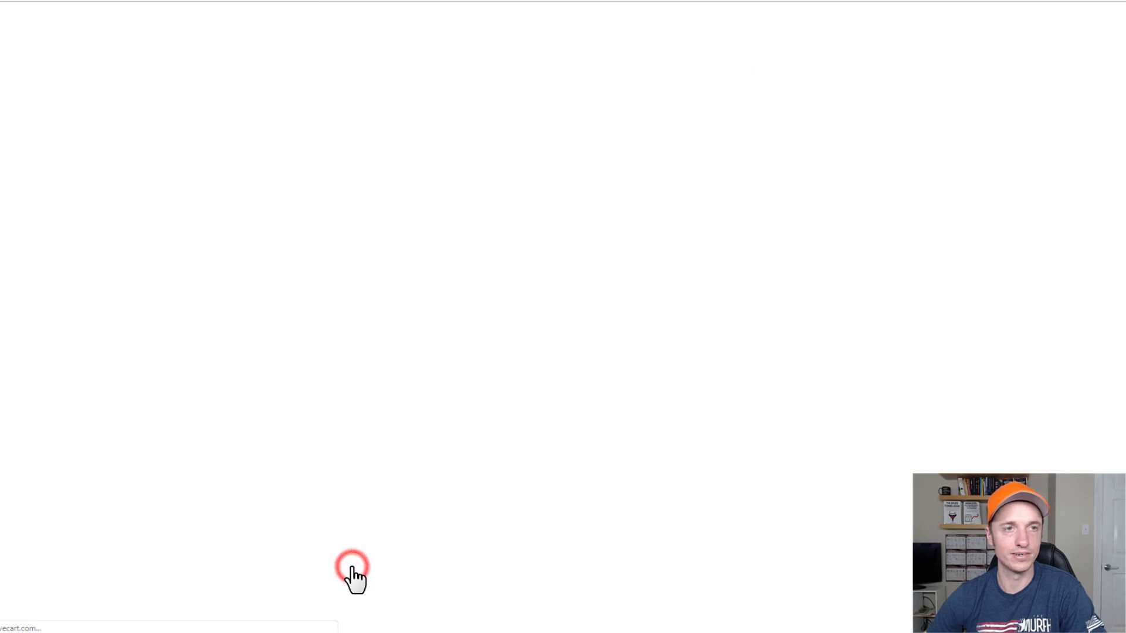
In the checkout preview, settle on the One-time payment ($297.00) pricing option.
click(450, 65)
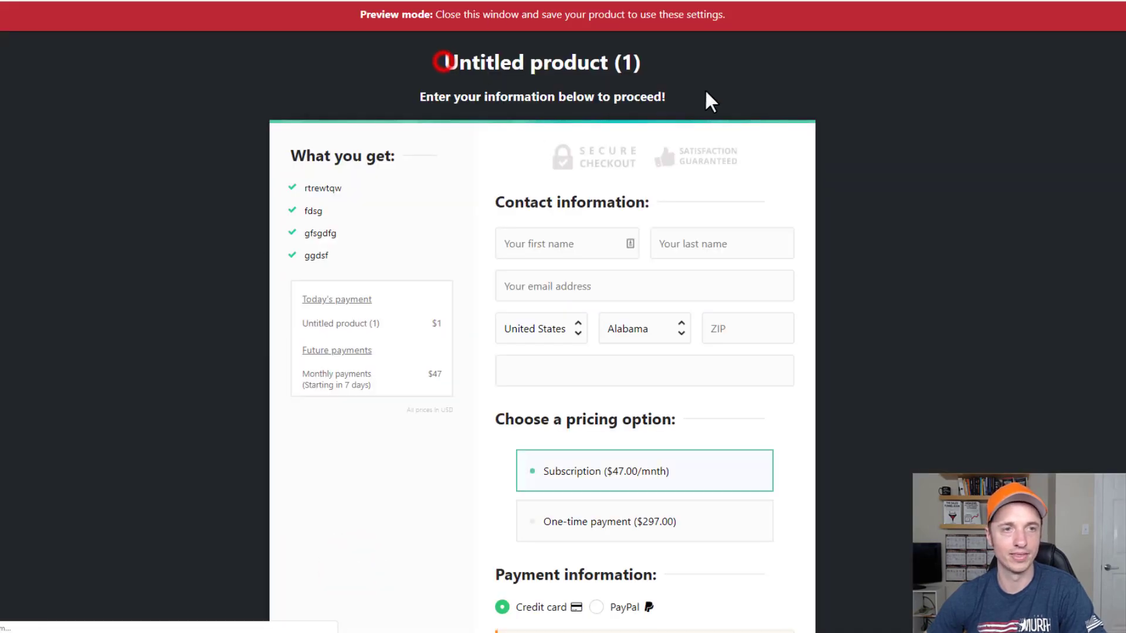
scroll(603, 188, down, 6)
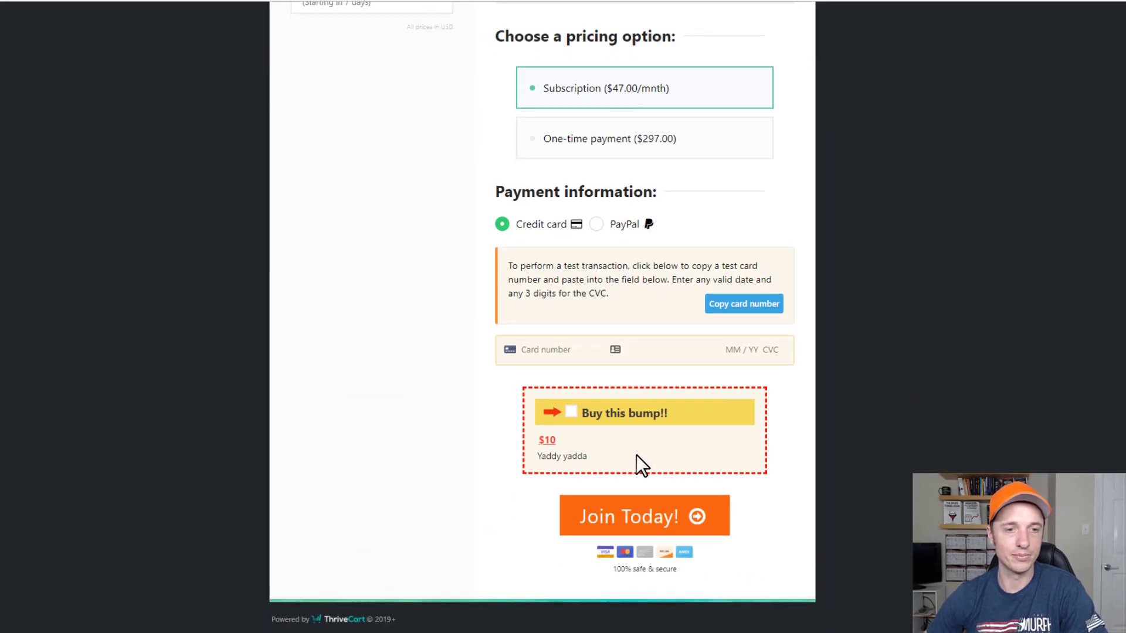
scroll(636, 464, up, 6)
click(359, 190)
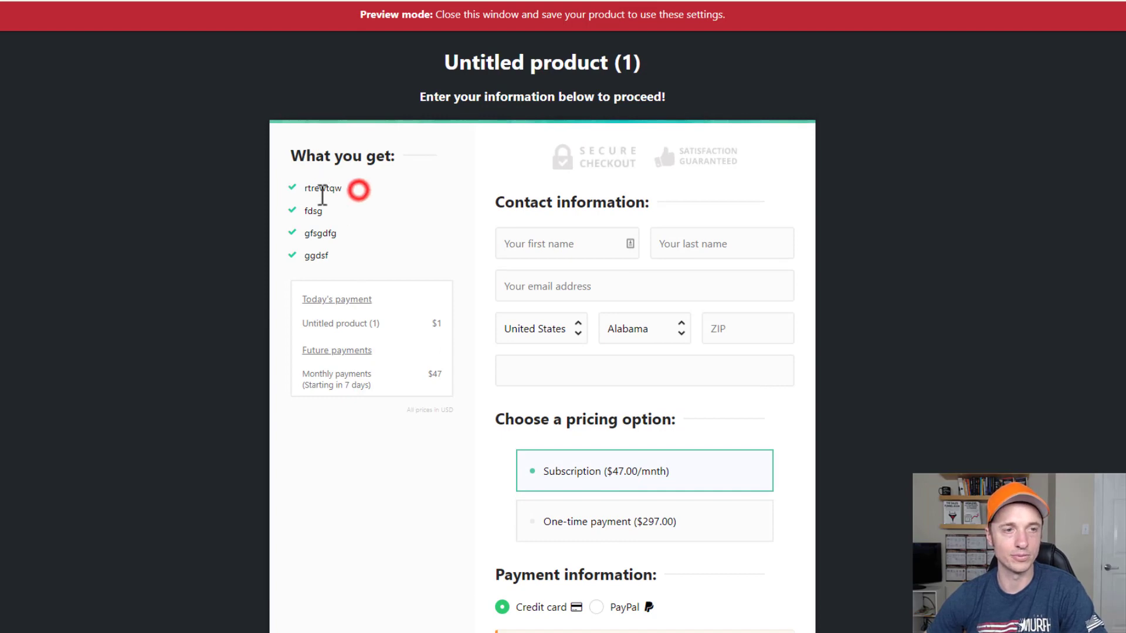
scroll(605, 191, down, 5)
click(610, 208)
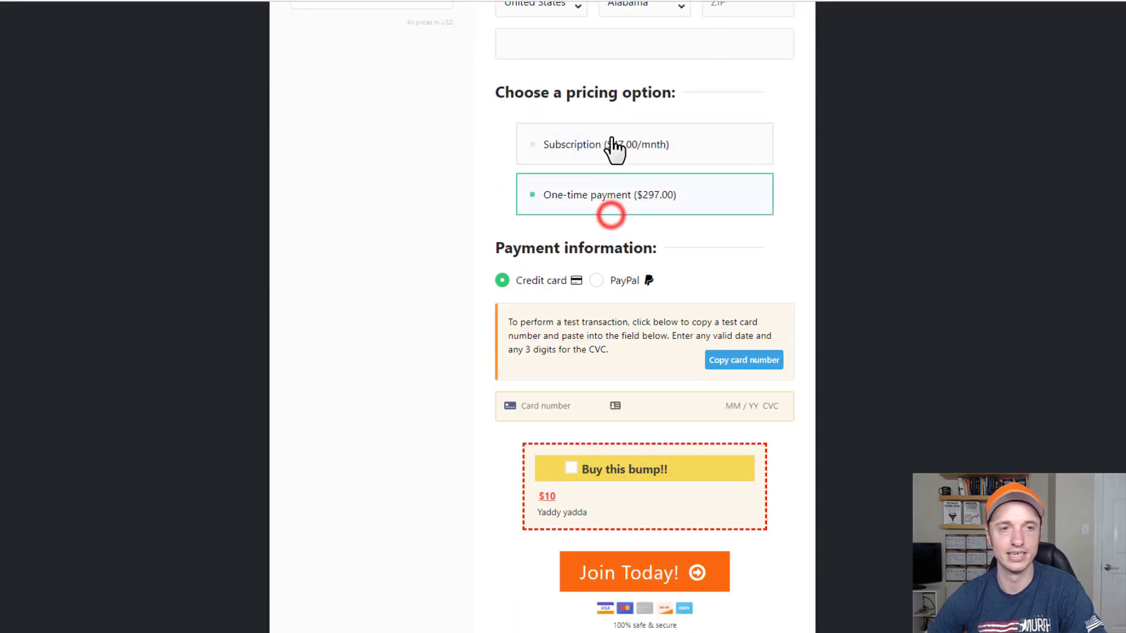
click(609, 141)
click(613, 187)
click(617, 142)
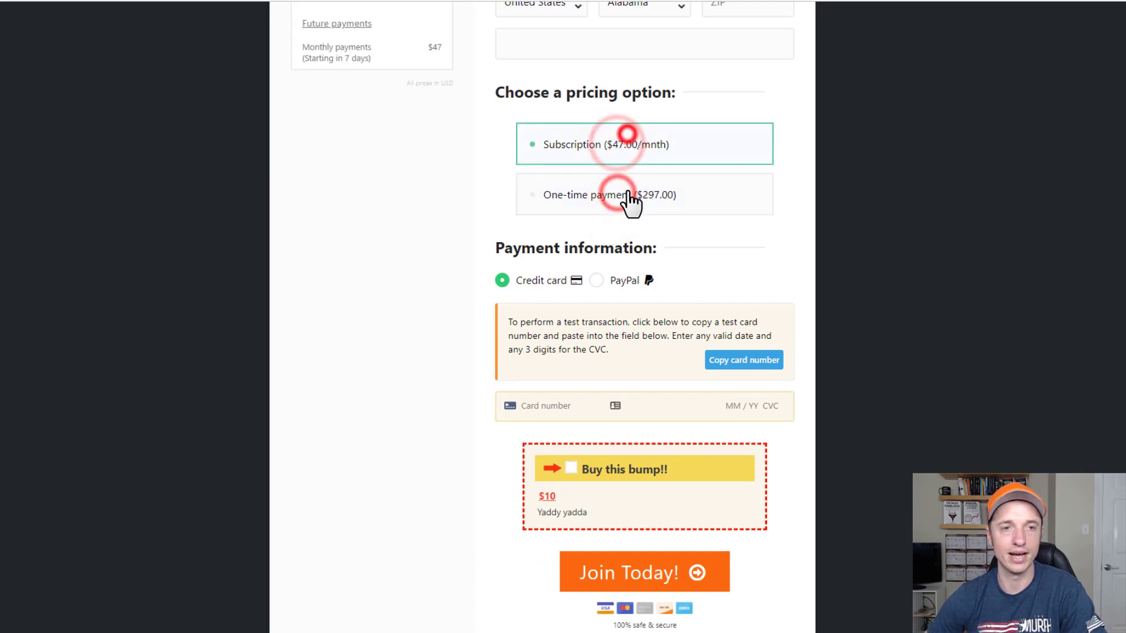
click(627, 197)
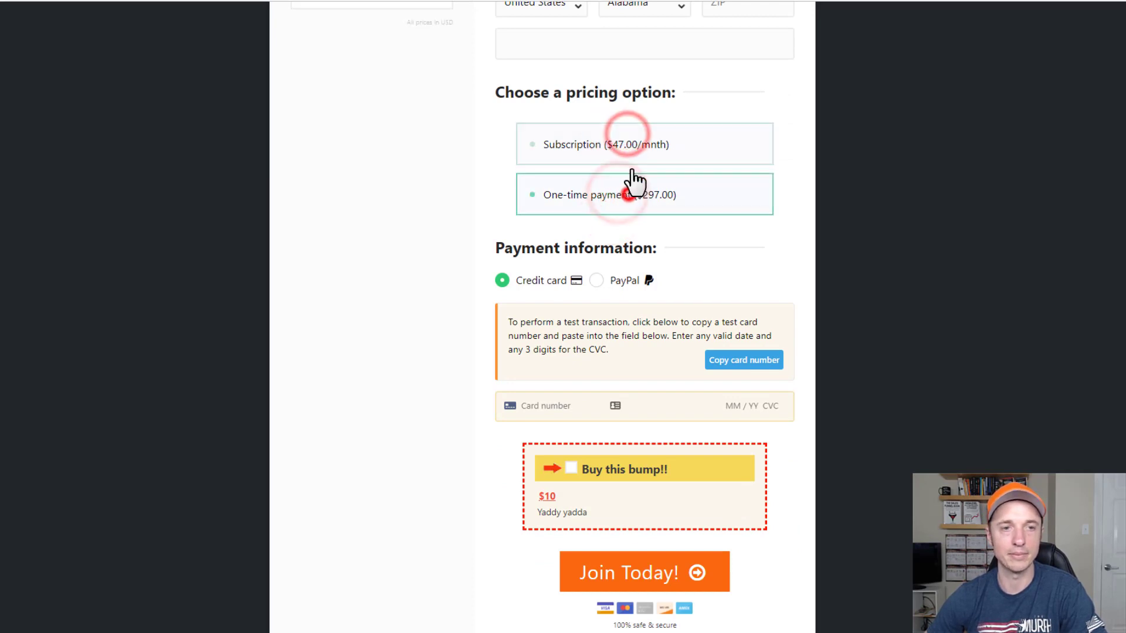
Leave credit card as the payment method and tick the $10 Buy this bump!! offer.
click(523, 282)
click(623, 282)
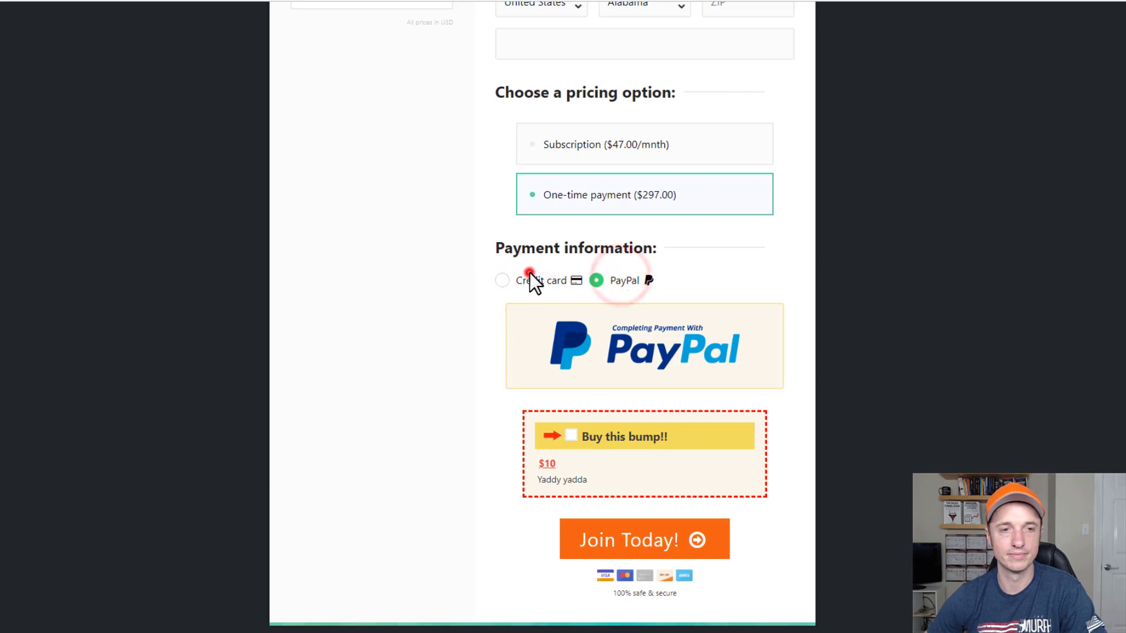
click(527, 279)
click(613, 280)
click(524, 282)
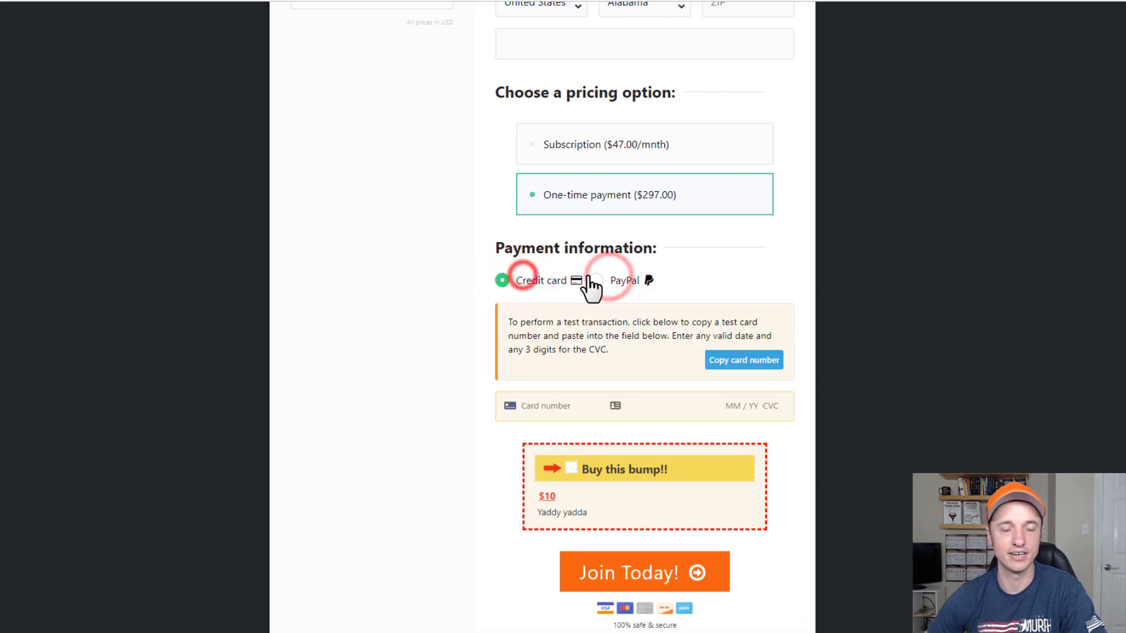
scroll(592, 279, down, 1)
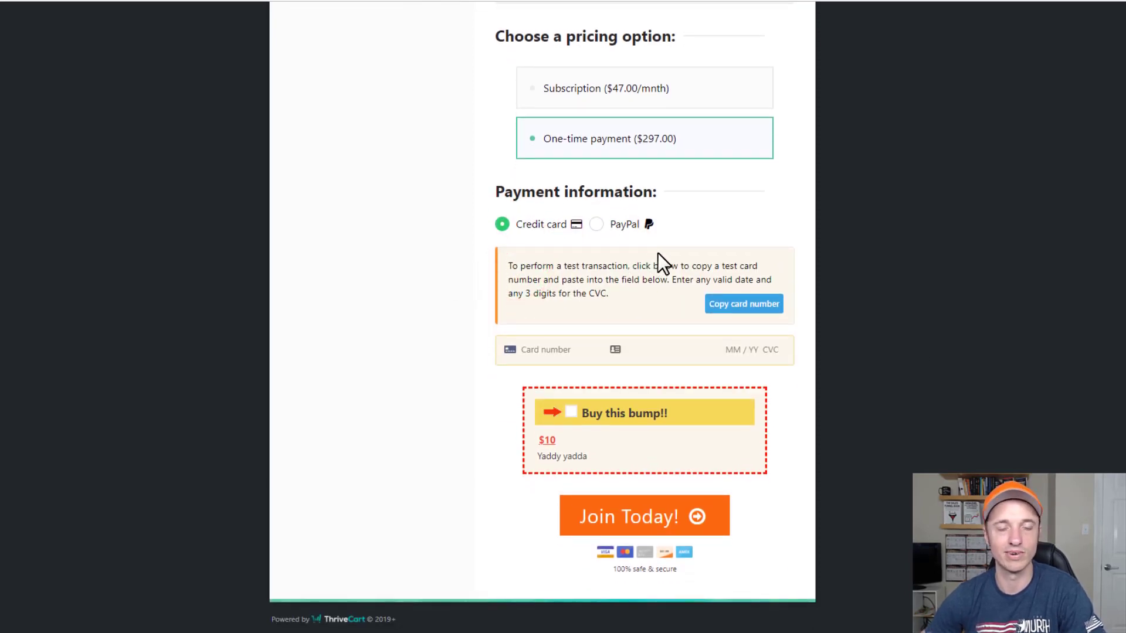
click(633, 225)
click(531, 259)
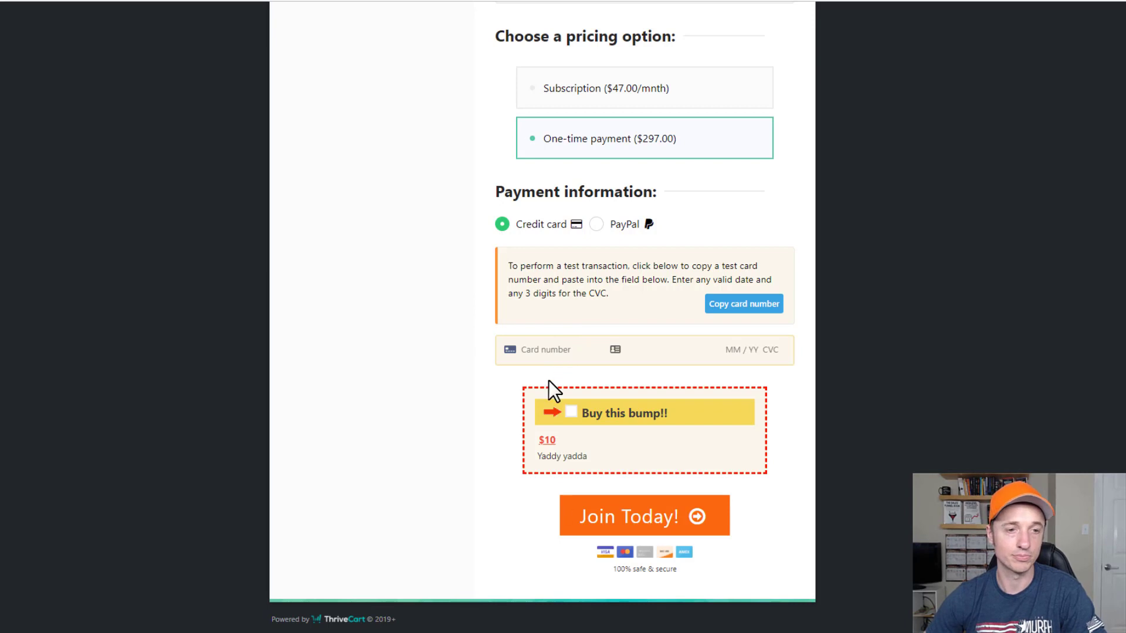
click(548, 345)
click(571, 412)
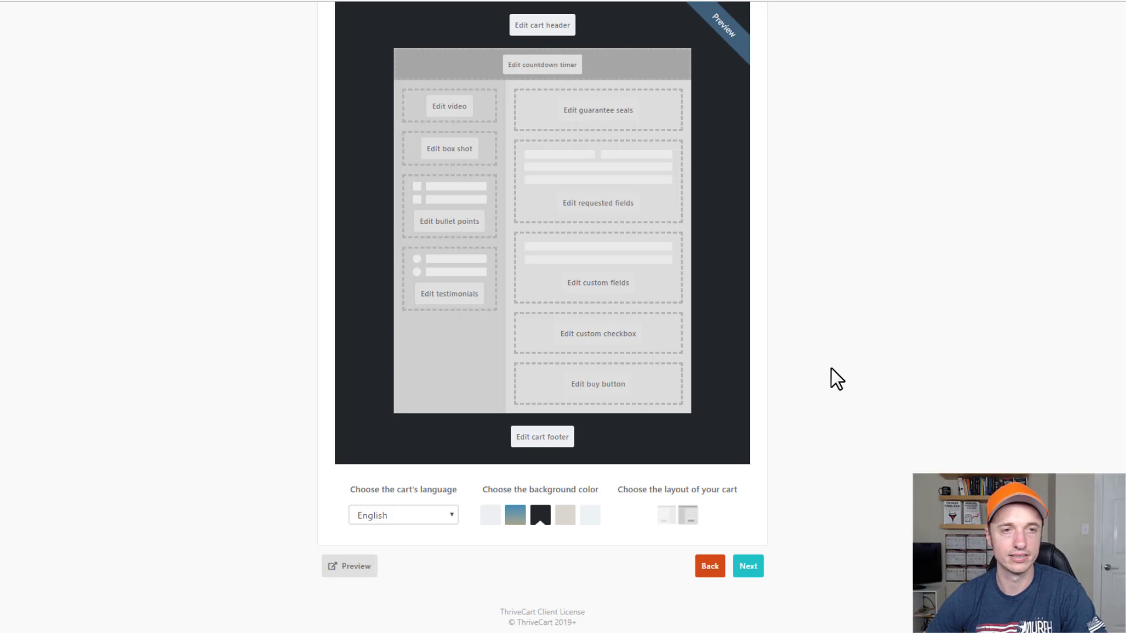
Move on to the success page settings and inspect the headline without changing it.
scroll(837, 380, up, 3)
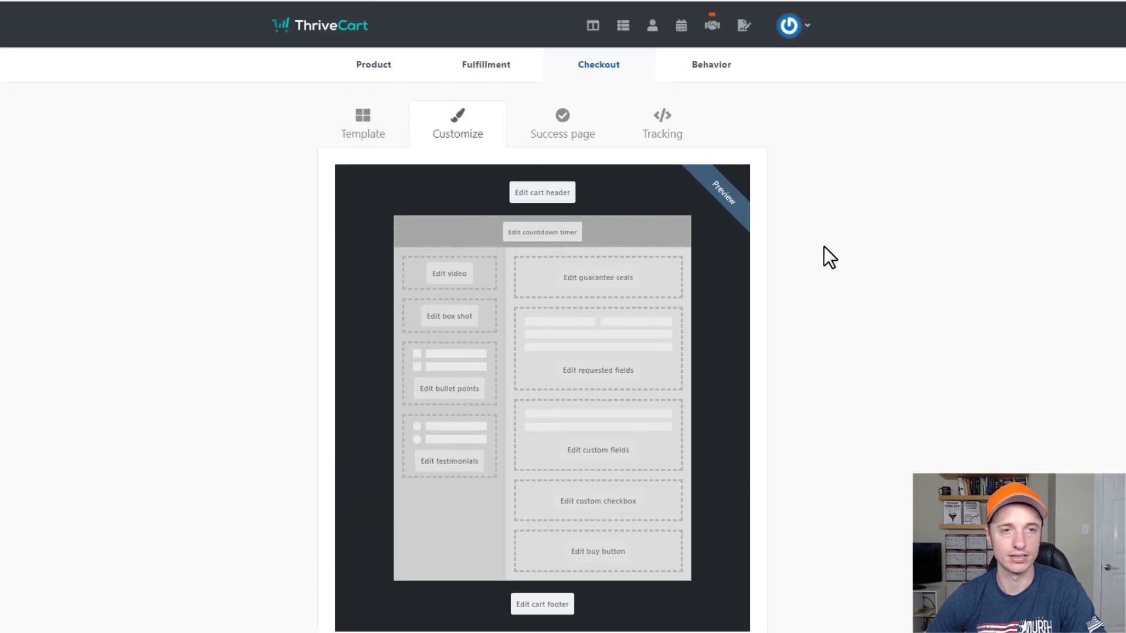
scroll(824, 256, down, 3)
click(749, 566)
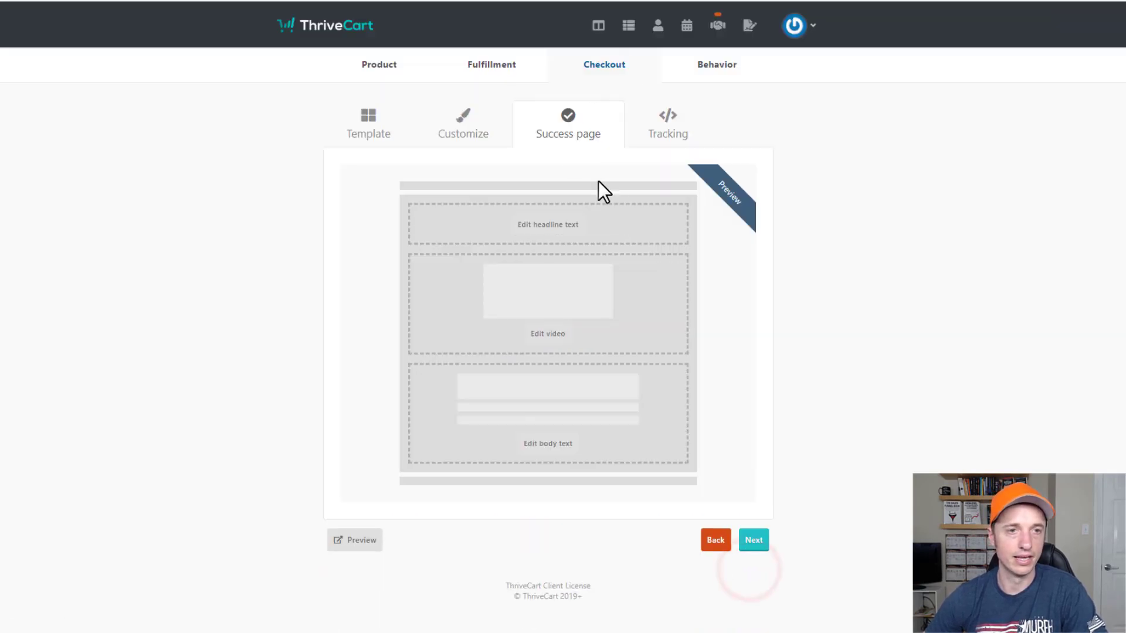
click(568, 228)
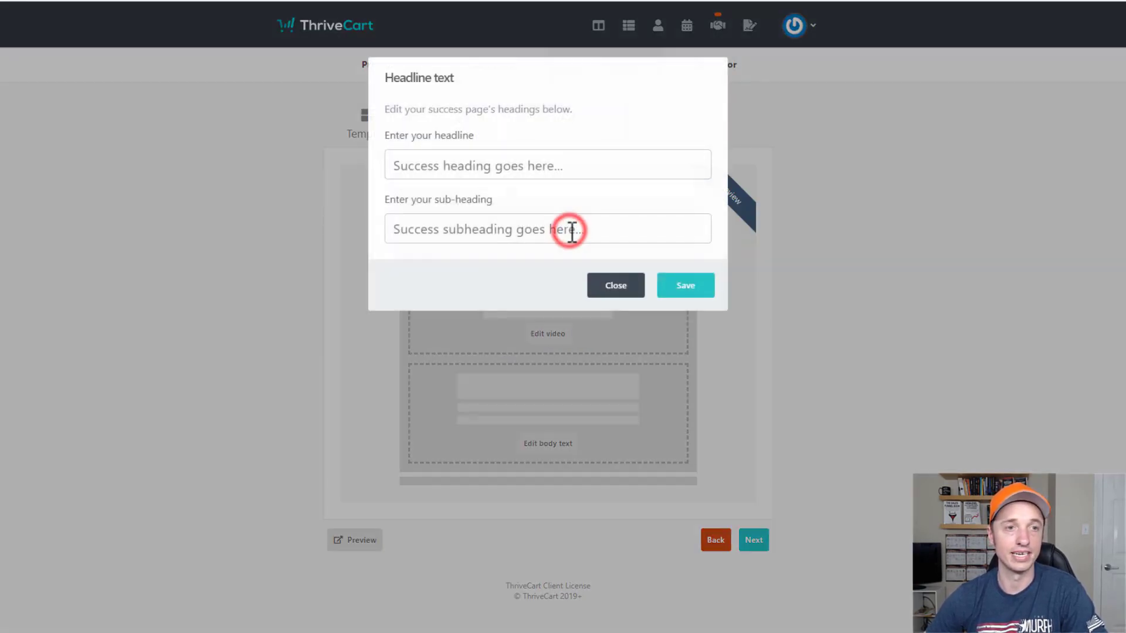
click(455, 166)
click(499, 235)
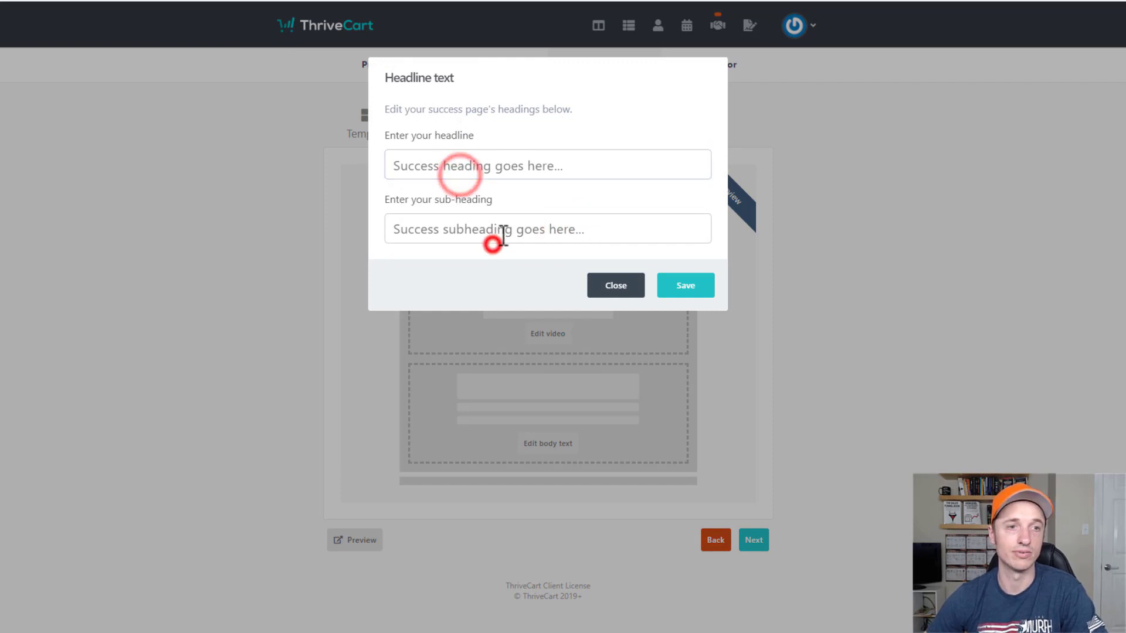
click(607, 284)
Check the success page video settings unchanged, then preview the default success page.
click(551, 336)
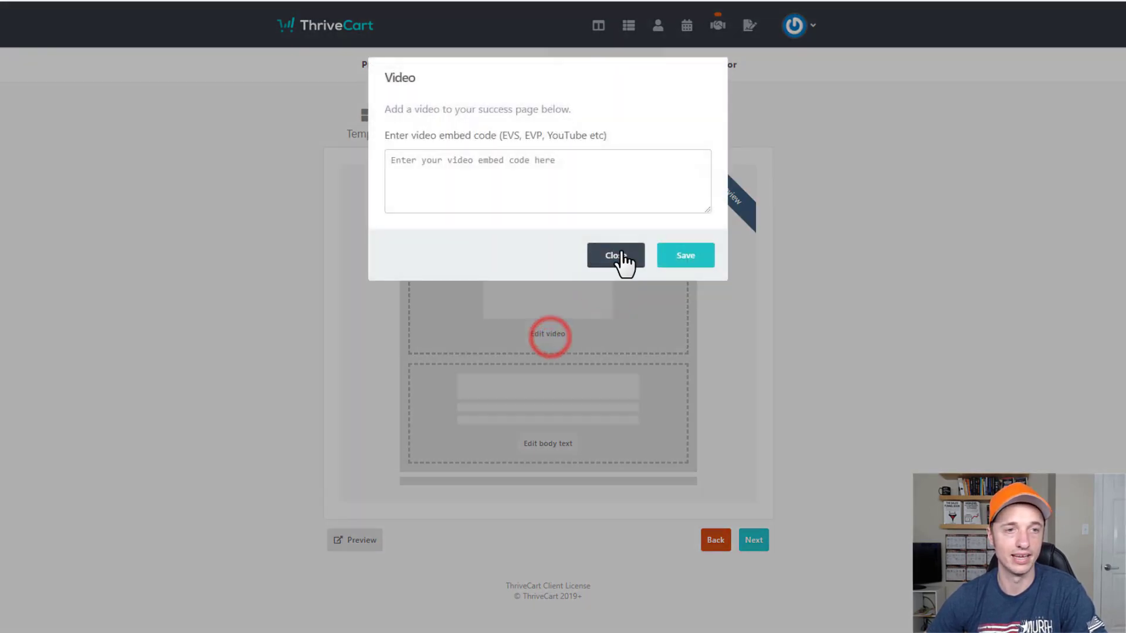
click(610, 259)
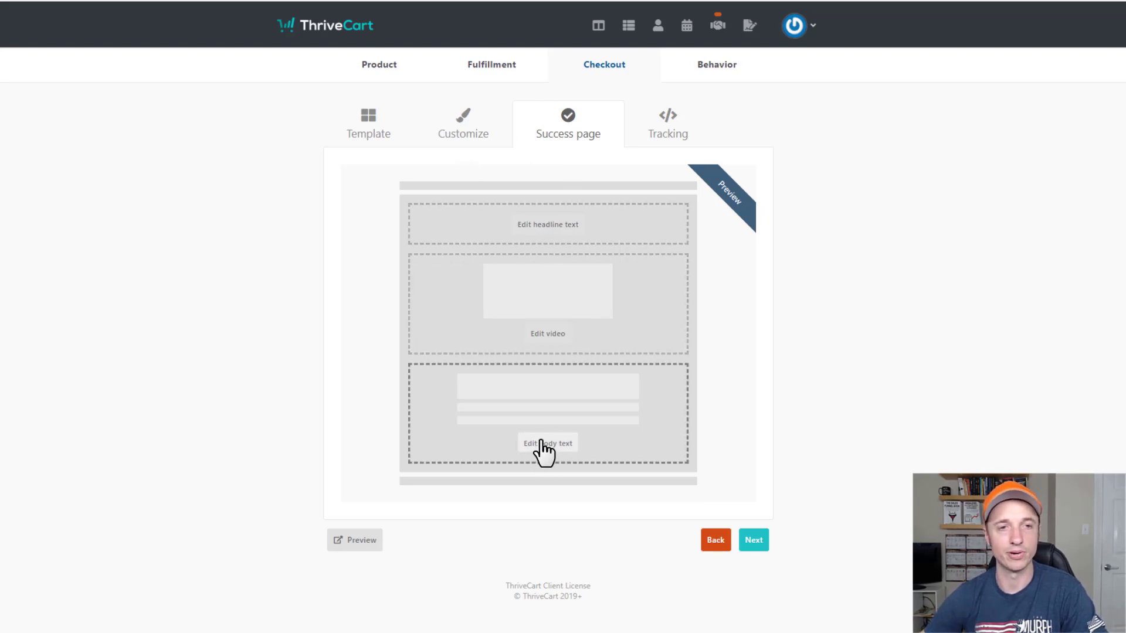
click(373, 540)
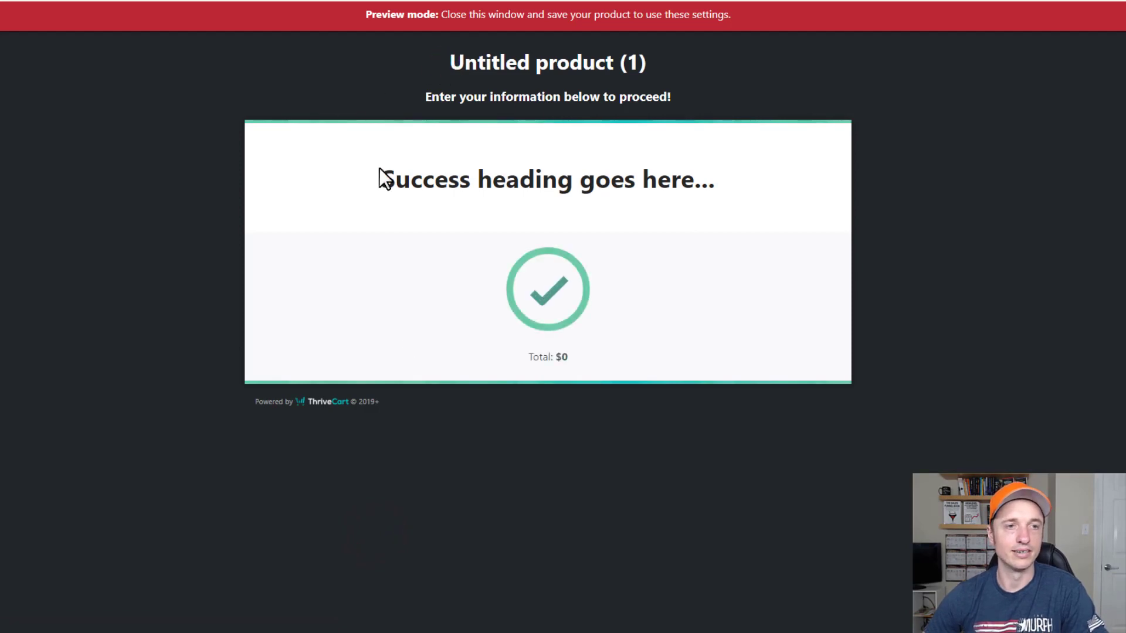
click(623, 175)
Close the preview, keep Fulfillment's after-purchase action on Display their total/invoice, and reopen Success page.
key(ctrl+w)
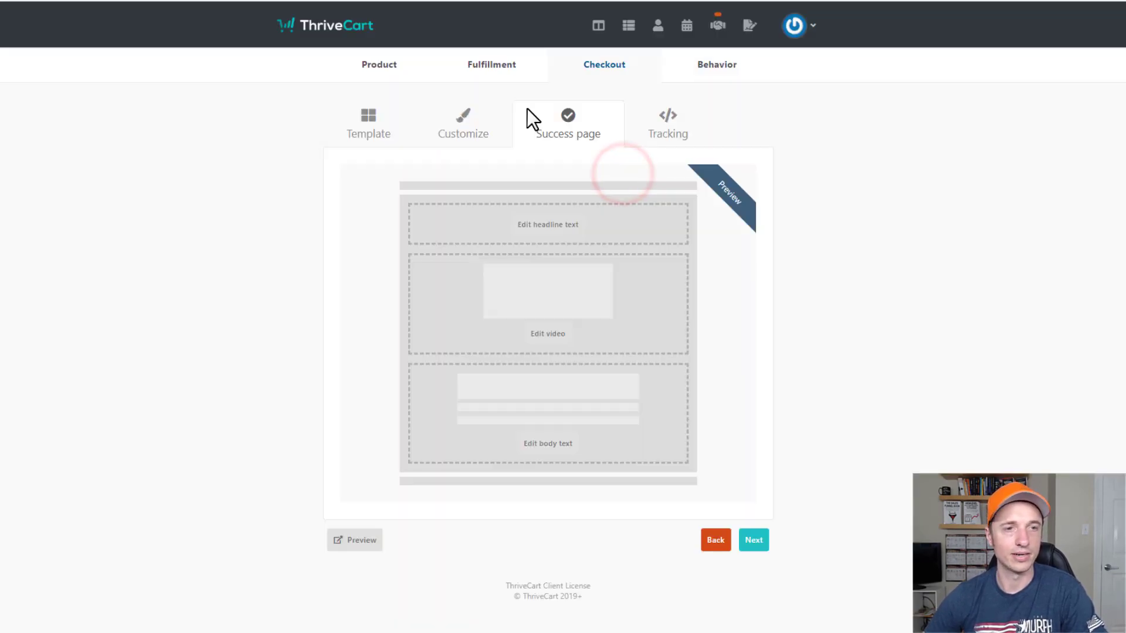
click(497, 68)
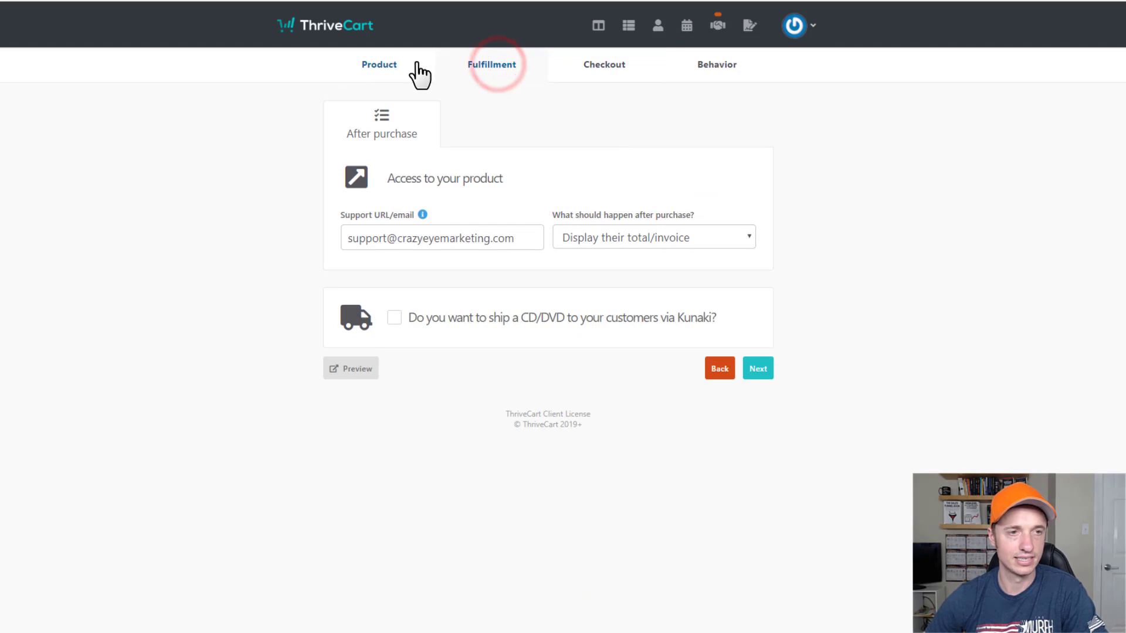
click(645, 242)
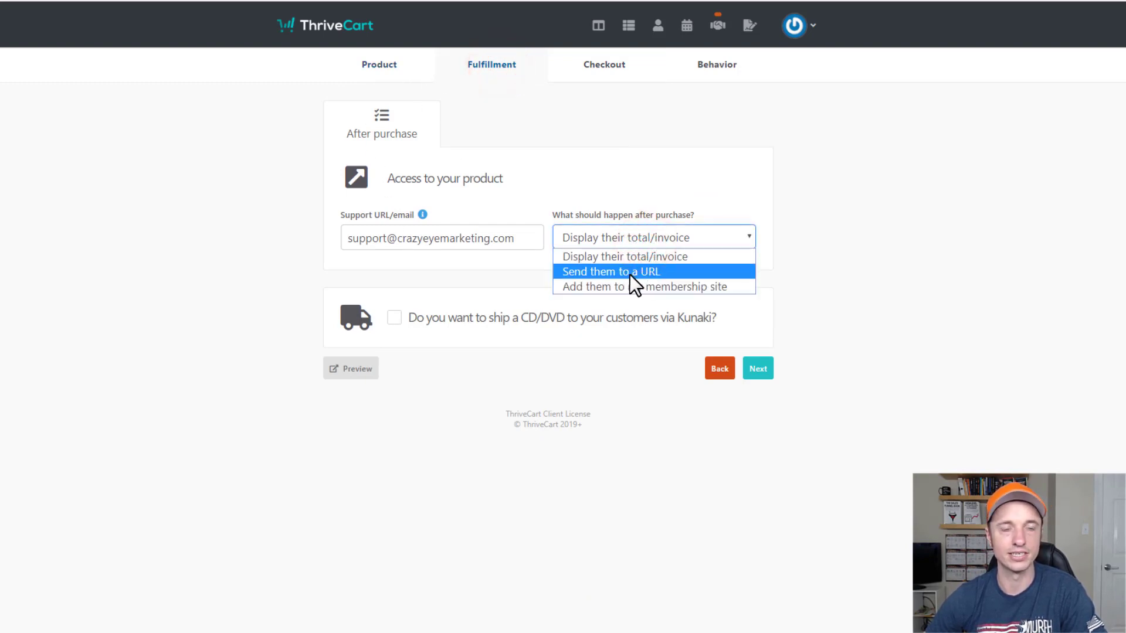
click(706, 256)
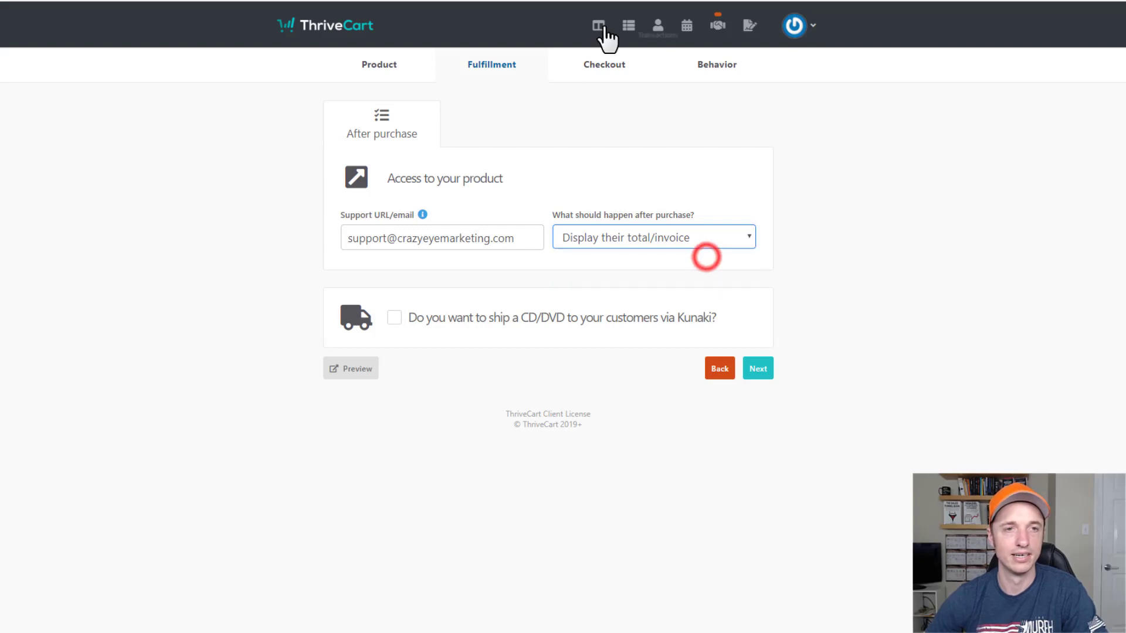
click(617, 69)
click(571, 129)
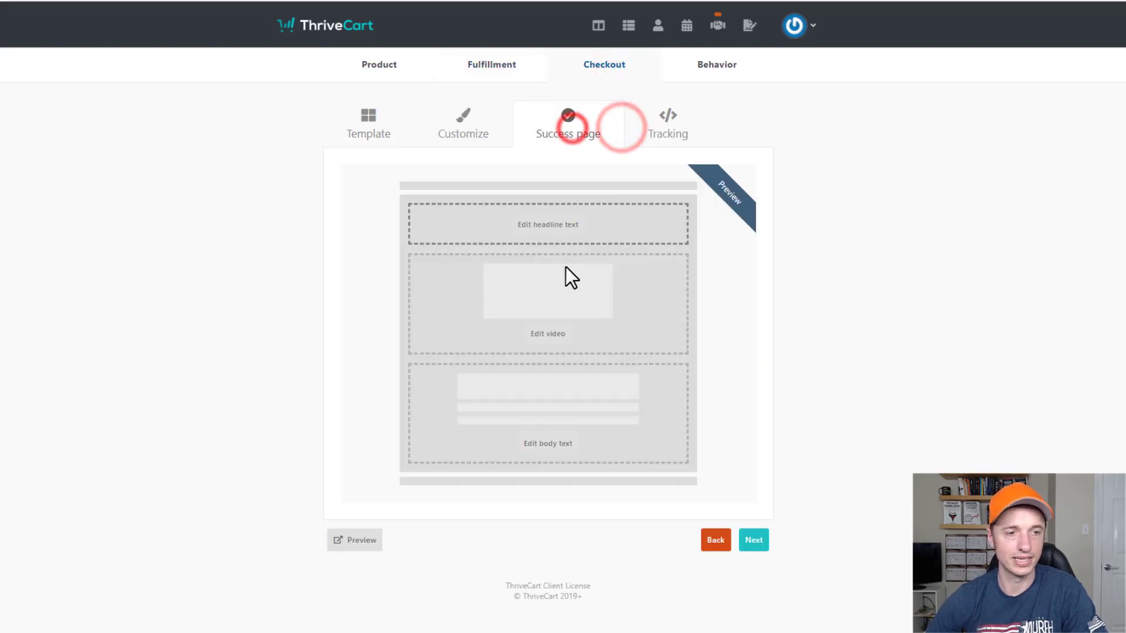
On the Tracking tab, switch on tracking code and select the all-pages code box.
click(757, 539)
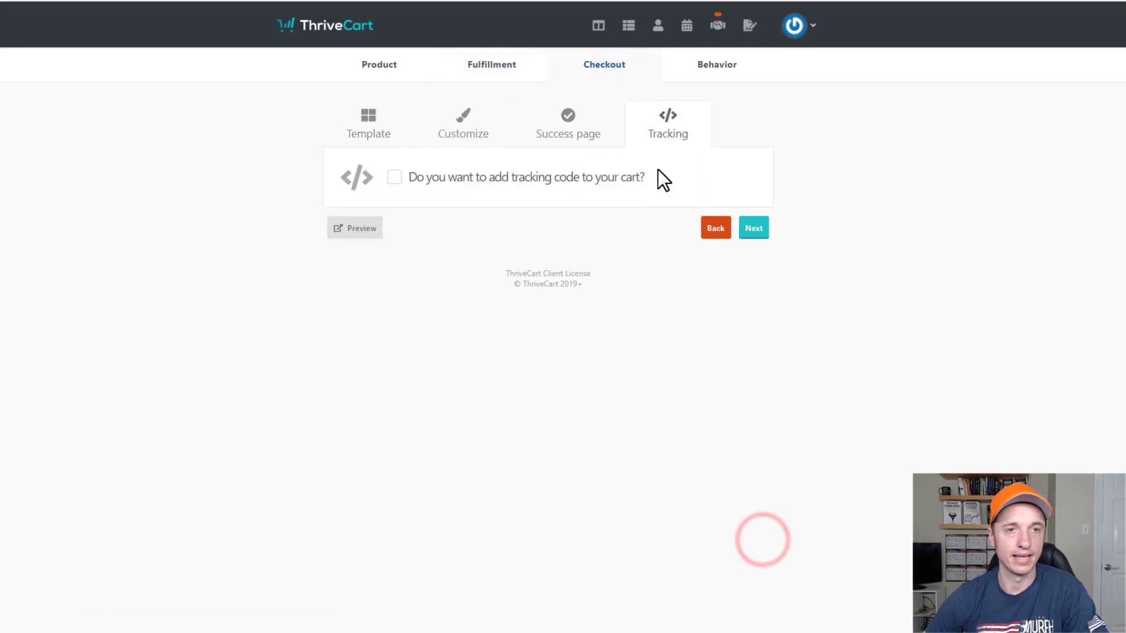
click(395, 180)
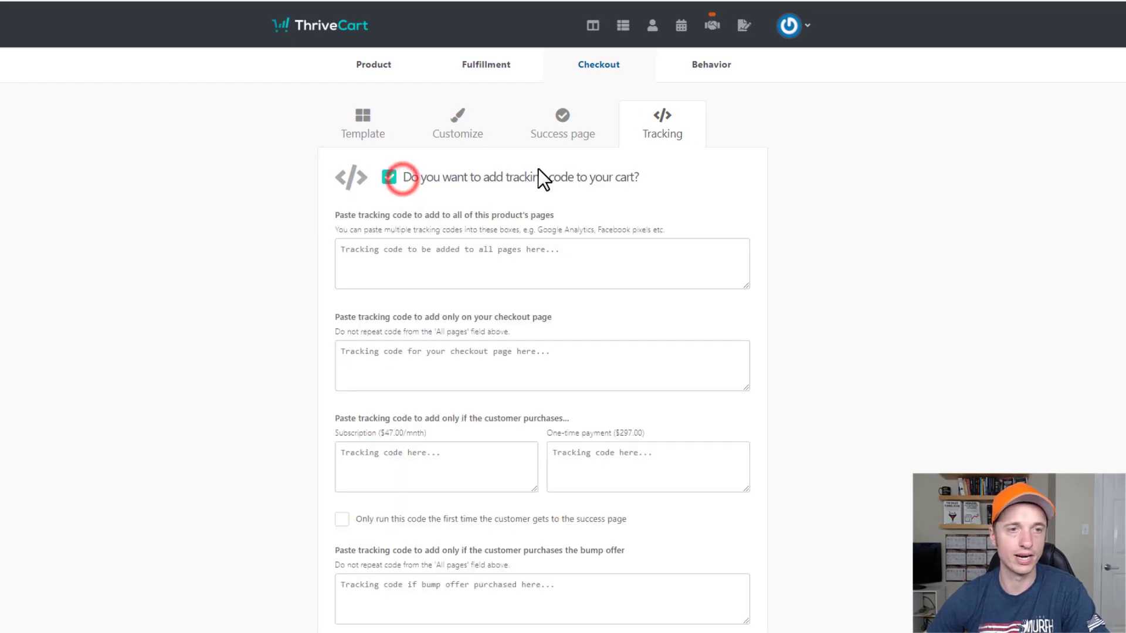
scroll(709, 213, down, 3)
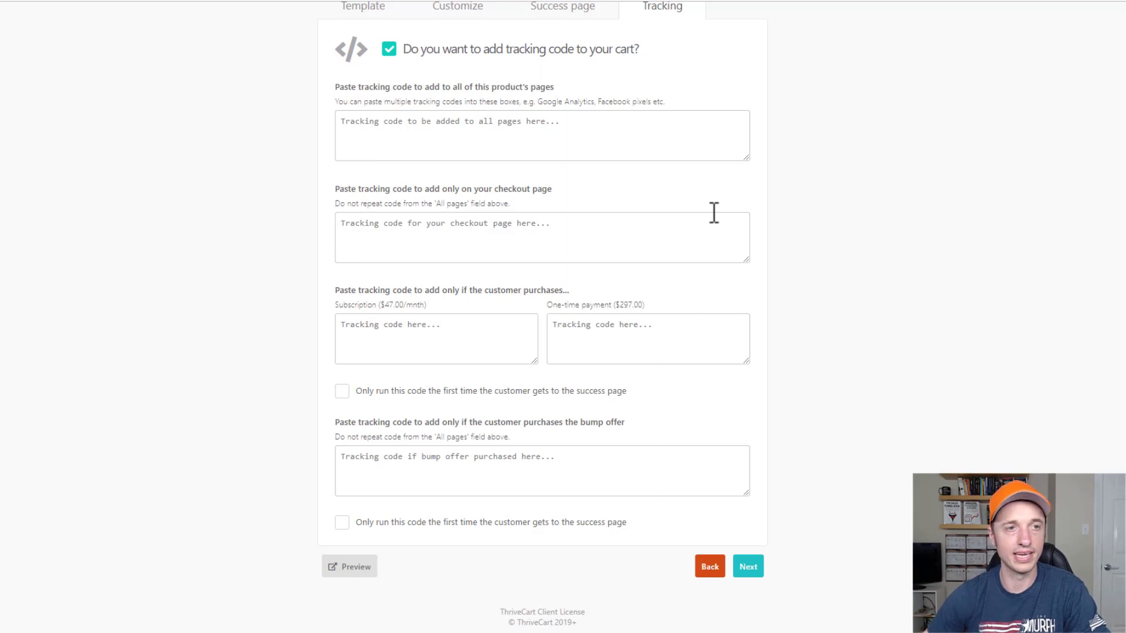
click(539, 100)
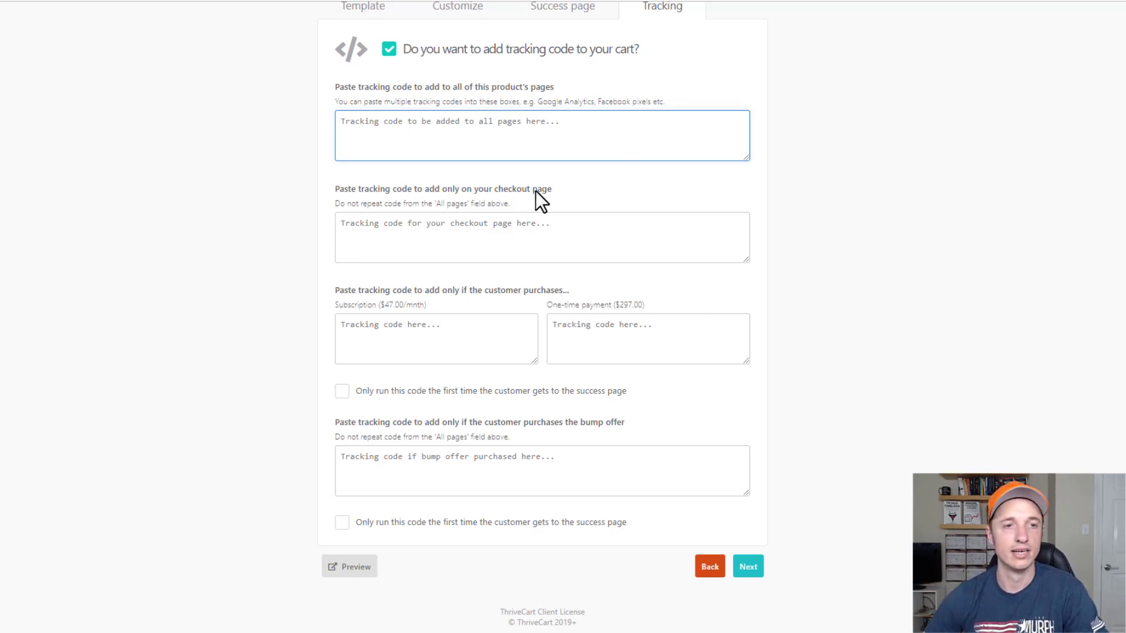
Search Google for 'thrivecart face' and open the Facebook pixel Helpdesk article.
key(ctrl+t)
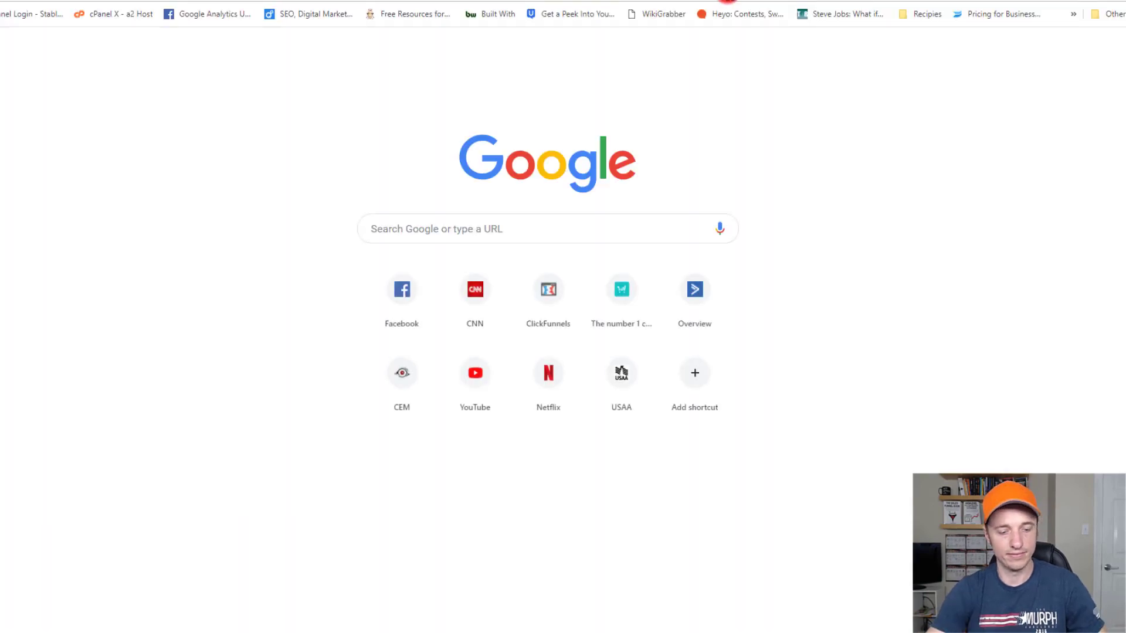
text(thrivecart face)
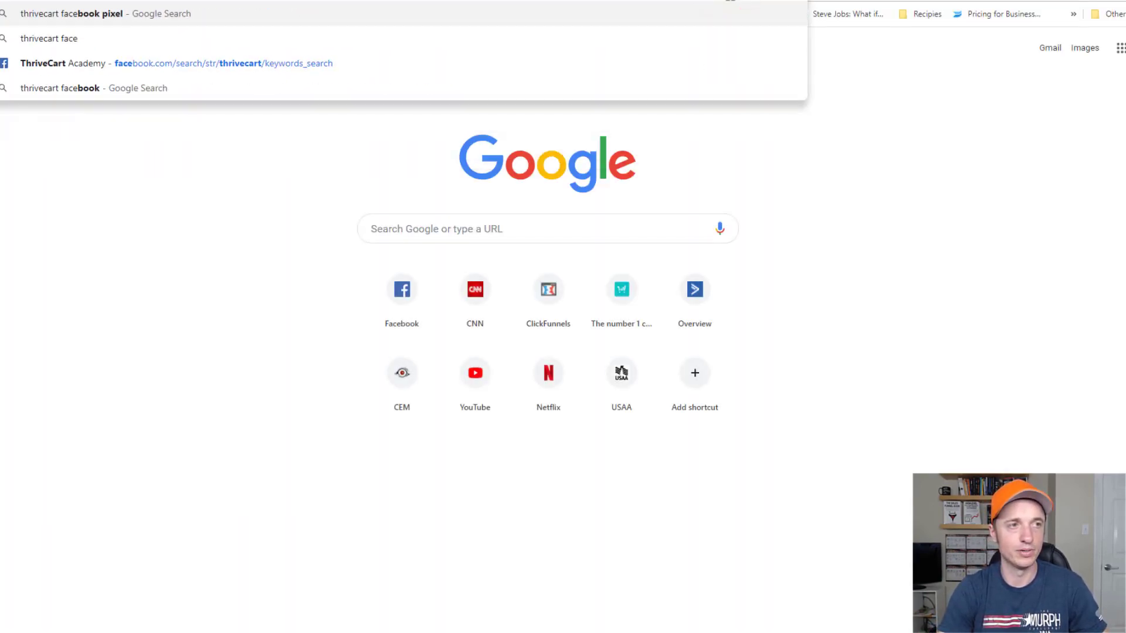
key(Return)
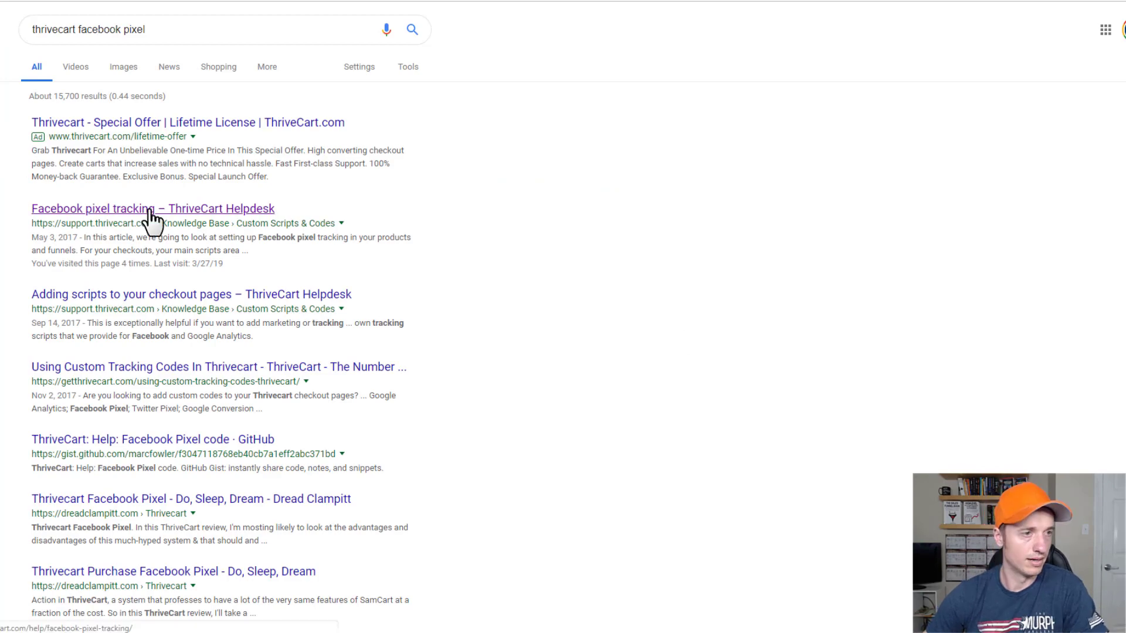
click(149, 210)
Scroll to the purchase tracking scripts and highlight the main product purchase script.
scroll(252, 235, down, 12)
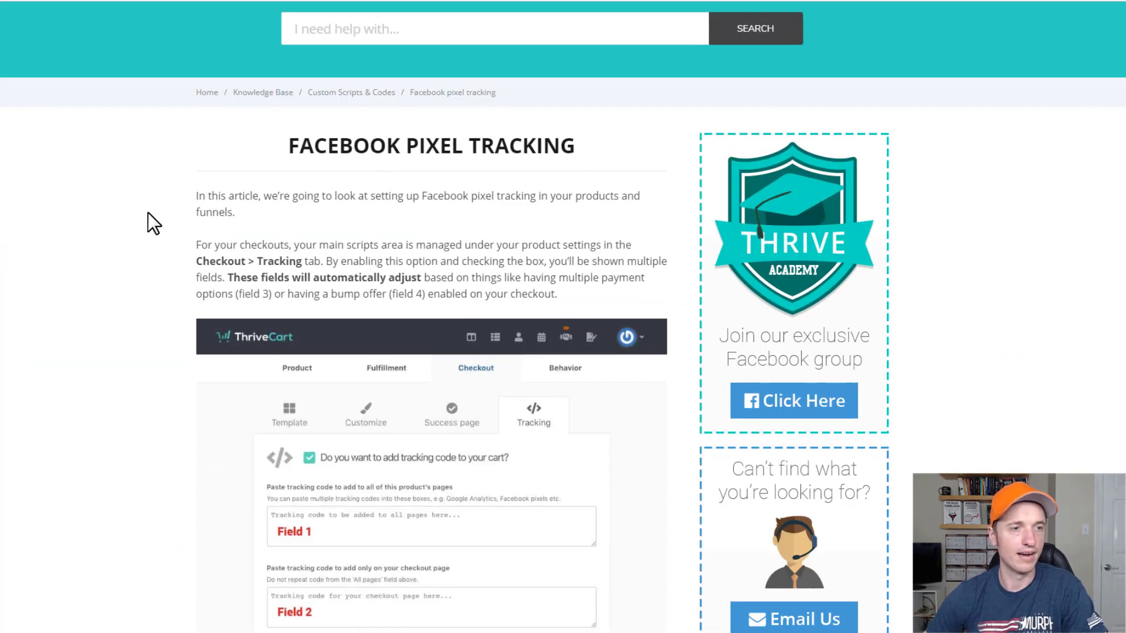
scroll(255, 239, down, 20)
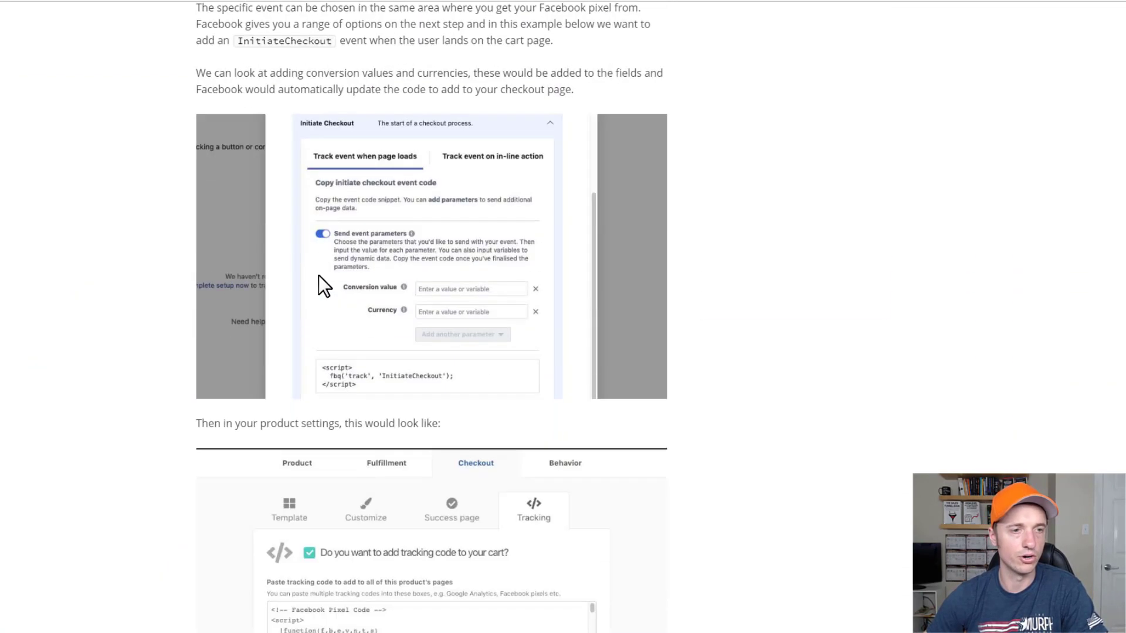
scroll(317, 269, down, 9)
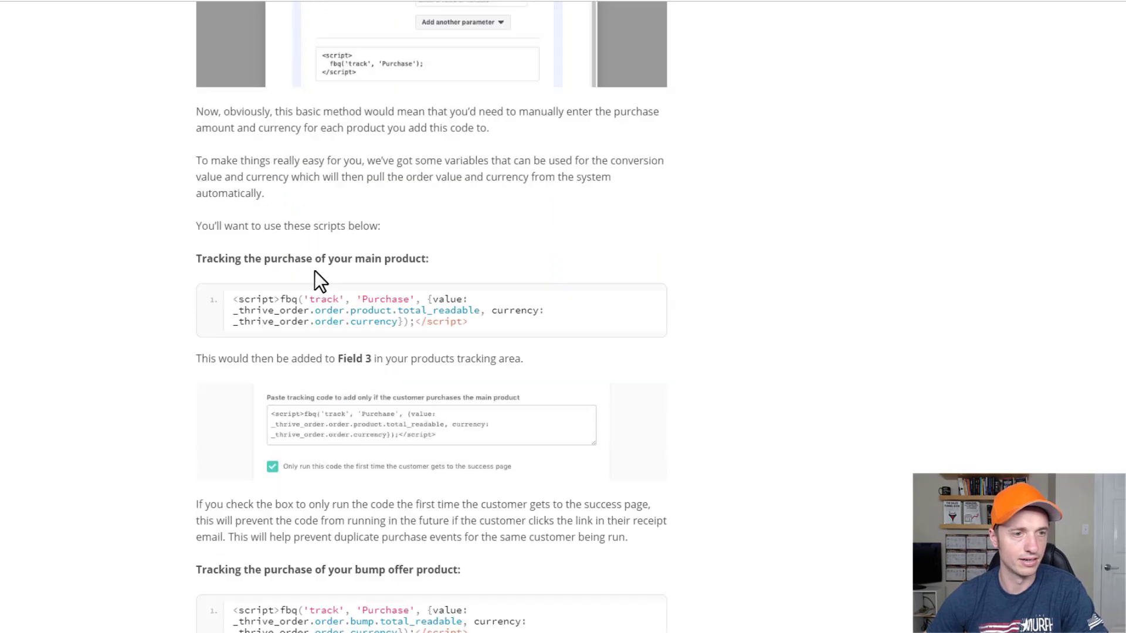
click(201, 146)
click(389, 147)
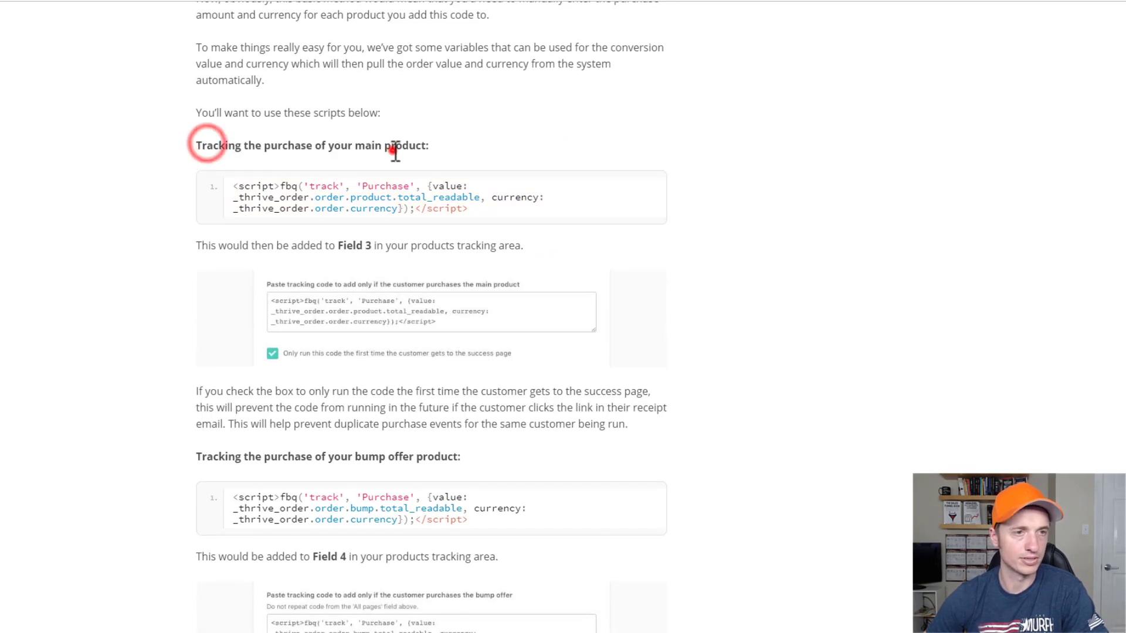
drag(513, 208, 231, 189)
click(347, 191)
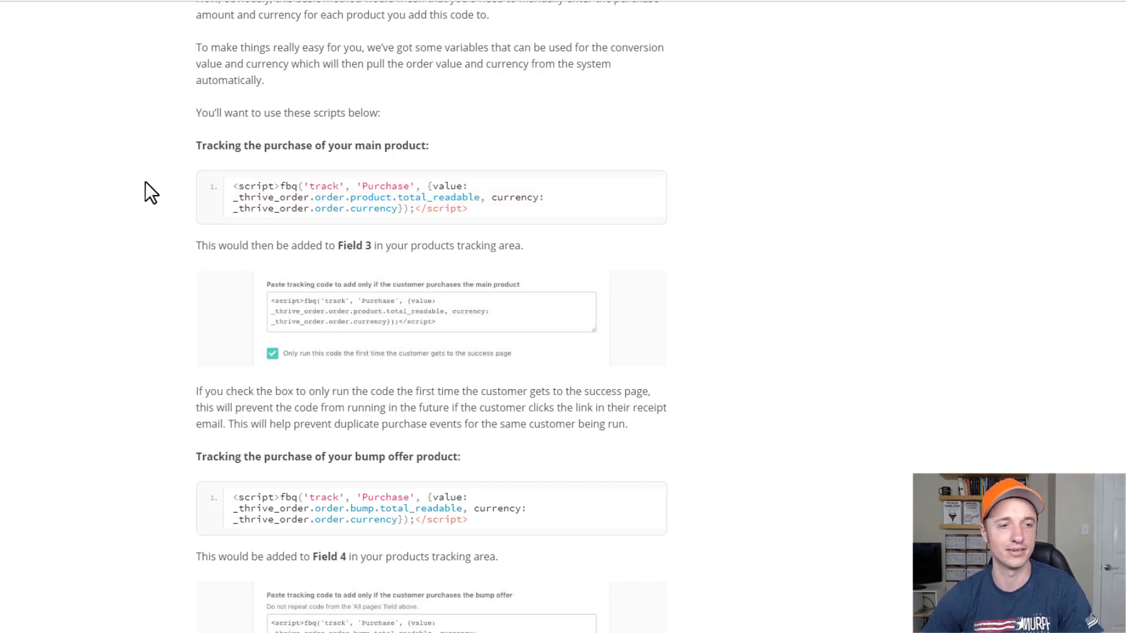
scroll(146, 191, down, 15)
scroll(478, 325, down, 5)
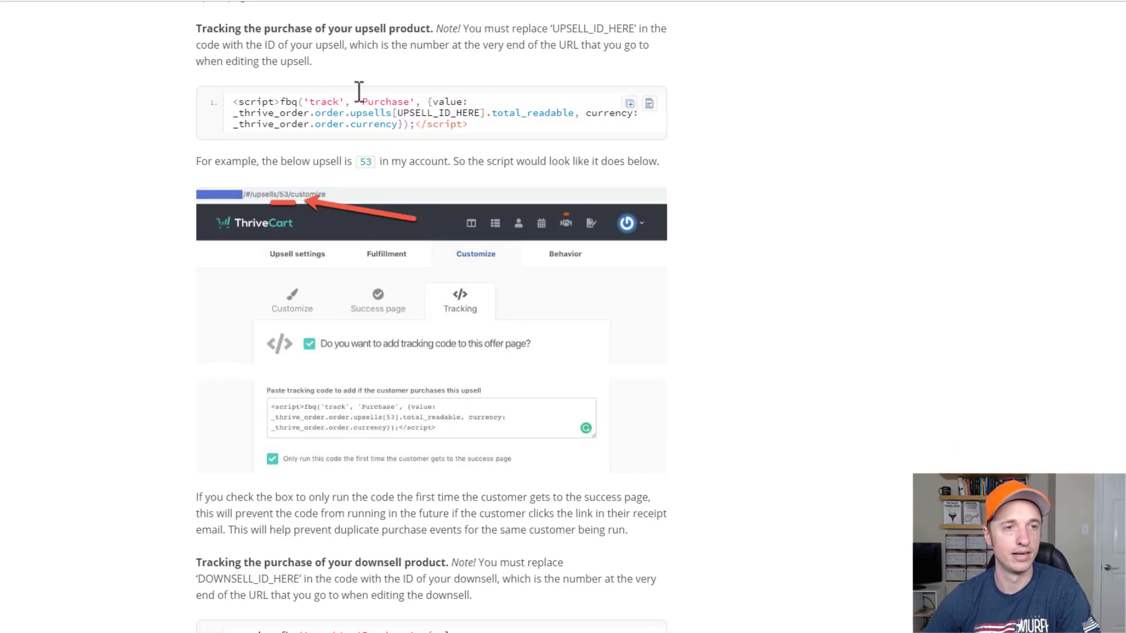
scroll(318, 148, up, 3)
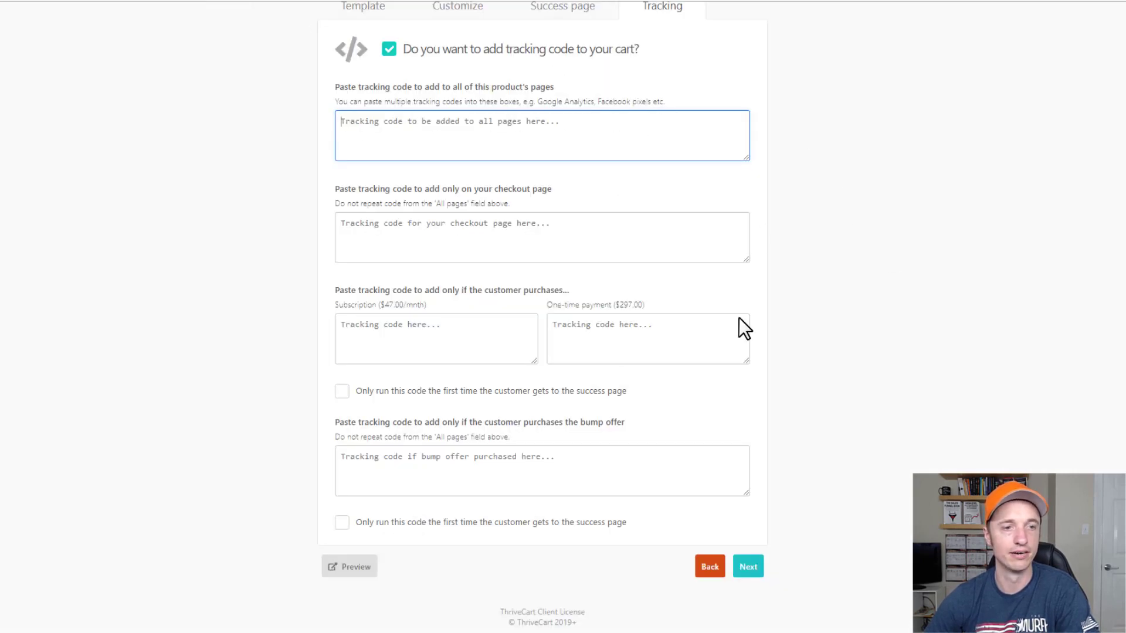
Open The Sales Funnel Training Vault checkout page from the 'cra' address suggestion.
click(491, 139)
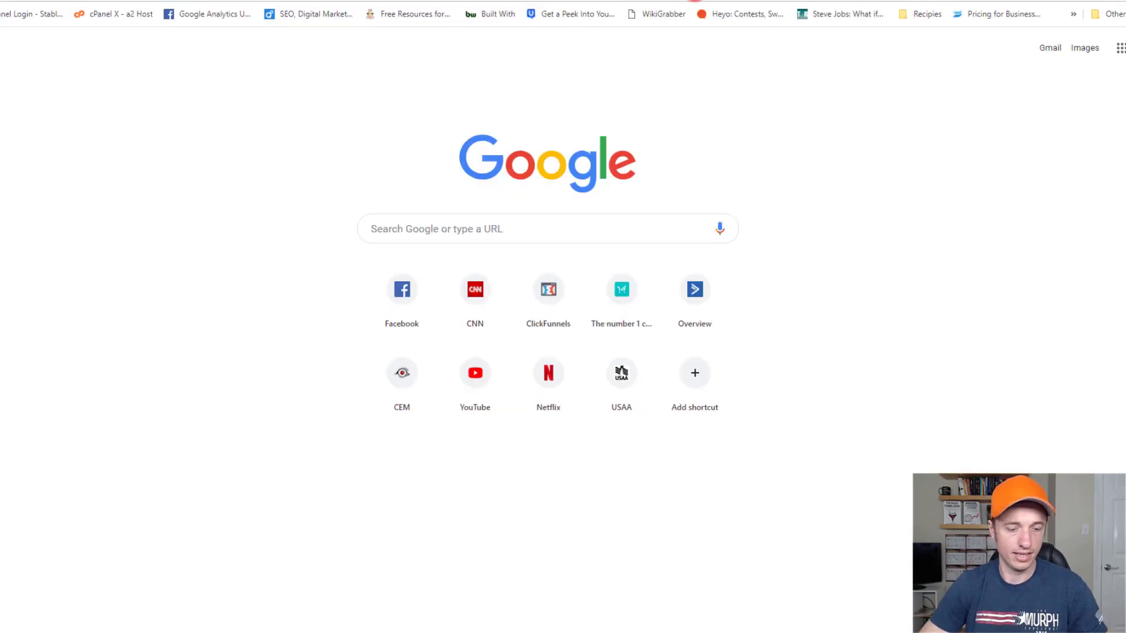
text(cra)
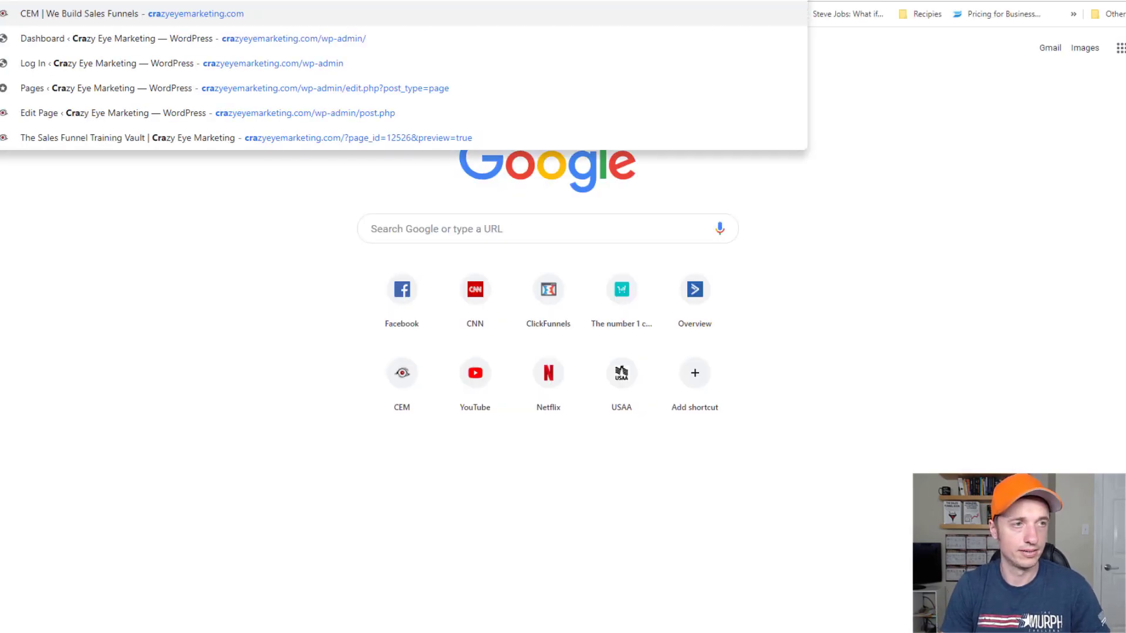
click(801, 139)
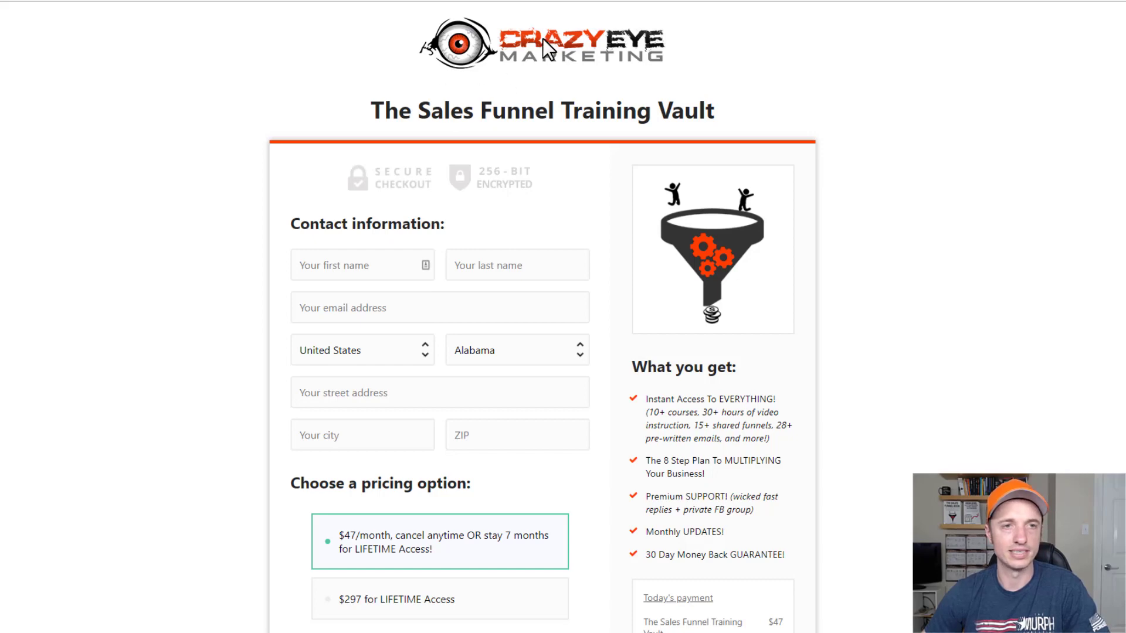
Scroll the checkout and toggle between the $297 lifetime and $47/month pricing options.
scroll(488, 35, down, 2)
scroll(494, 57, up, 1)
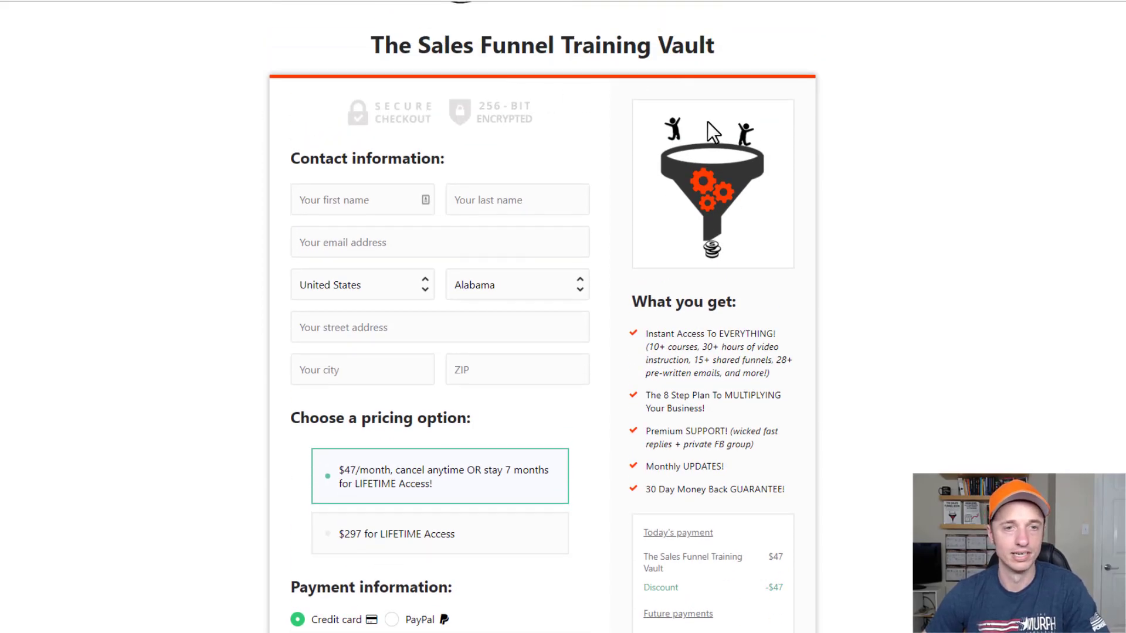
scroll(706, 141, down, 1)
scroll(698, 116, down, 2)
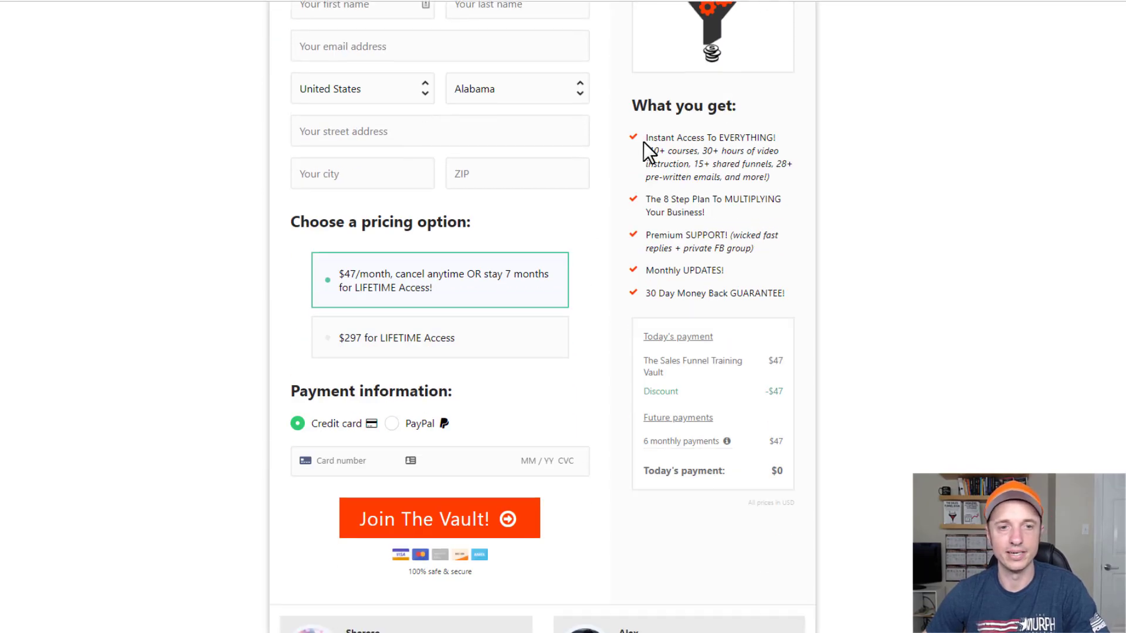
scroll(643, 142, down, 2)
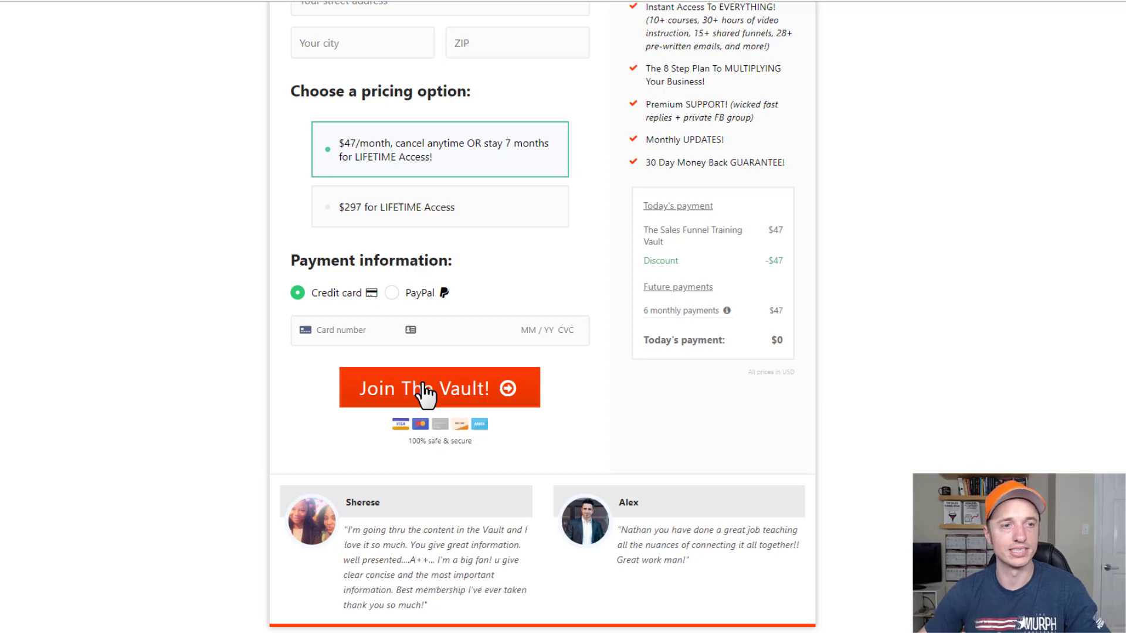
scroll(424, 391, down, 1)
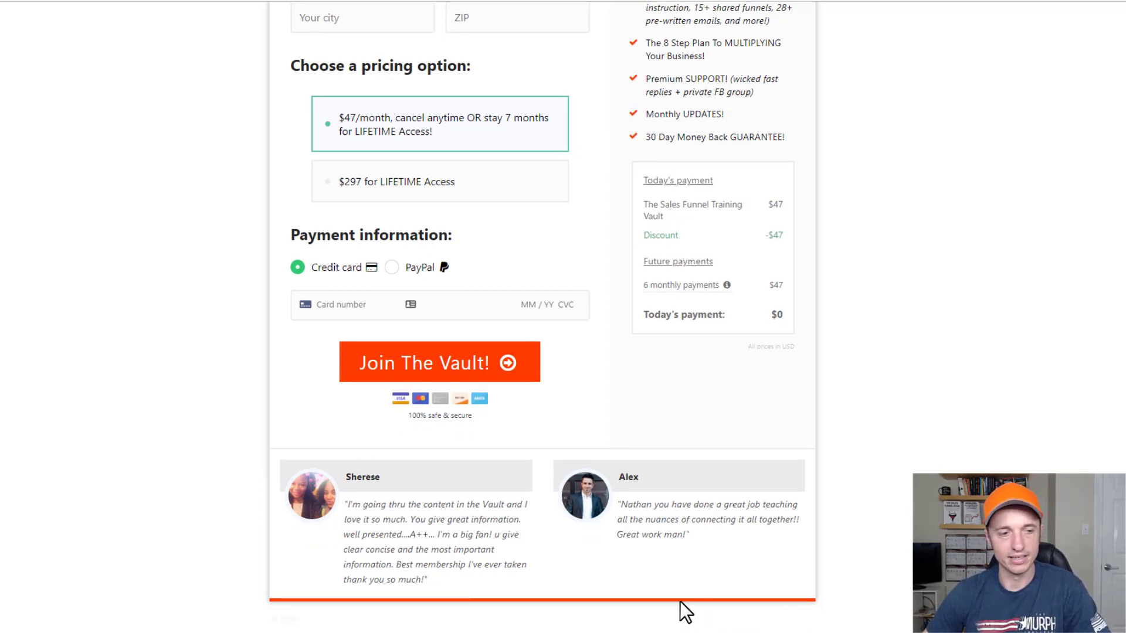
scroll(660, 594, up, 7)
scroll(91, 163, down, 3)
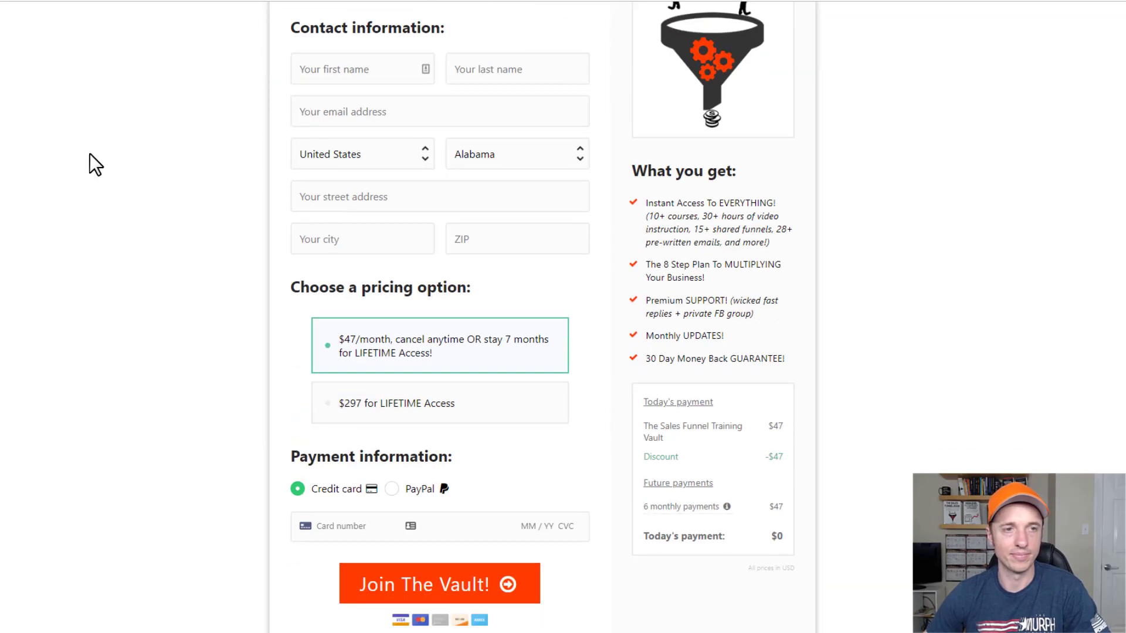
scroll(113, 252, up, 3)
scroll(126, 261, down, 7)
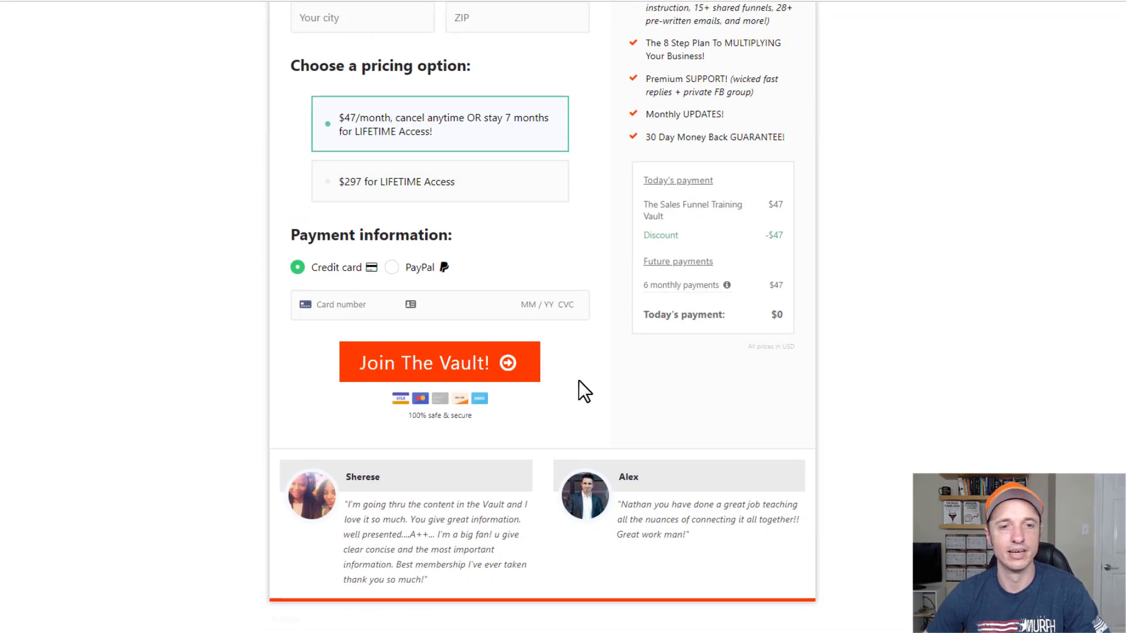
scroll(578, 381, up, 7)
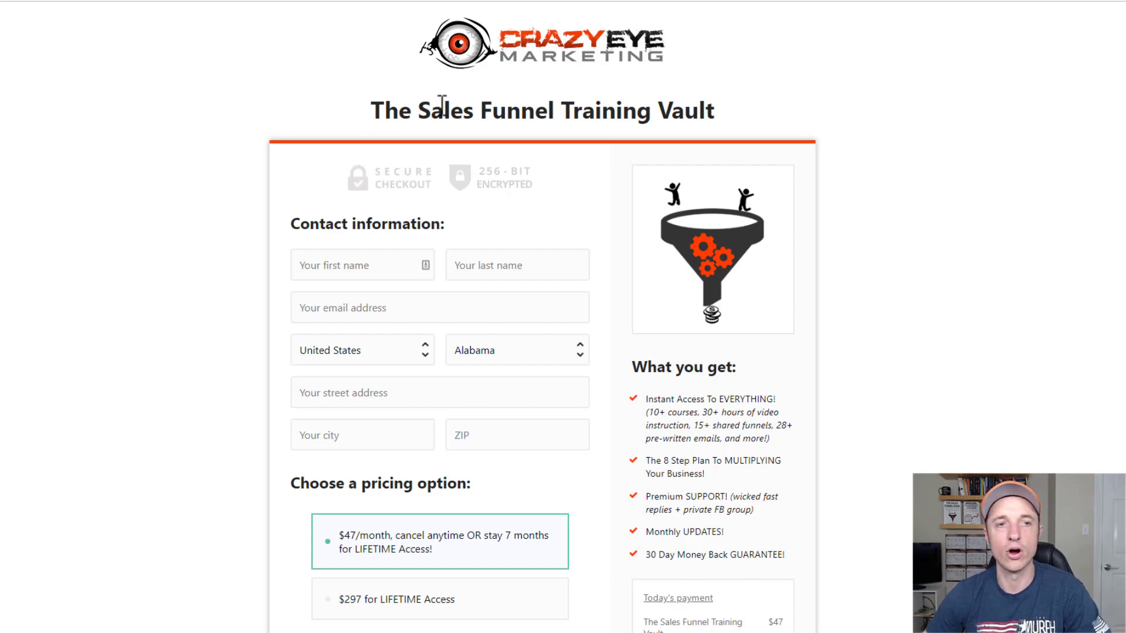
scroll(649, 134, down, 6)
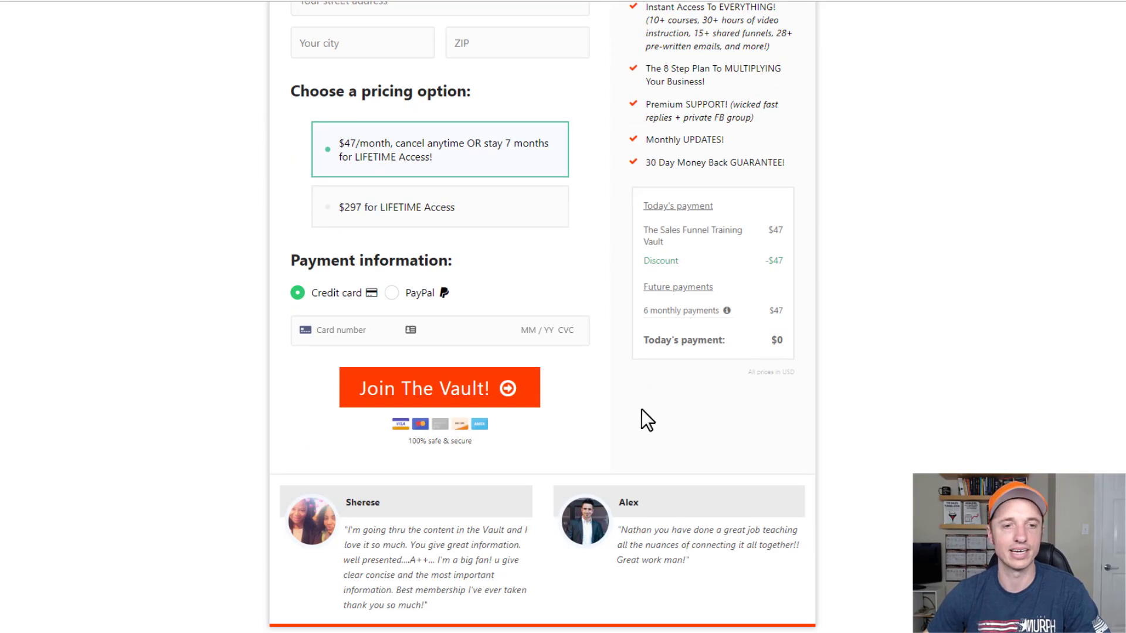
scroll(662, 446, up, 1)
scroll(528, 495, up, 4)
scroll(512, 477, down, 3)
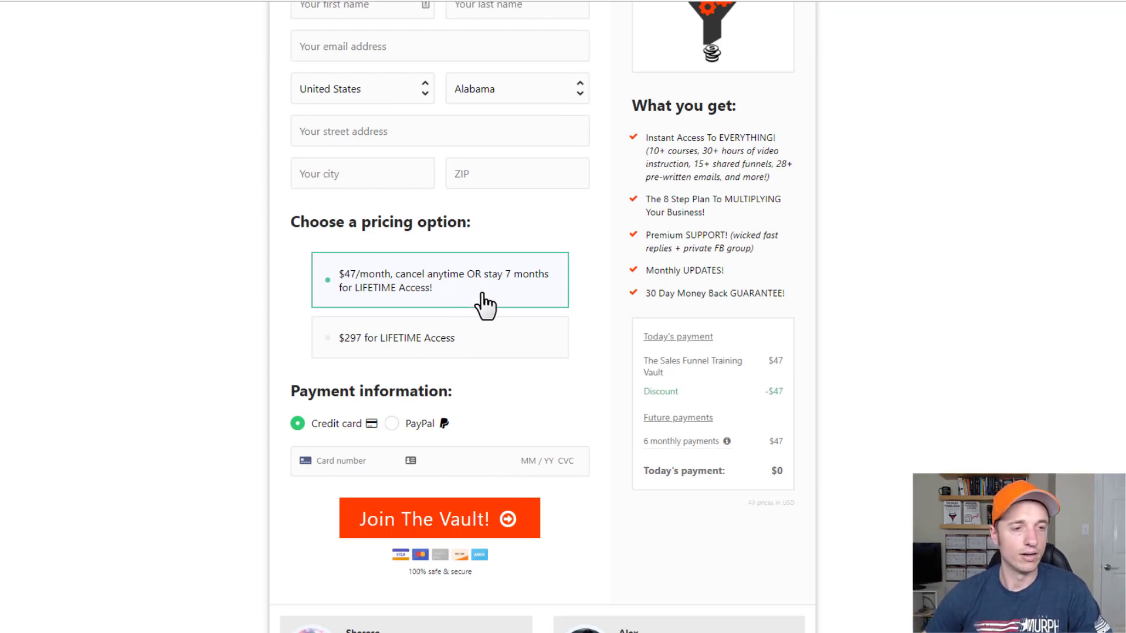
click(461, 333)
click(475, 281)
click(484, 334)
click(469, 273)
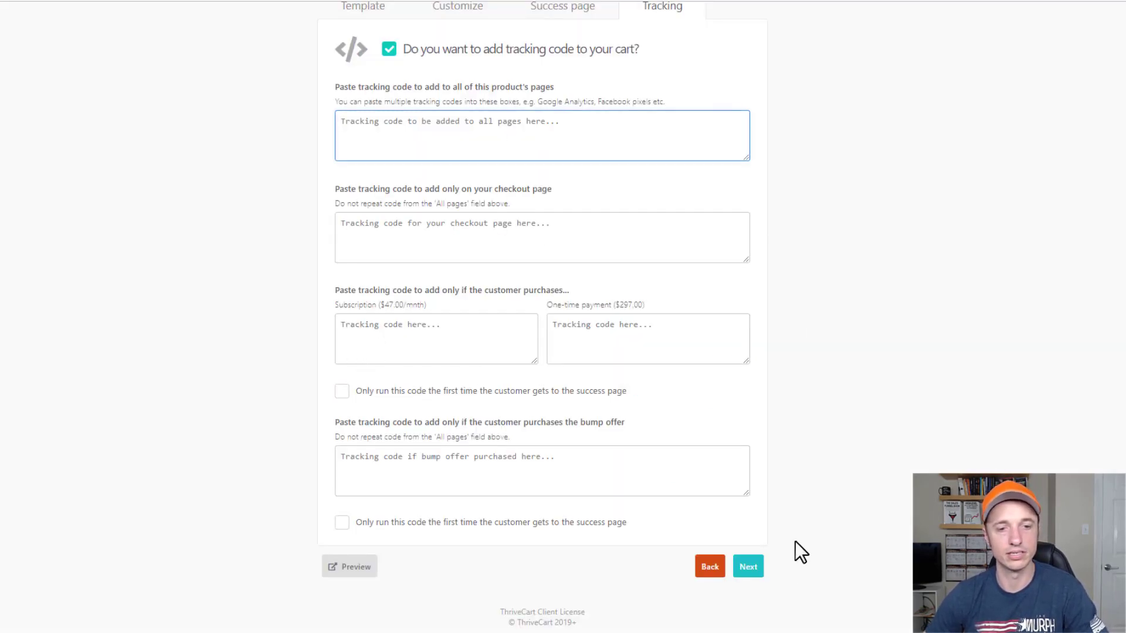
Start a behavior rule triggered when the main product is purchased with any pricing option.
click(749, 567)
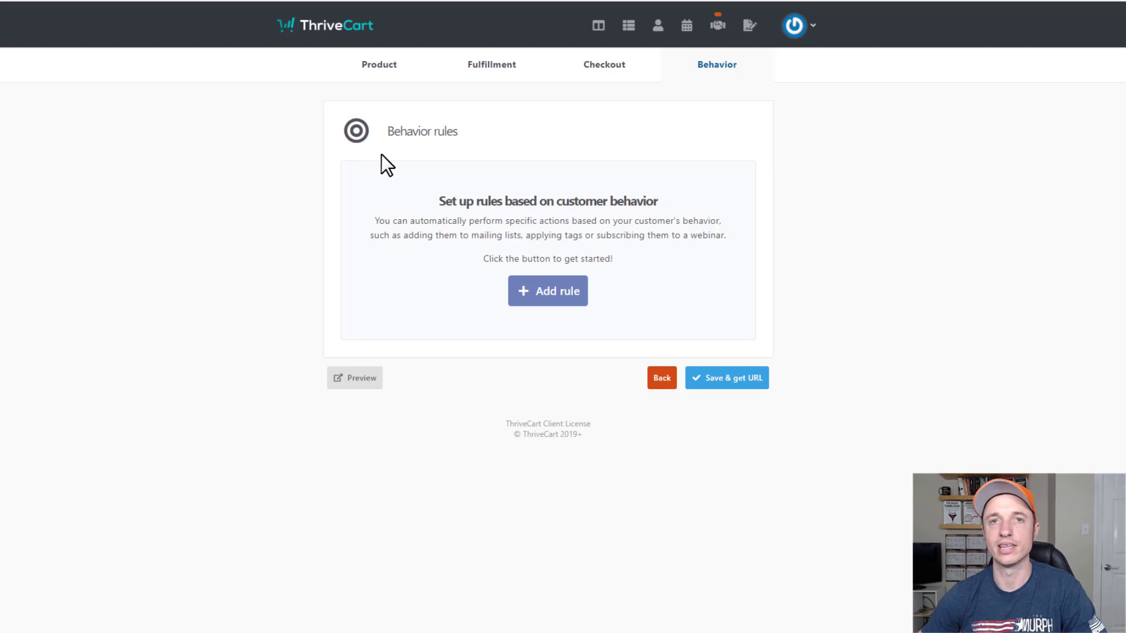
click(551, 293)
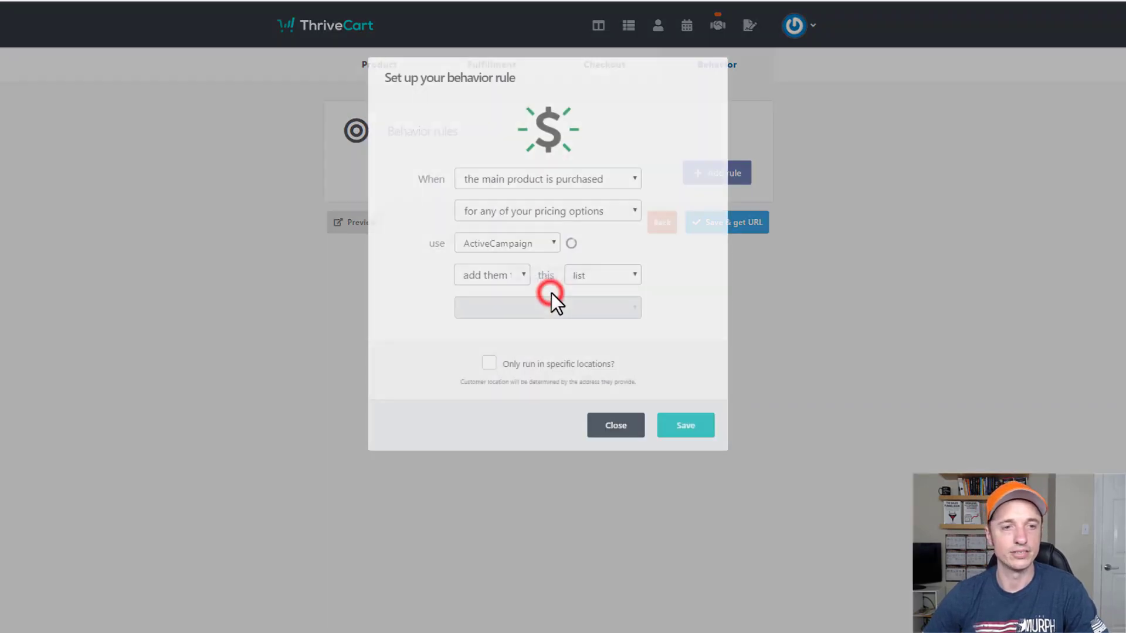
click(607, 185)
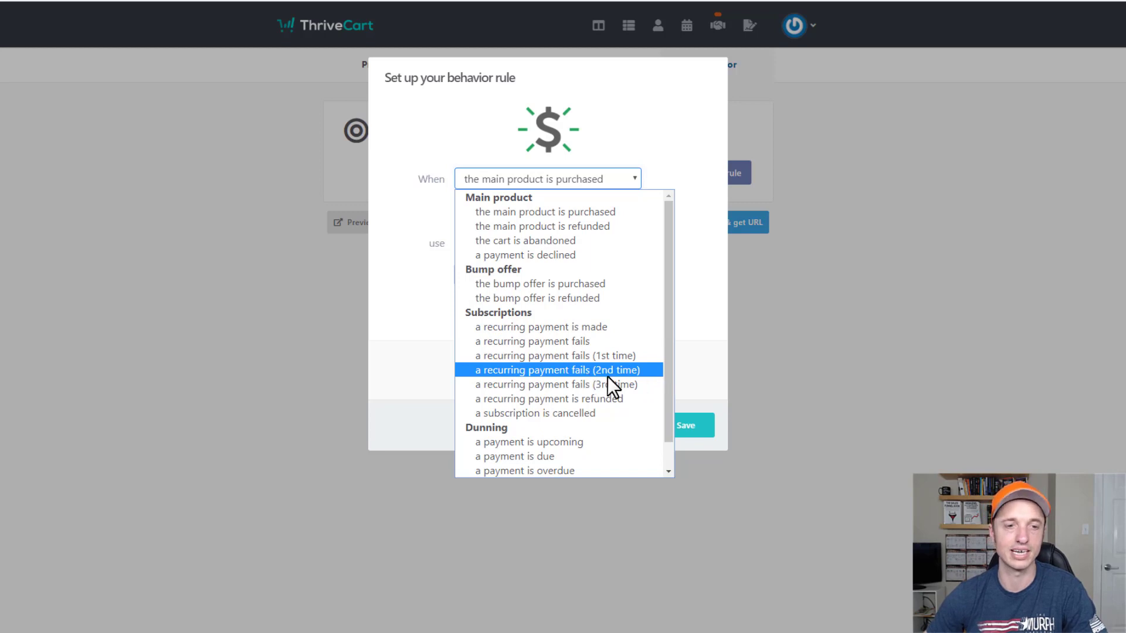
scroll(598, 411, down, 1)
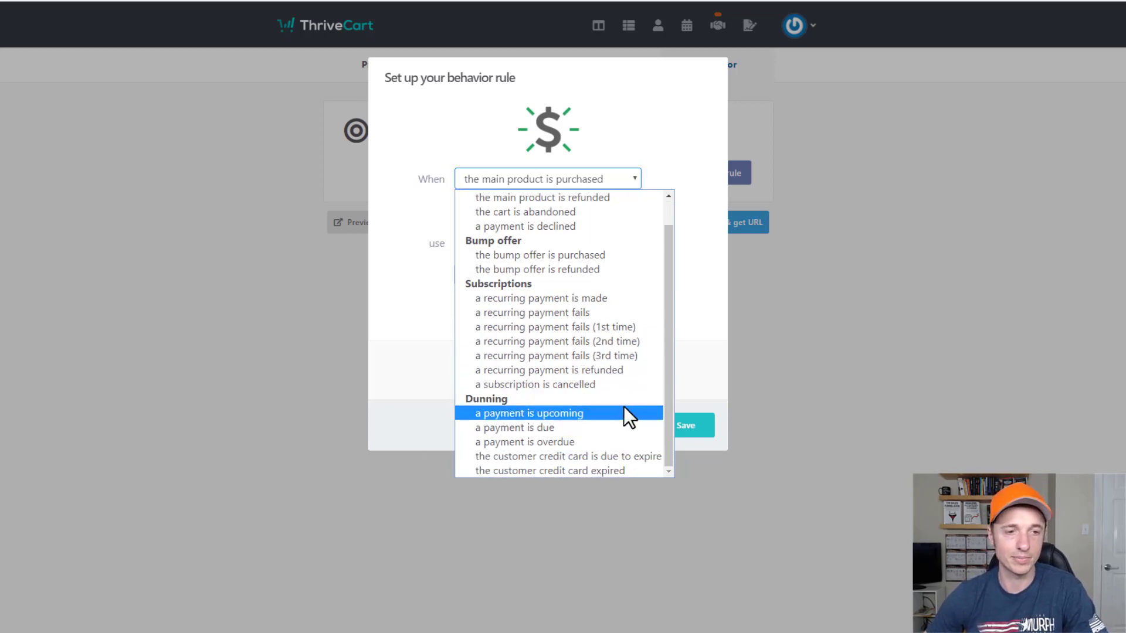
scroll(571, 338, up, 1)
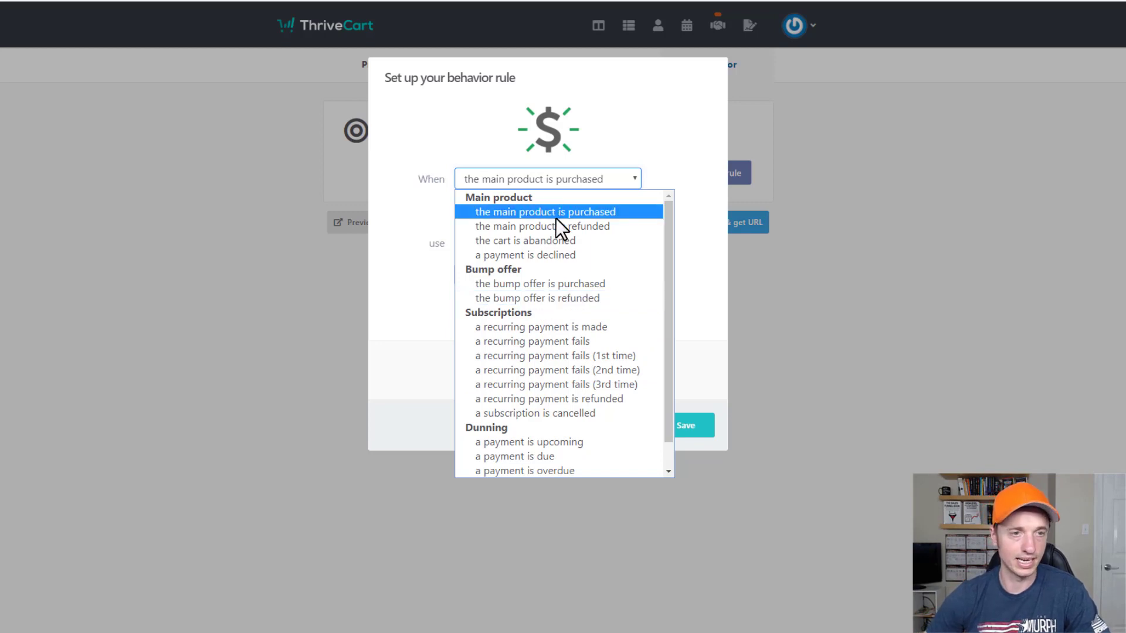
click(537, 214)
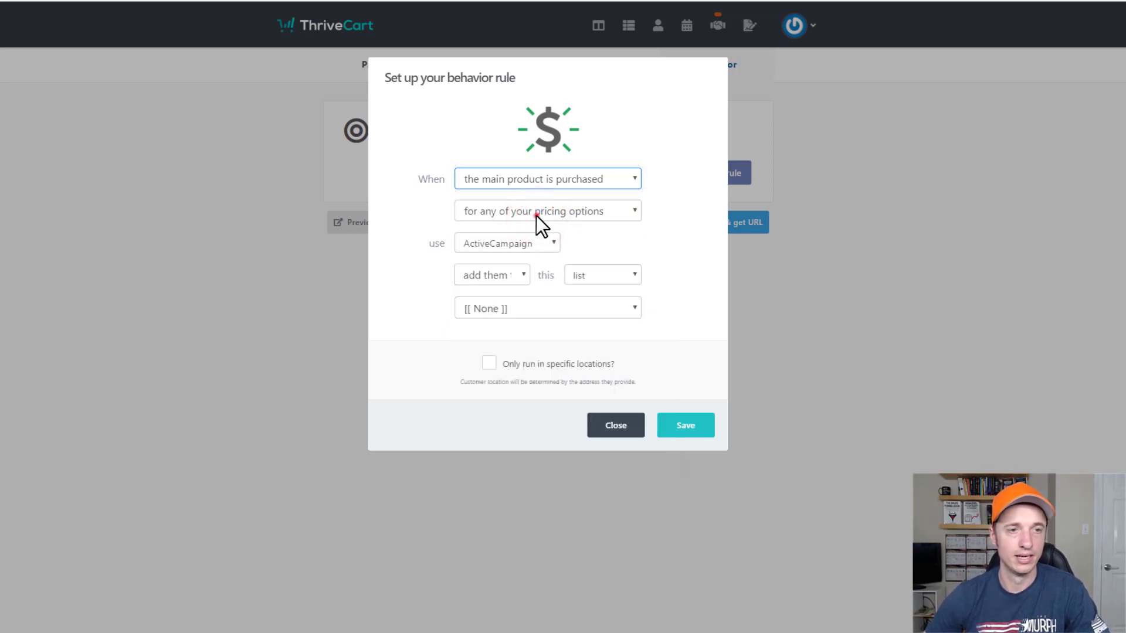
click(536, 215)
click(536, 245)
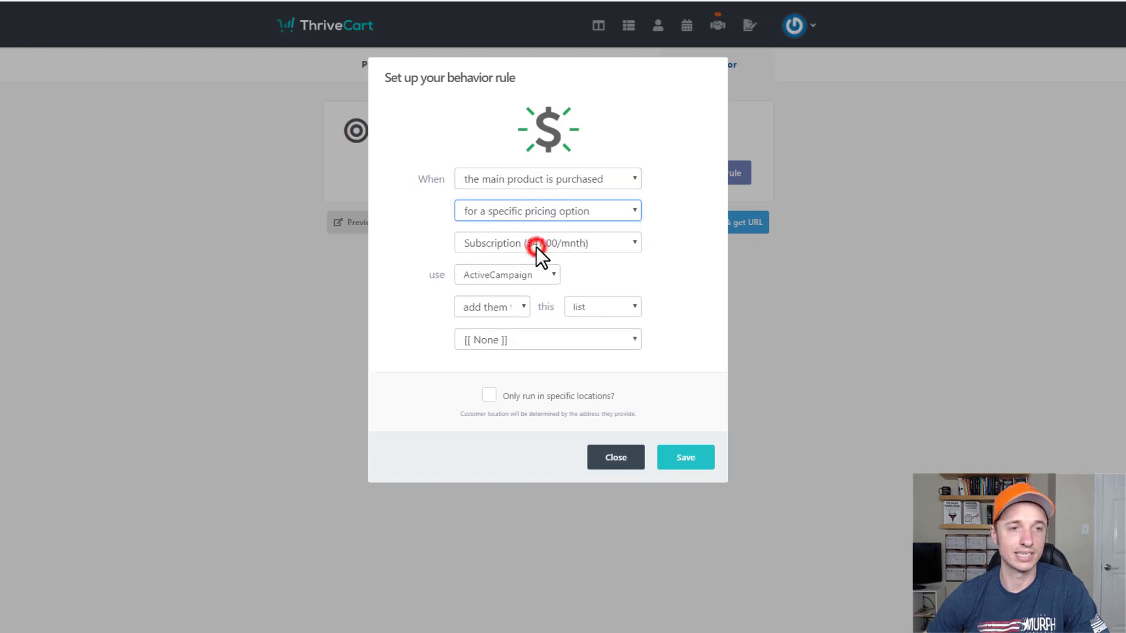
click(559, 242)
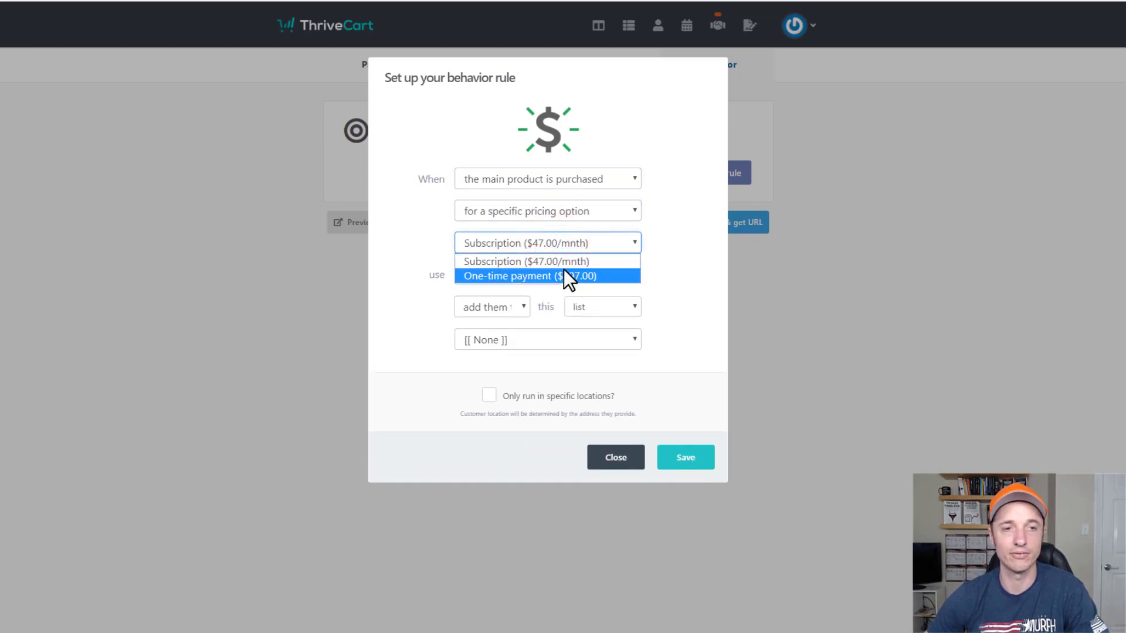
click(564, 214)
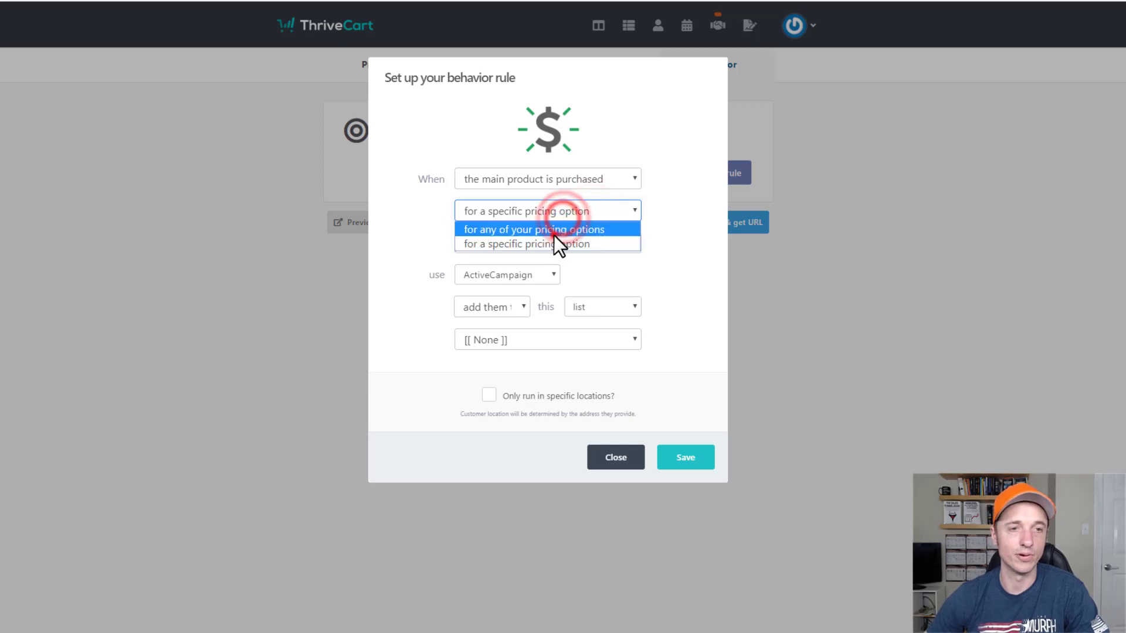
click(553, 234)
Have the rule add buyers to the Crazy Eye Marketing list in ActiveCampaign, and save.
click(536, 244)
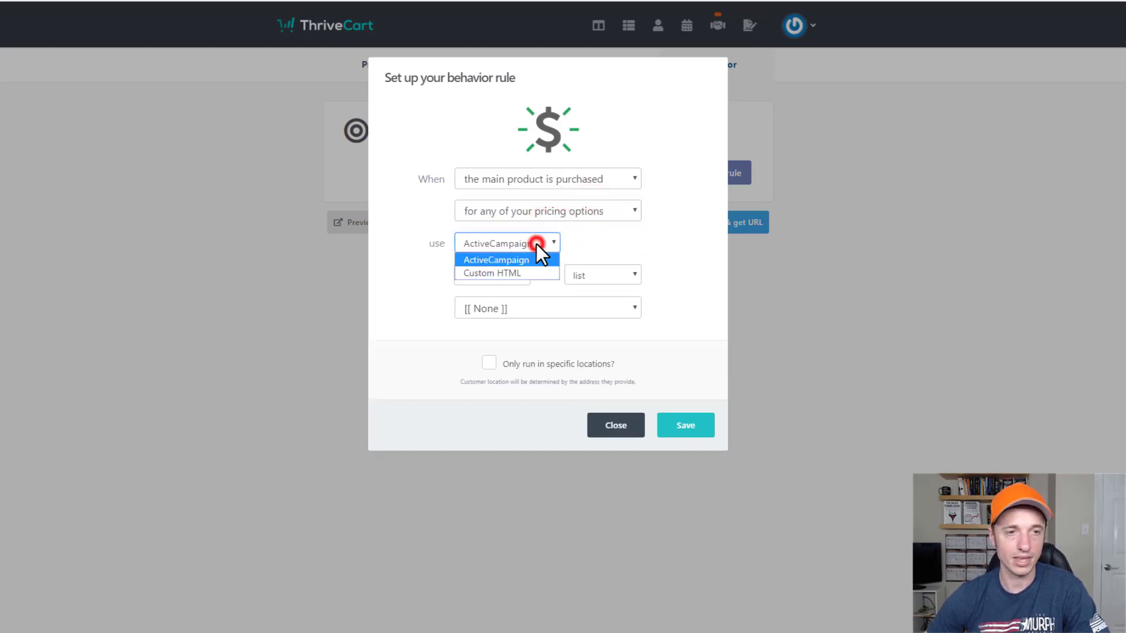
click(502, 259)
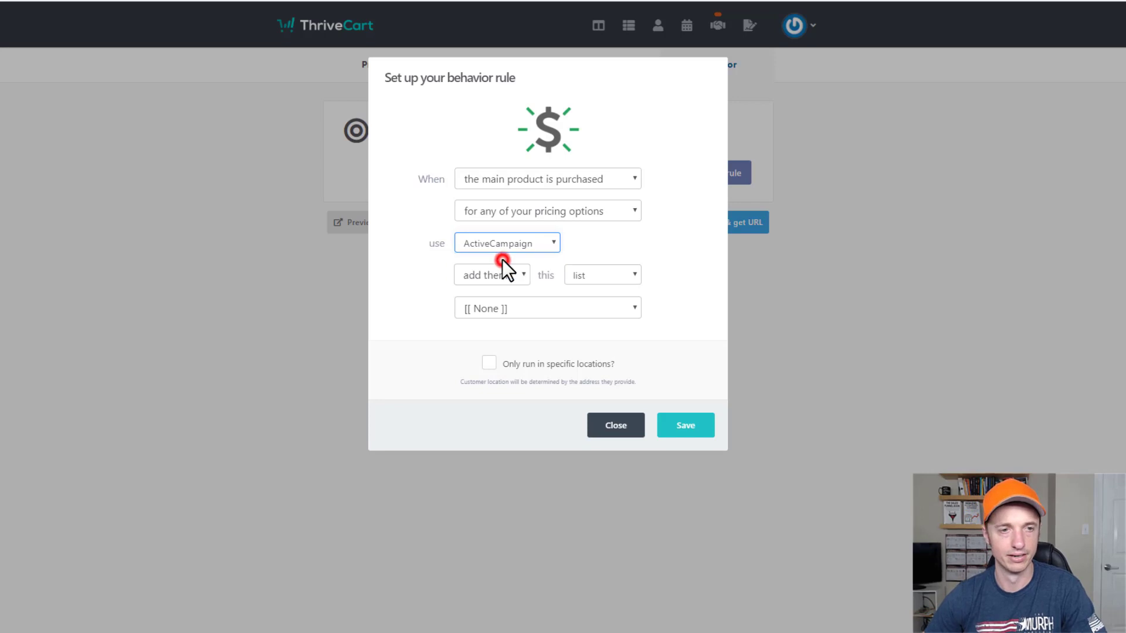
click(490, 274)
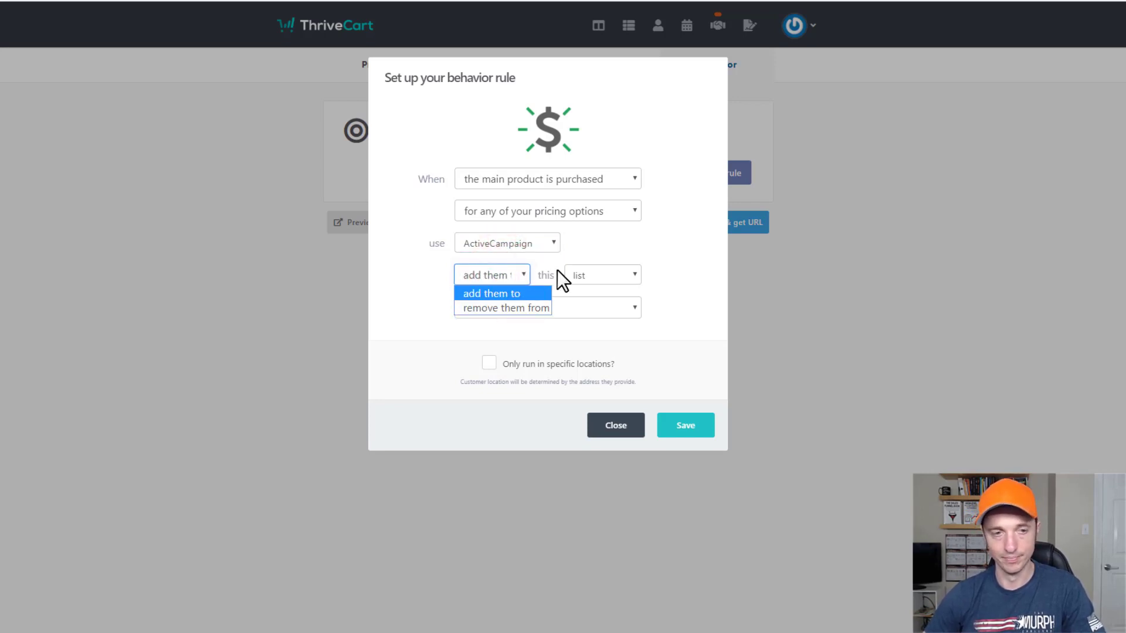
click(505, 293)
click(592, 275)
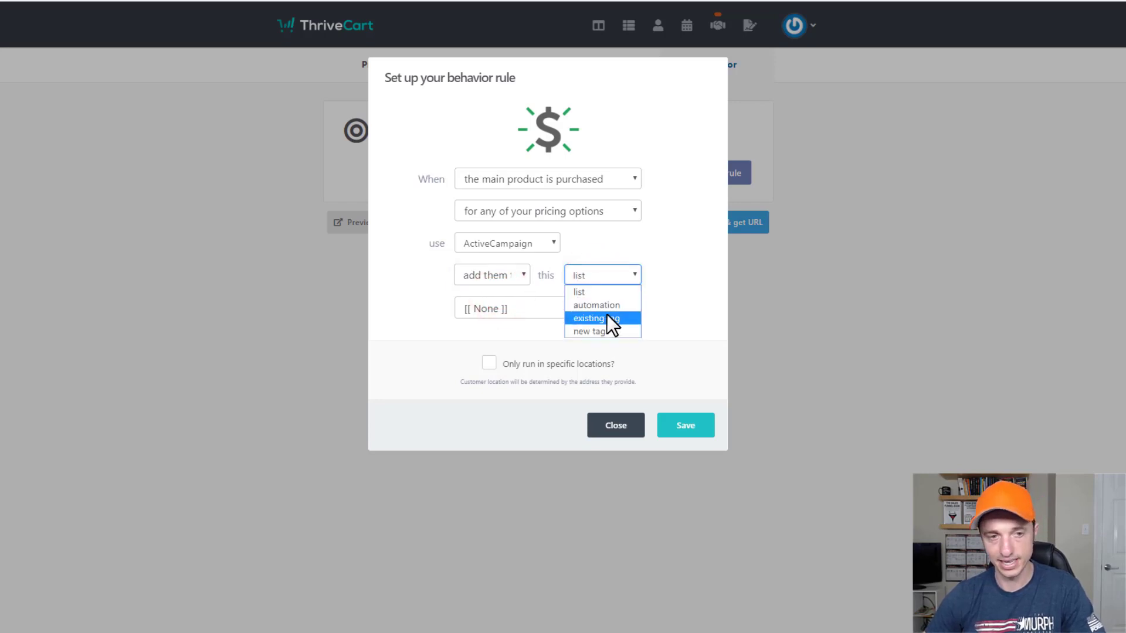
click(611, 292)
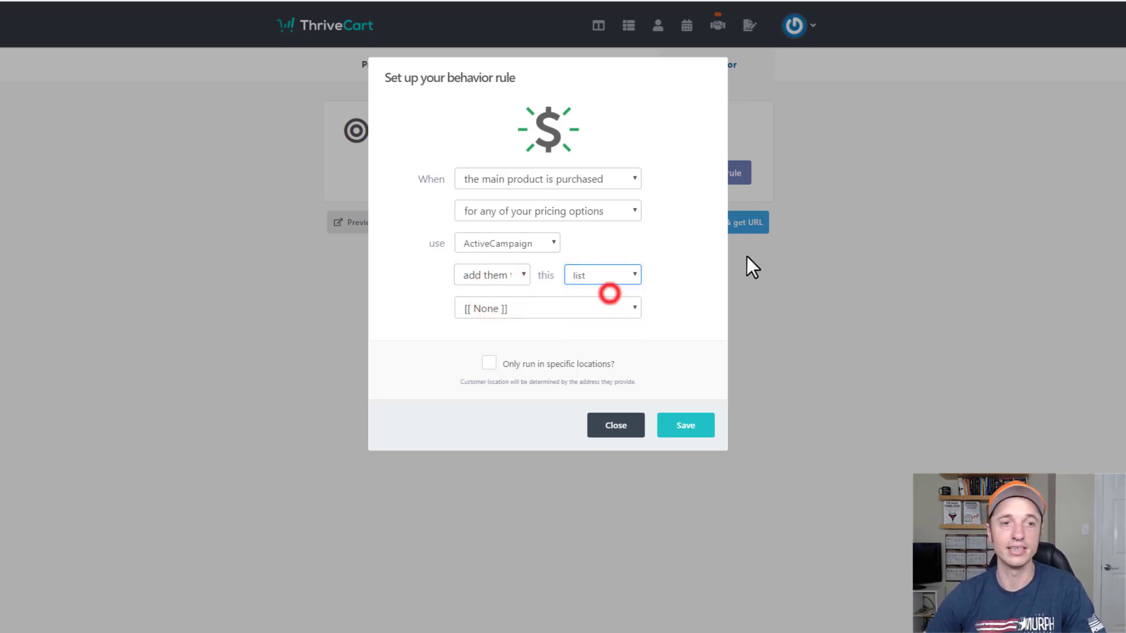
click(592, 308)
click(583, 335)
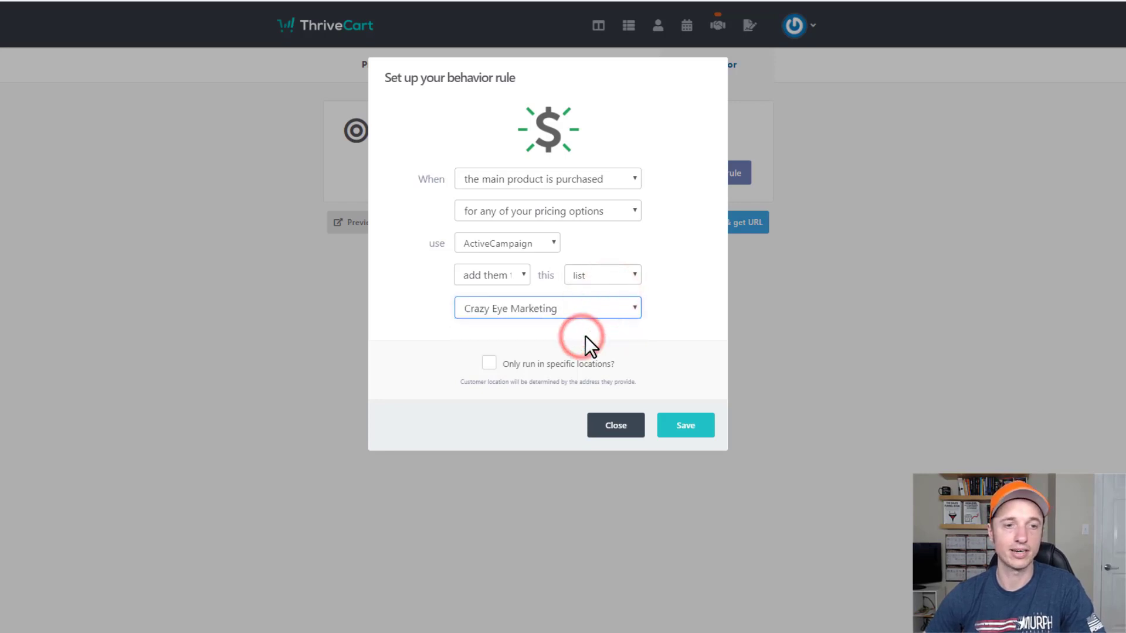
click(683, 441)
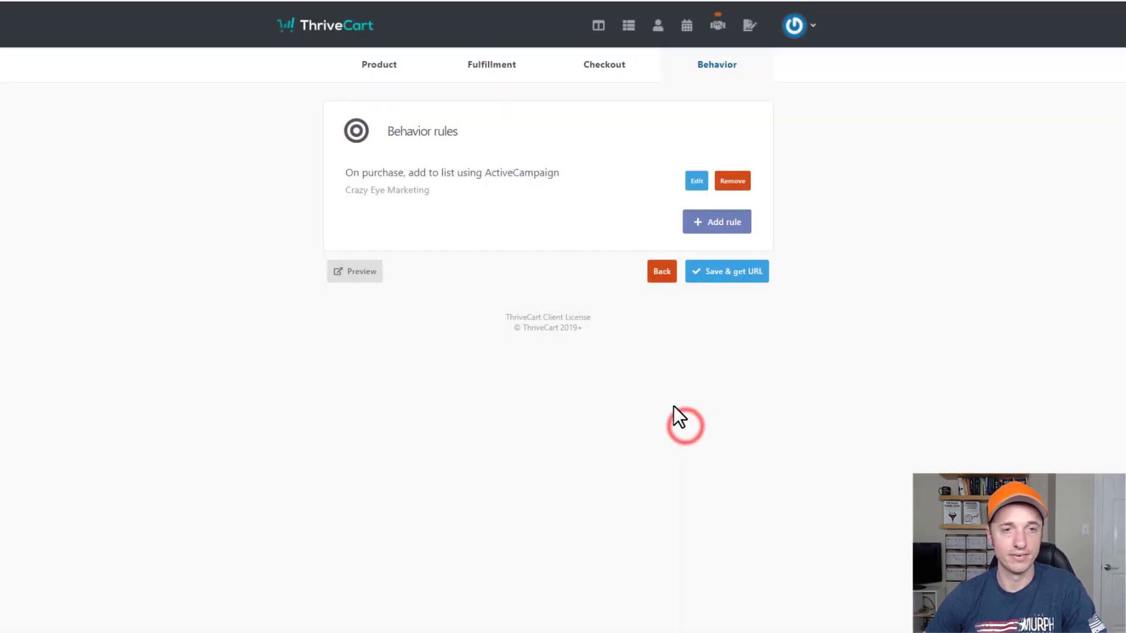
Add a second purchase rule applying the ActiveCampaign tag 'Purchased Demo Product'.
click(722, 227)
click(582, 178)
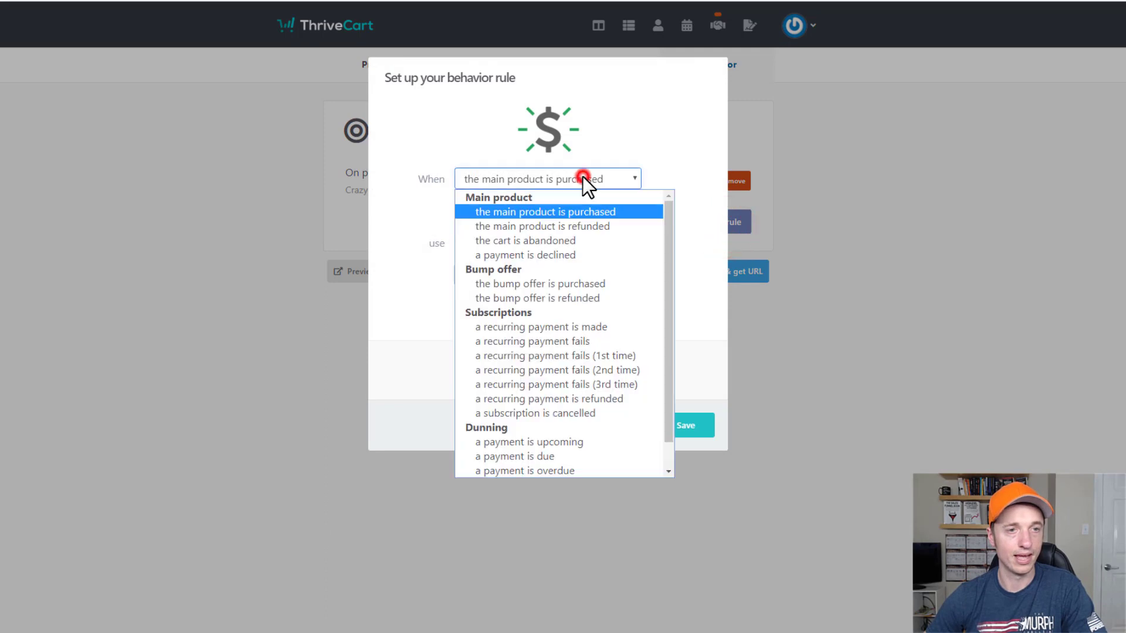
click(574, 212)
click(585, 212)
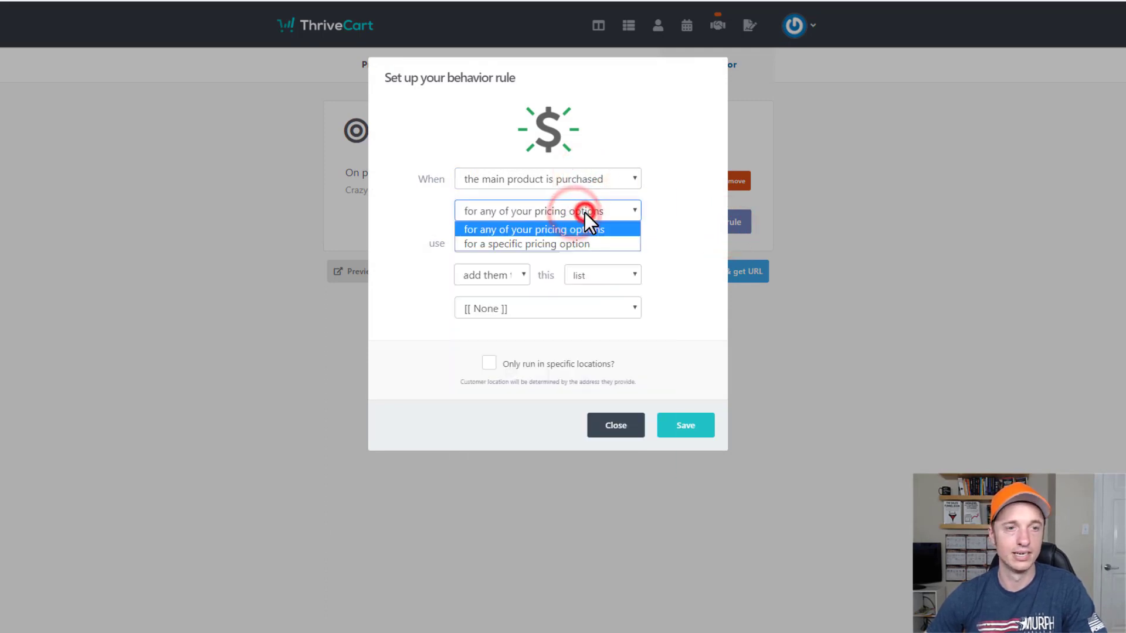
click(585, 212)
double_click(508, 275)
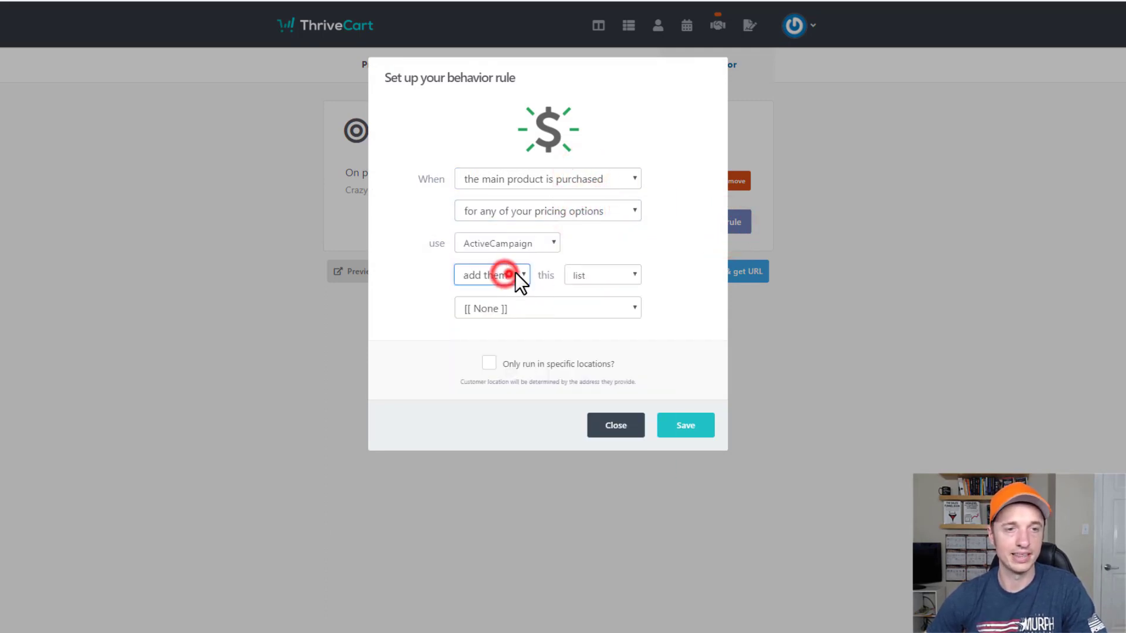
click(578, 273)
click(604, 330)
click(598, 308)
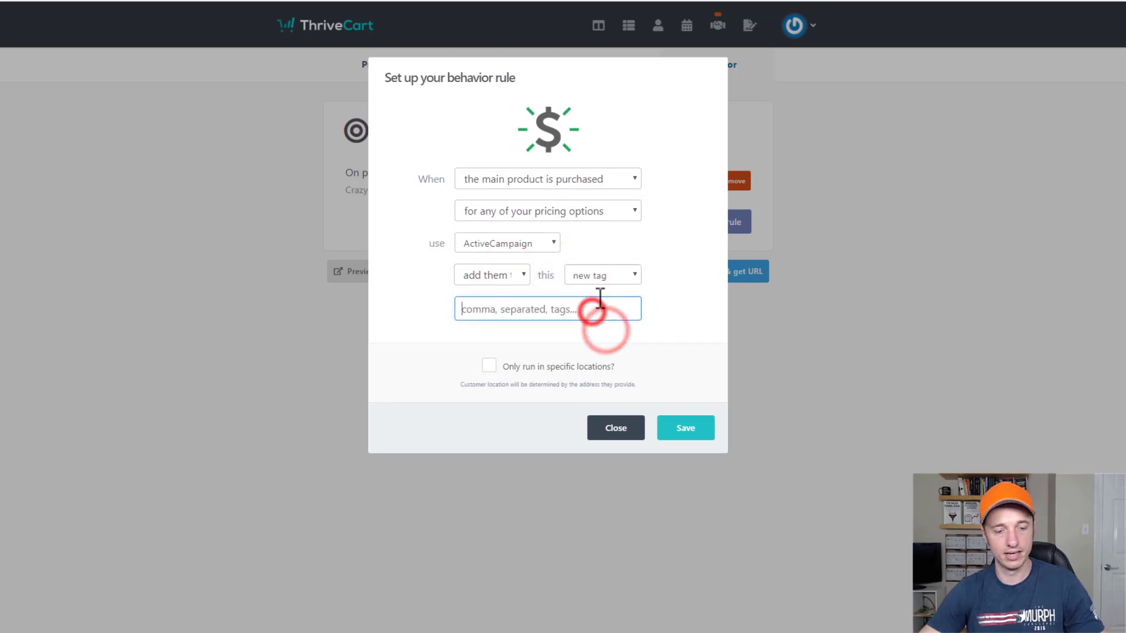
text(Purchased D)
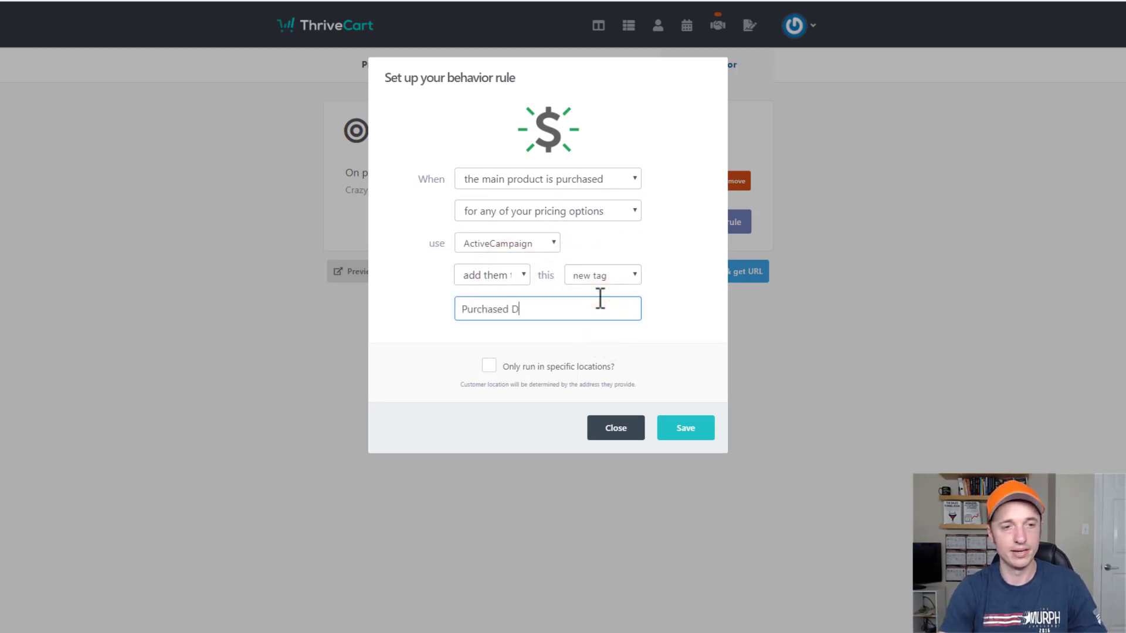
text(emo Product)
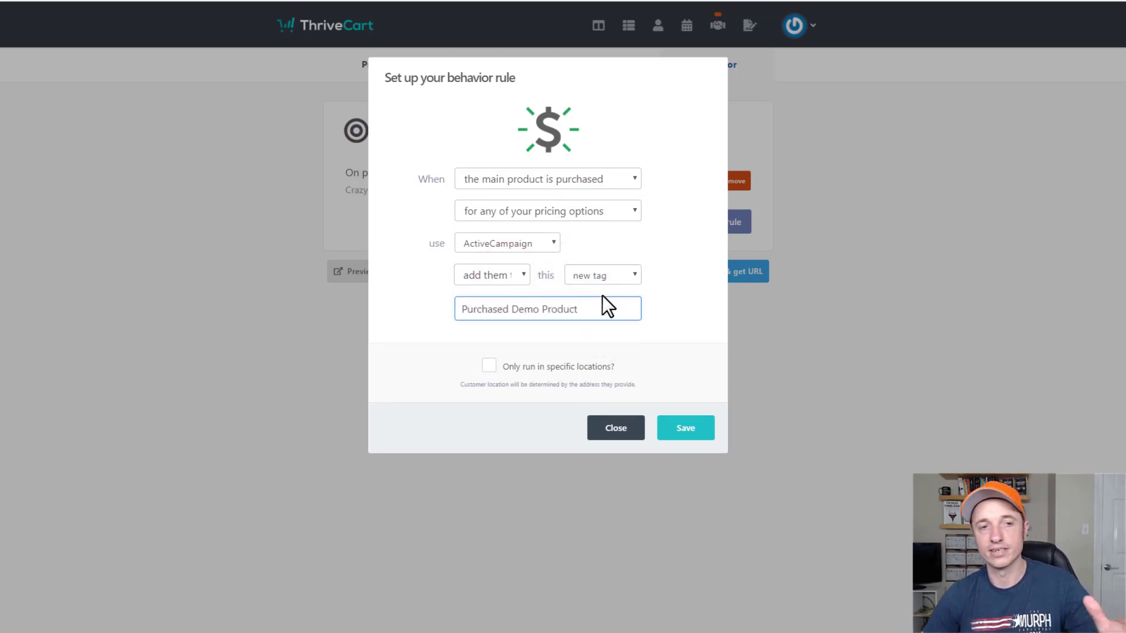
click(688, 427)
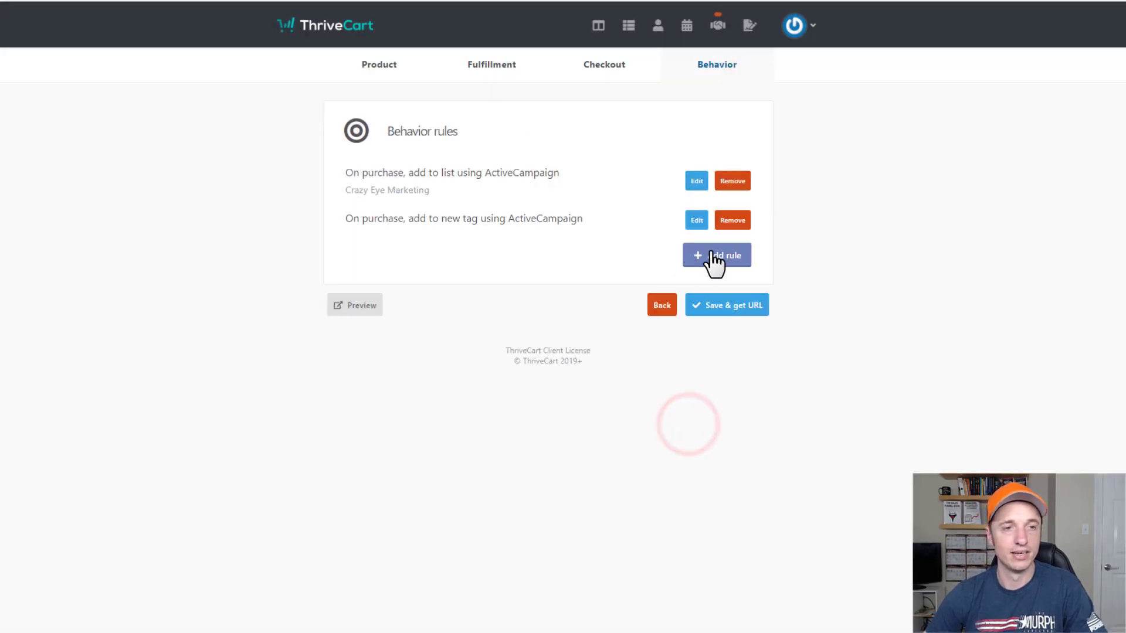
Add a main-product-refunded rule that removes the 'Purchased Demo Product' tag.
click(713, 255)
click(624, 181)
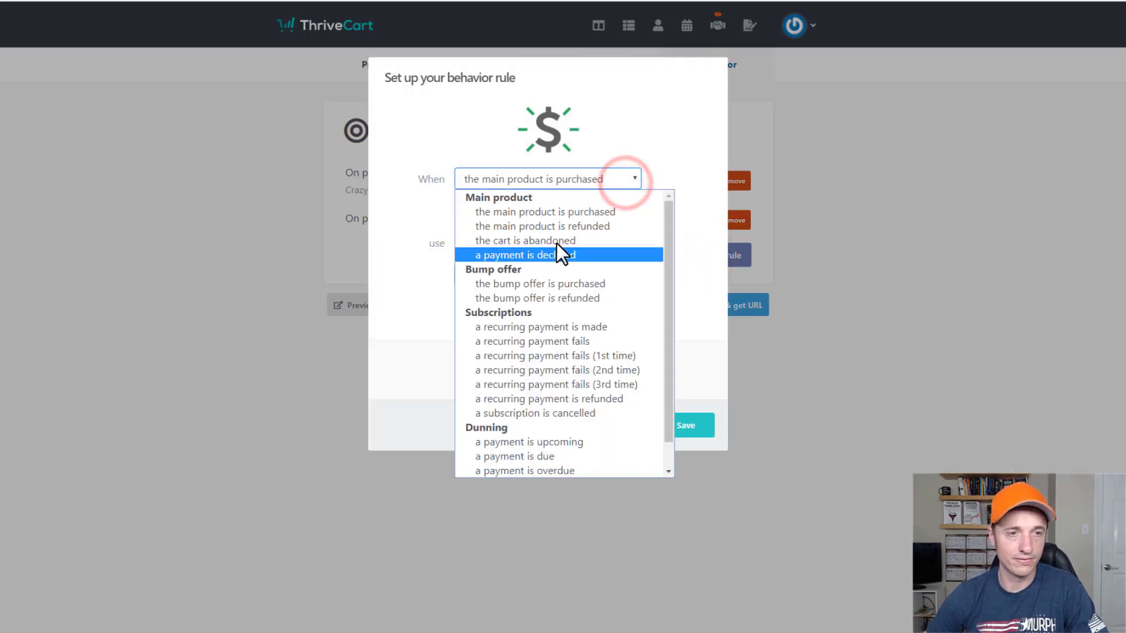
click(575, 225)
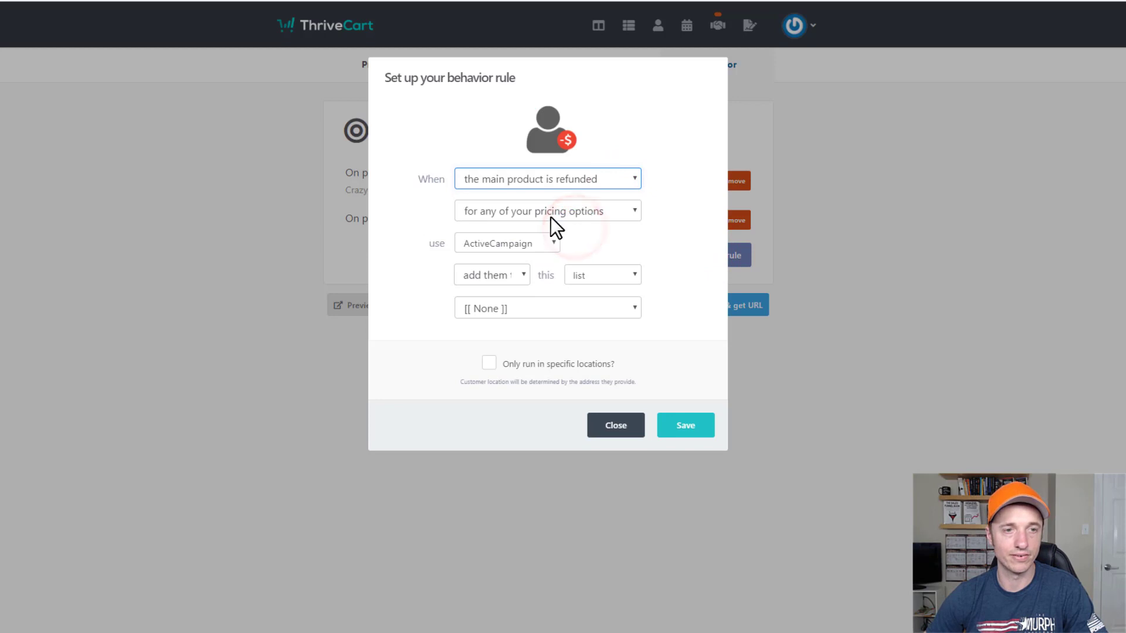
click(512, 280)
click(511, 303)
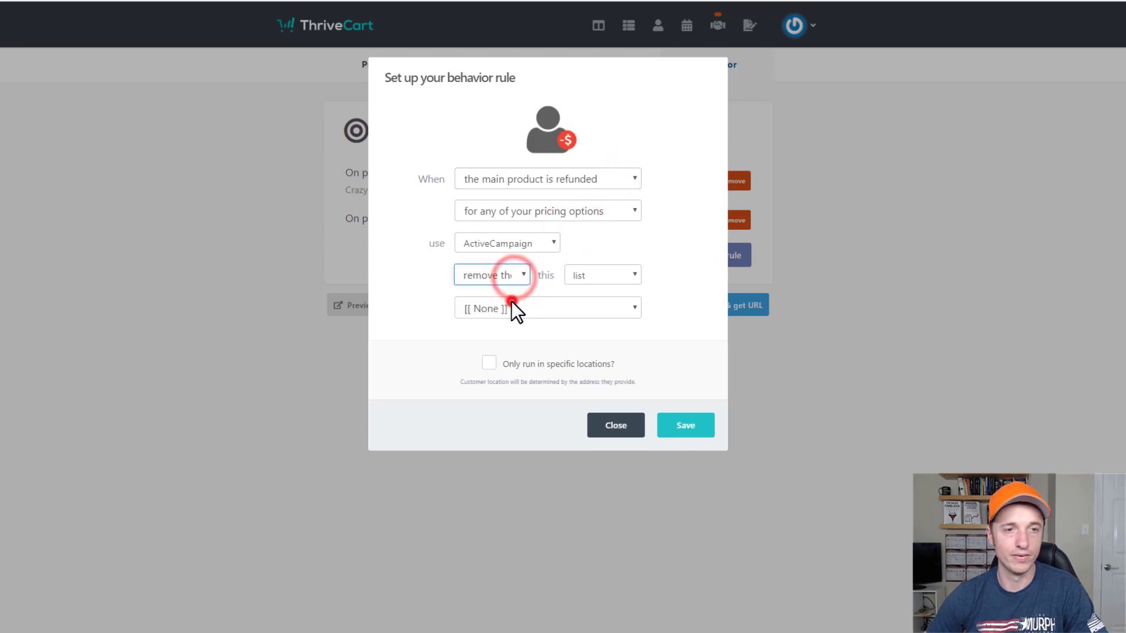
click(603, 276)
click(603, 332)
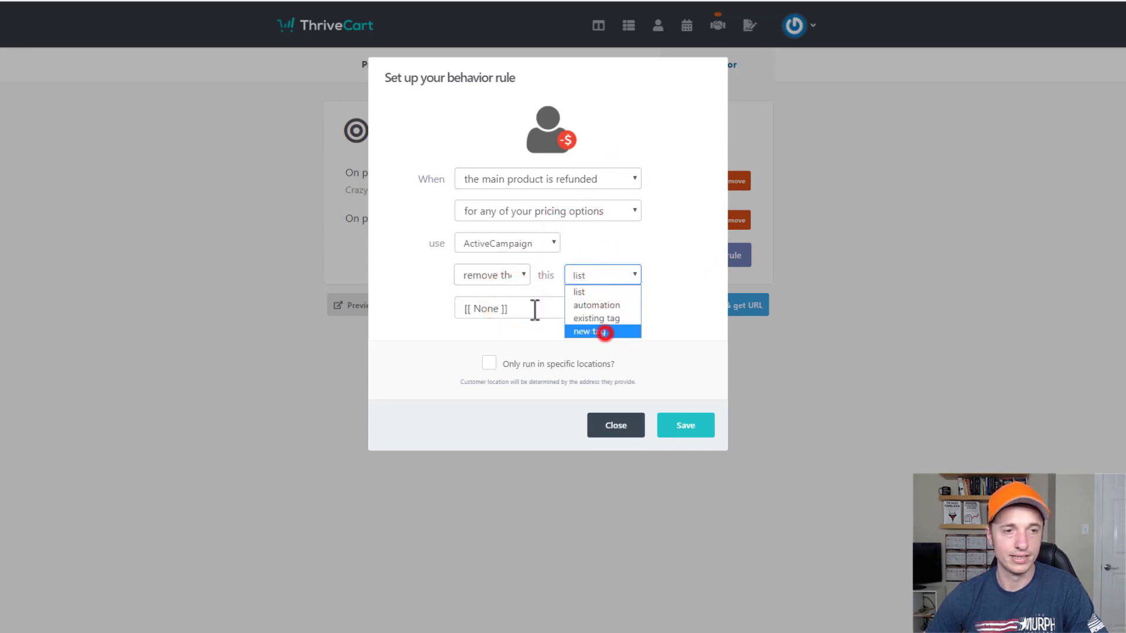
text(Purchase)
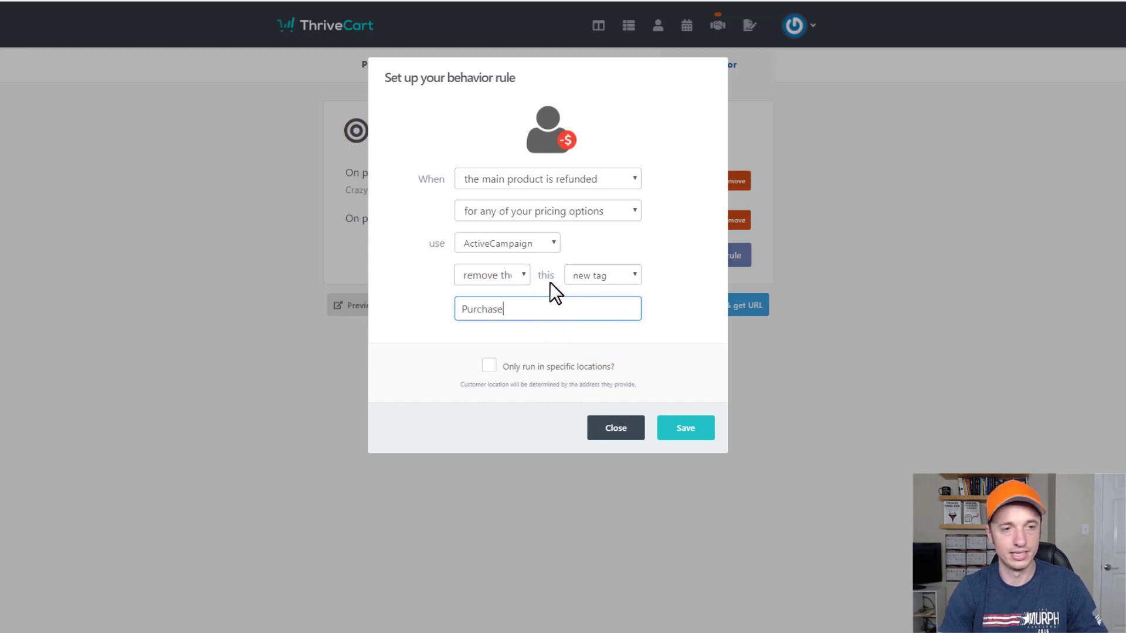
text(d Demo Pro)
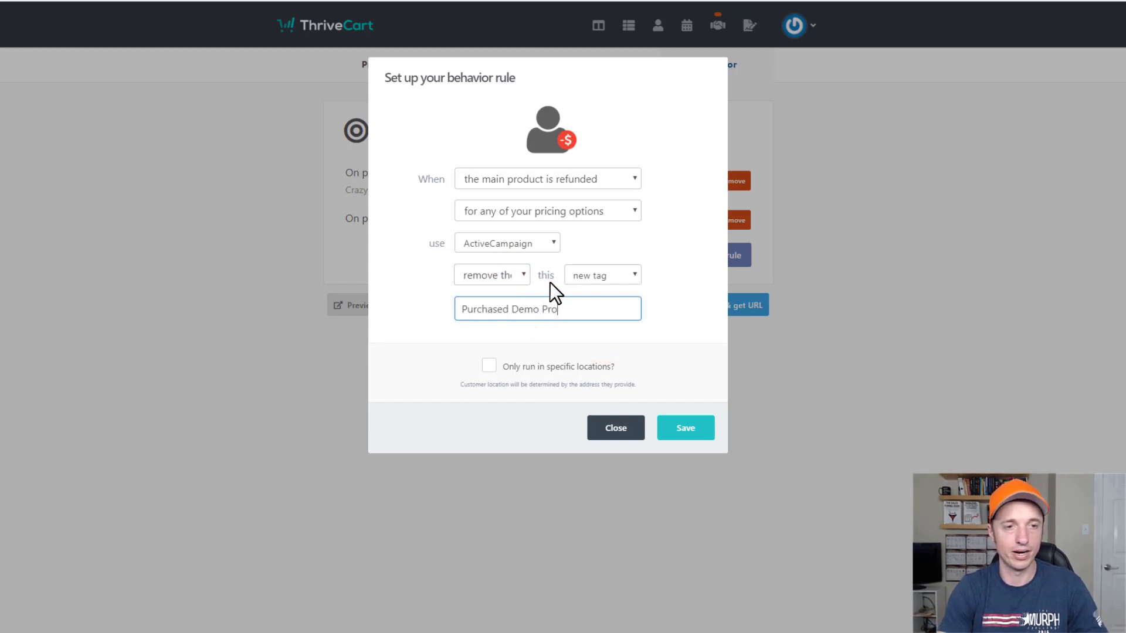
text(duct)
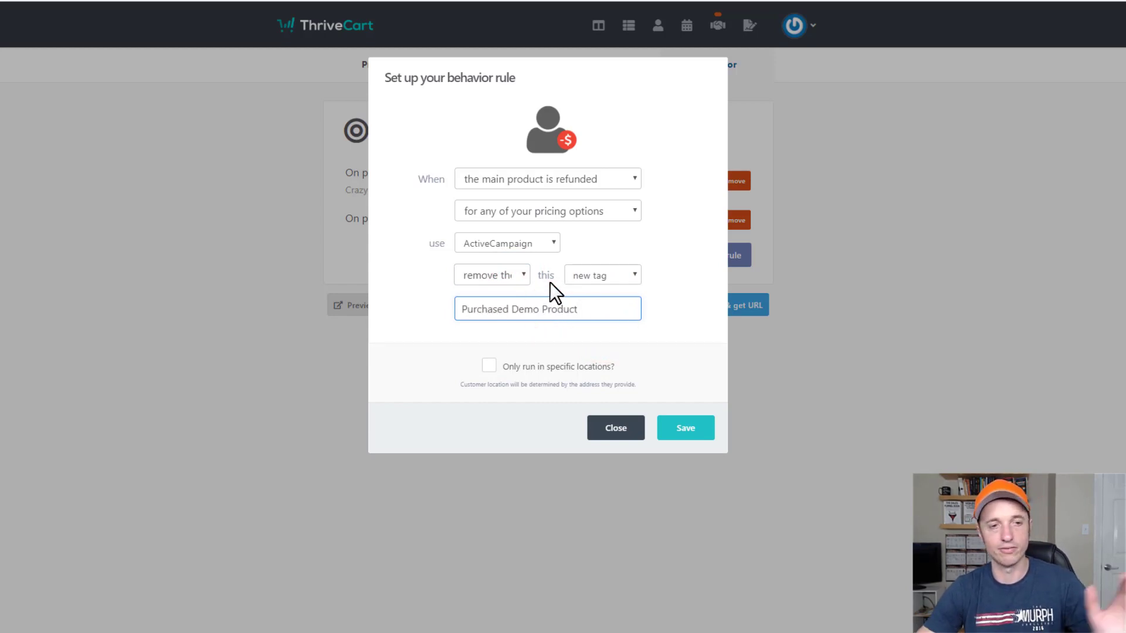
click(689, 431)
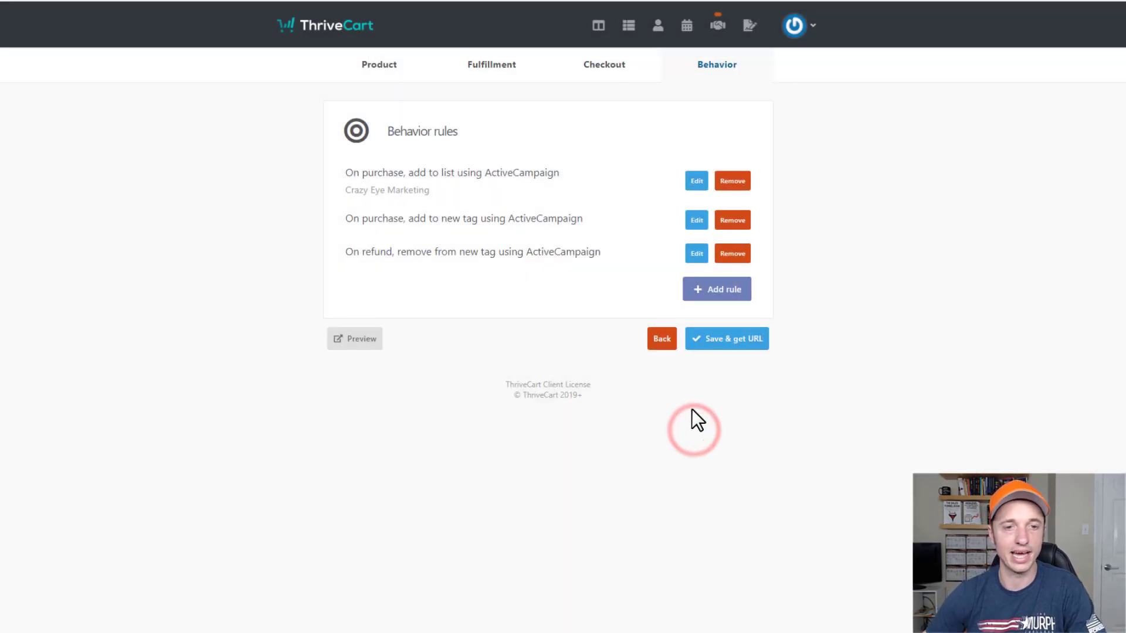
Save the Demo Product with Save & get URL and copy its cart URL.
click(749, 341)
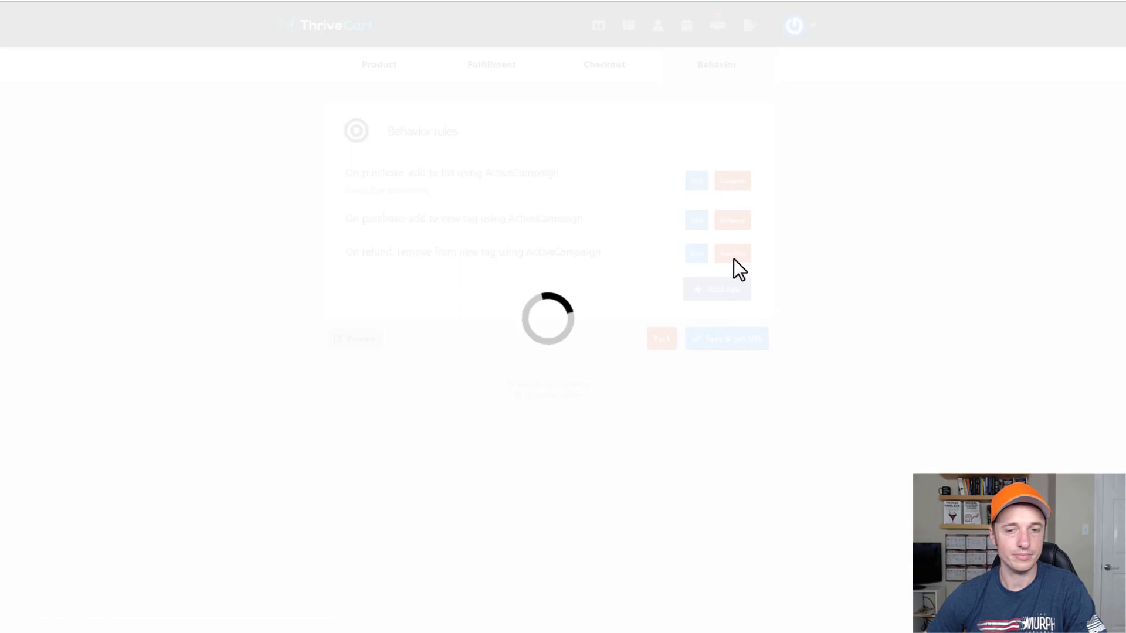
click(661, 184)
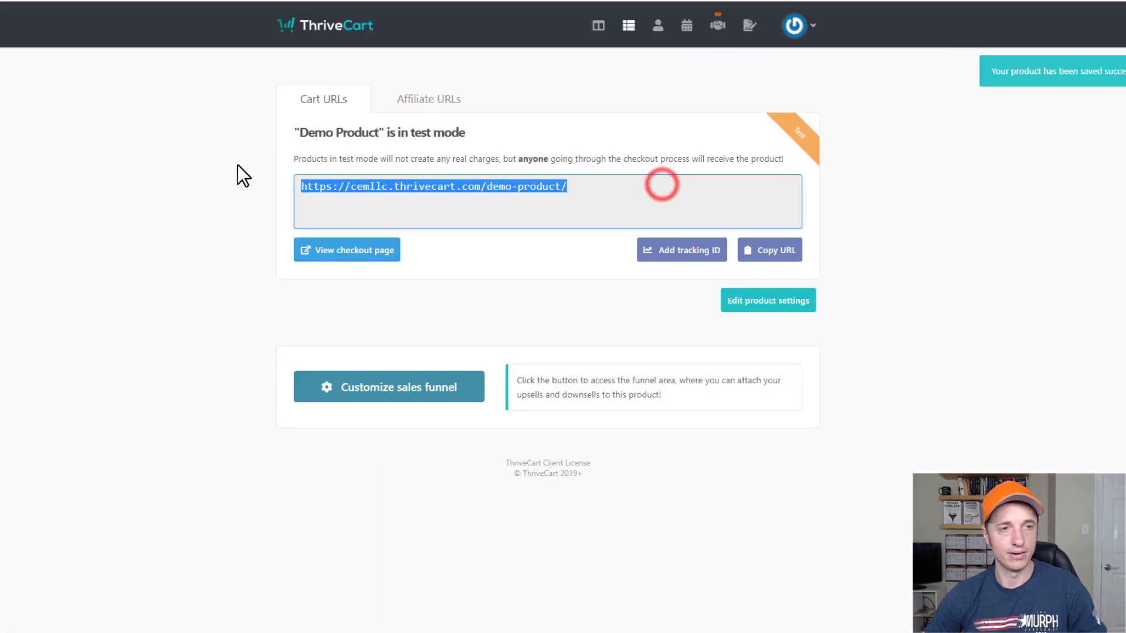
key(ctrl+c)
Load the copied cart URL in a new tab to view the test checkout, then close it.
key(ctrl+t)
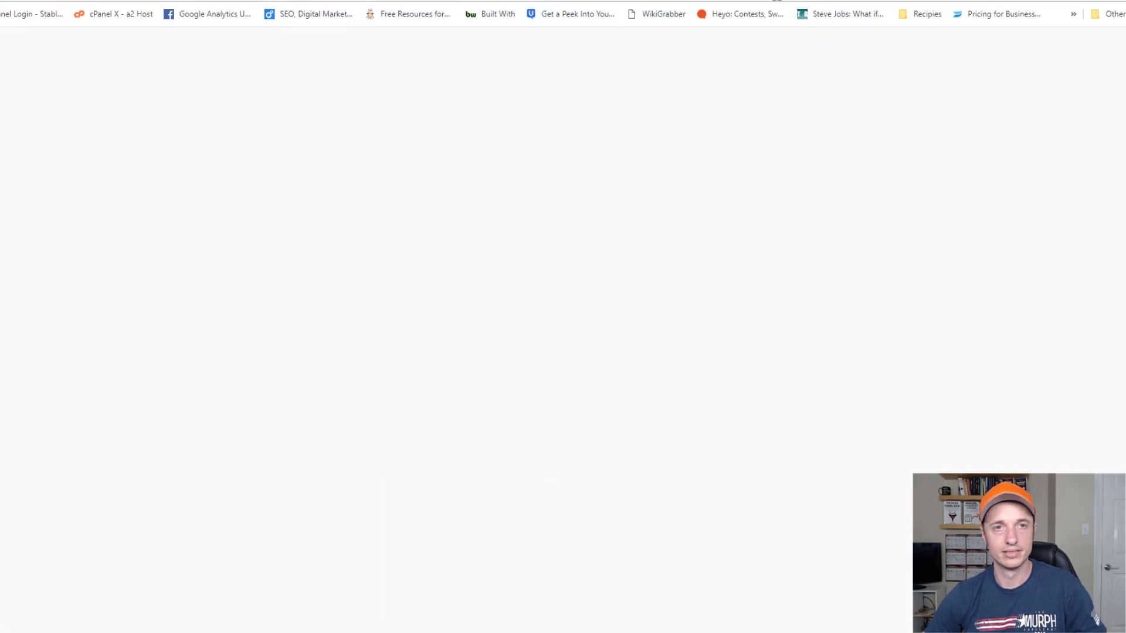
key(ctrl+v)
key(Return)
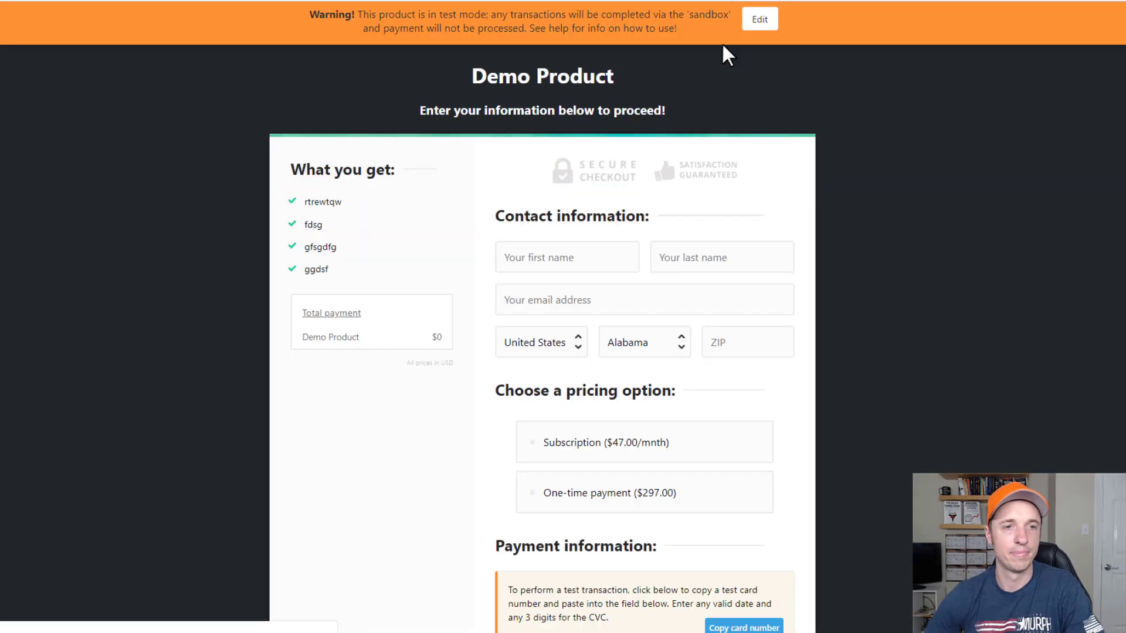
scroll(579, 338, down, 6)
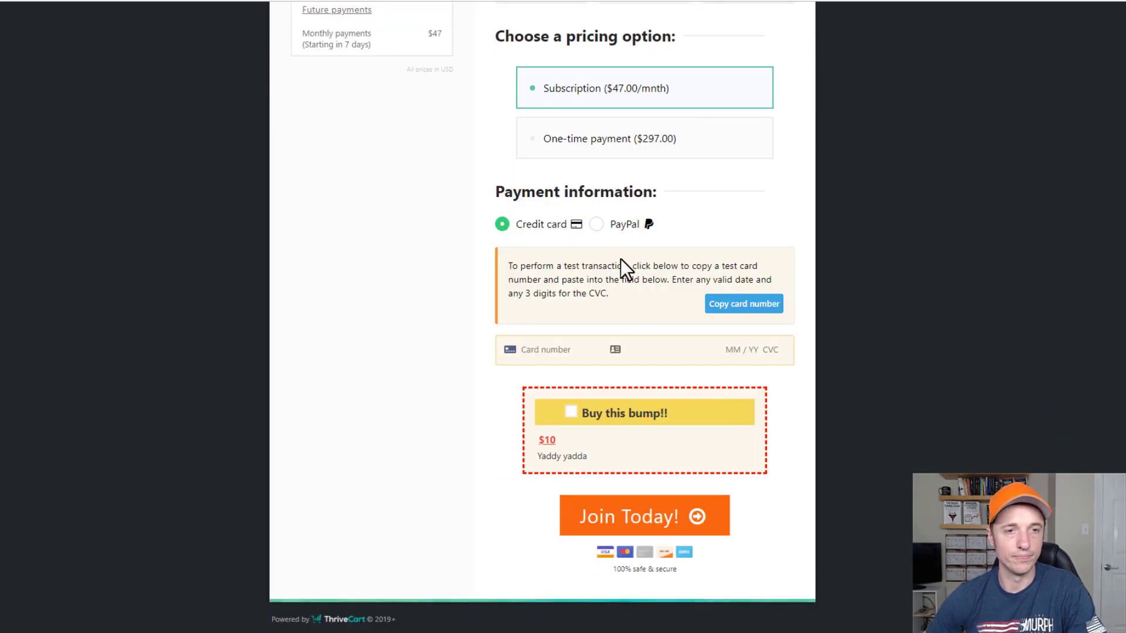
scroll(621, 259, up, 6)
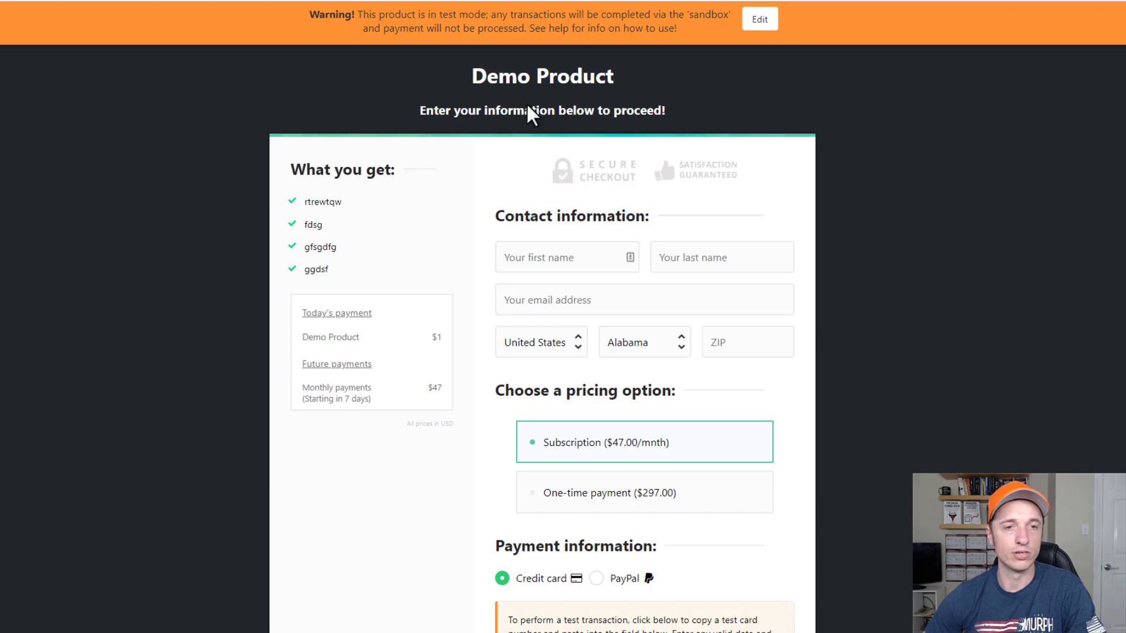
key(ctrl+w)
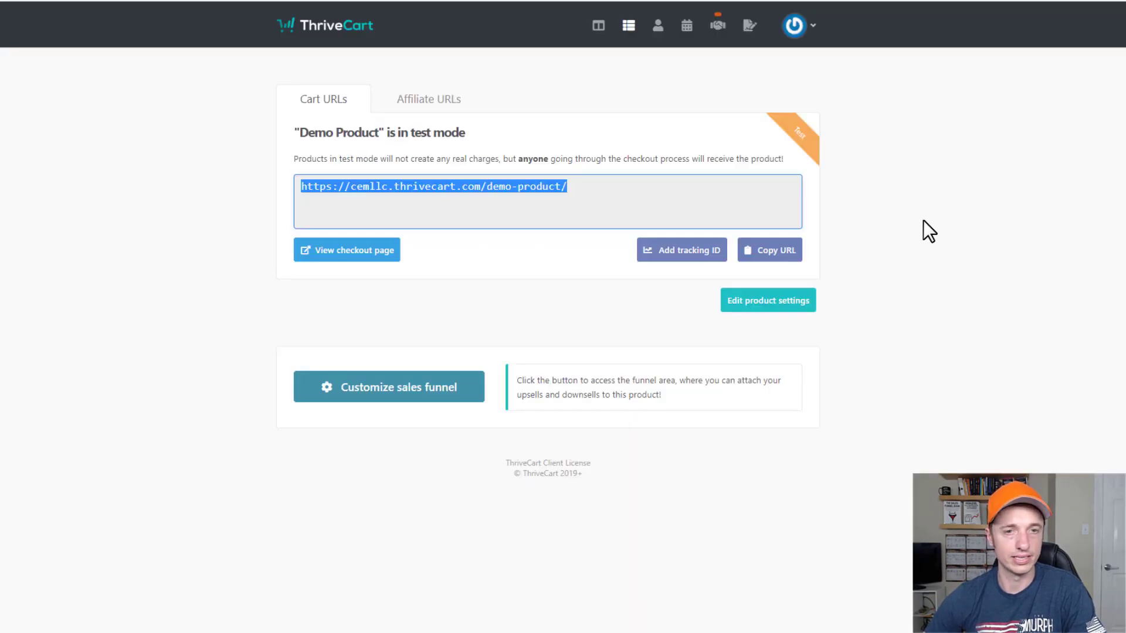
Create a new digital upsell, giving it the name and label 'Demo Upsell'.
click(630, 26)
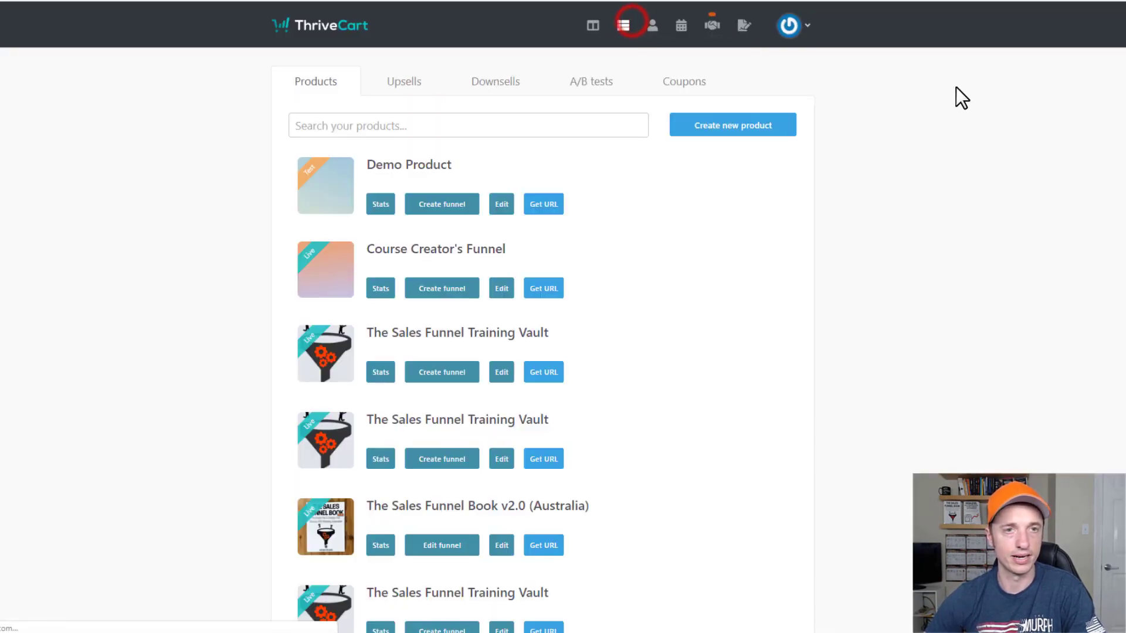
click(404, 82)
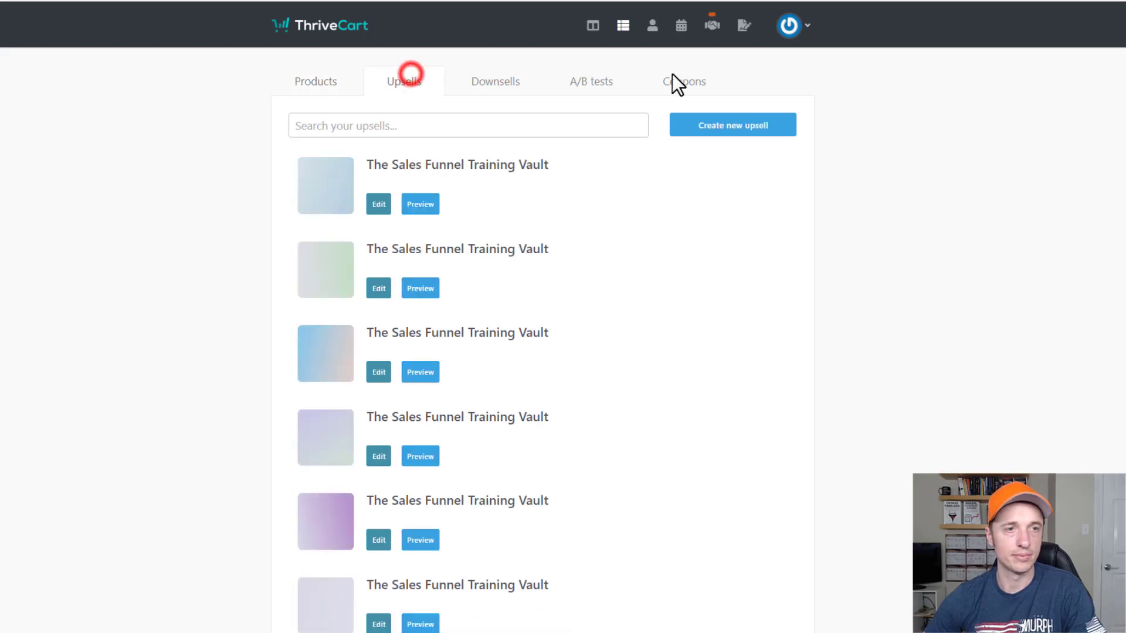
click(728, 125)
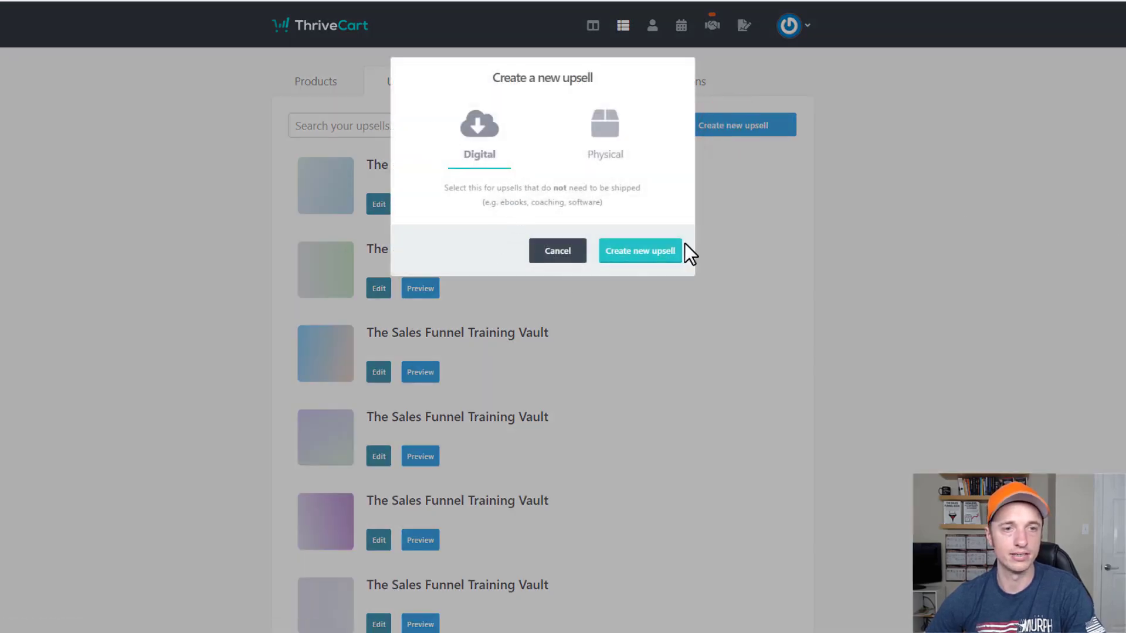
click(653, 254)
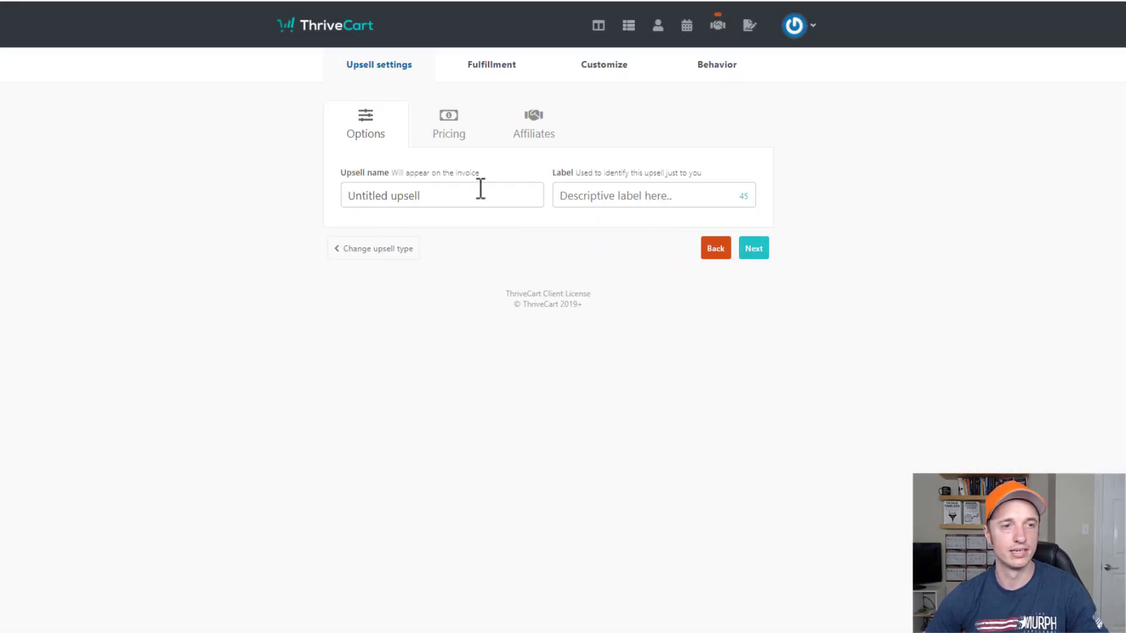
click(476, 187)
text(Demo Up)
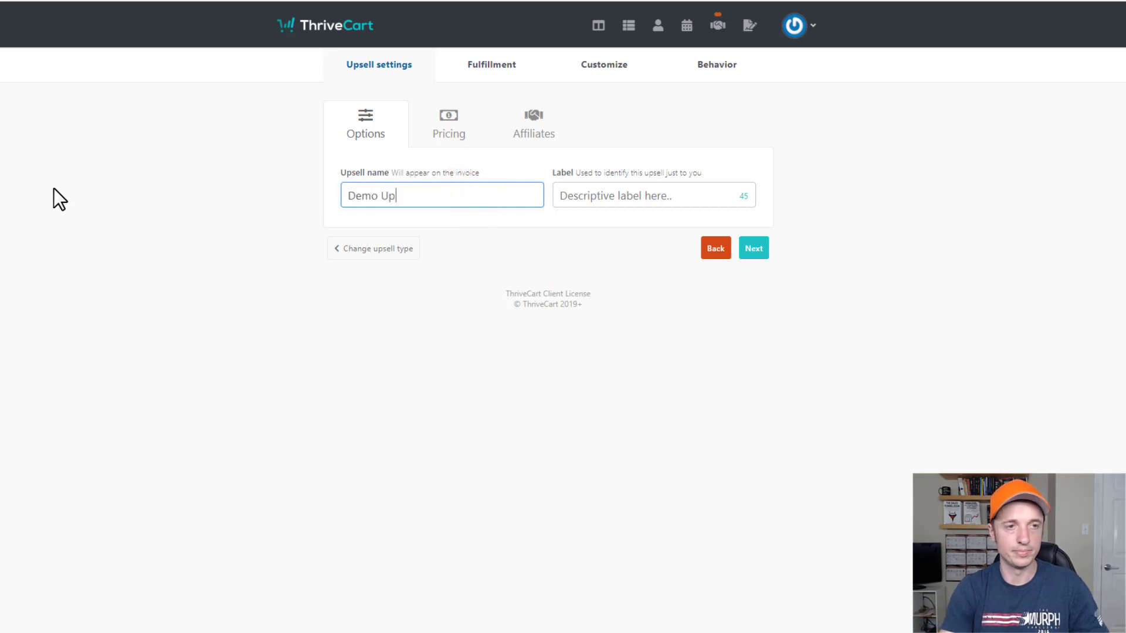
text(sell)
key(ctrl+a)
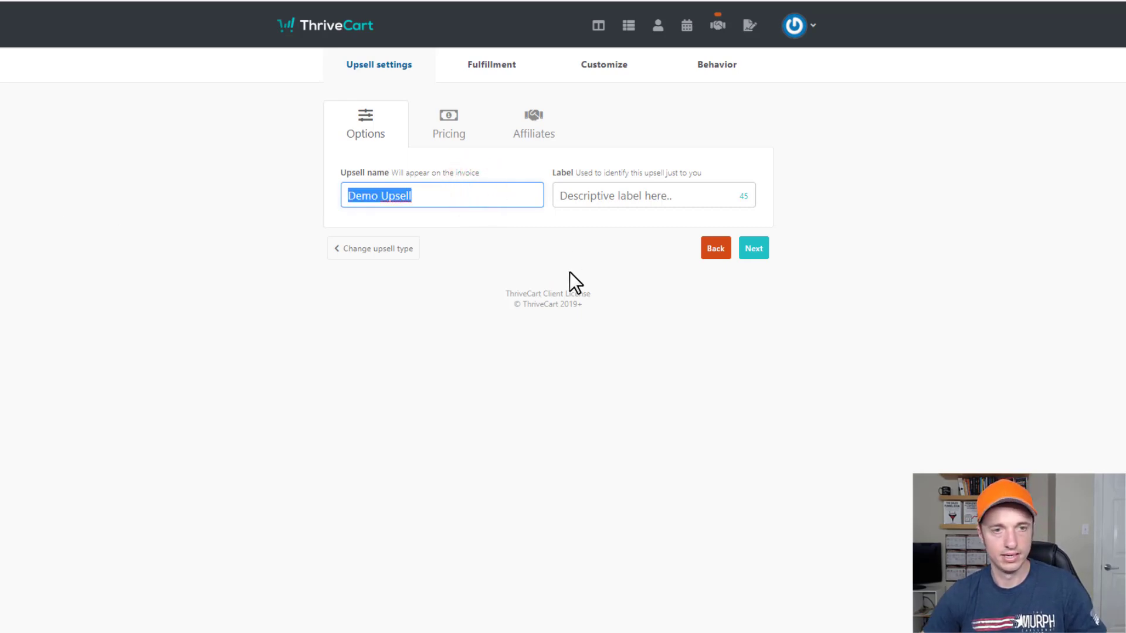
click(595, 198)
key(ctrl+v)
On the pricing step, compare the subscription and split-pay types, then settle on a one-time fee.
click(753, 249)
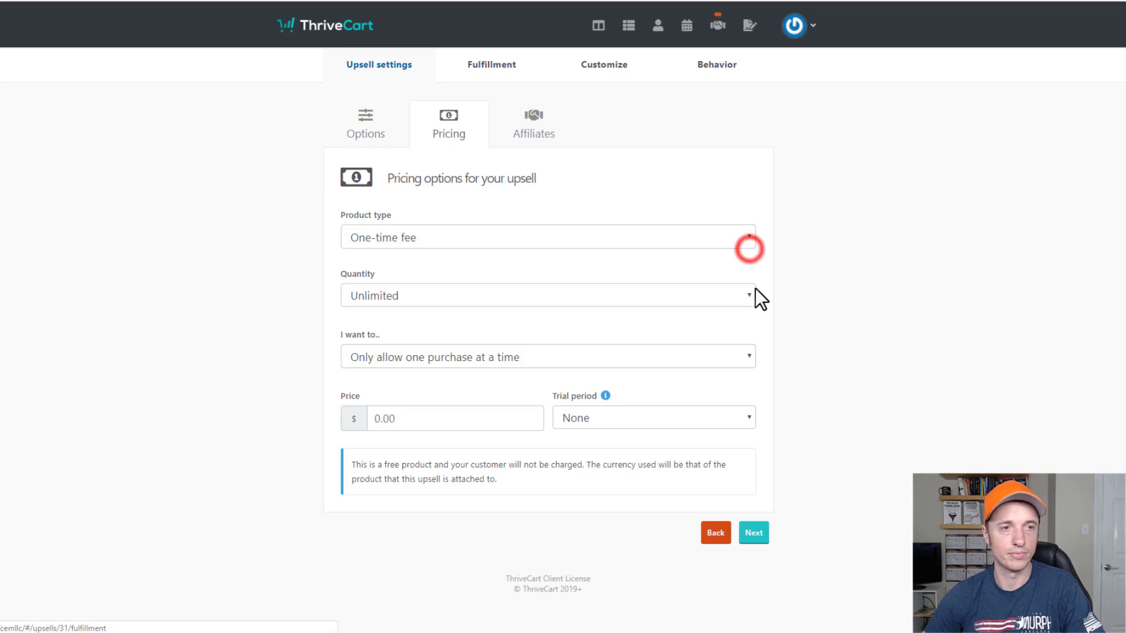
click(564, 235)
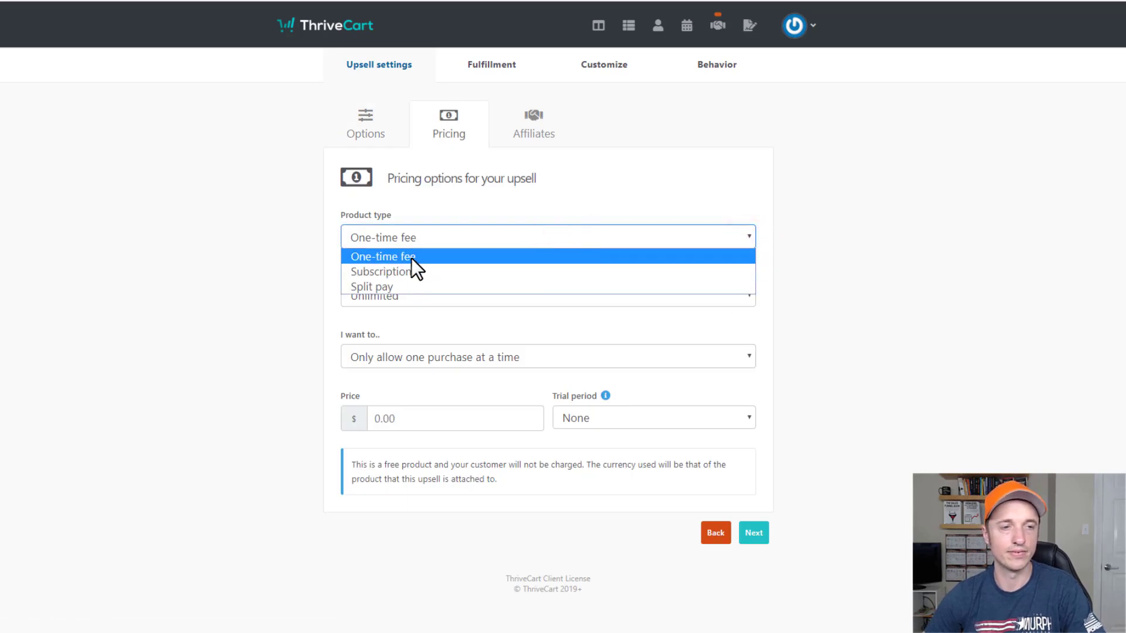
click(414, 273)
click(435, 233)
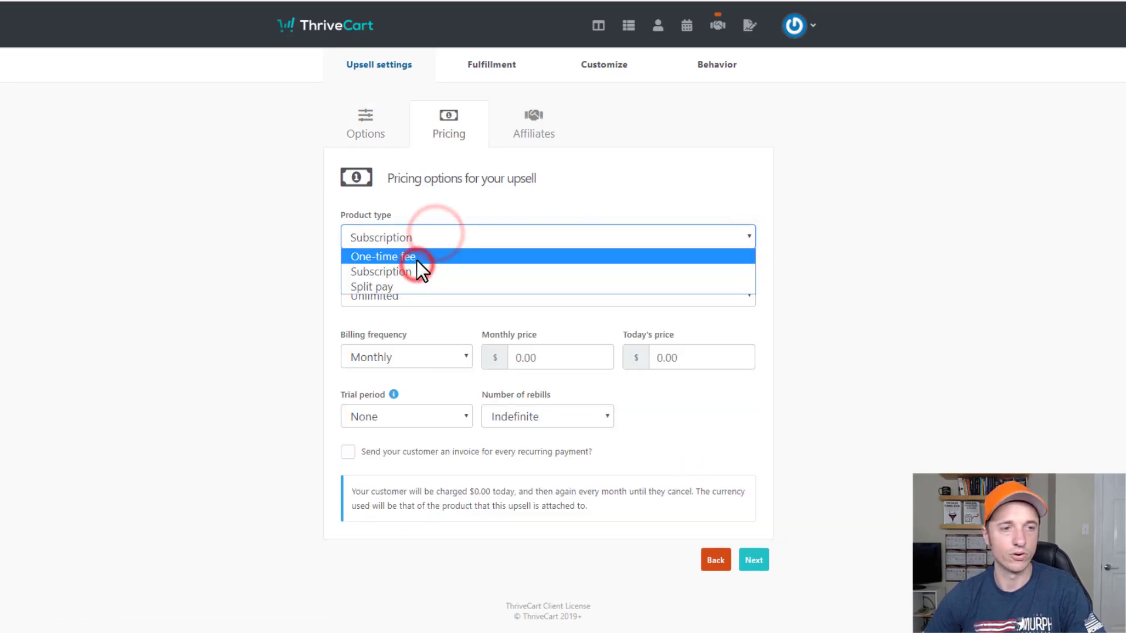
click(416, 259)
click(424, 237)
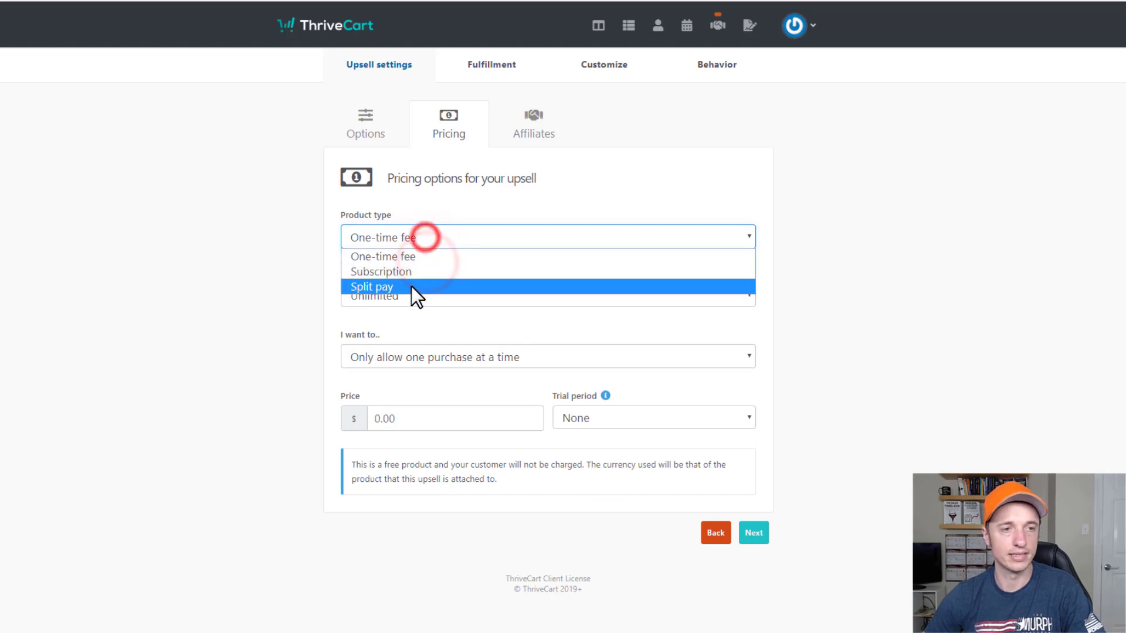
click(416, 286)
click(425, 234)
click(412, 258)
Keep quantity unlimited and one purchase at a time, set price 10, and skip affiliates.
click(435, 291)
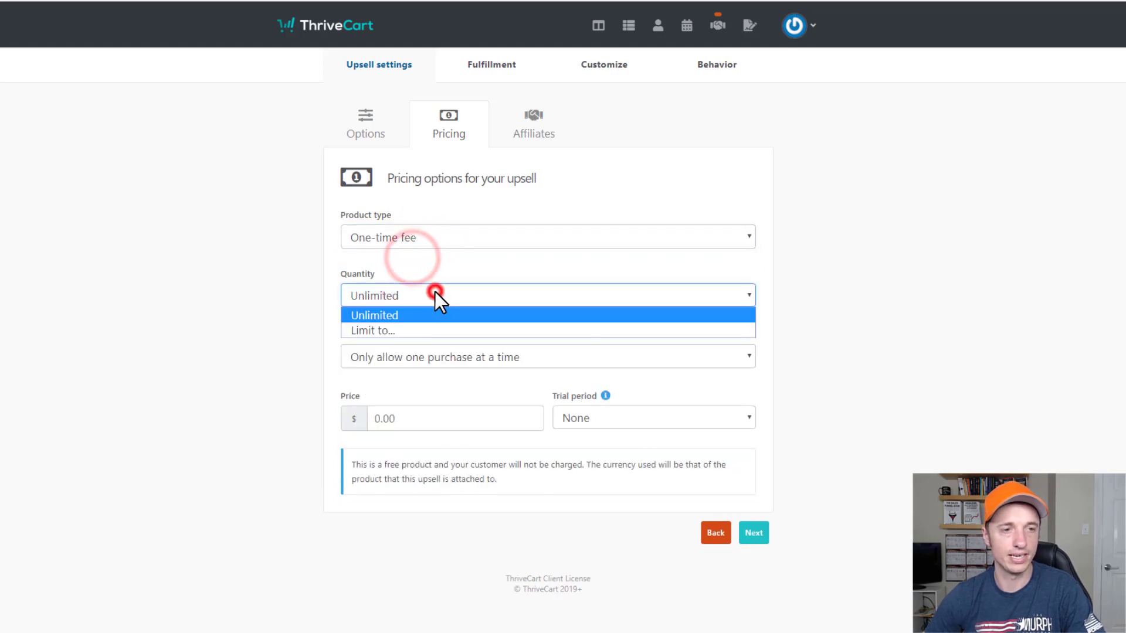
click(423, 312)
click(534, 353)
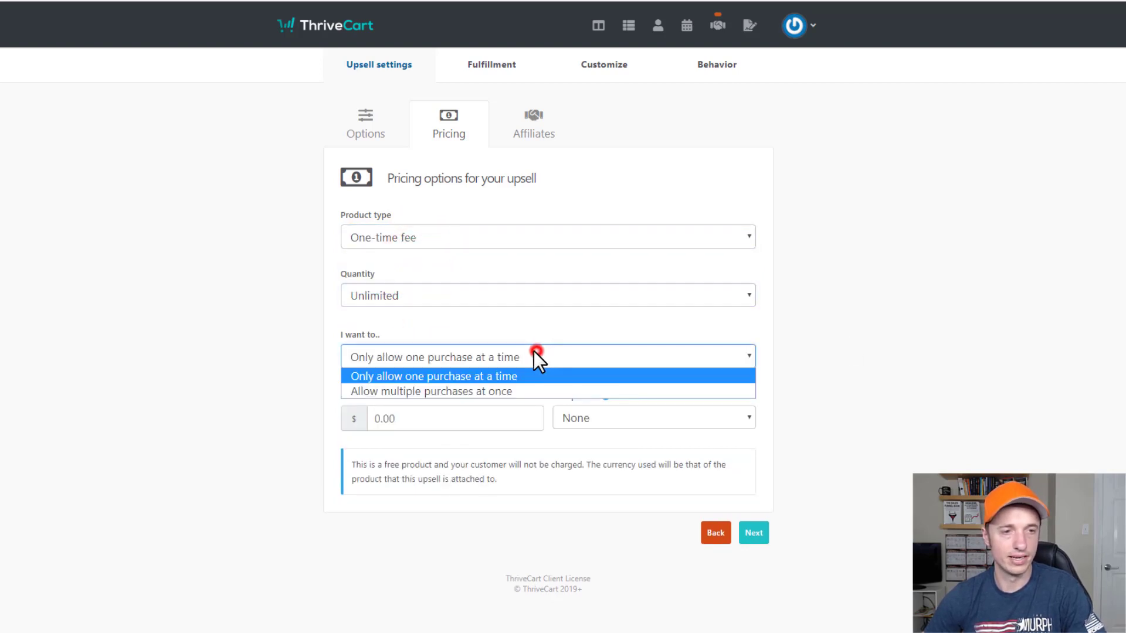
click(503, 376)
click(459, 411)
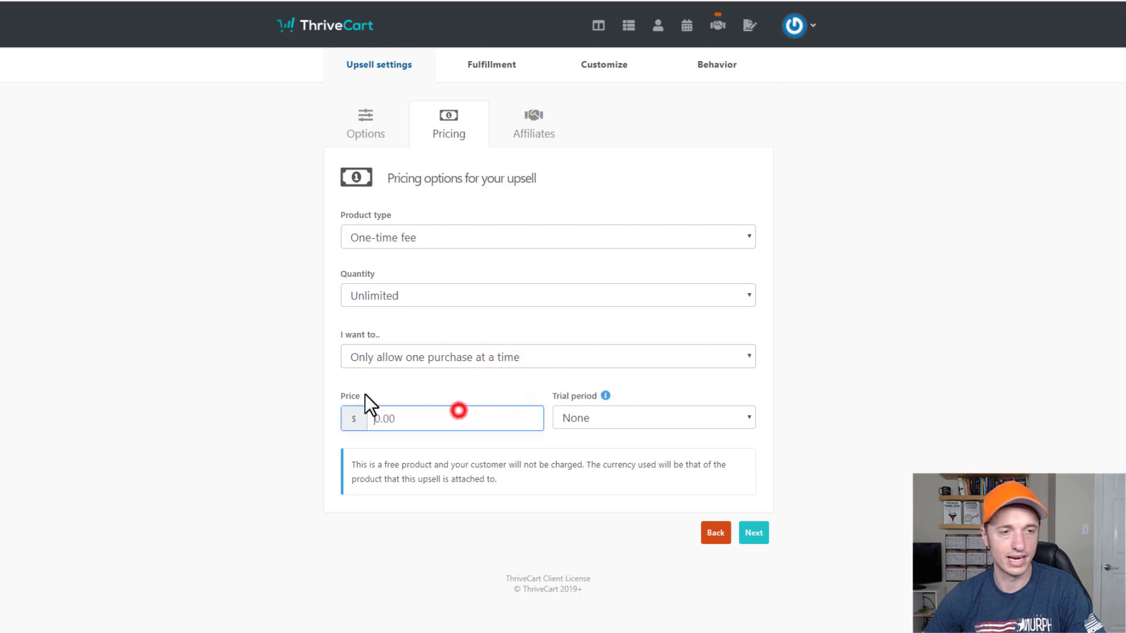
text(10)
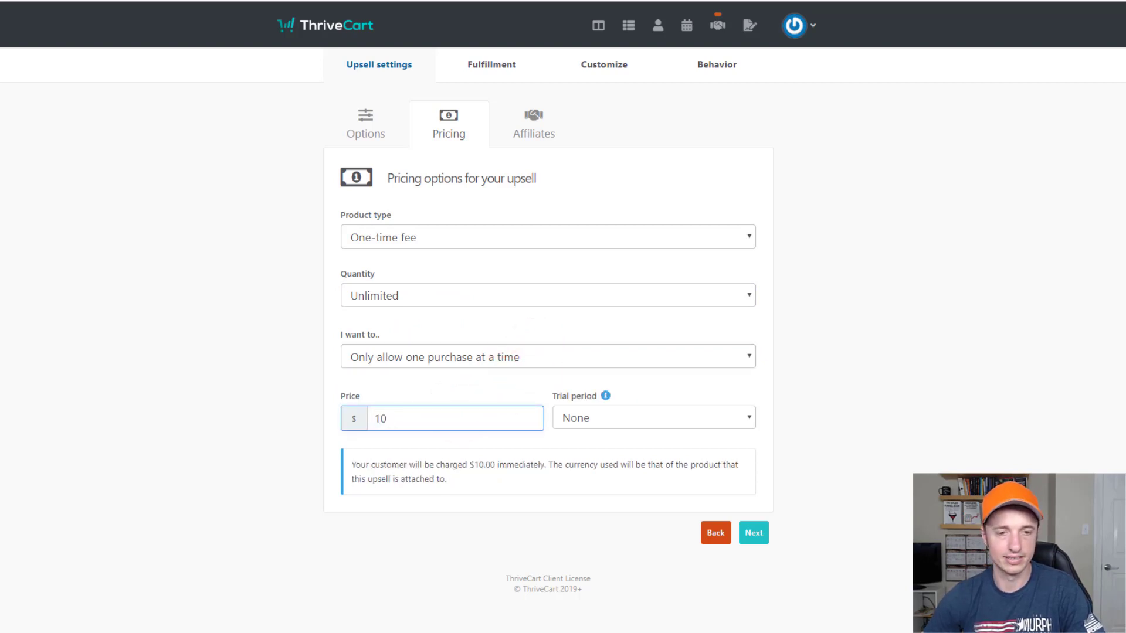
click(753, 534)
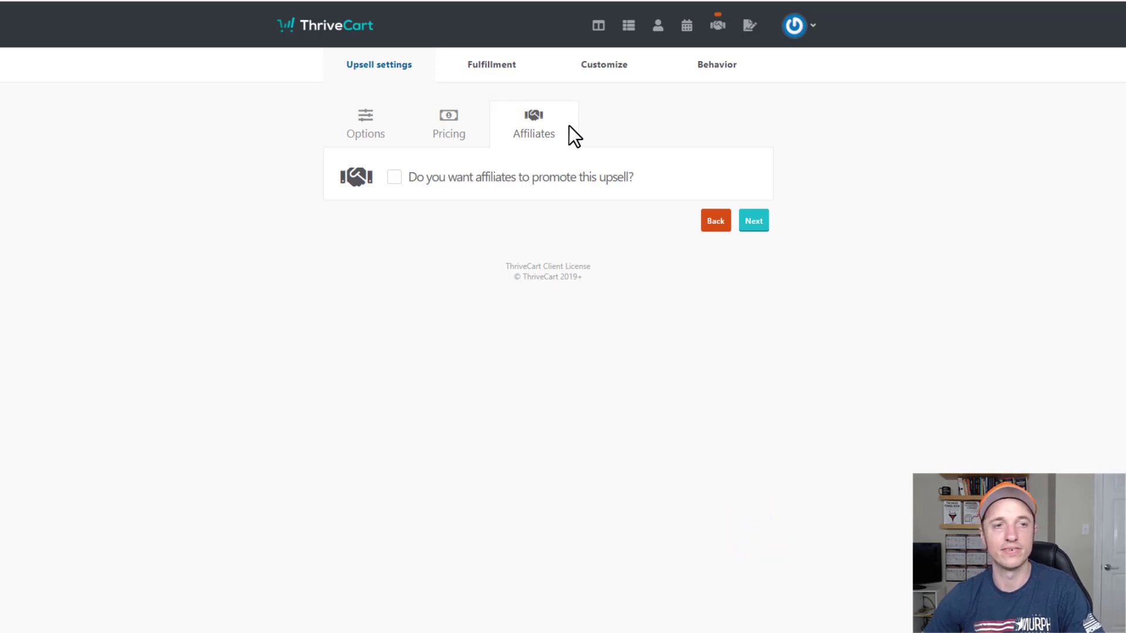
click(755, 228)
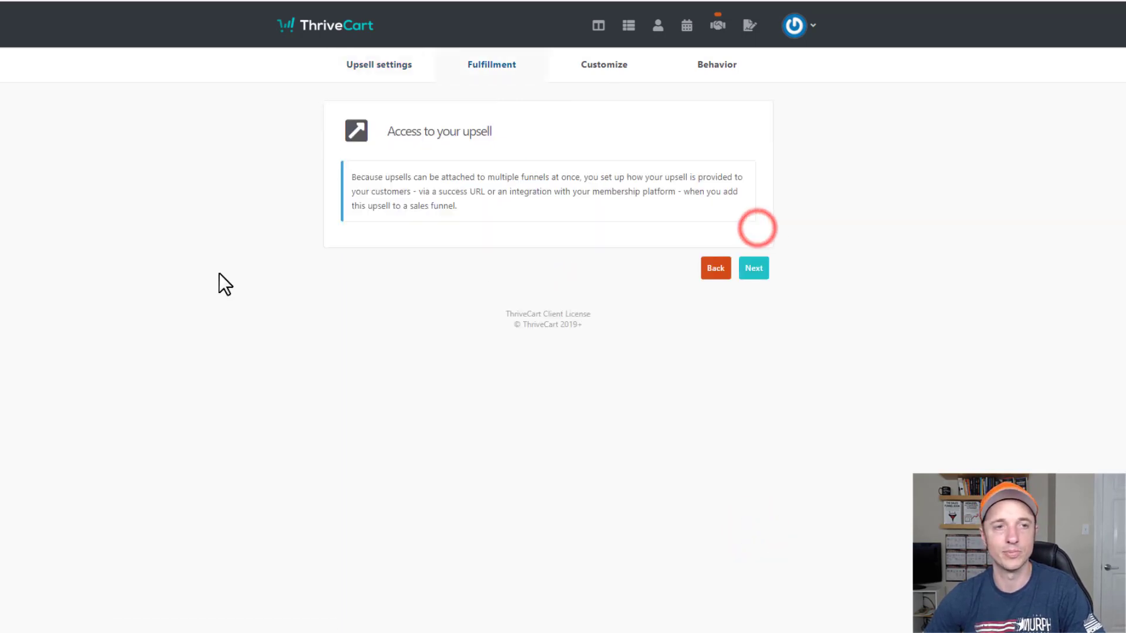
click(753, 269)
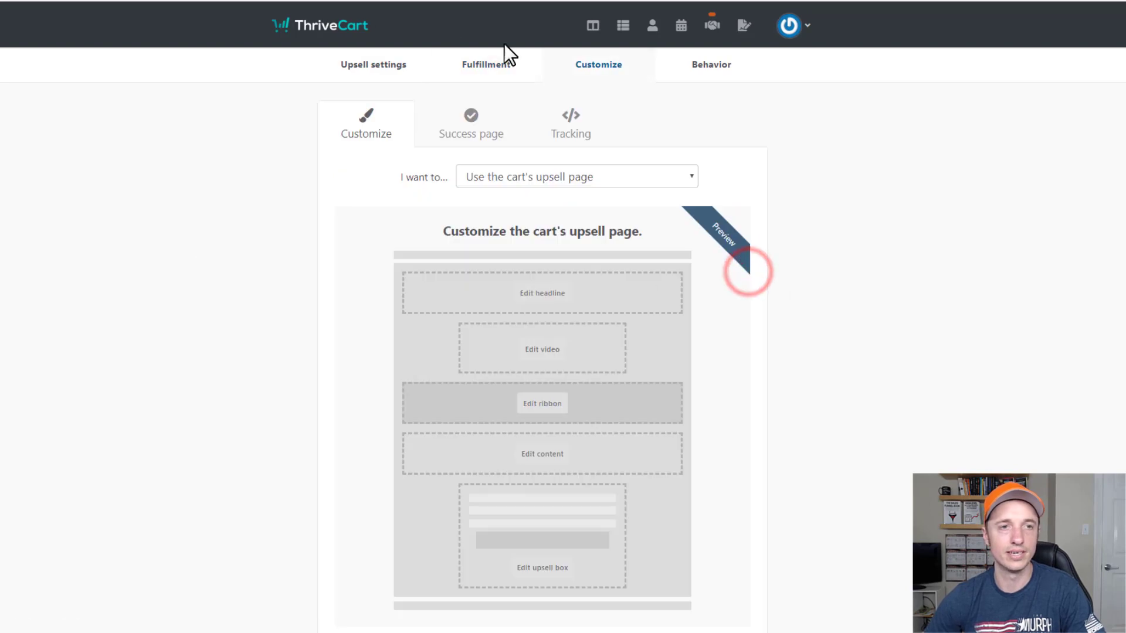
click(490, 65)
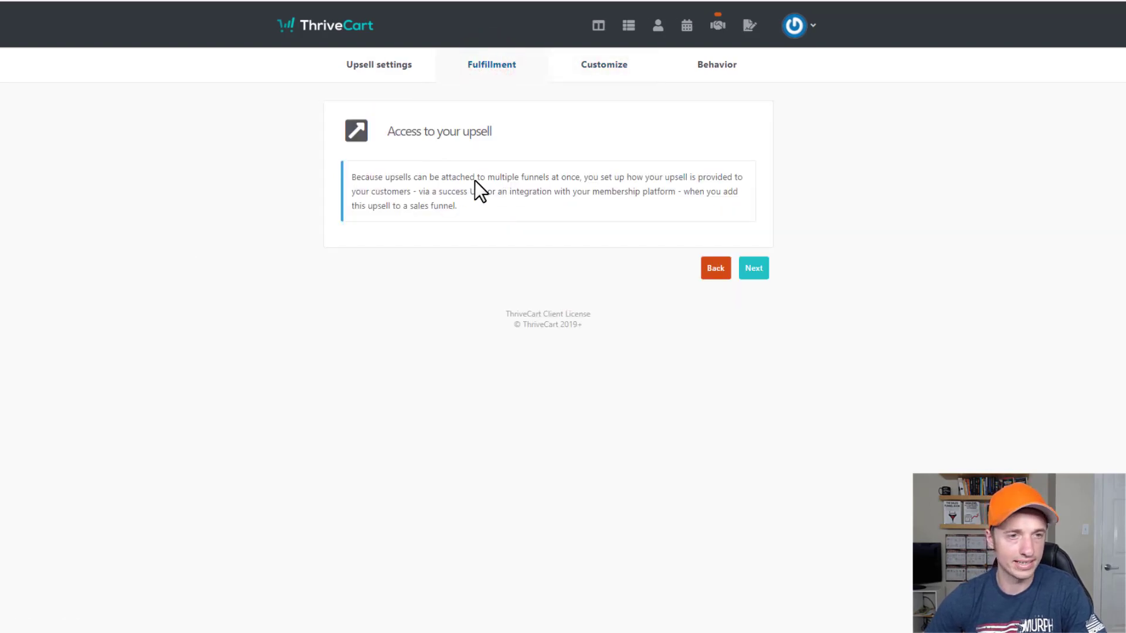
click(762, 262)
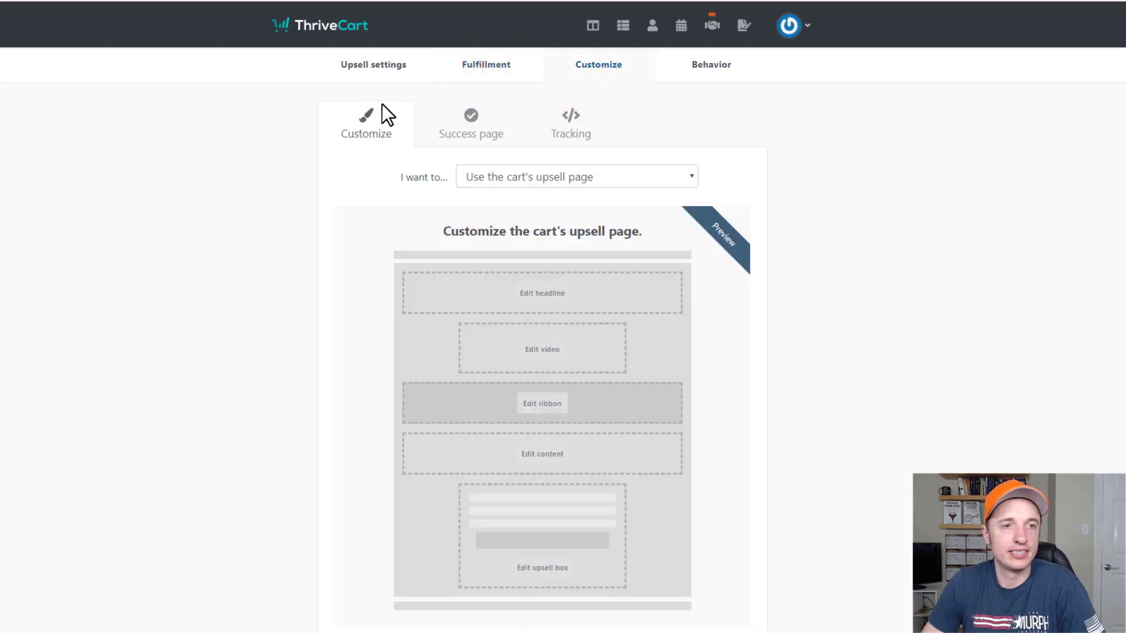
scroll(361, 127, down, 1)
scroll(381, 187, up, 1)
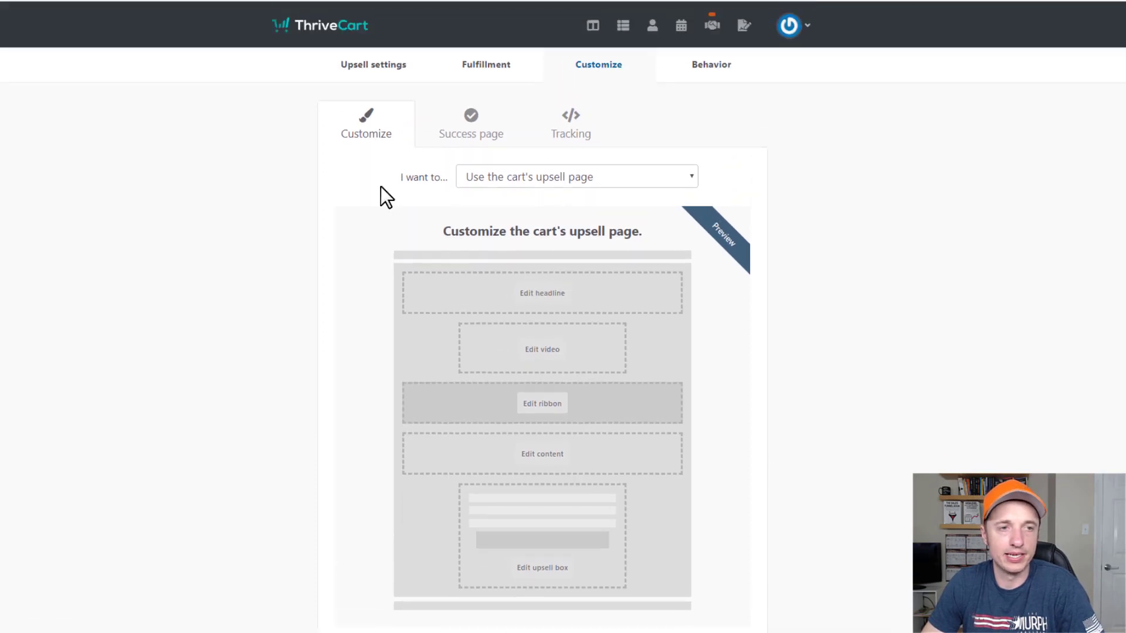
click(488, 175)
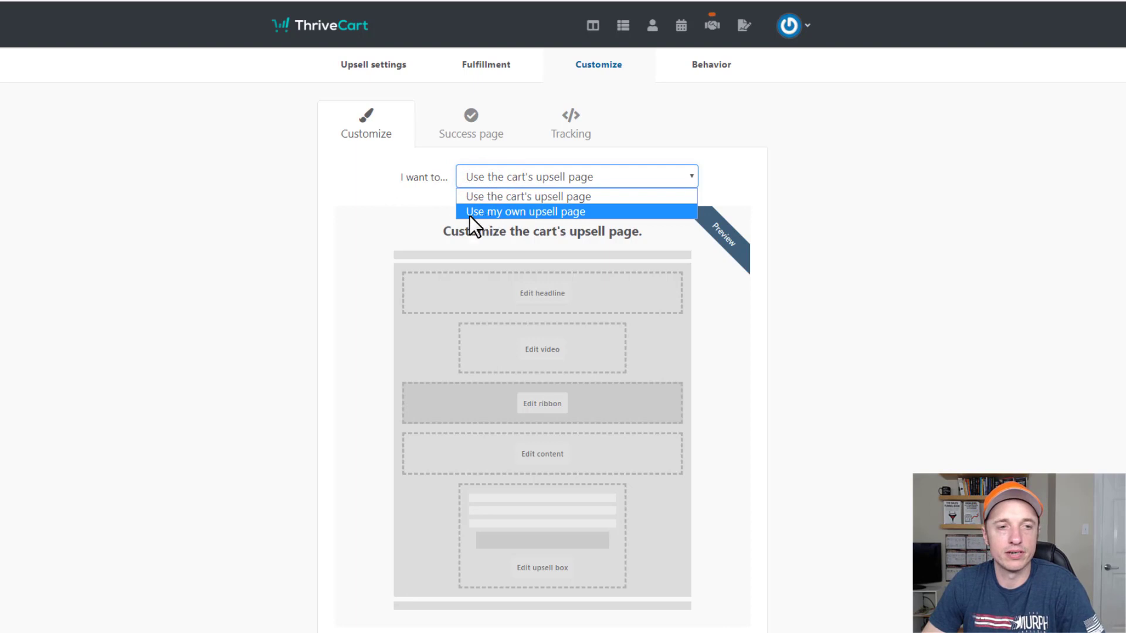
click(537, 216)
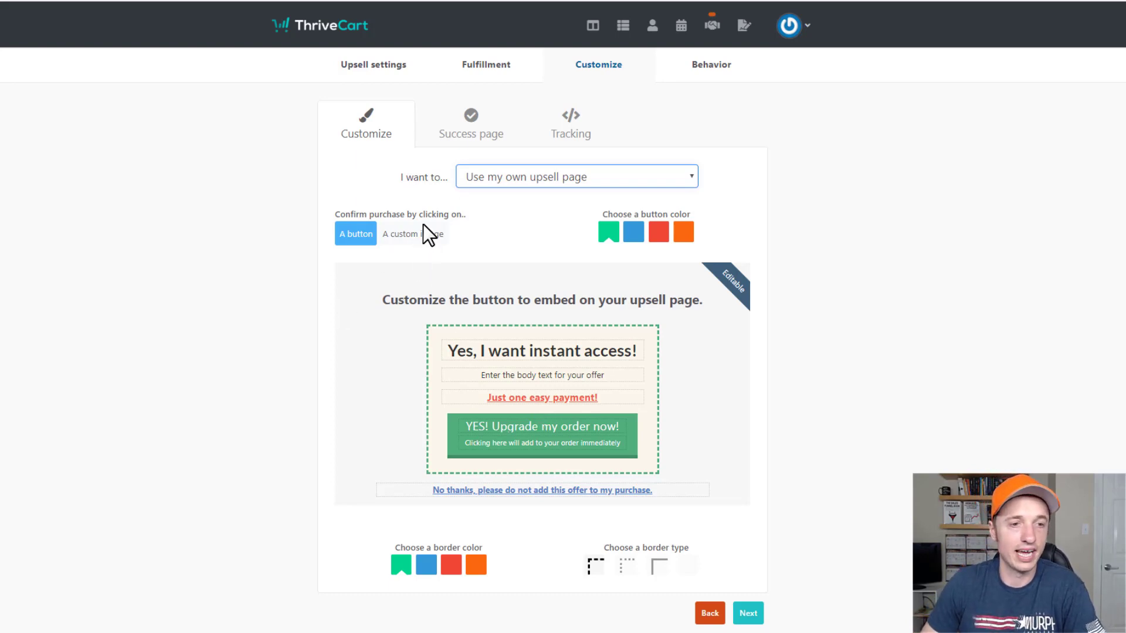
click(550, 350)
click(533, 384)
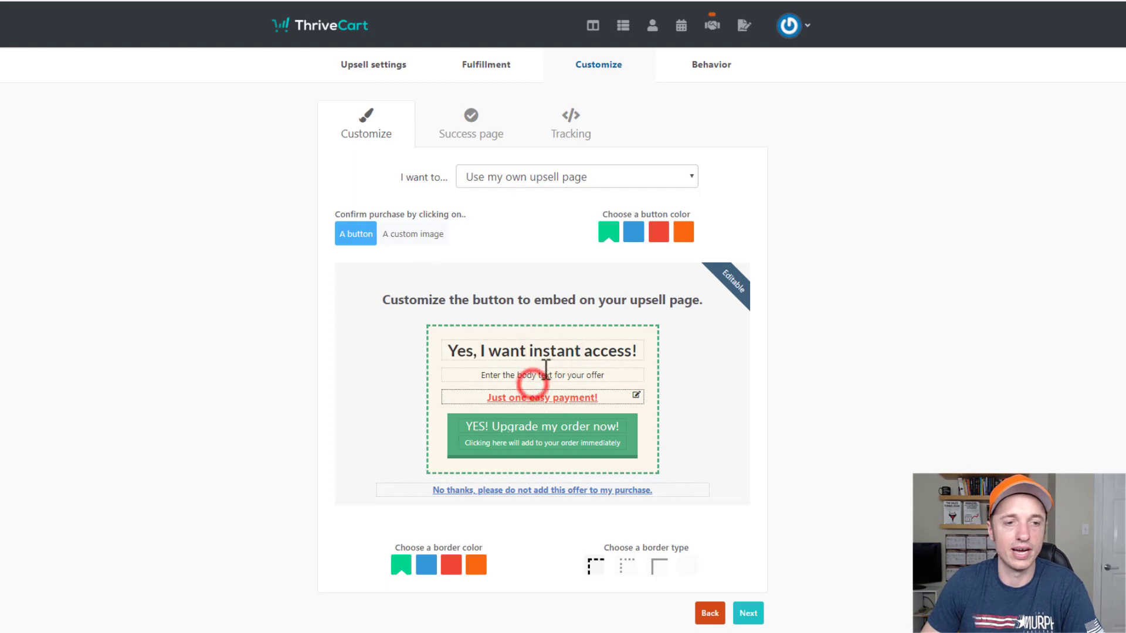
scroll(545, 447, down, 1)
scroll(547, 457, up, 1)
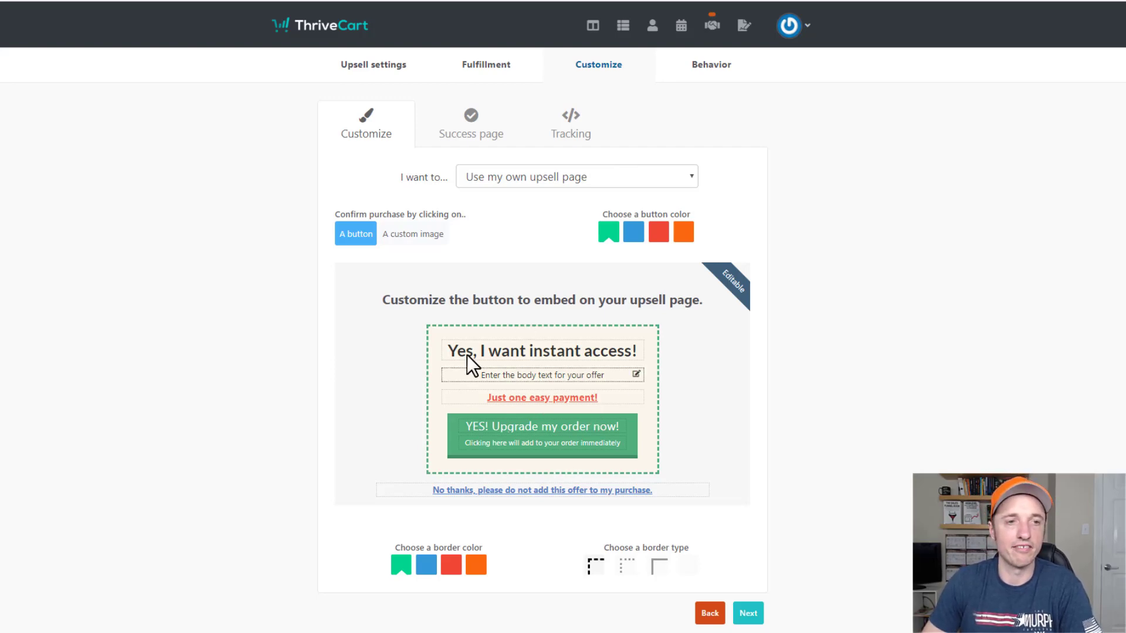
Switch to the cart's own upsell page and check its headline and video settings.
click(610, 183)
click(564, 198)
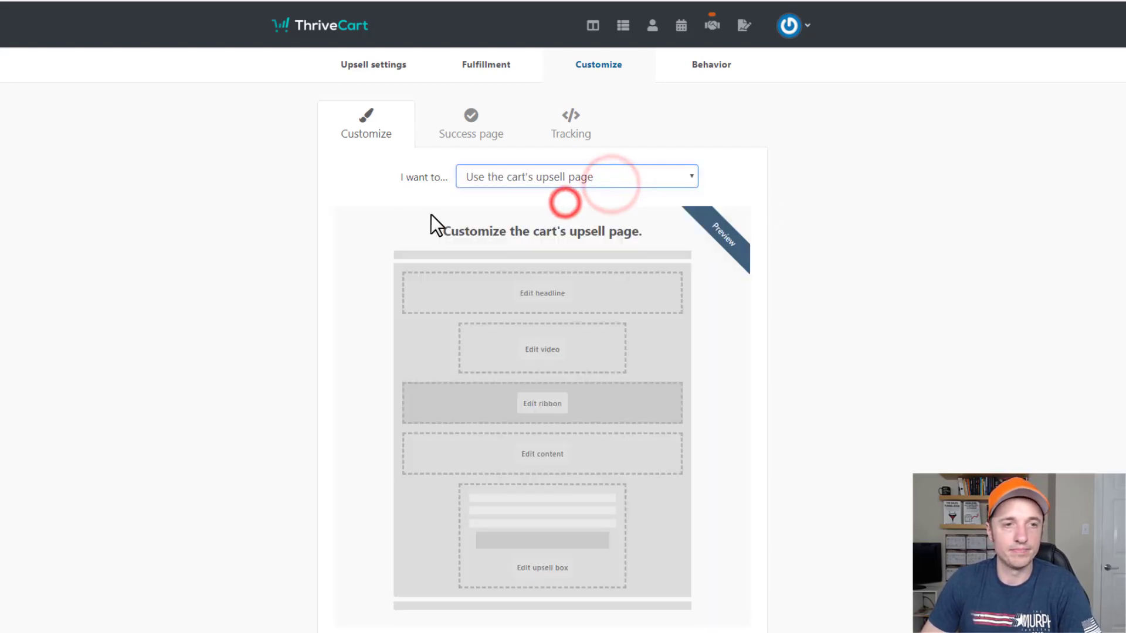
scroll(501, 191, down, 1)
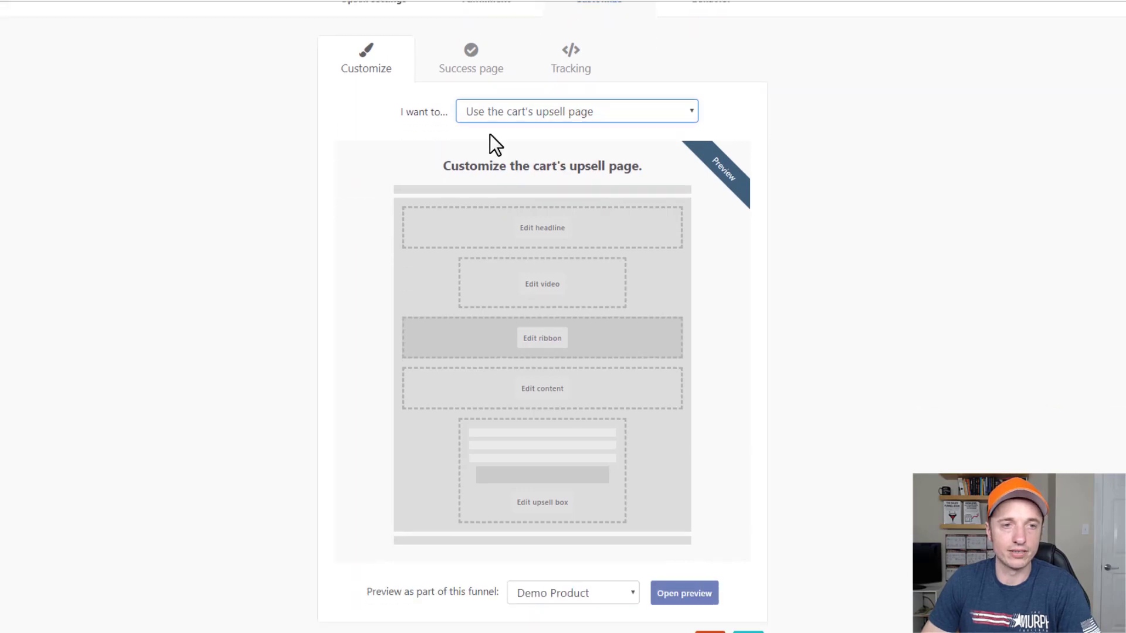
click(550, 230)
click(596, 183)
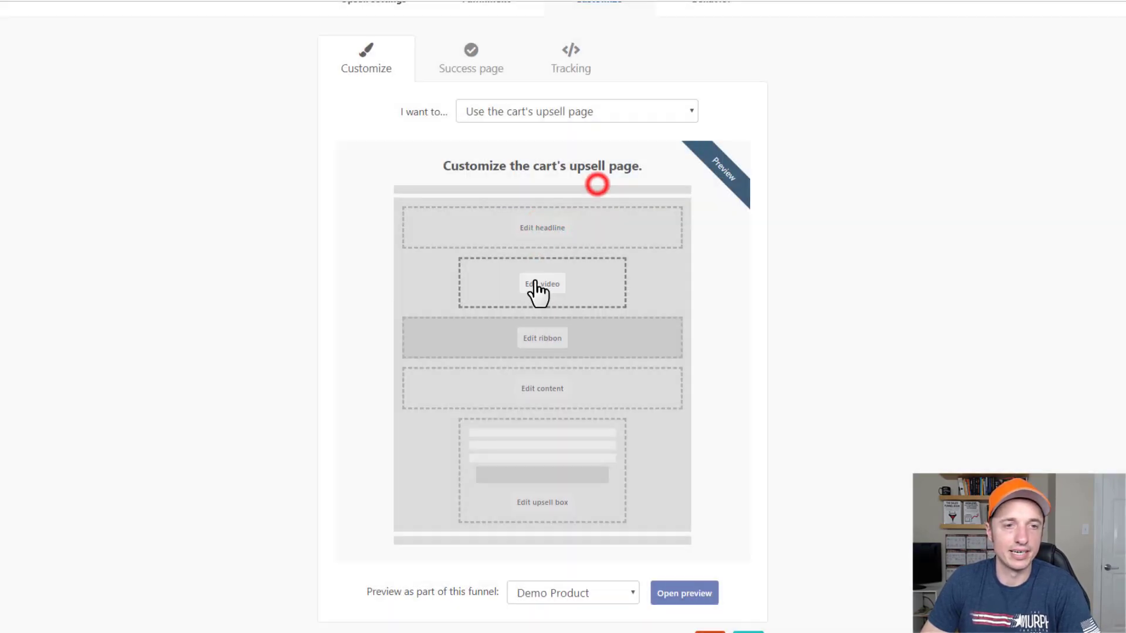
click(534, 283)
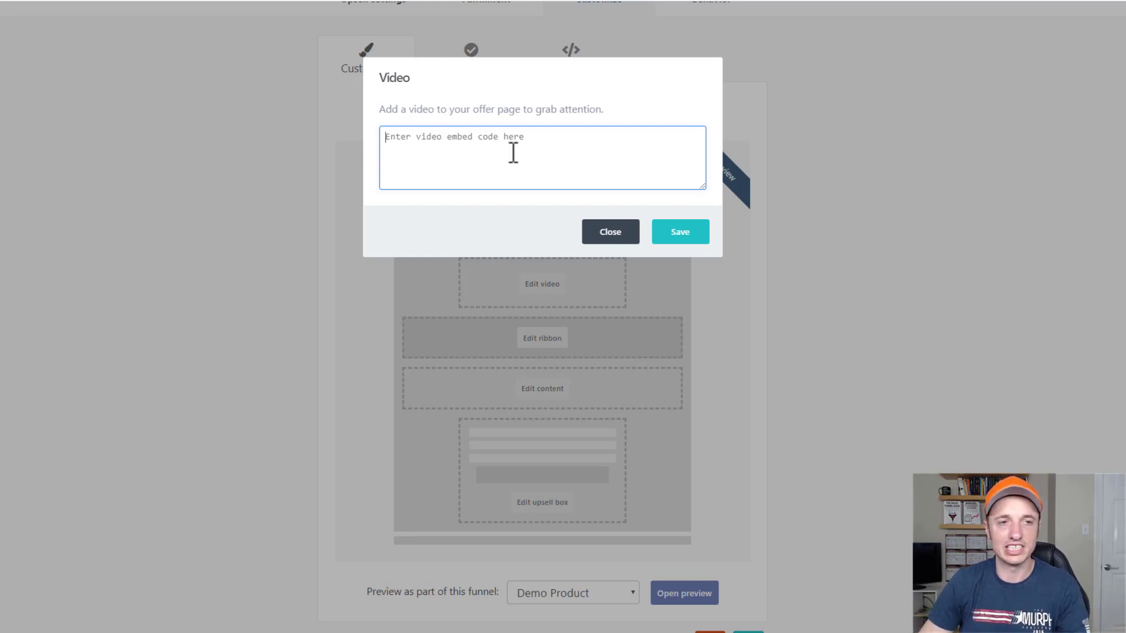
click(596, 238)
Review the ribbon, content and upsell box settings of the upsell page.
scroll(538, 358, down, 1)
scroll(538, 358, down, 1)
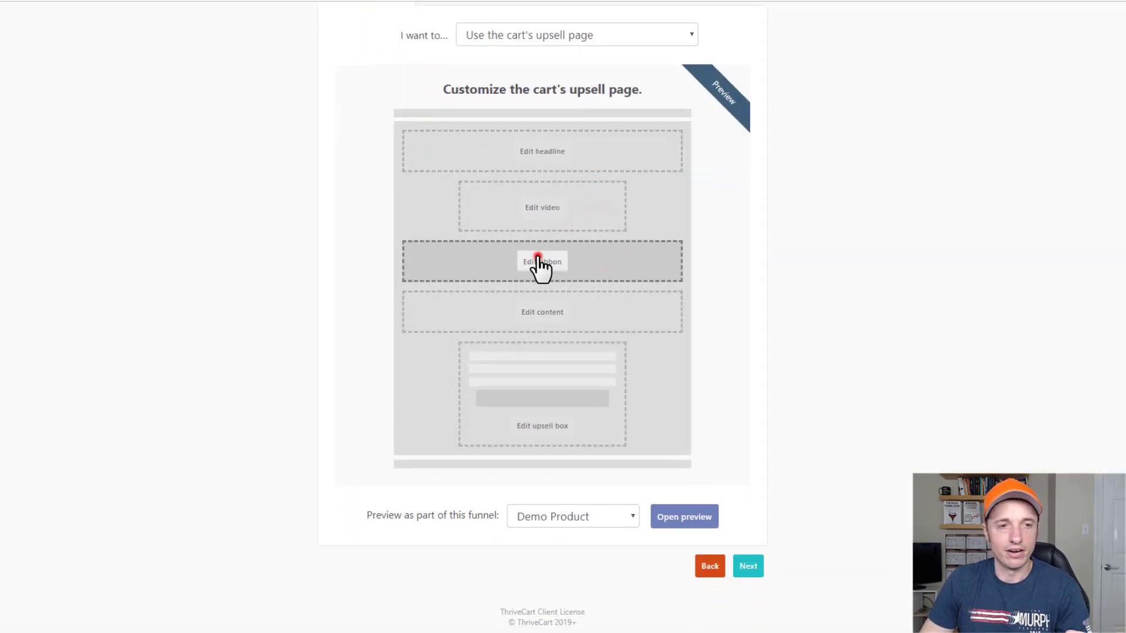
click(536, 258)
click(539, 137)
click(608, 200)
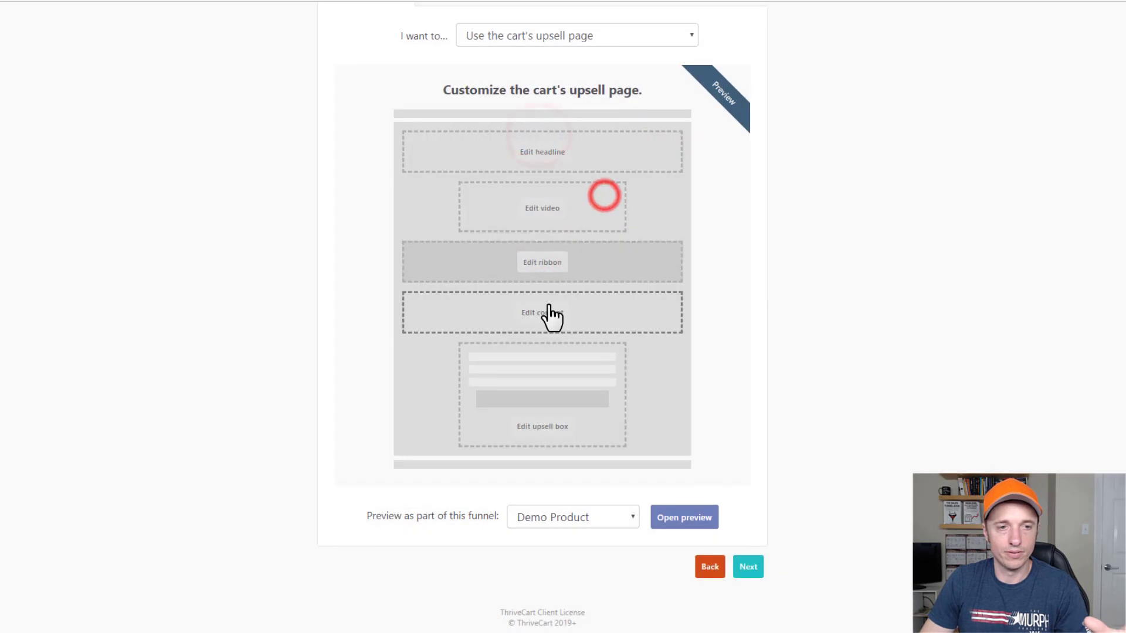
click(547, 313)
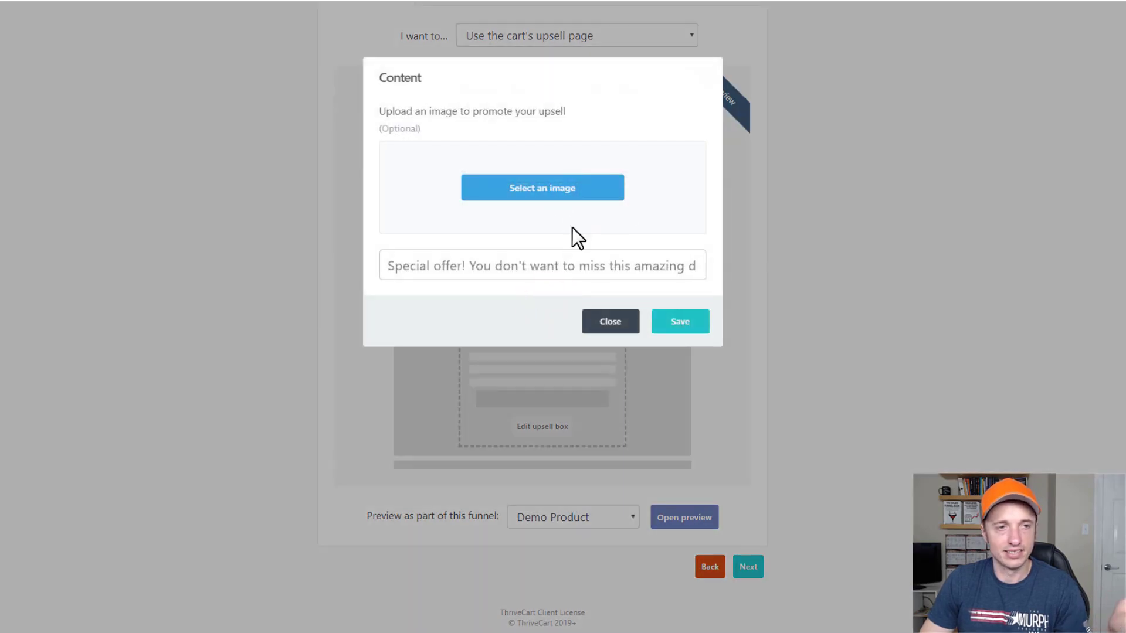
click(613, 325)
click(551, 410)
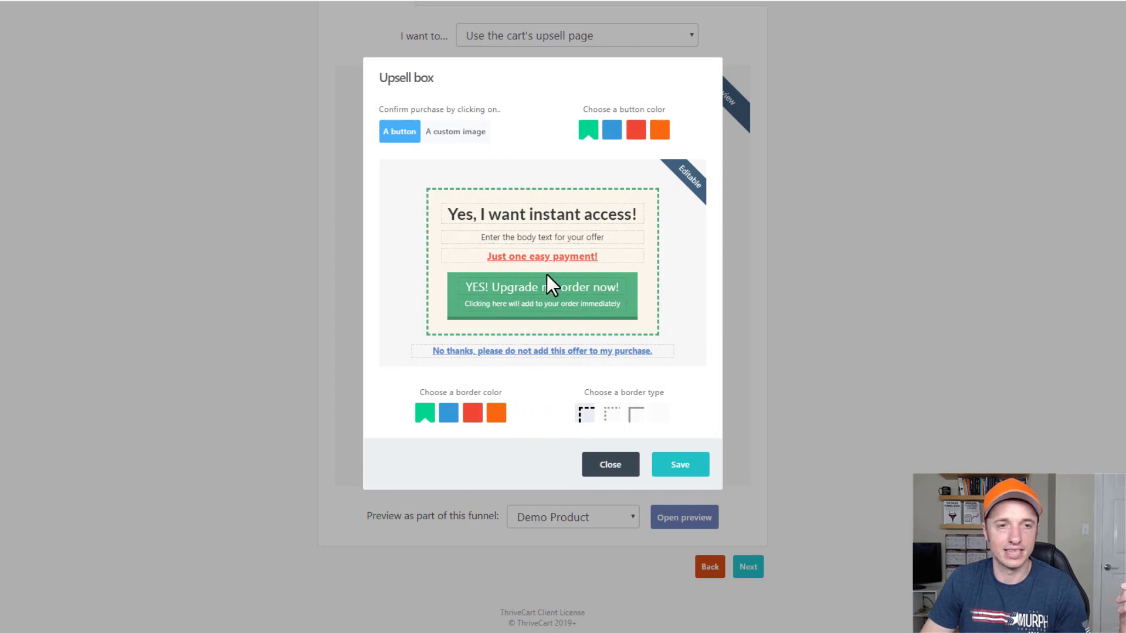
click(618, 463)
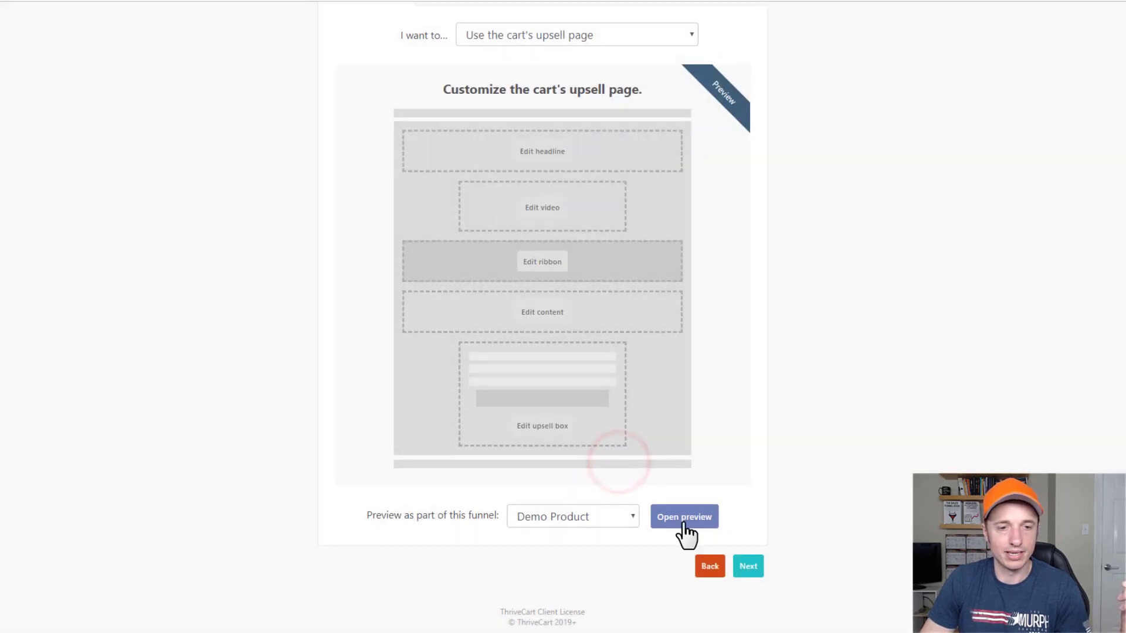
click(686, 519)
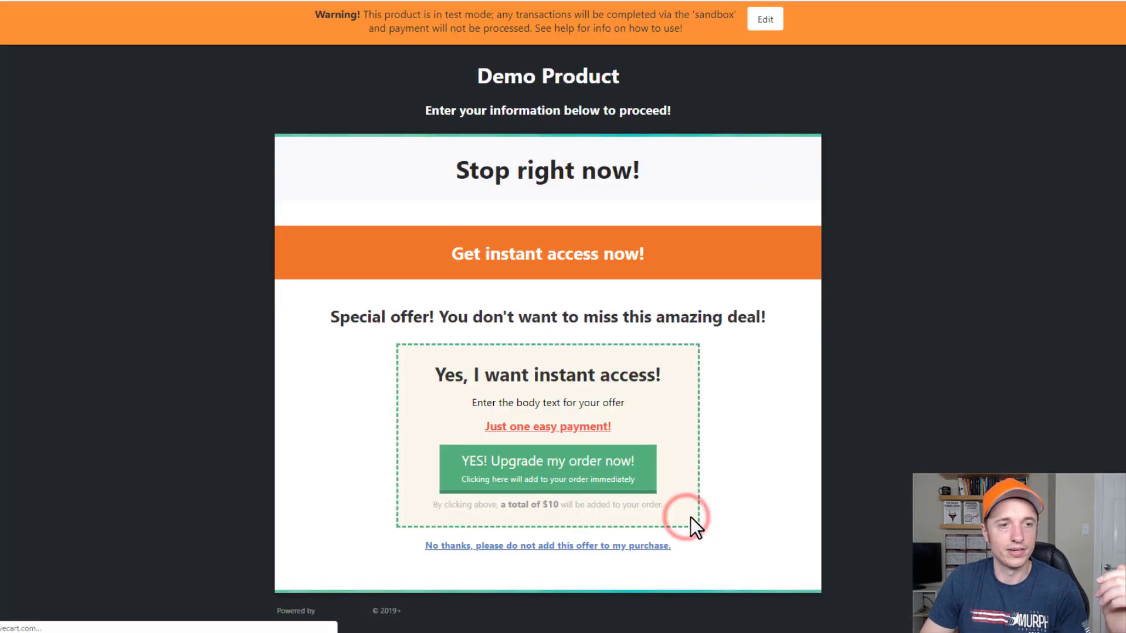
click(467, 75)
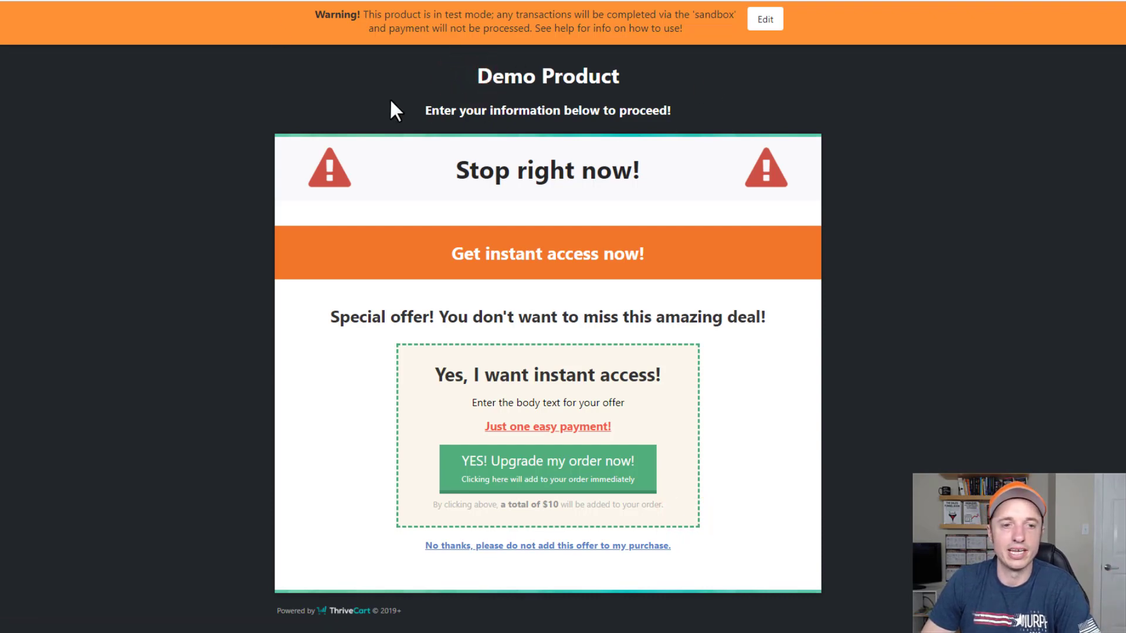
click(515, 67)
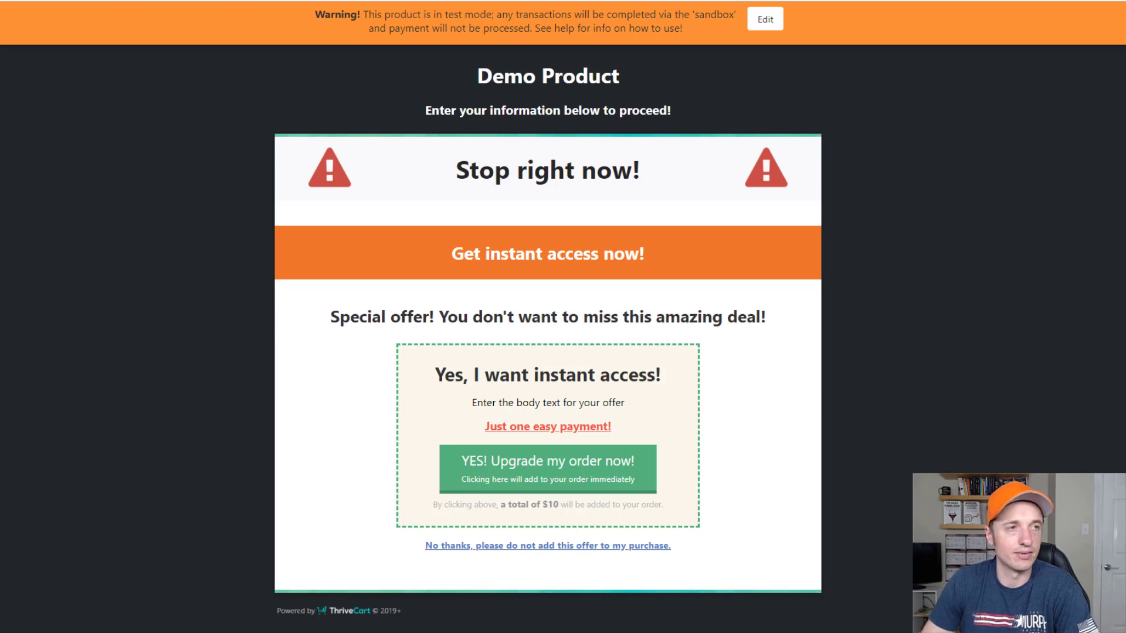
key(ctrl+w)
scroll(779, 437, up, 2)
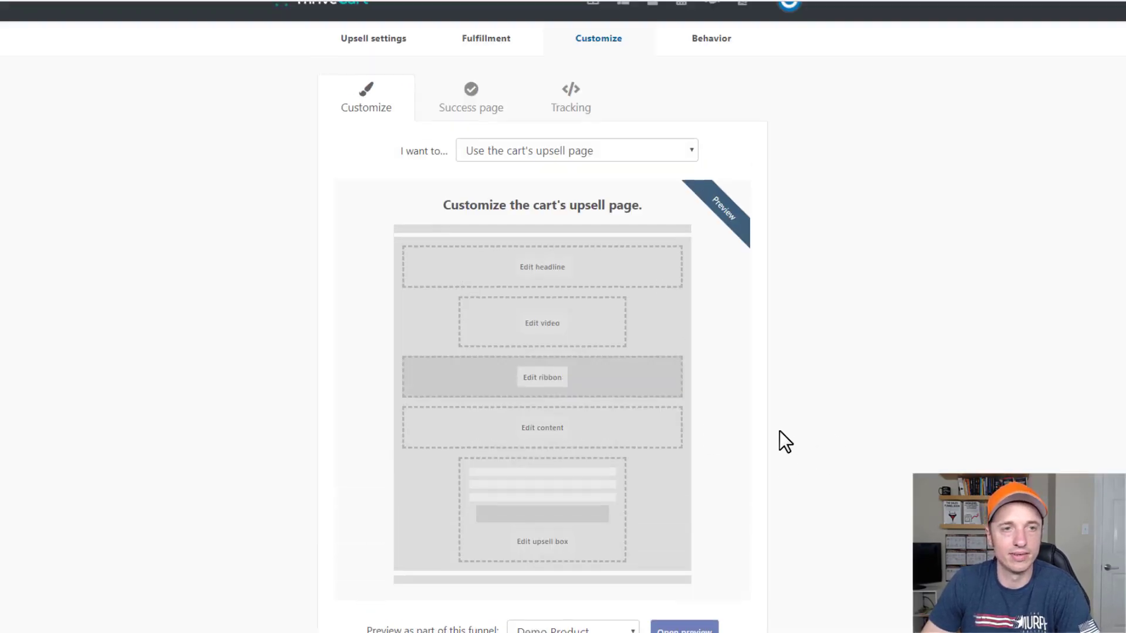
Pass through the success page settings, checking the purchase-access link text, to reach Tracking.
scroll(645, 440, down, 2)
click(749, 566)
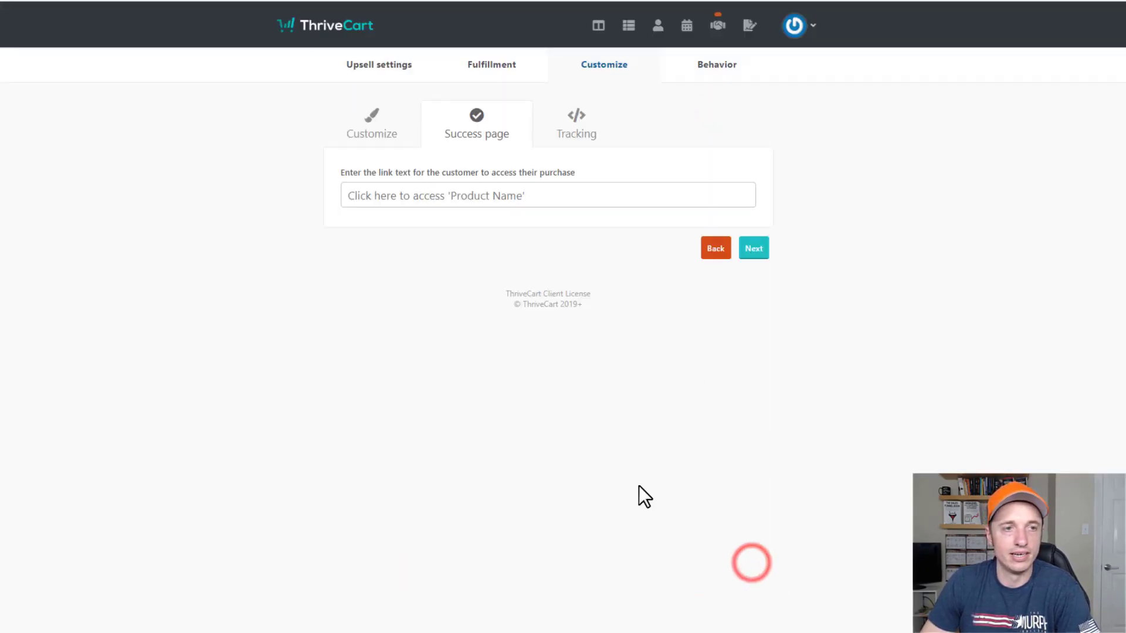
click(499, 196)
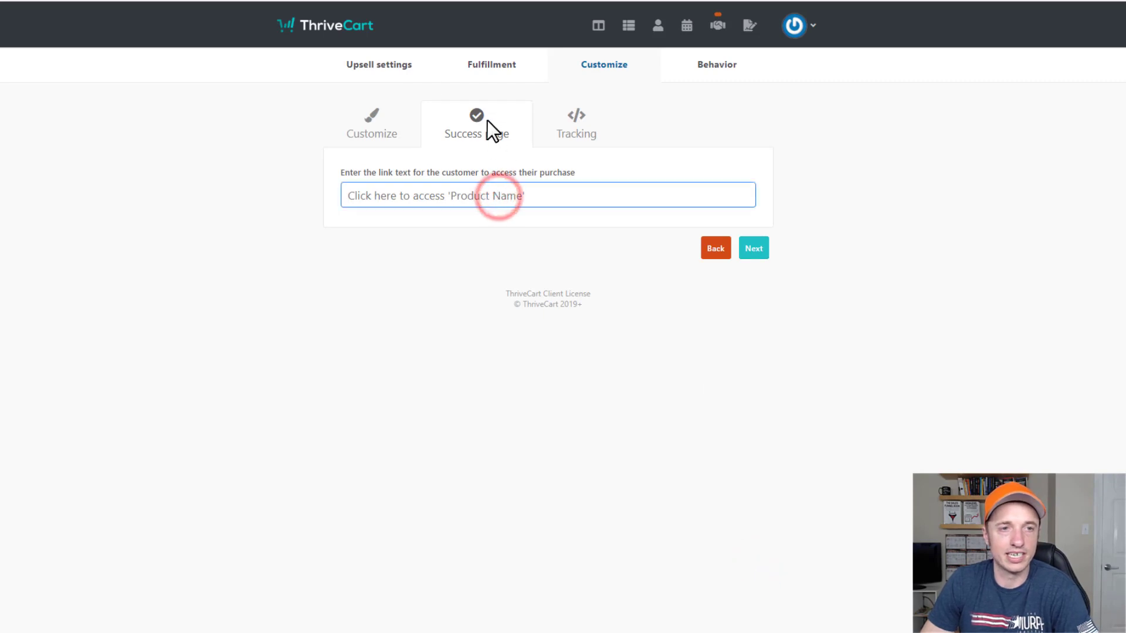
click(756, 251)
Enable offer-page tracking code, inspect both code boxes, and proceed to Behavior rules.
click(409, 177)
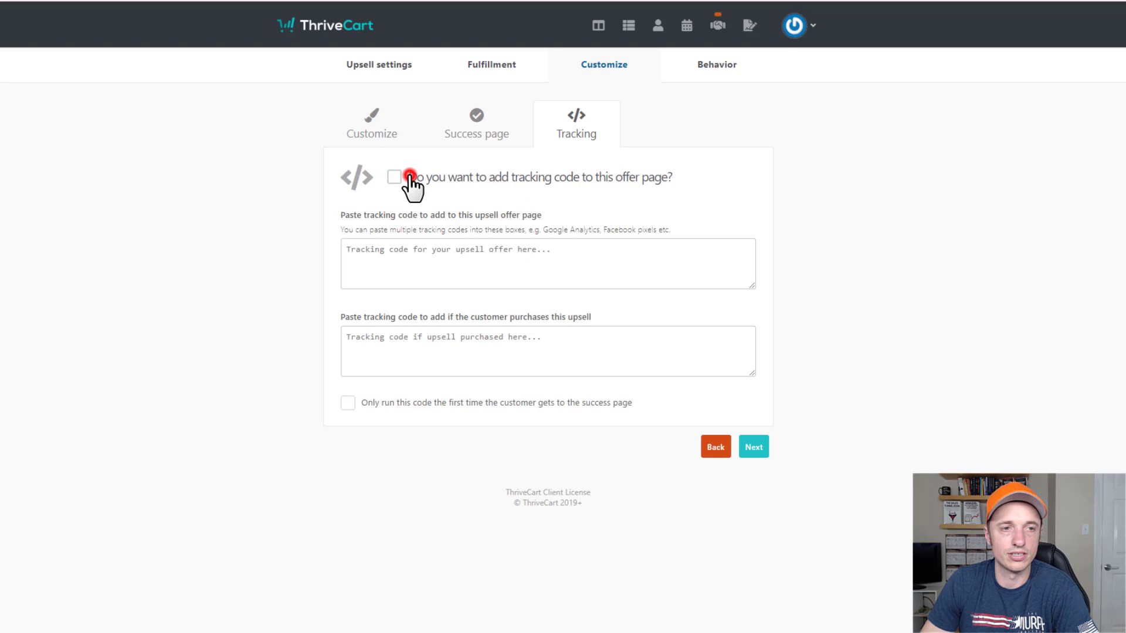
click(496, 251)
click(553, 346)
click(531, 253)
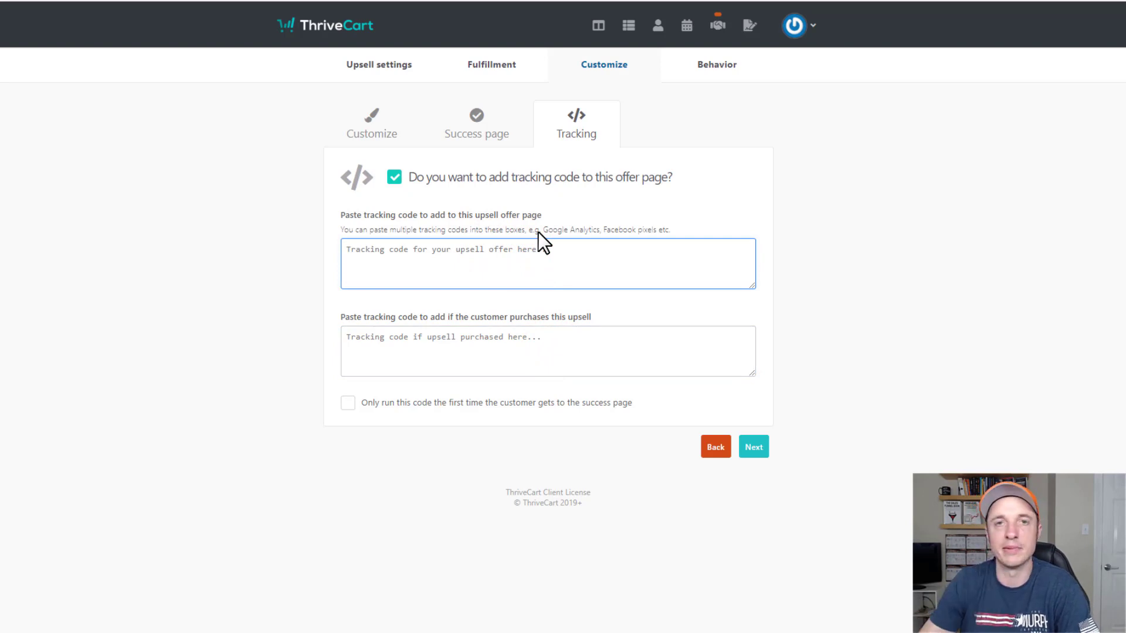
click(753, 446)
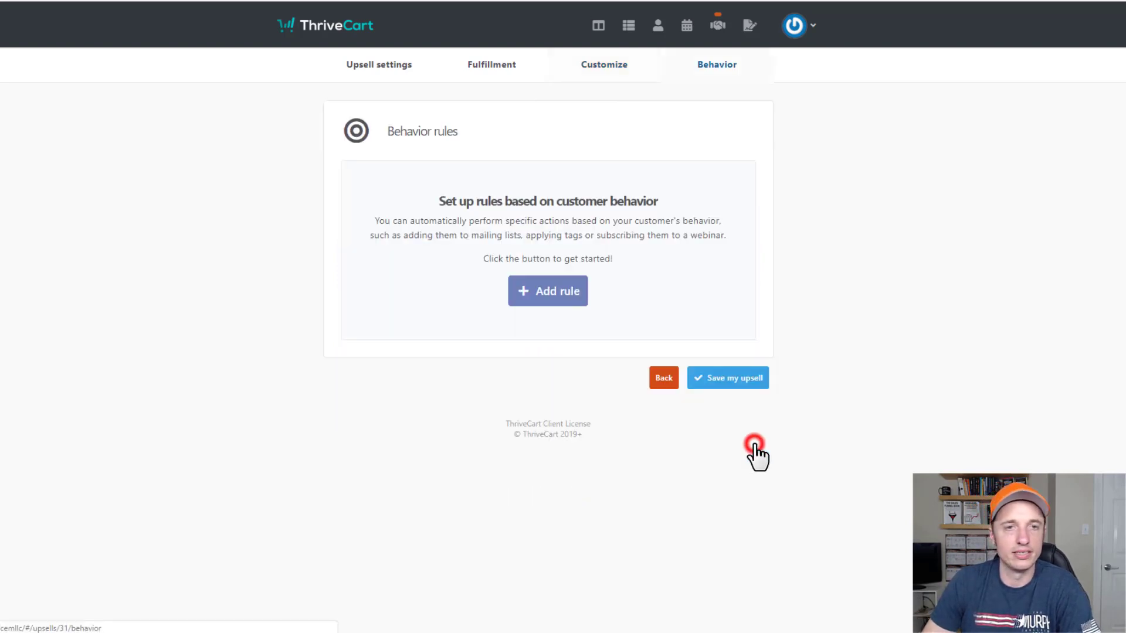
Explore a new behavior rule's trigger, integration and action options, then discard it.
click(552, 296)
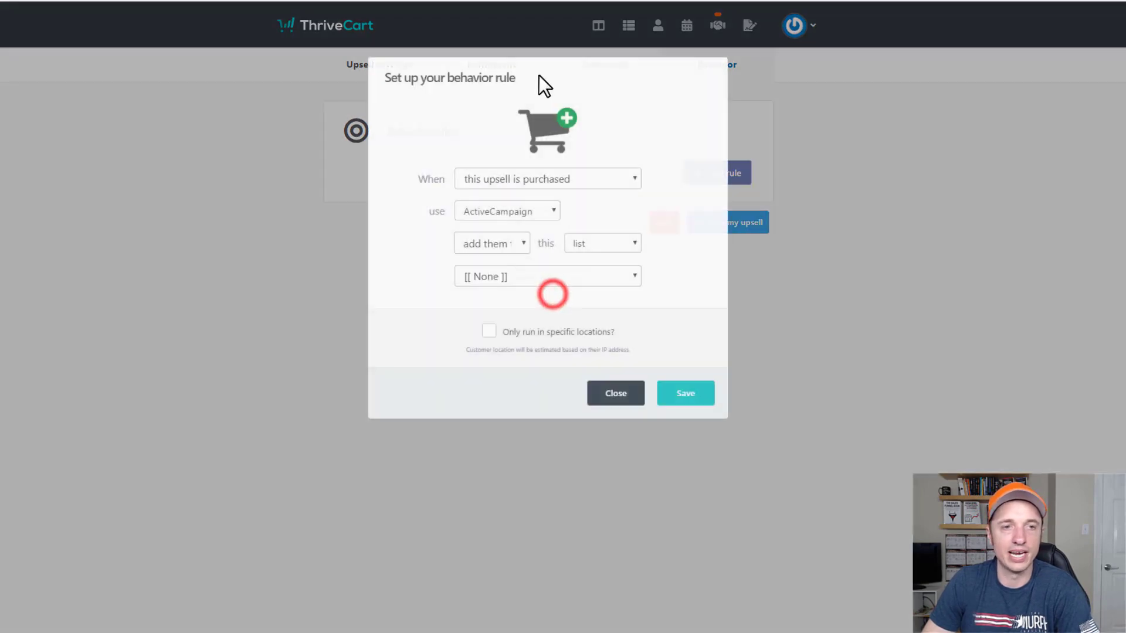
click(577, 181)
click(584, 210)
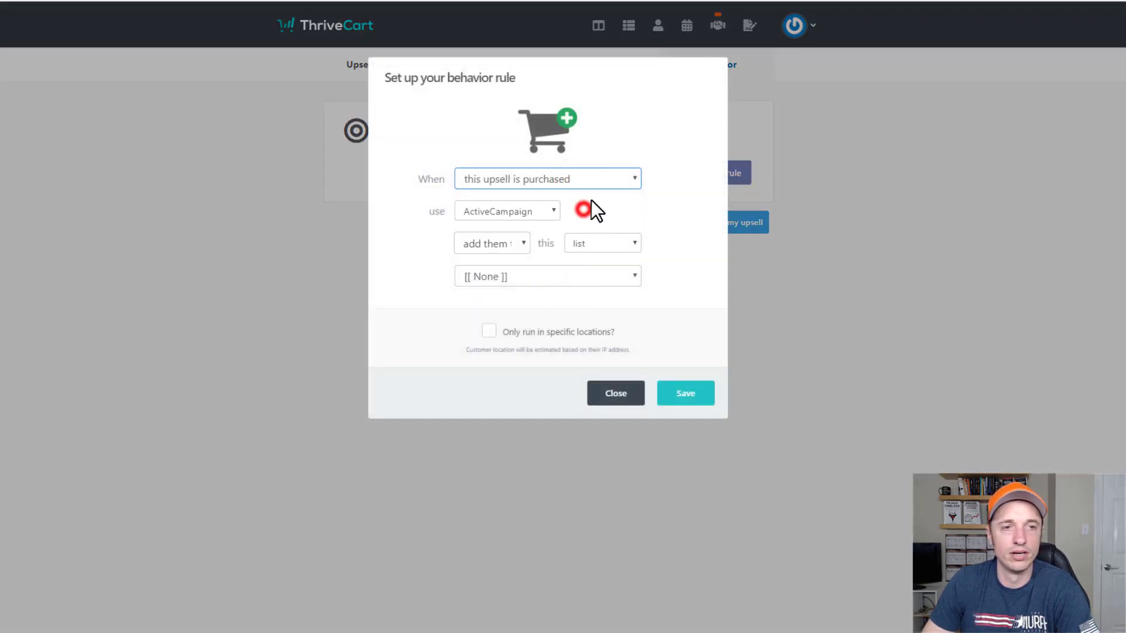
click(608, 178)
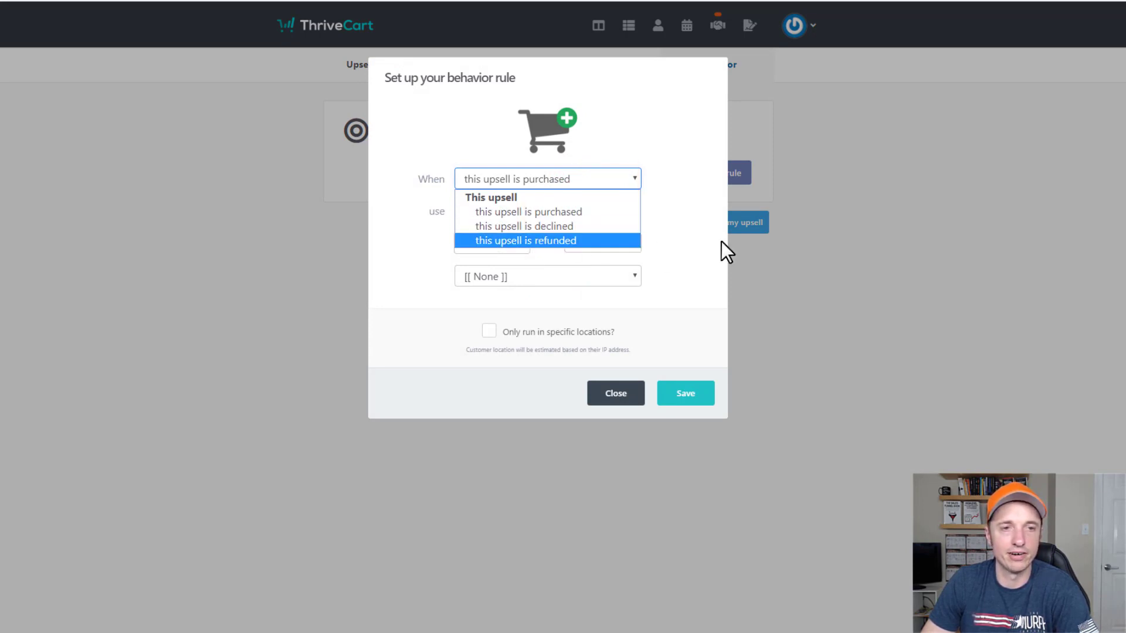
click(674, 240)
click(531, 209)
click(745, 233)
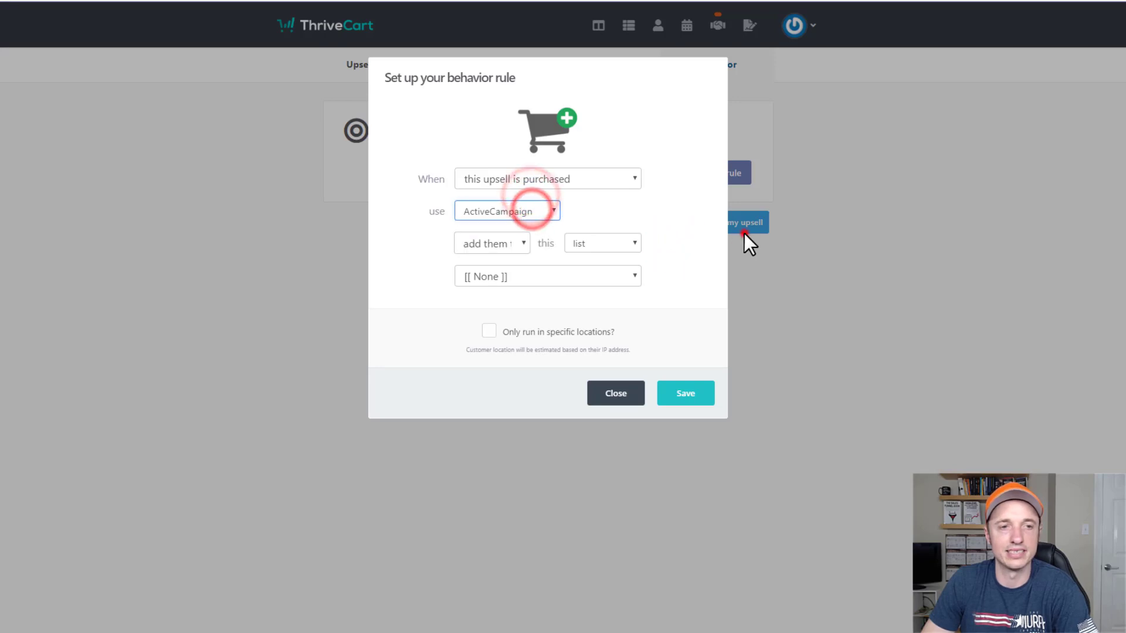
click(512, 243)
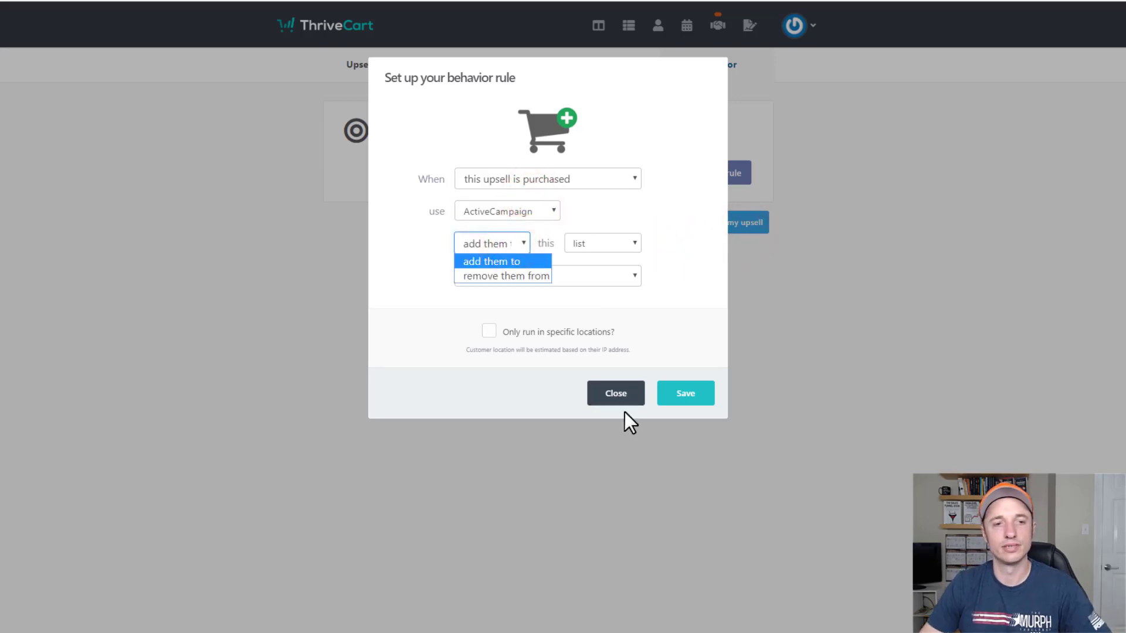
click(615, 394)
Save Demo Upsell and start a sales funnel for Demo Product.
click(733, 382)
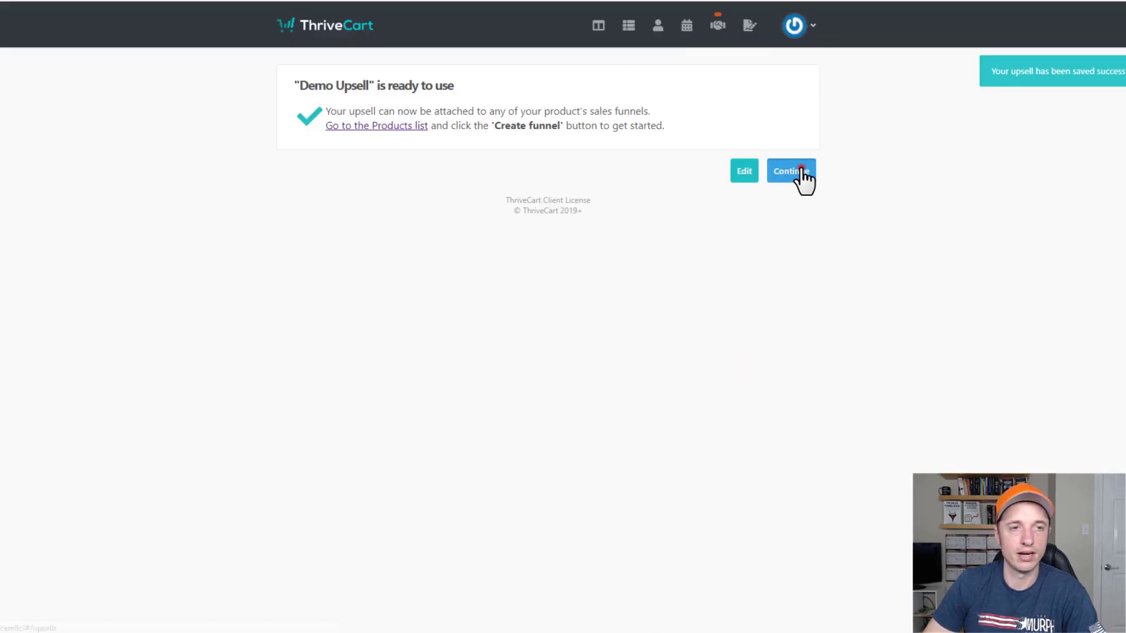
click(800, 170)
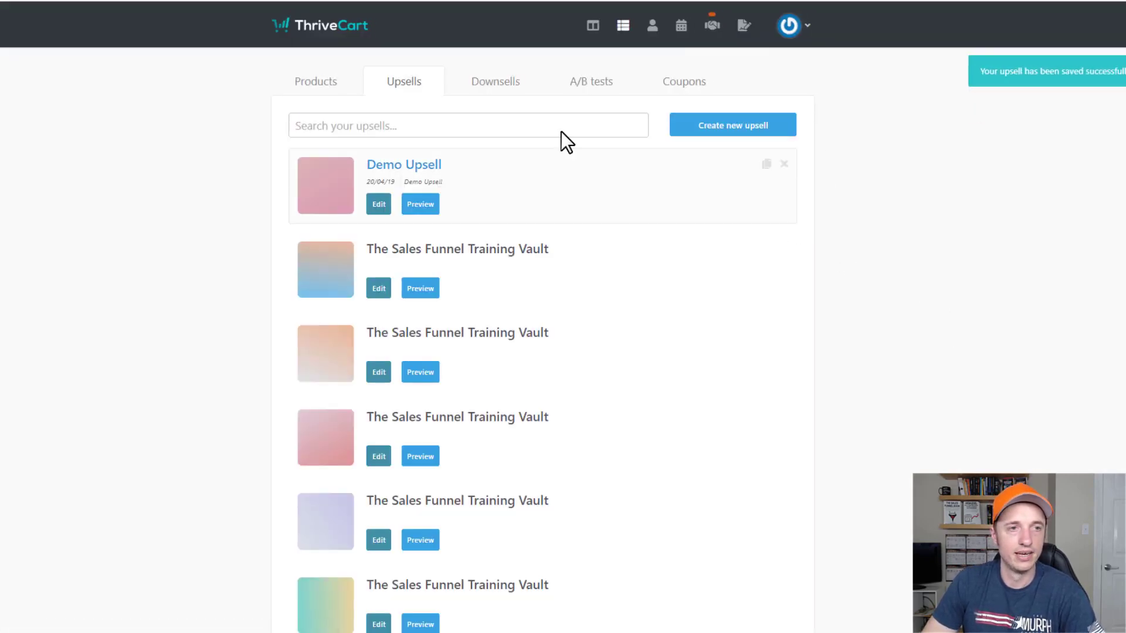
click(324, 85)
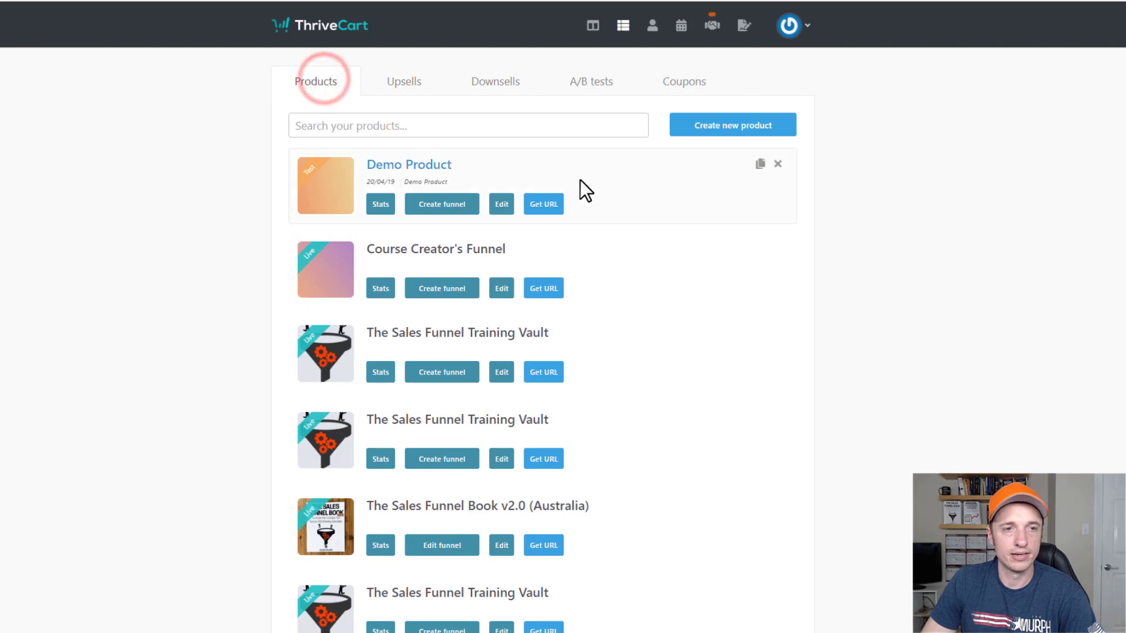
click(444, 218)
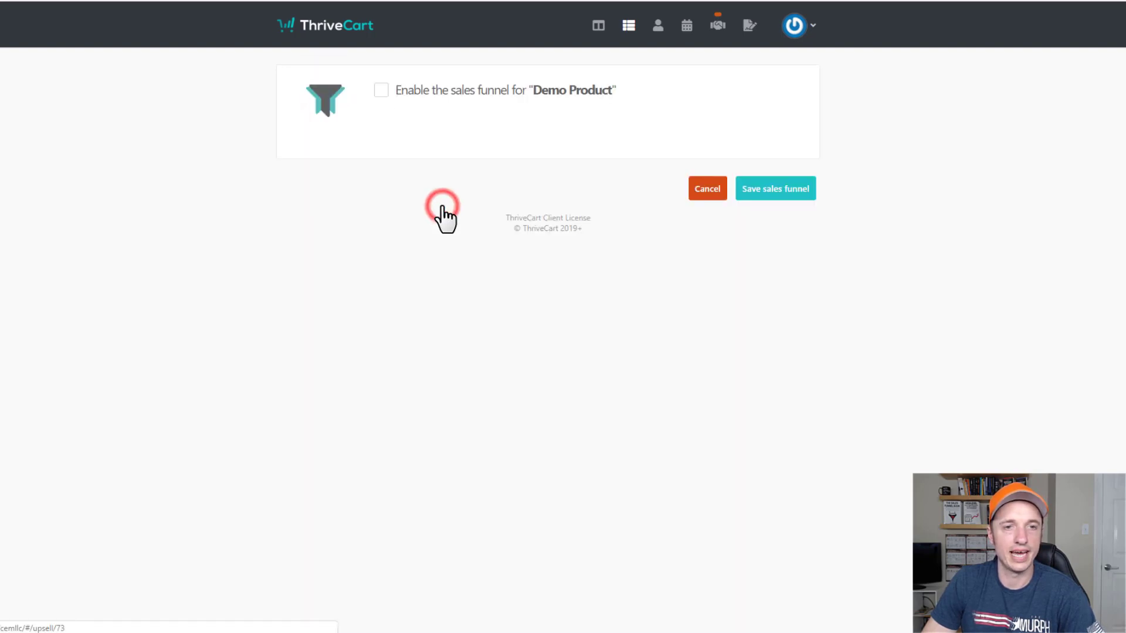
Enable the Demo Product funnel and turn off success URLs so the invoice is shown.
click(386, 87)
scroll(433, 237, down, 2)
scroll(432, 232, up, 2)
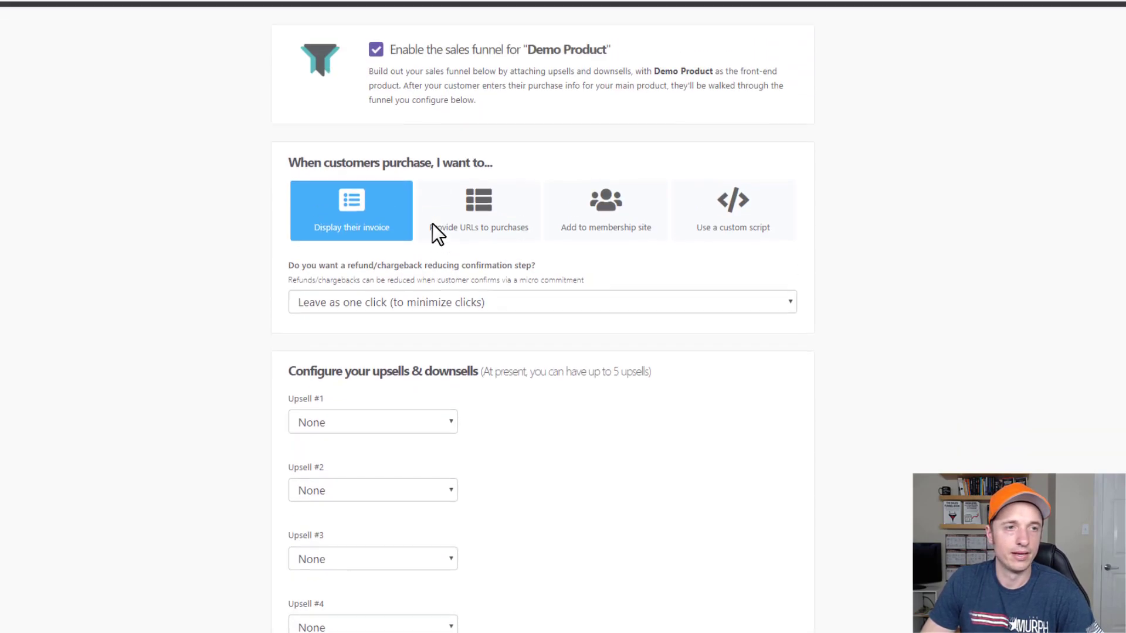
scroll(516, 195, down, 1)
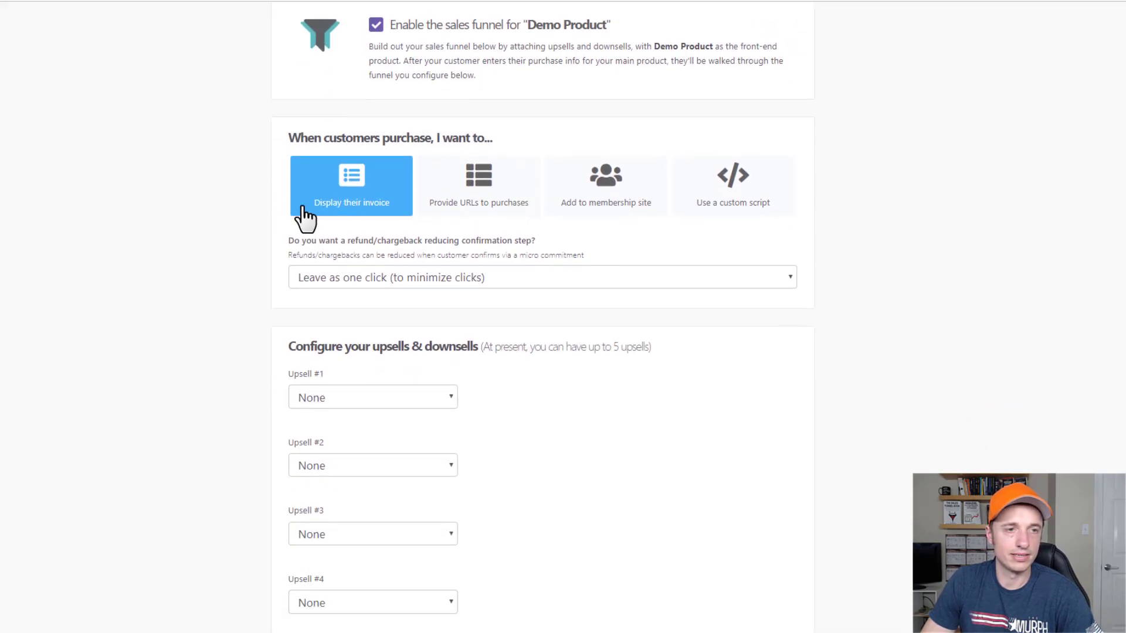
click(479, 195)
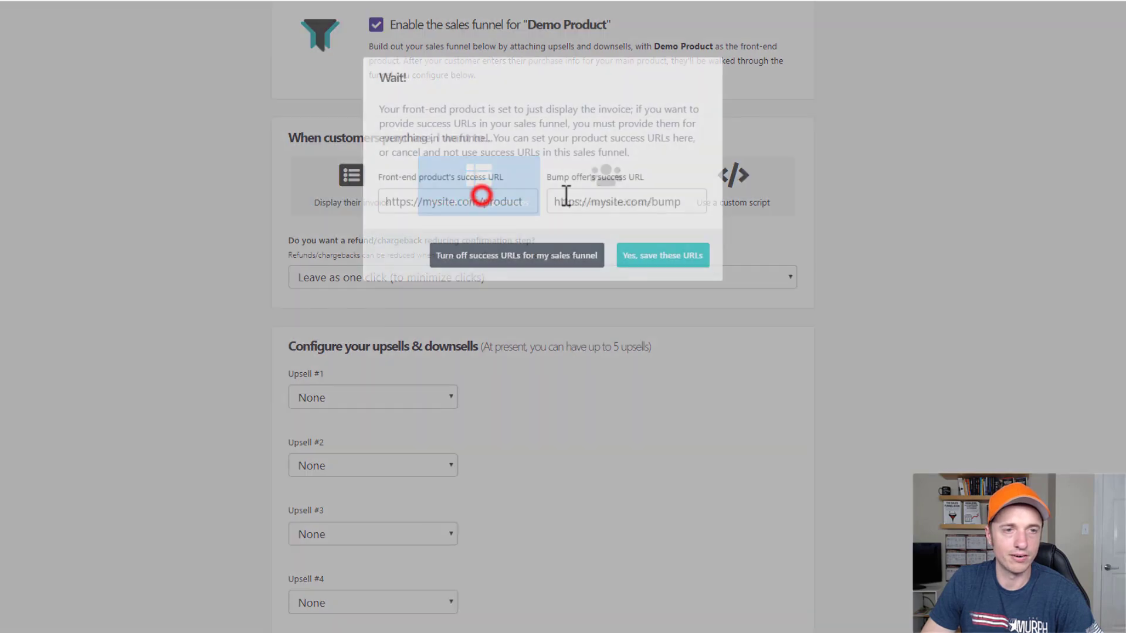
click(557, 257)
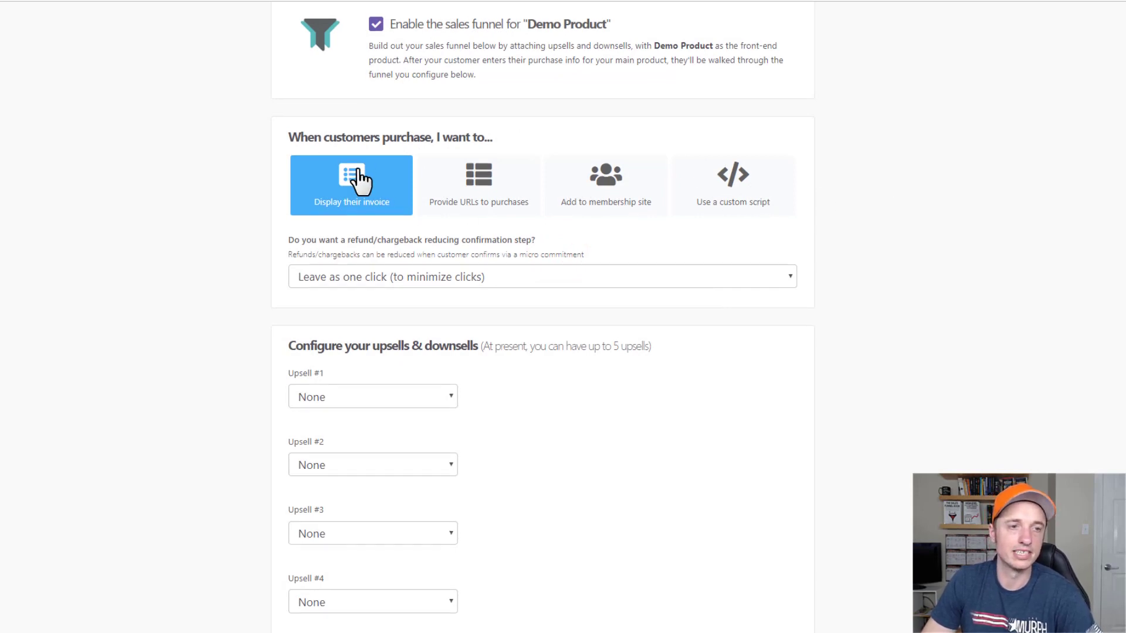
Leave the refund confirmation step on 'Leave as one click'.
scroll(317, 146, down, 2)
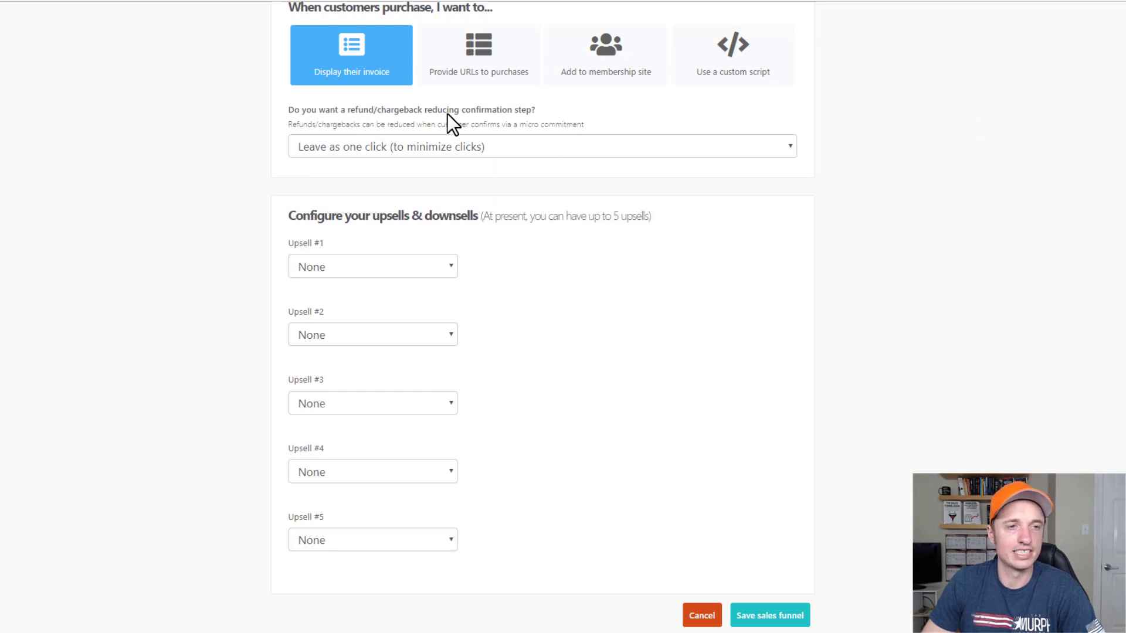
click(421, 148)
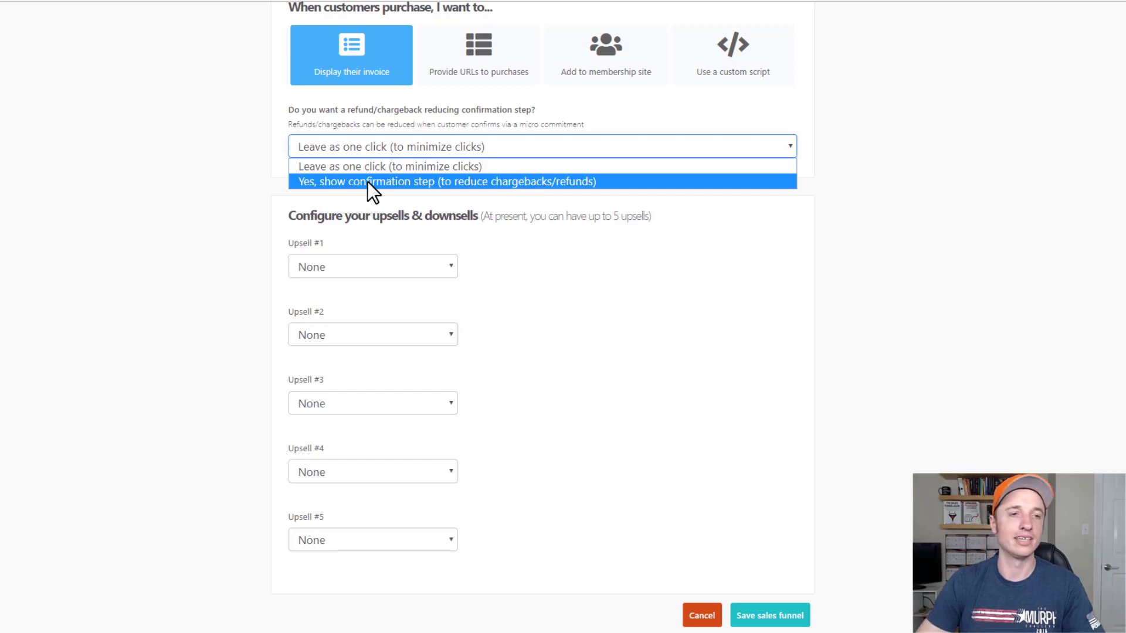
click(378, 167)
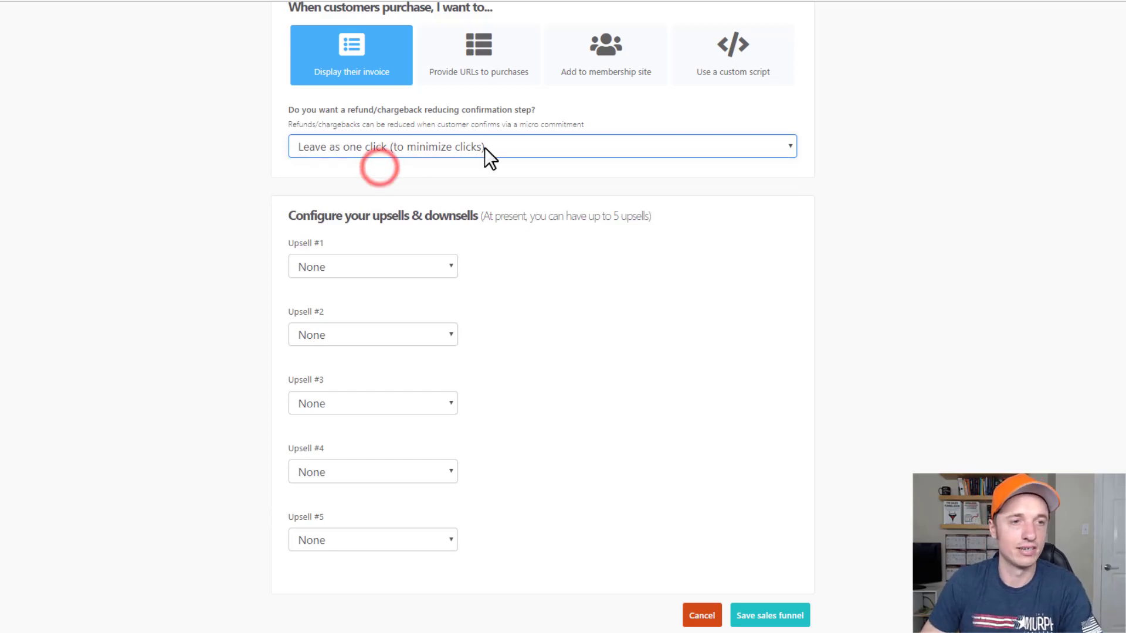
click(596, 246)
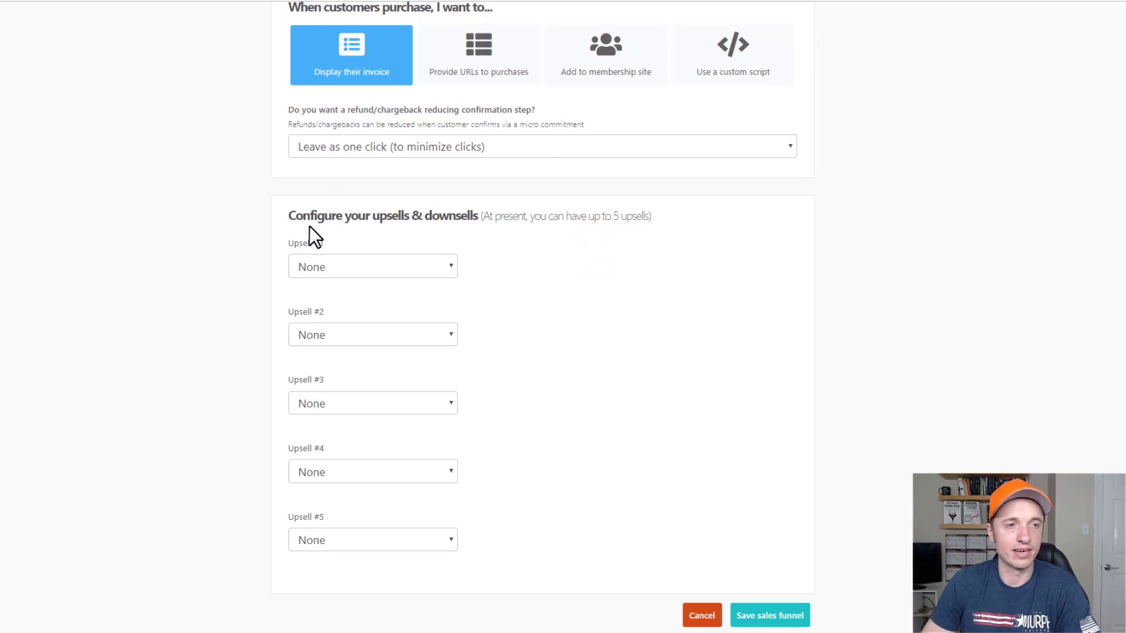
Set Upsell #1 to Demo Upsell, with the replaced purchase left as None.
click(434, 267)
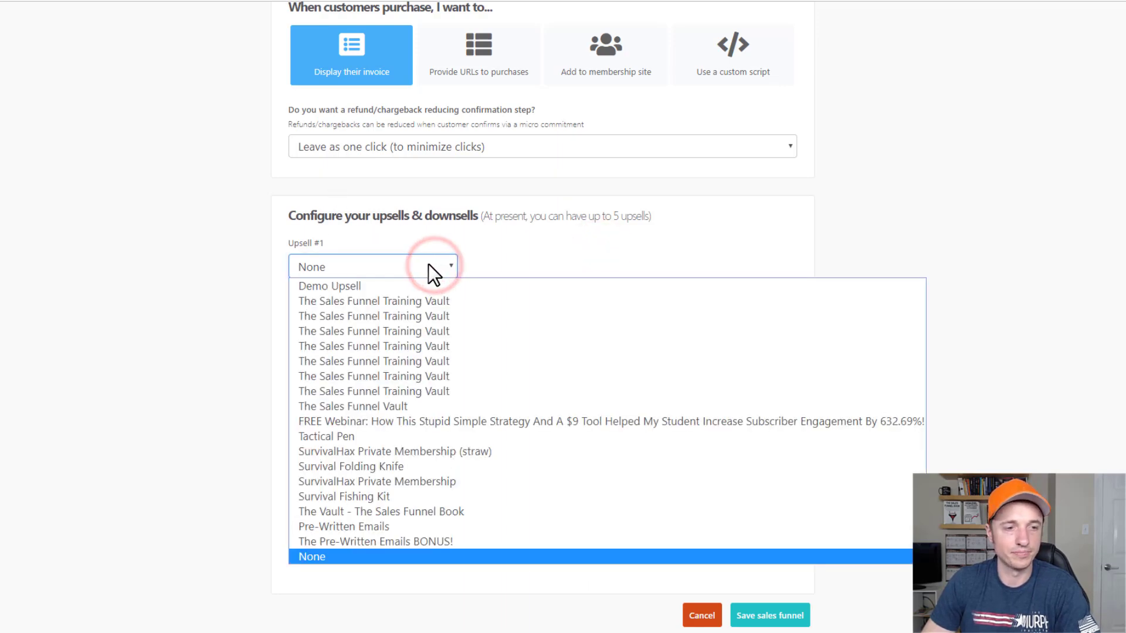
click(364, 288)
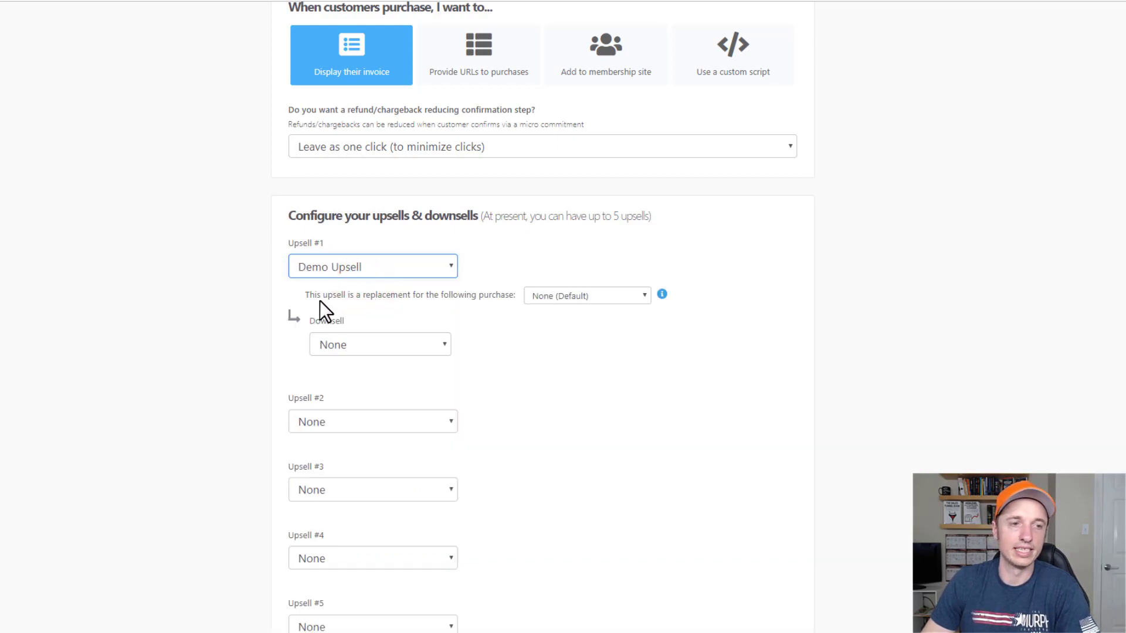
click(582, 297)
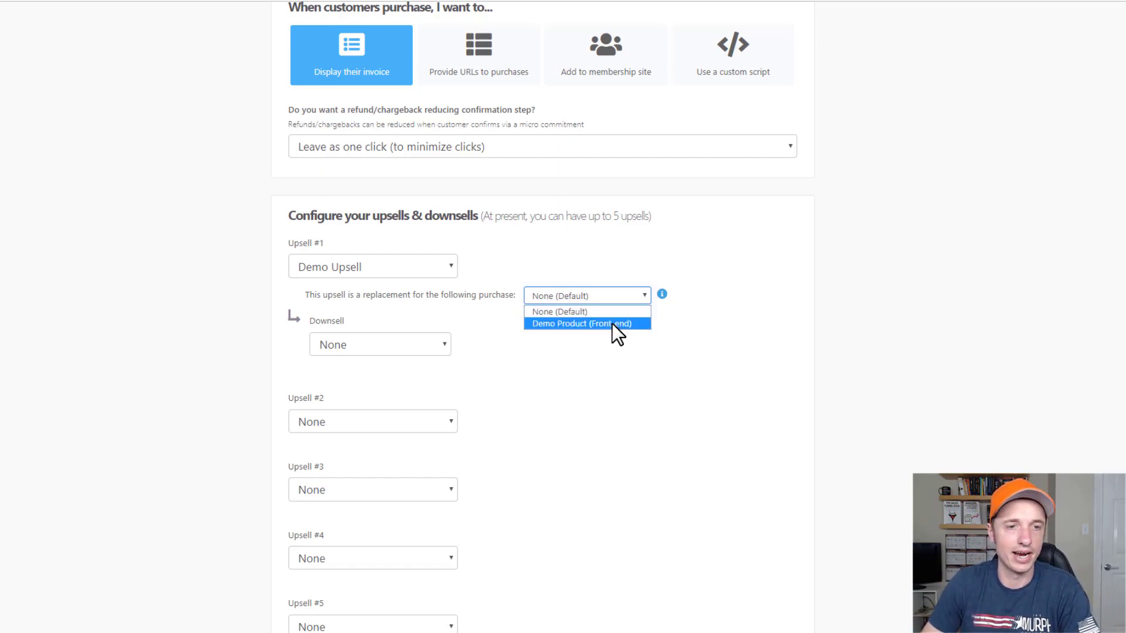
click(571, 330)
click(581, 295)
click(576, 323)
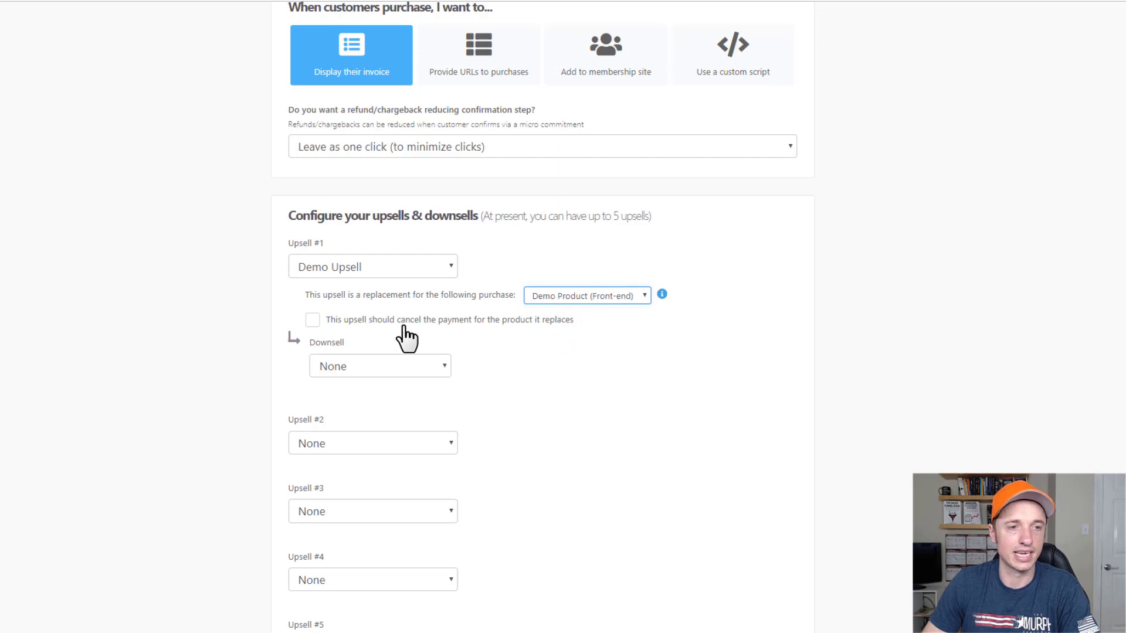
click(550, 320)
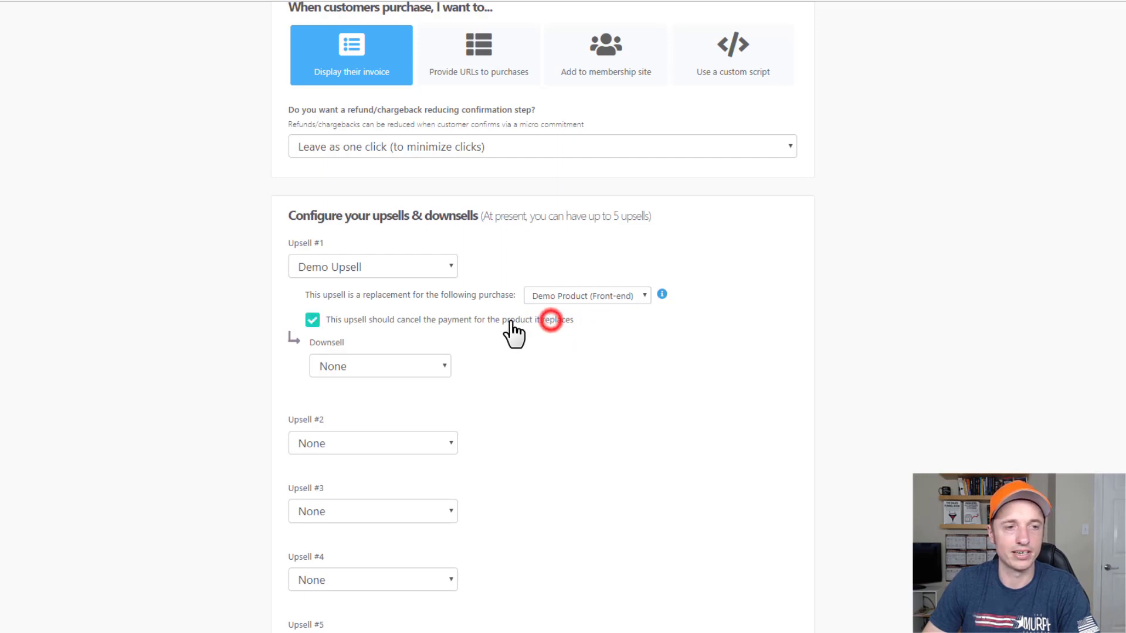
click(468, 320)
click(599, 294)
click(599, 311)
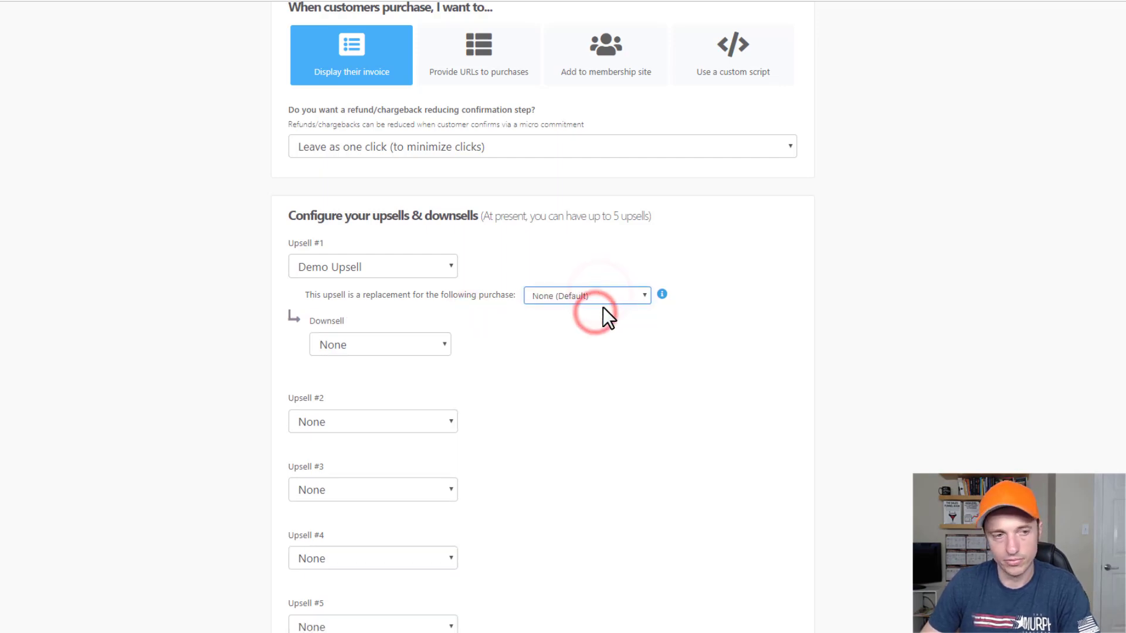
Keep the downsell and Upsell #2 as None, and save the sales funnel.
click(372, 344)
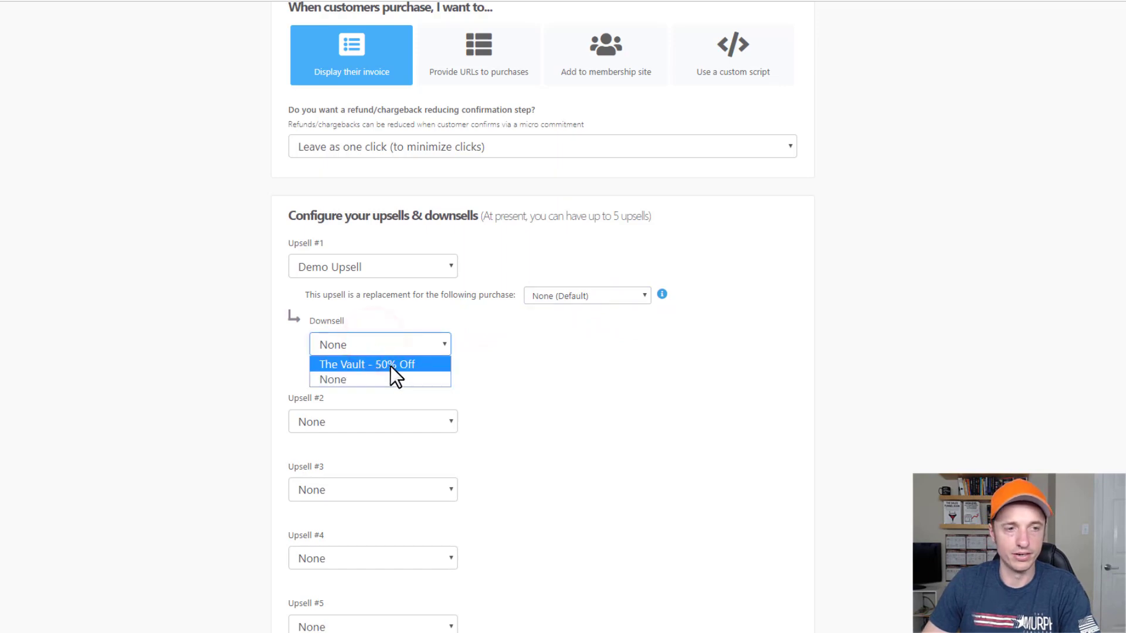
click(620, 369)
scroll(586, 264, up, 3)
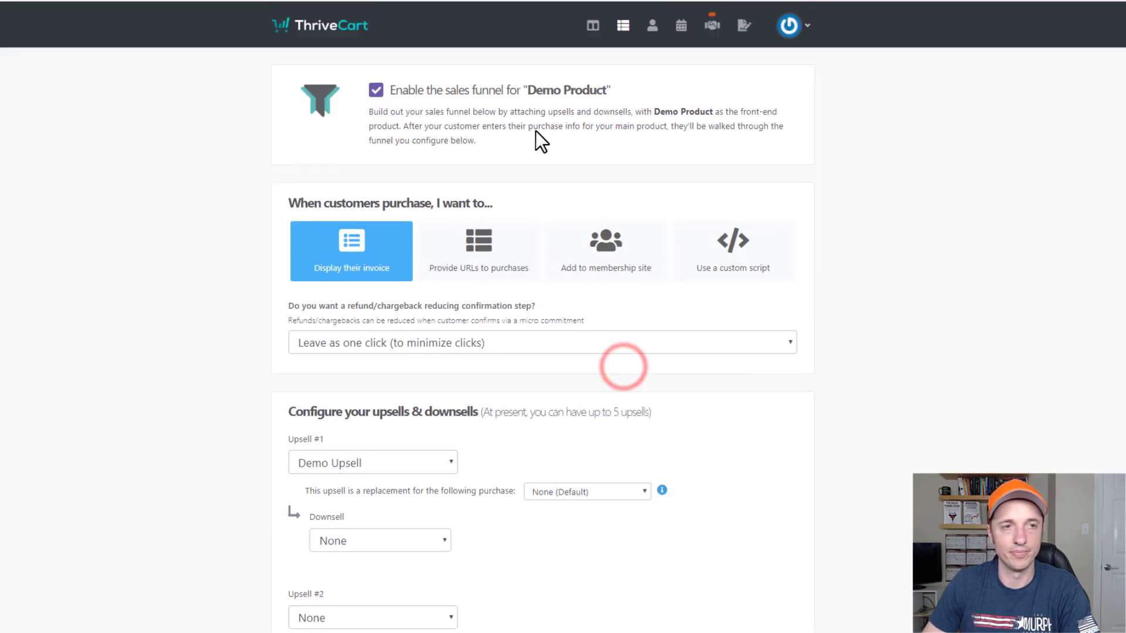
scroll(293, 286, down, 3)
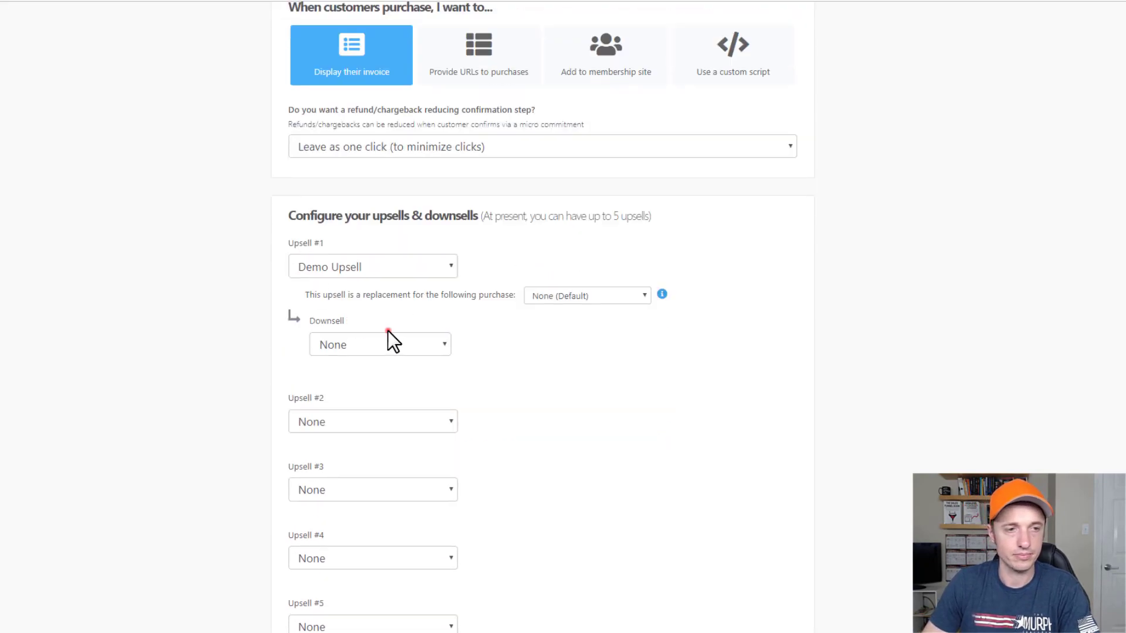
click(407, 339)
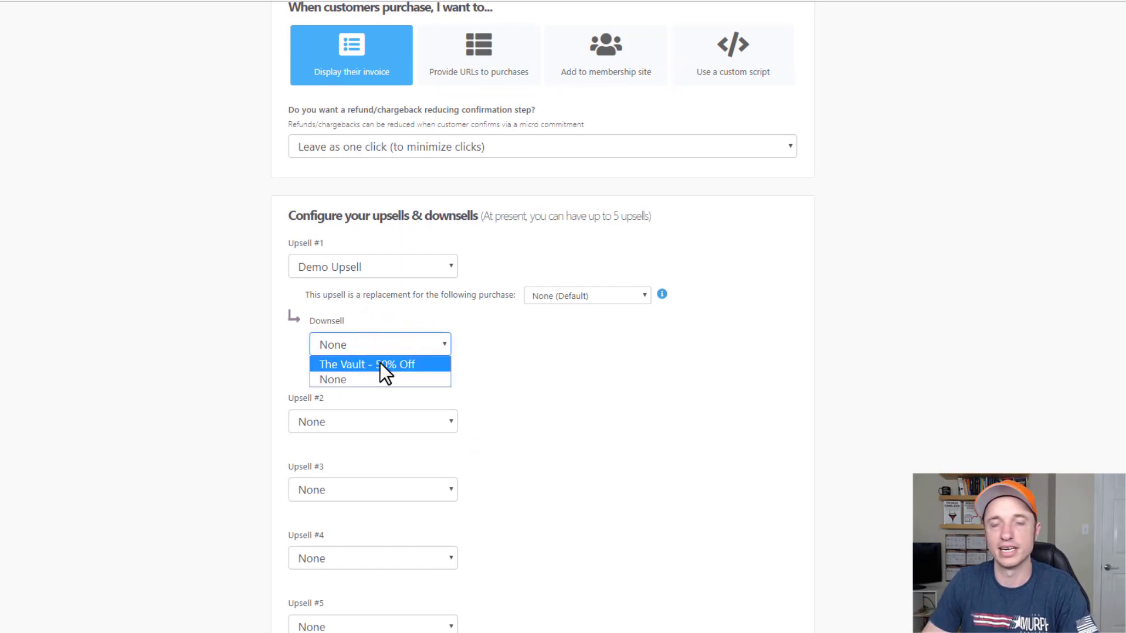
click(388, 376)
click(689, 377)
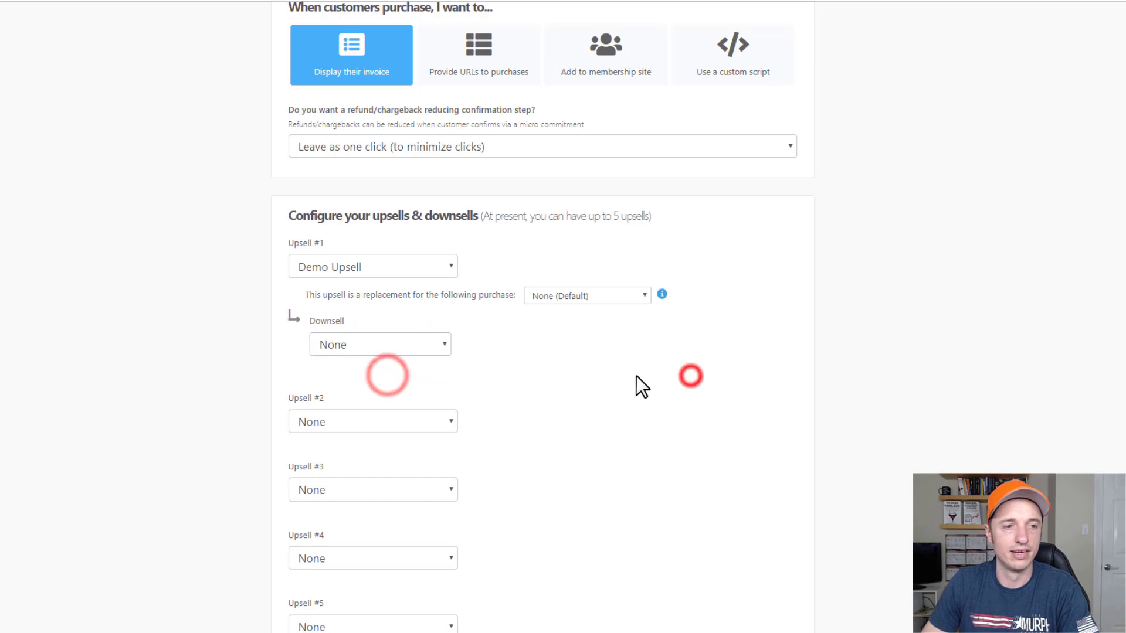
scroll(334, 304, down, 2)
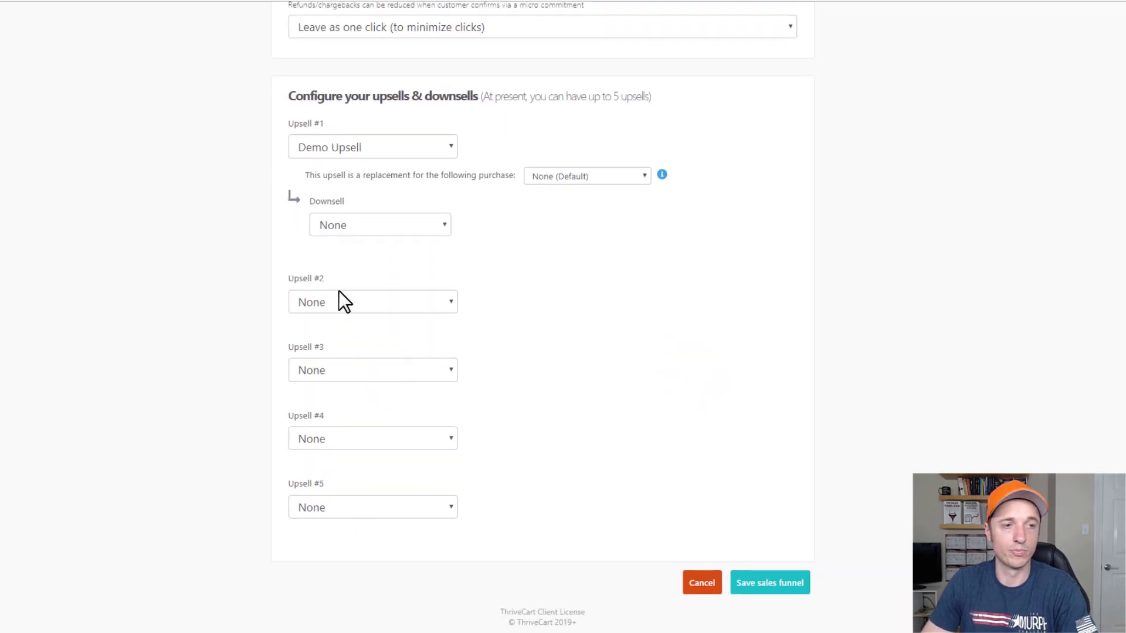
click(340, 293)
click(664, 284)
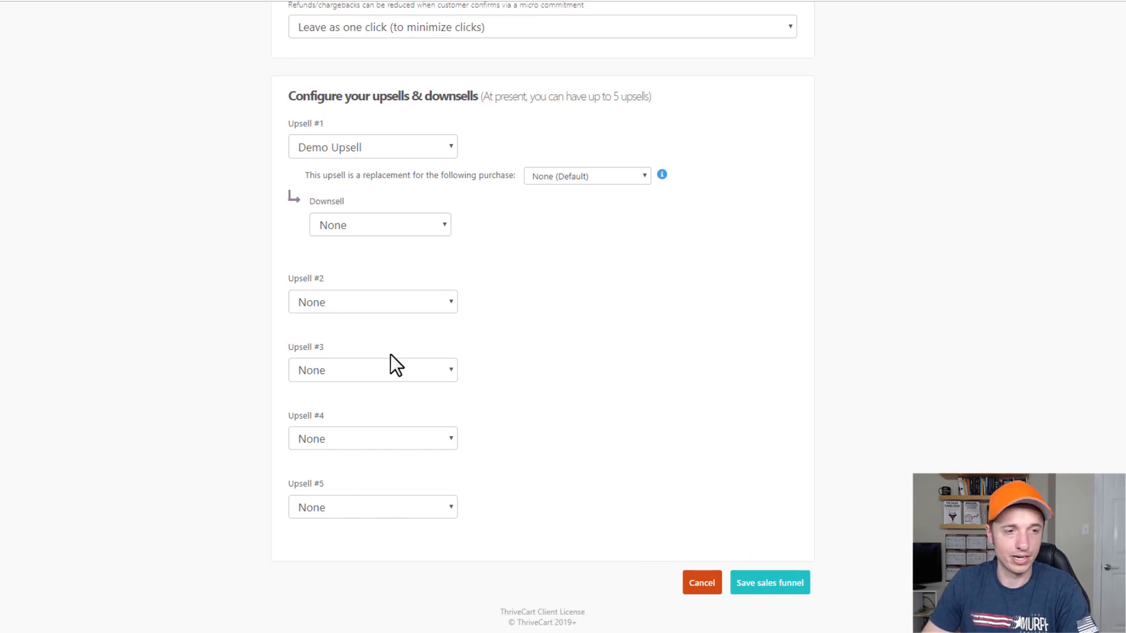
click(799, 591)
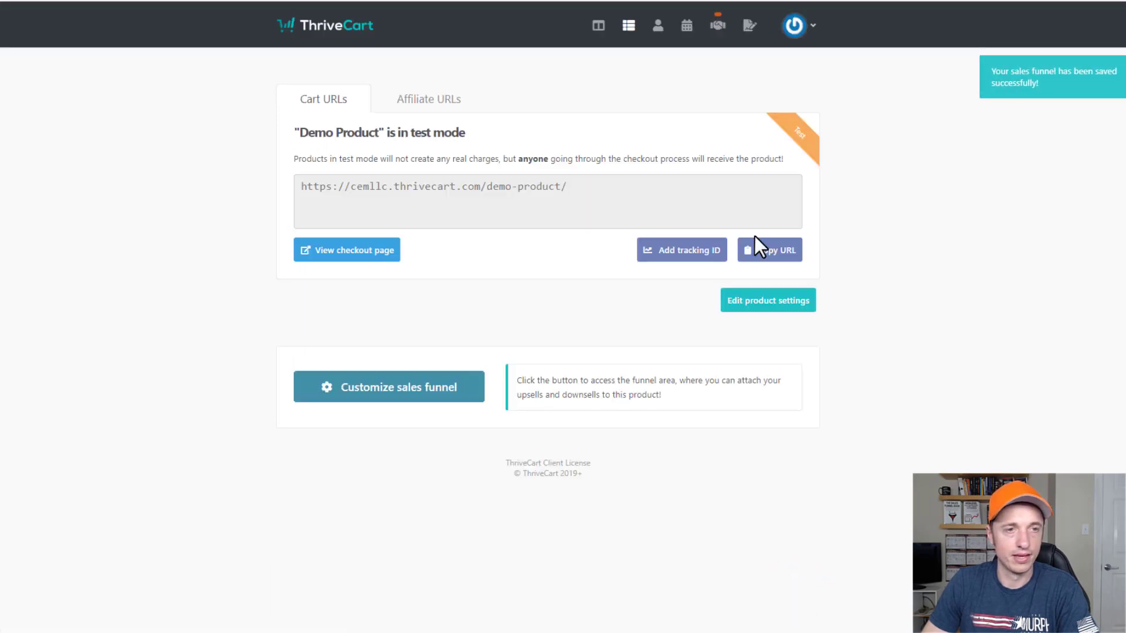
Load the copied Demo Product checkout URL in a new private browsing window.
click(665, 183)
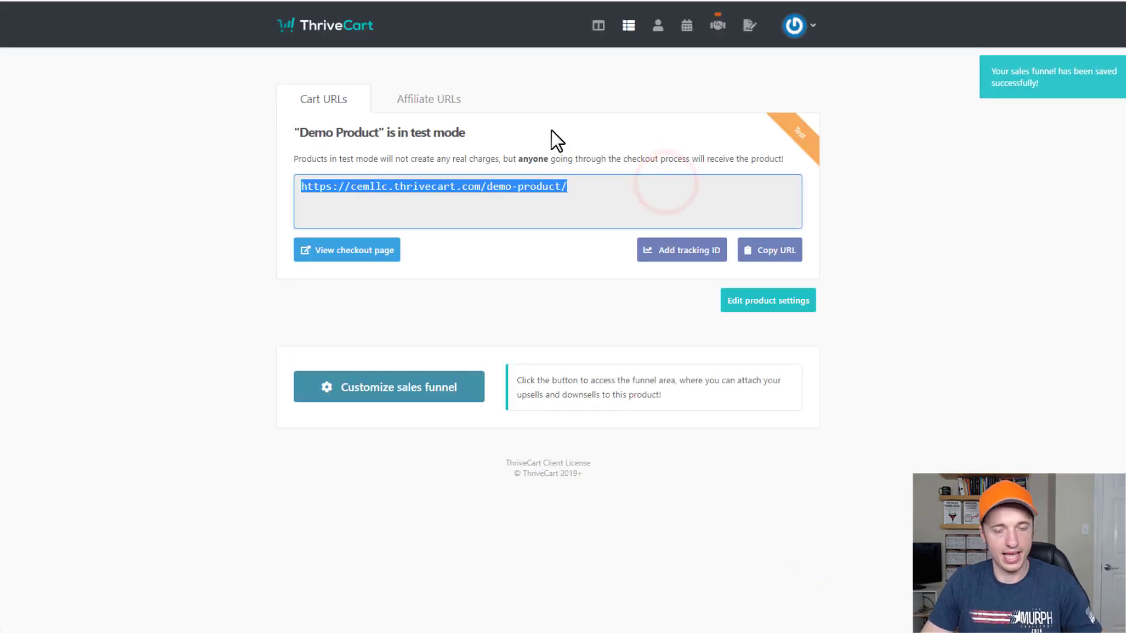
click(1115, 8)
click(1102, 42)
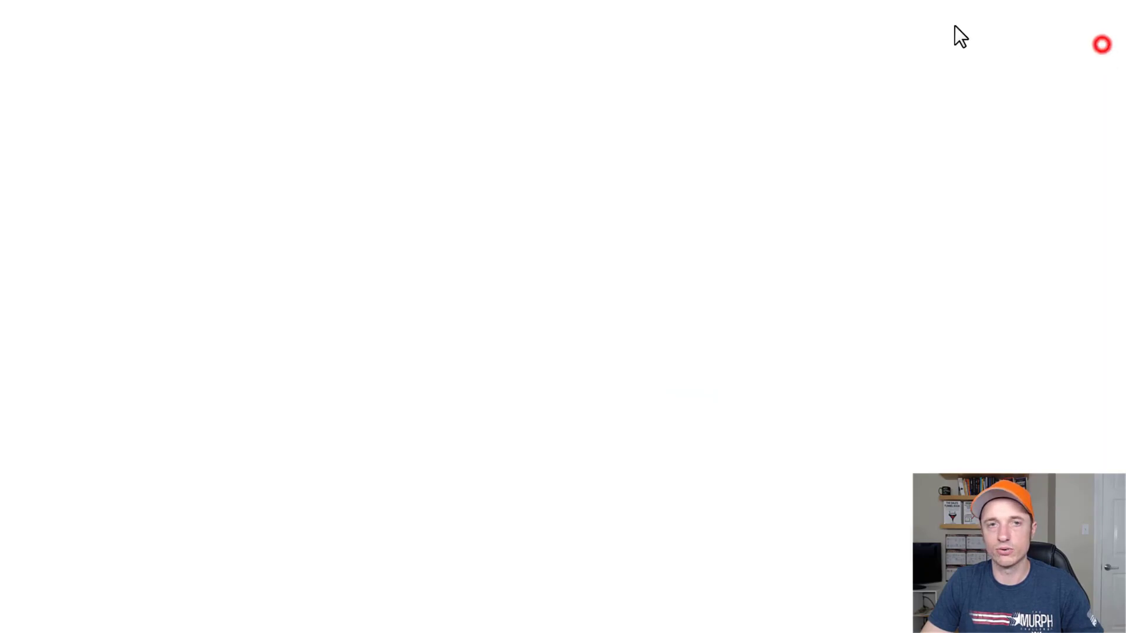
text(https://somelk.thrivecart.com/demo-product2/)
key(Return)
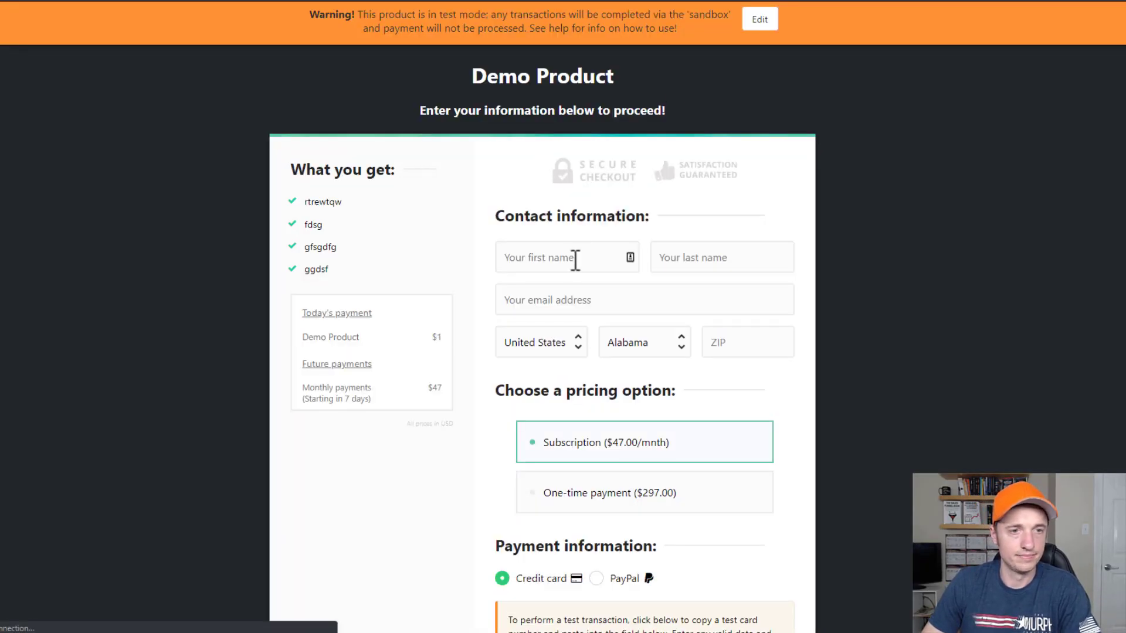
Fill in the test customer's first name, last name and e-mail address.
click(573, 258)
key(Tab)
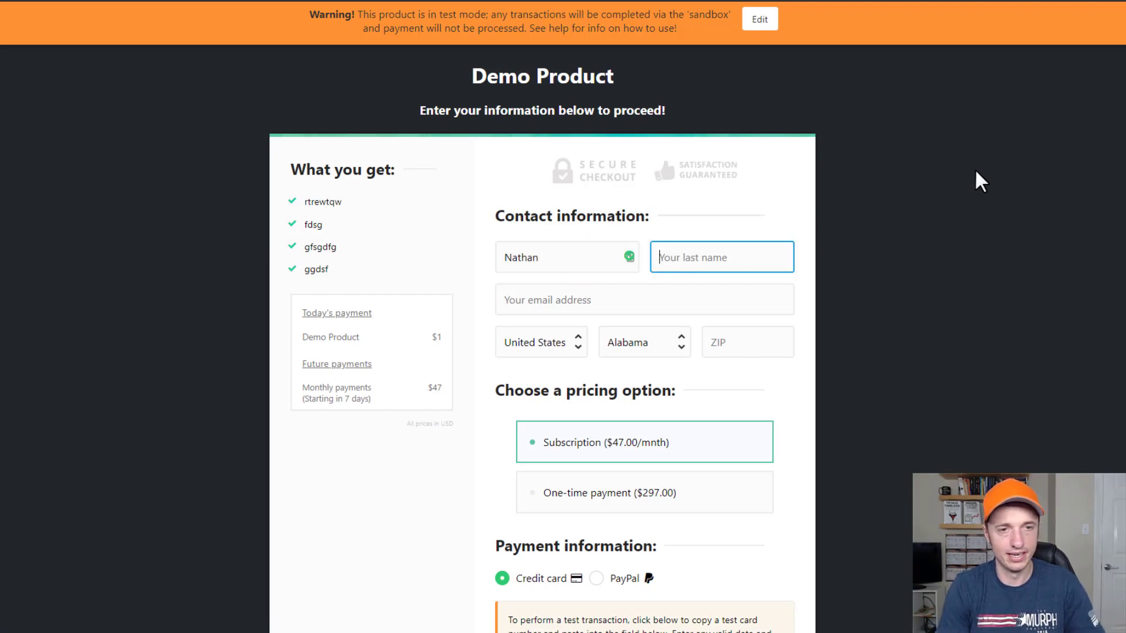
key(Tab)
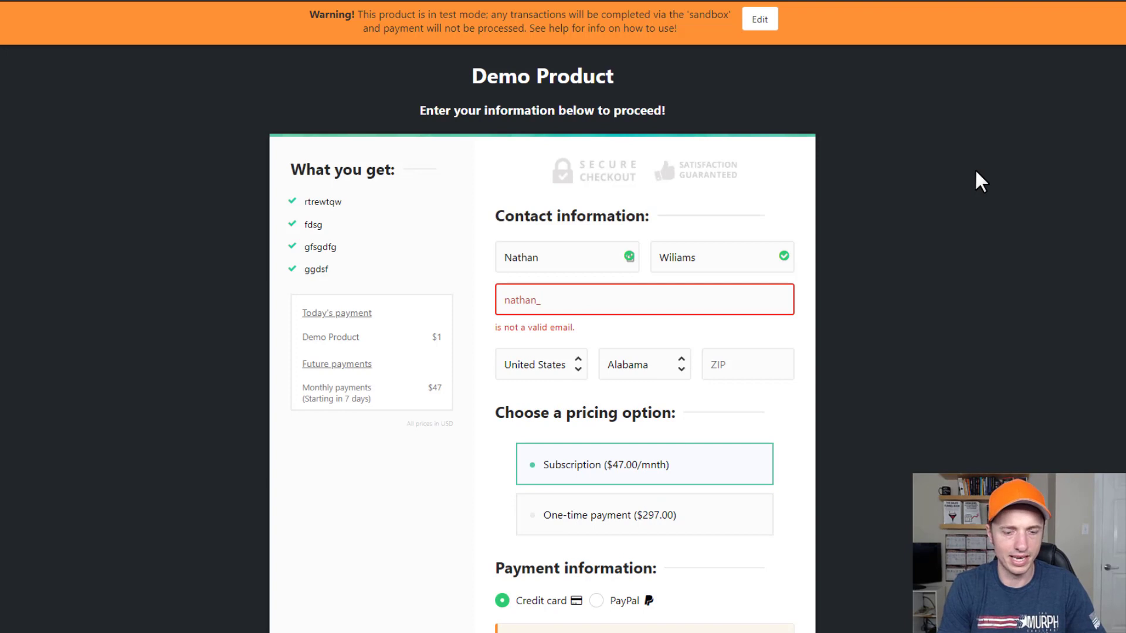
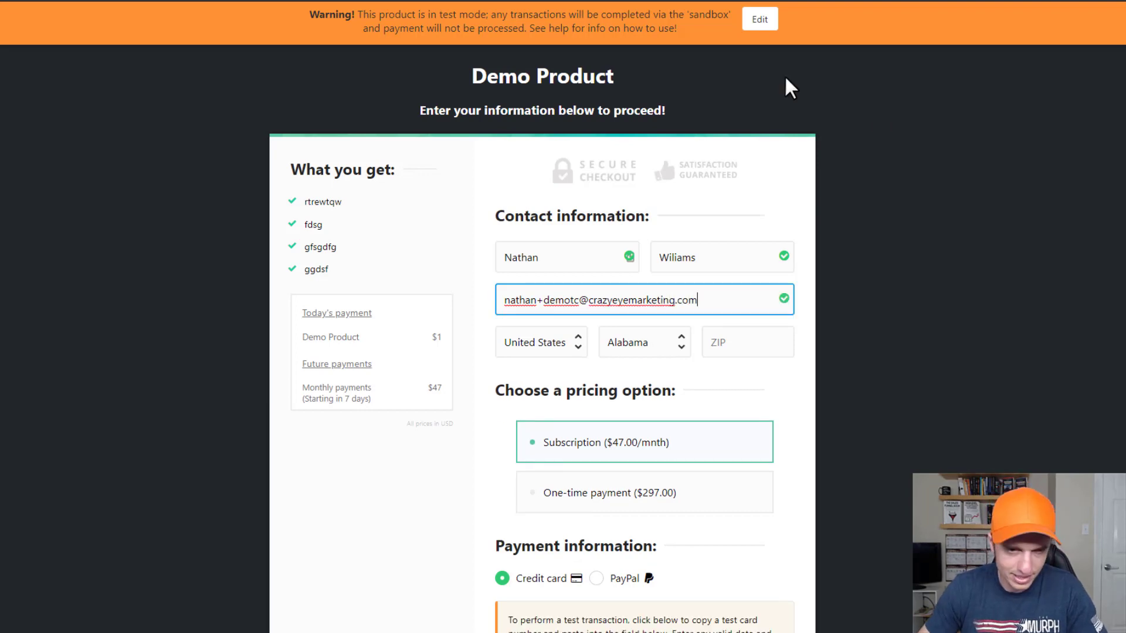
scroll(546, 276, down, 1)
Set the billing country to United States and state to Virginia, and enter the ZIP code.
click(558, 285)
click(554, 280)
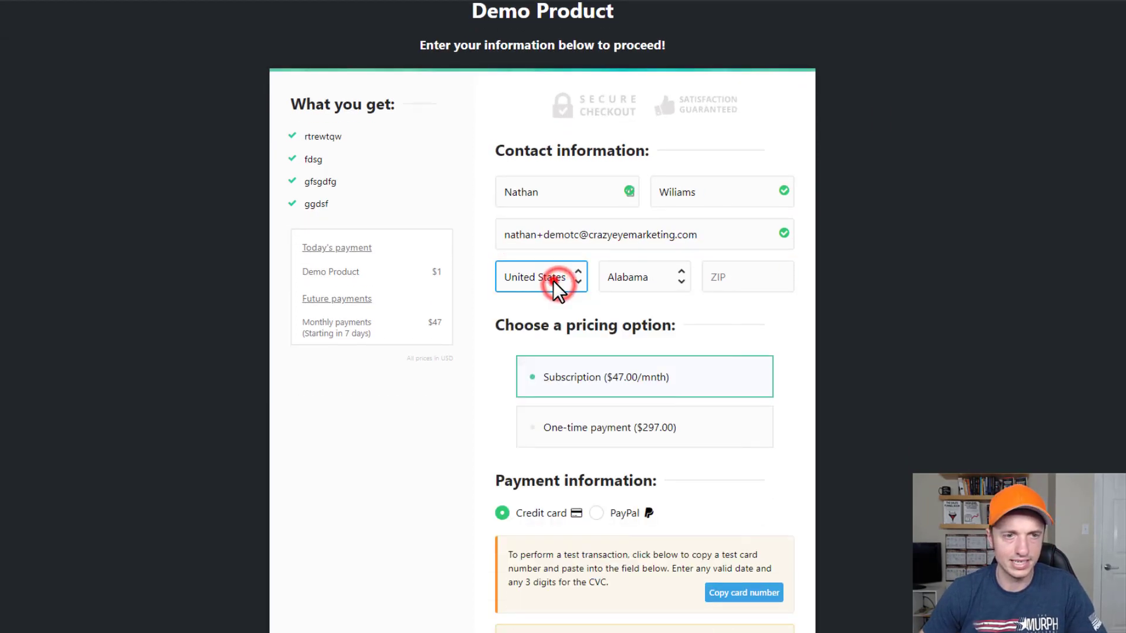
click(654, 279)
scroll(654, 481, down, 8)
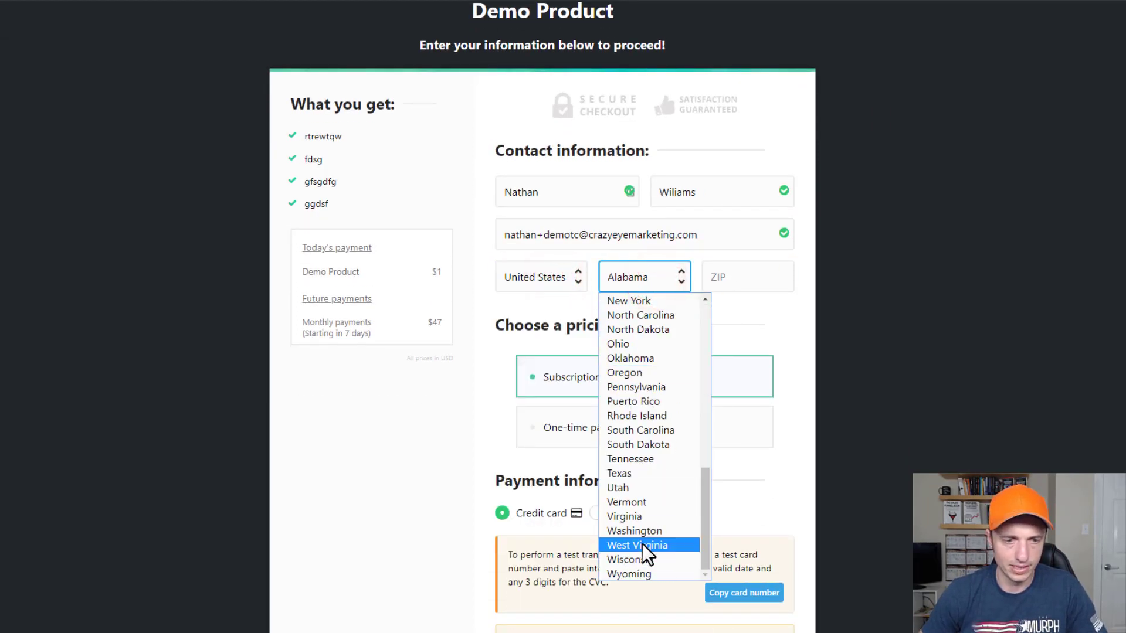
click(646, 512)
click(740, 263)
text(23112)
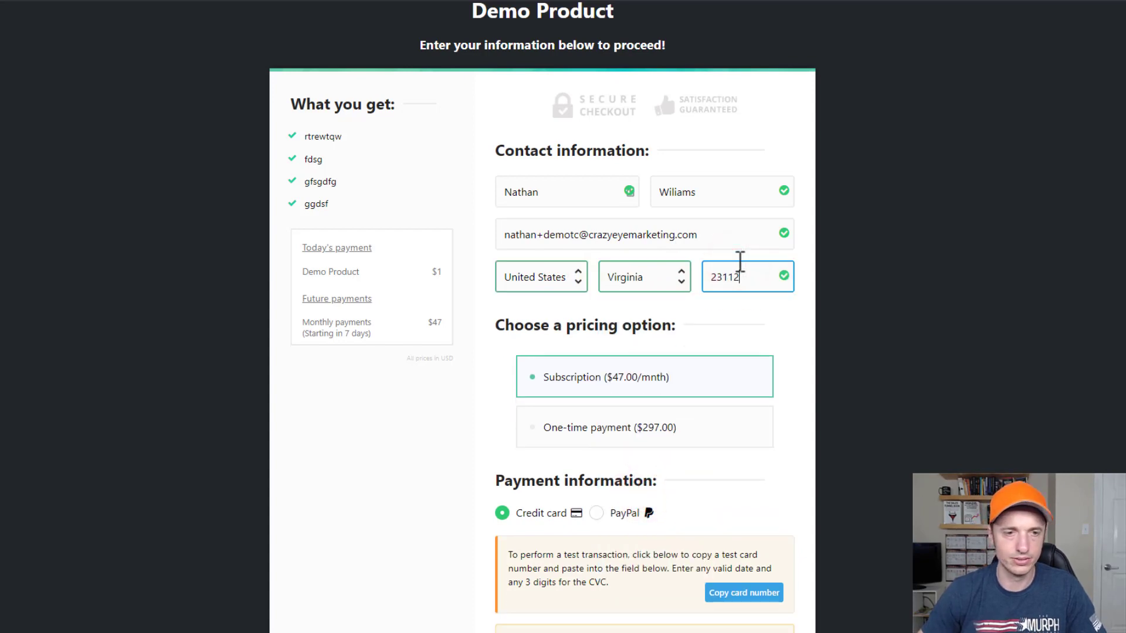
scroll(698, 300, down, 2)
Choose the one-time $297.00 payment, enter the test card with expiry 05/22 and CVC, and add the $10 bump.
click(660, 366)
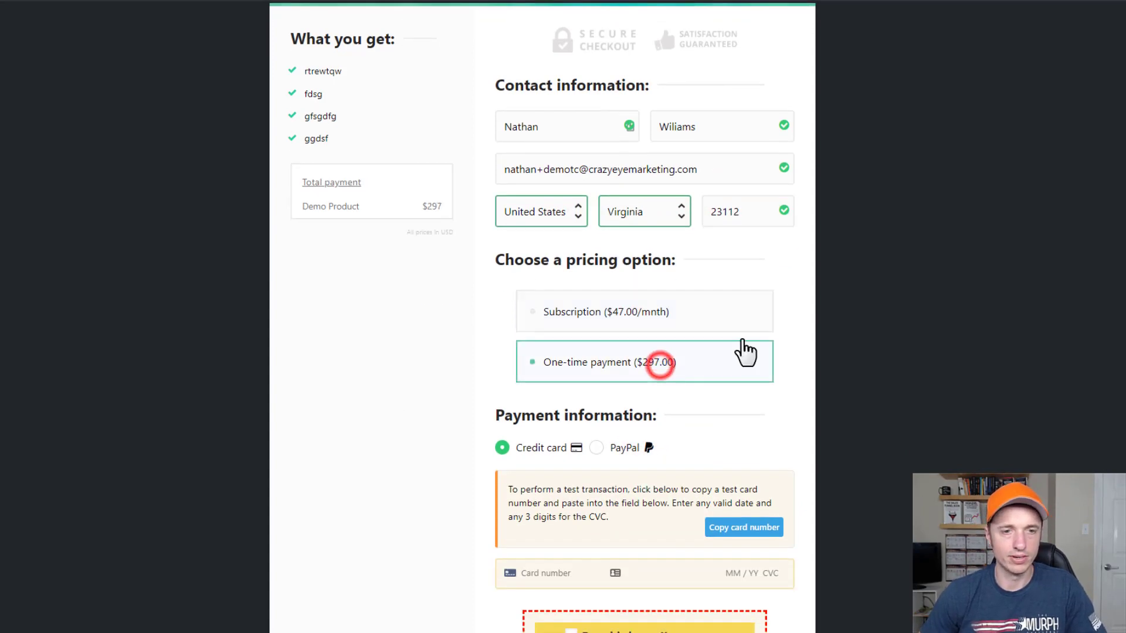
scroll(745, 340, down, 3)
scroll(523, 388, down, 3)
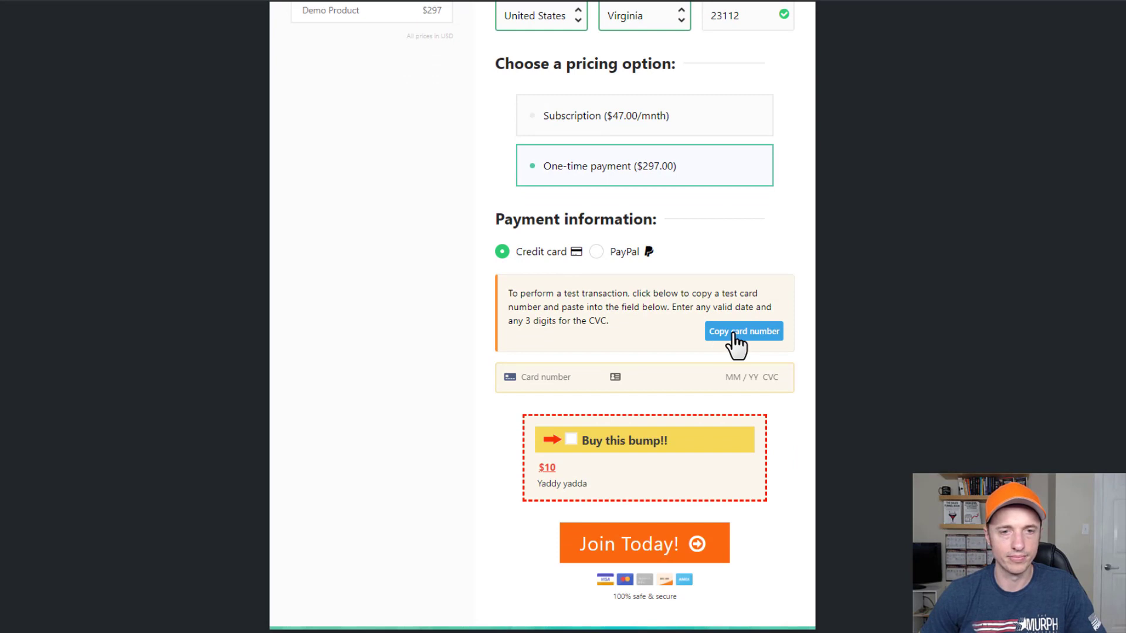
click(735, 451)
click(524, 380)
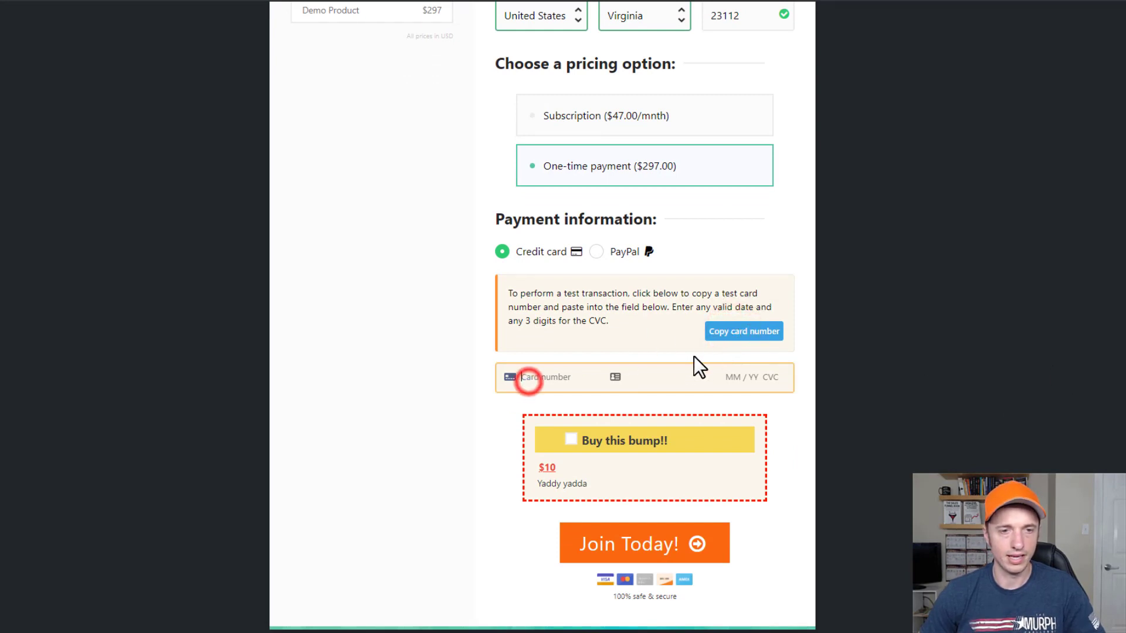
key(ctrl+v)
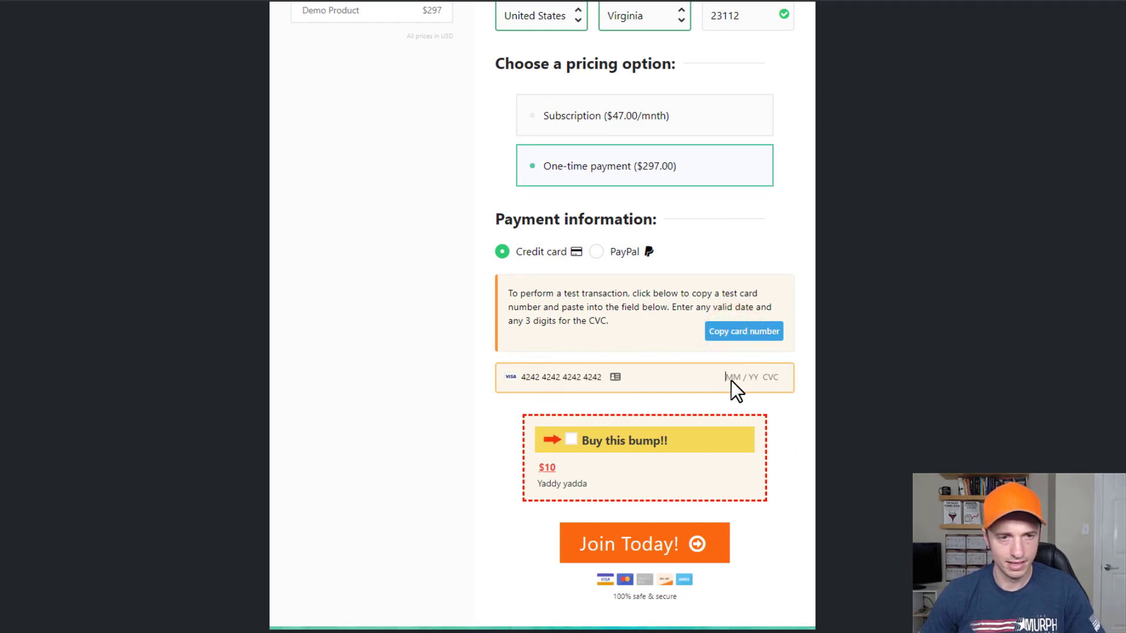
click(730, 379)
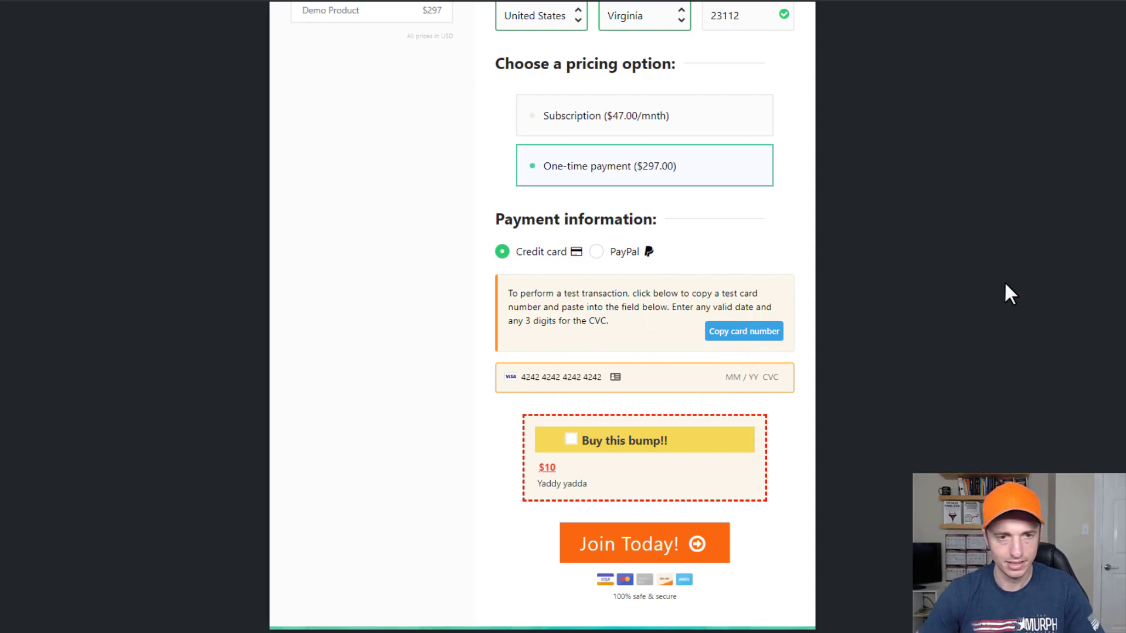
text(05 / )
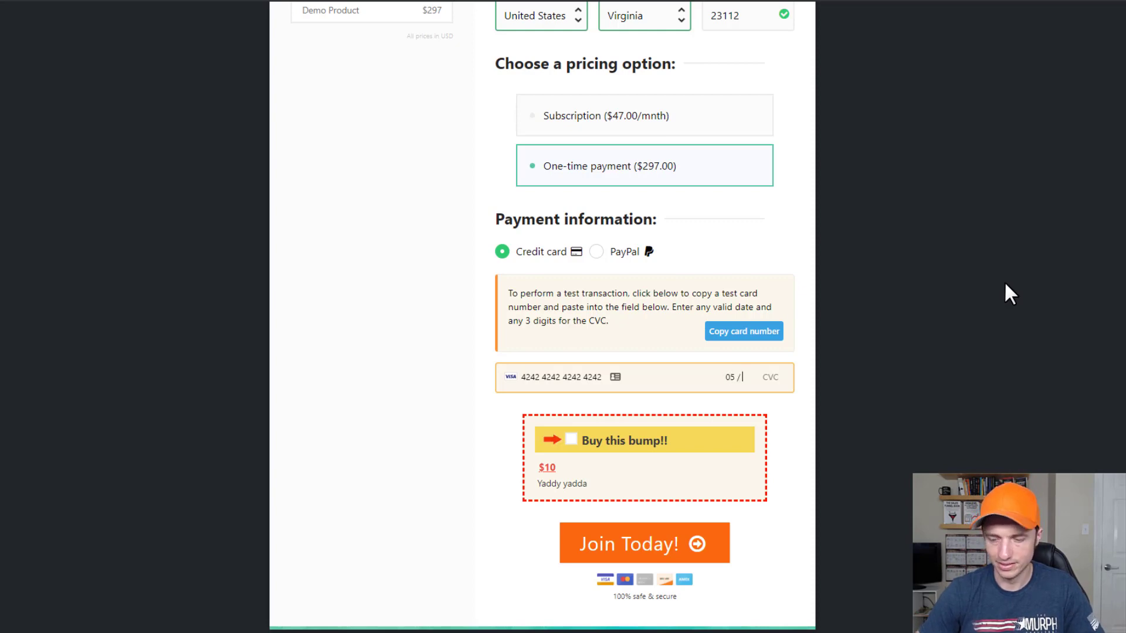
text(22 )
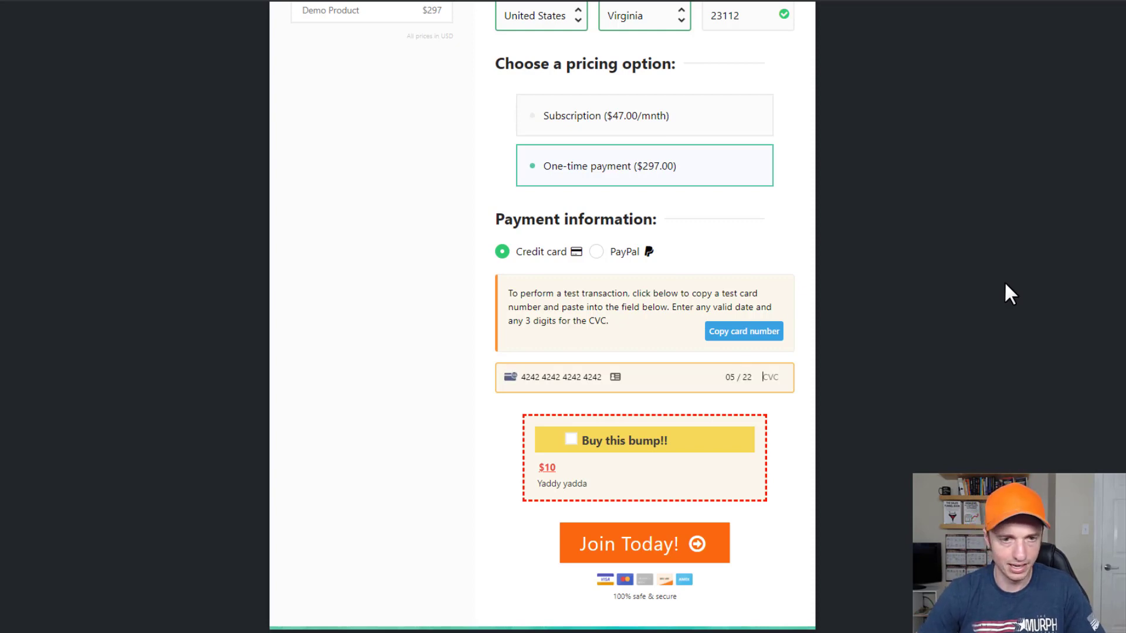
text(123)
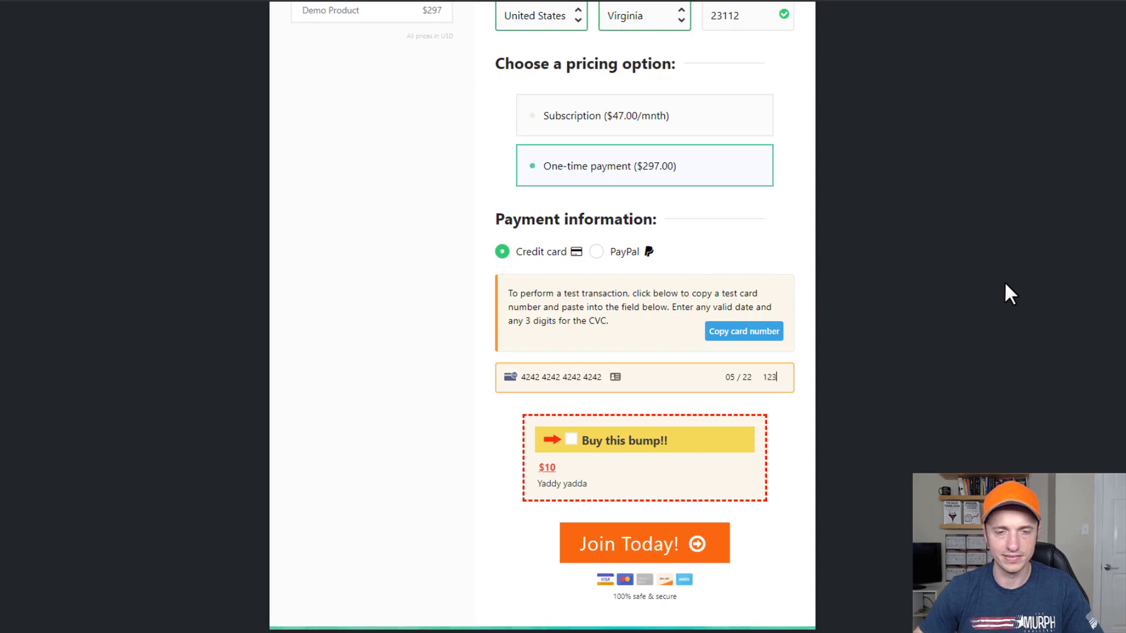
click(572, 440)
Submit the order with Join Today! and accept the $10 upsell with 'YES! Upgrade my order now!'.
click(648, 560)
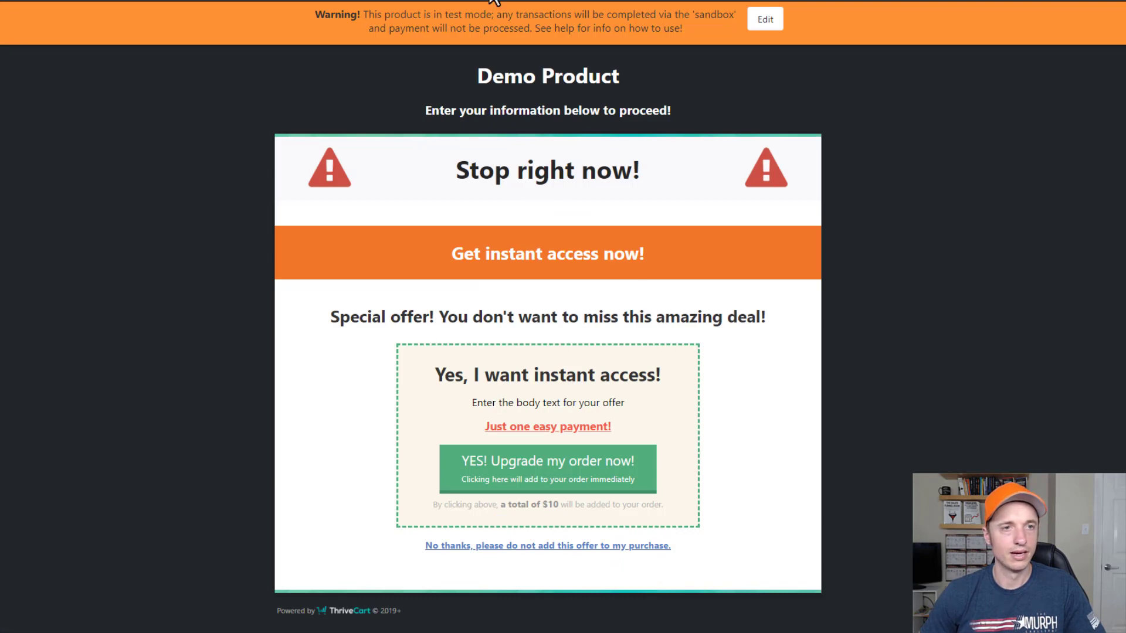
click(546, 463)
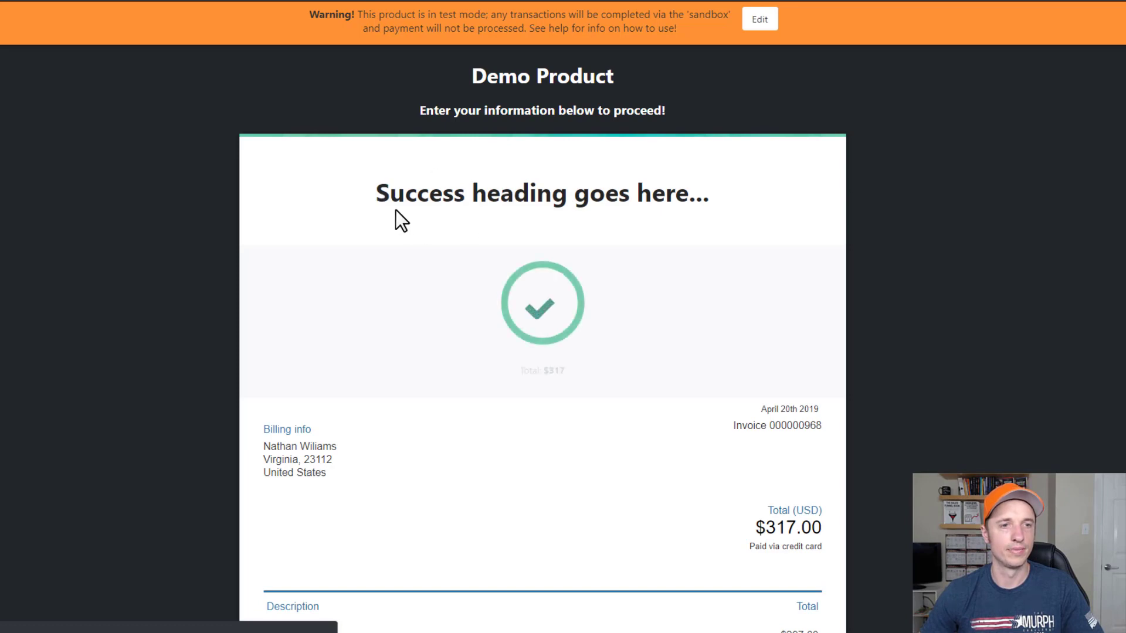
Scroll through the $317 invoice for Demo Product, Bump Product and Demo Upsell, then view the transaction search results.
click(368, 192)
scroll(620, 241, down, 2)
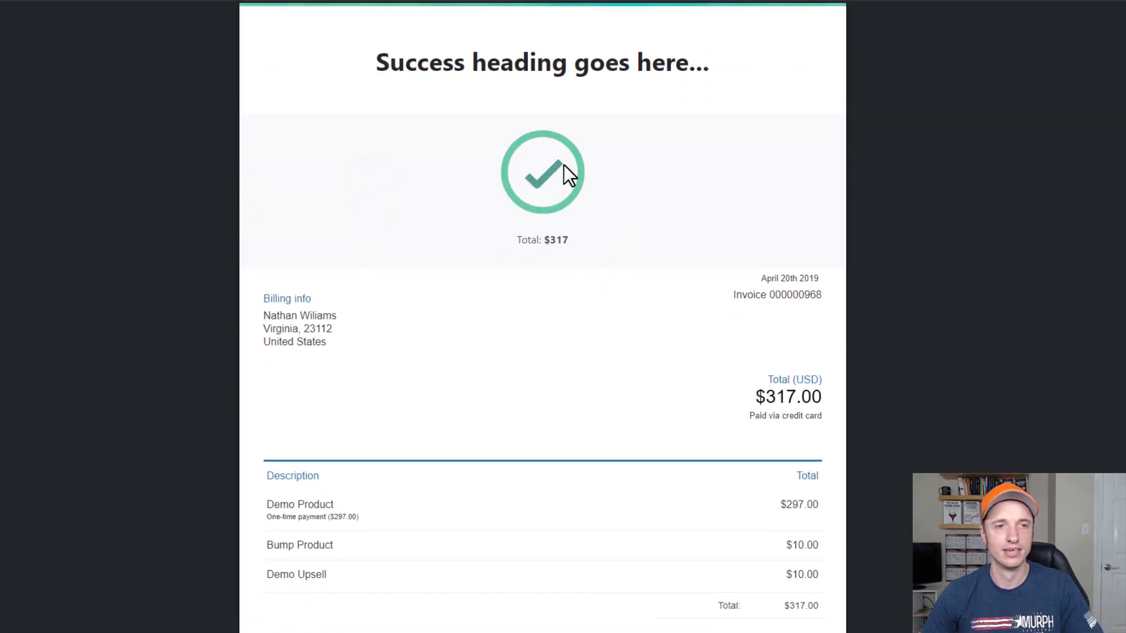
click(522, 238)
scroll(630, 256, down, 2)
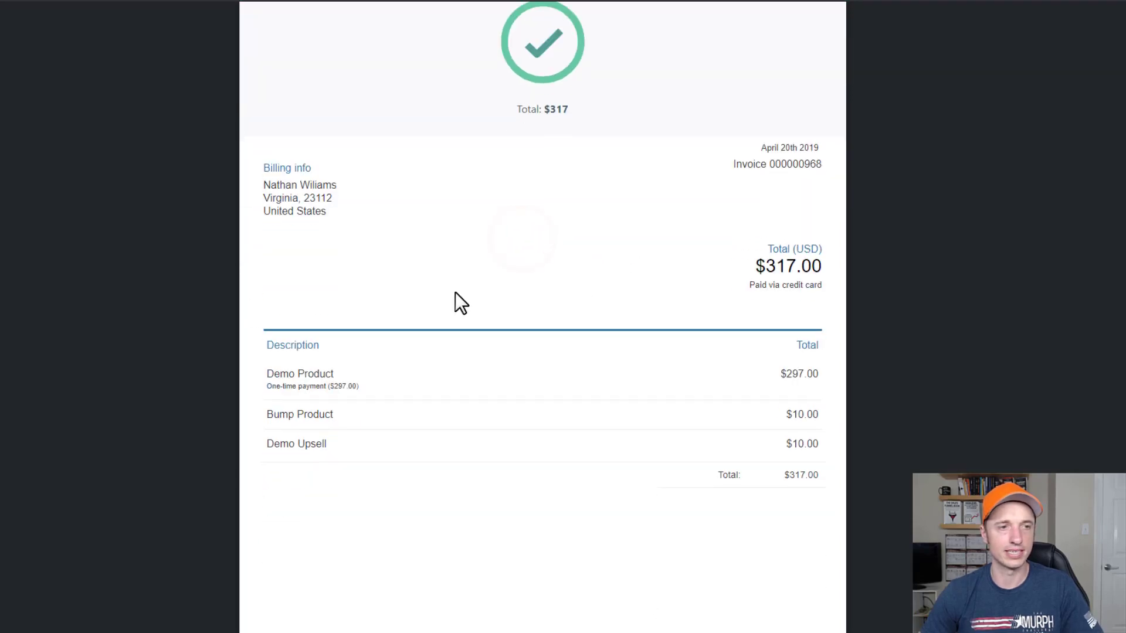
scroll(796, 276, down, 1)
scroll(796, 276, down, 1)
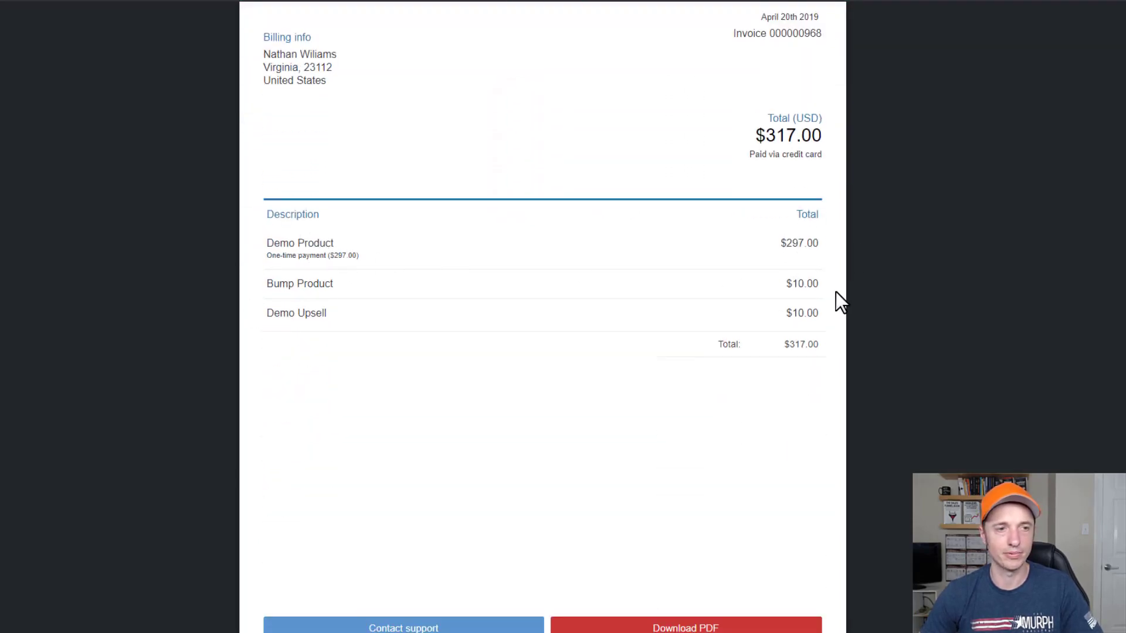
scroll(815, 315, down, 1)
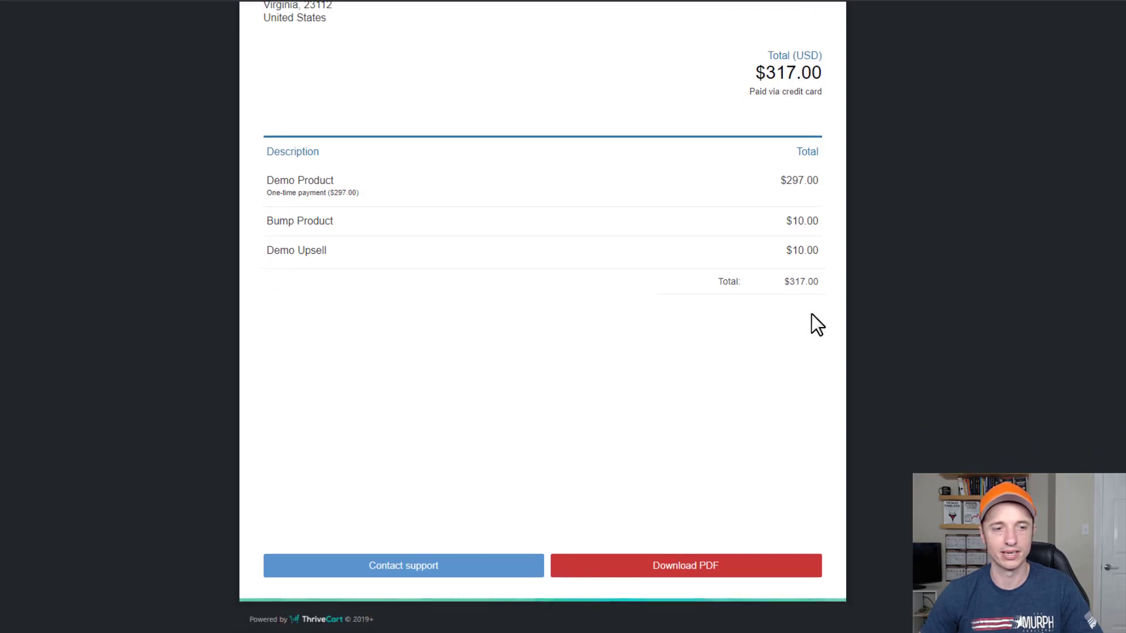
scroll(728, 393, up, 4)
scroll(707, 445, down, 4)
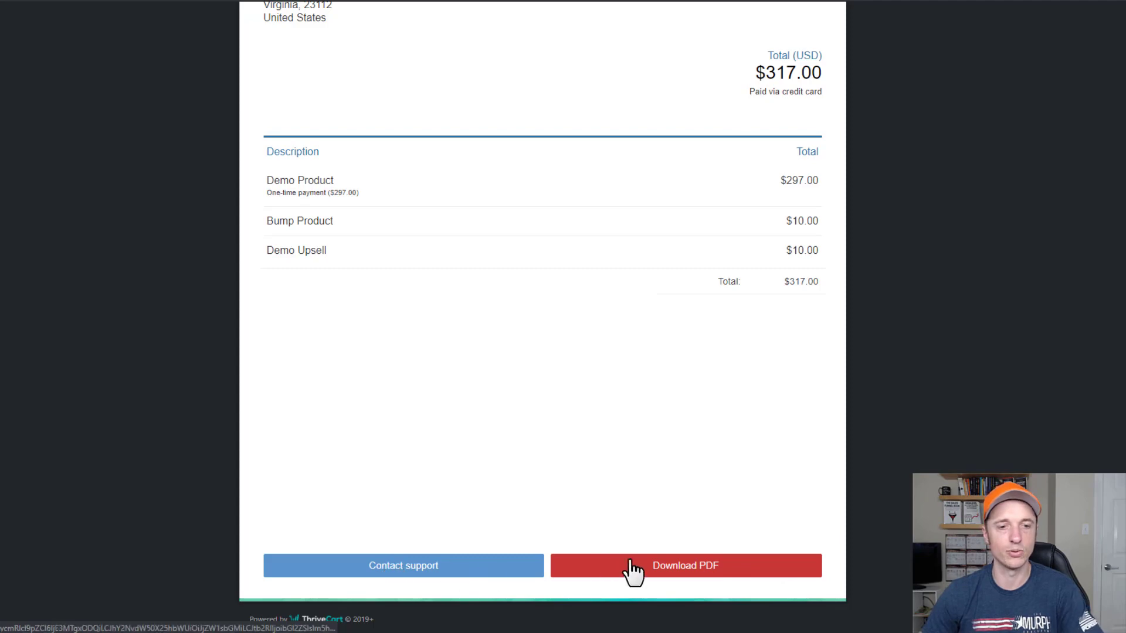
scroll(695, 564, up, 5)
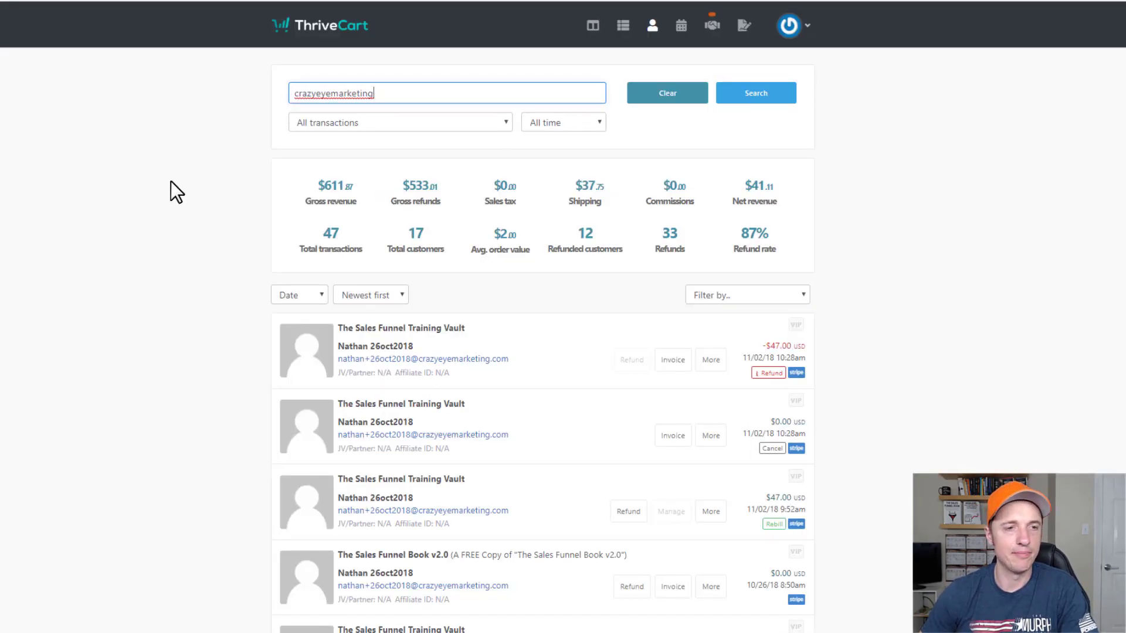
Open the $6.95 credit-card invoice for The Sales Funnel Book v2.0 order in the transactions list.
scroll(170, 293, down, 1)
scroll(170, 360, up, 1)
scroll(410, 188, down, 2)
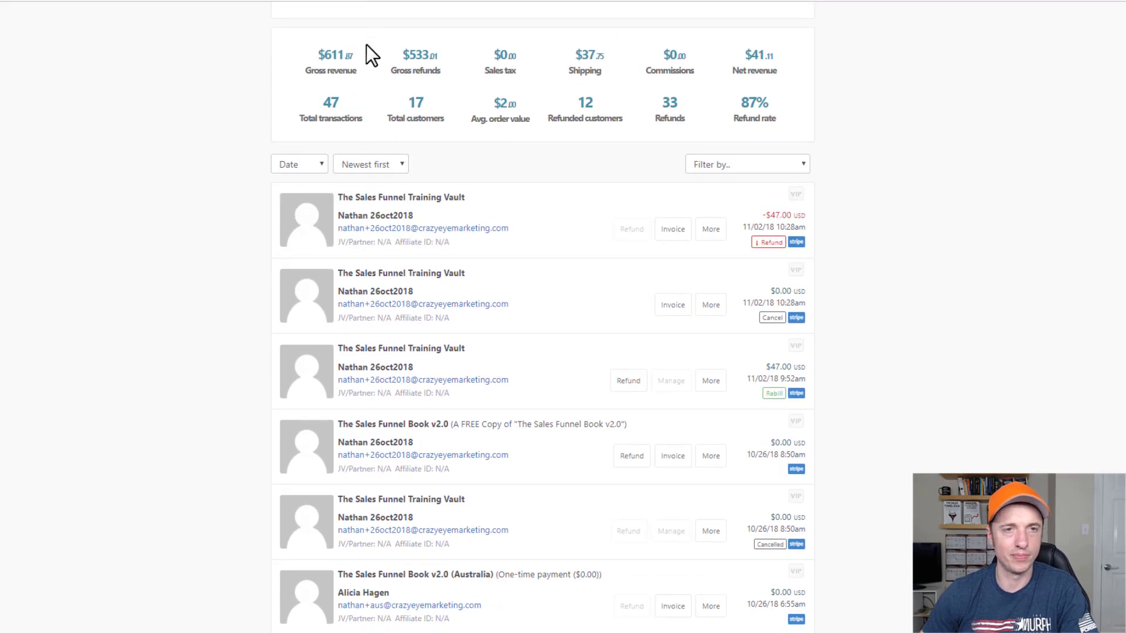
scroll(452, 104, up, 2)
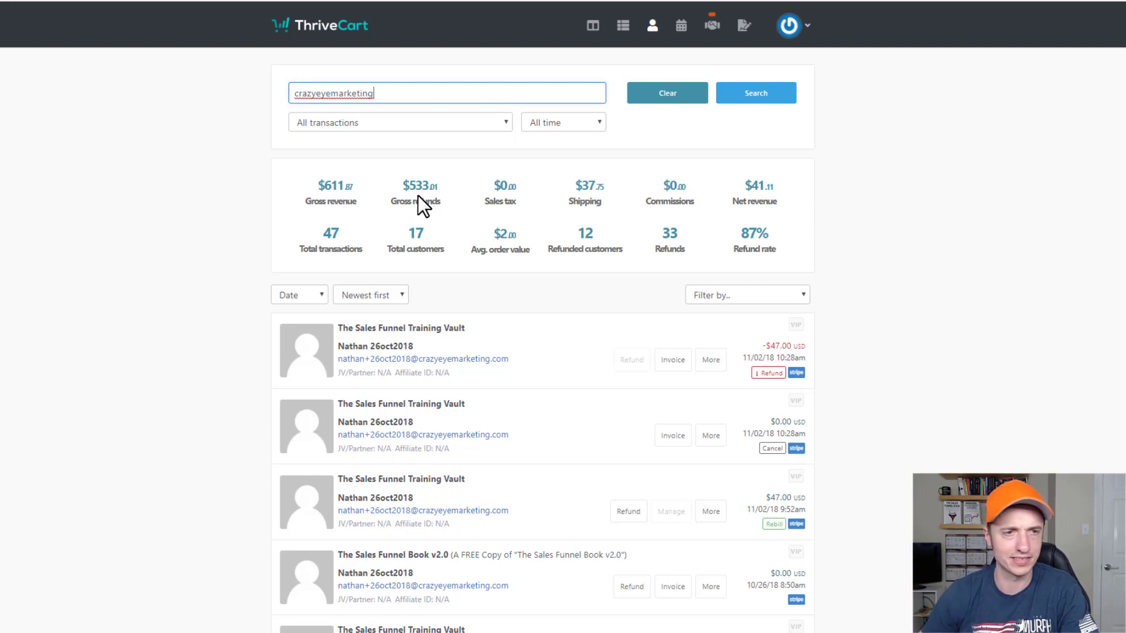
scroll(356, 280, down, 5)
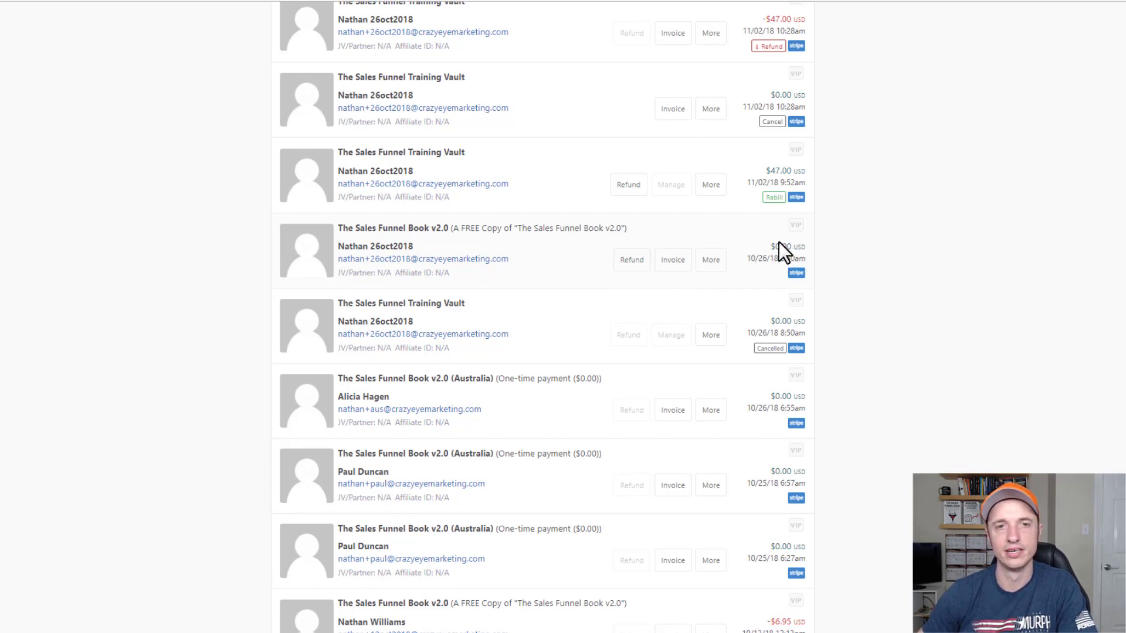
click(672, 261)
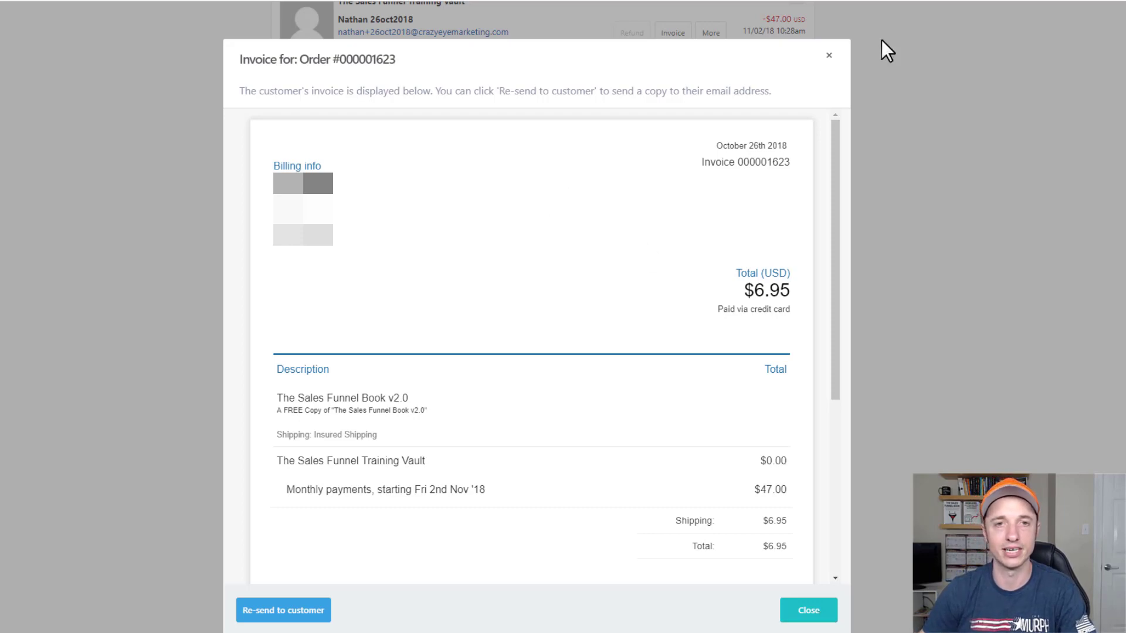
Close the $6.95 invoice and open the customer record from the Sales Funnel Book row.
click(830, 56)
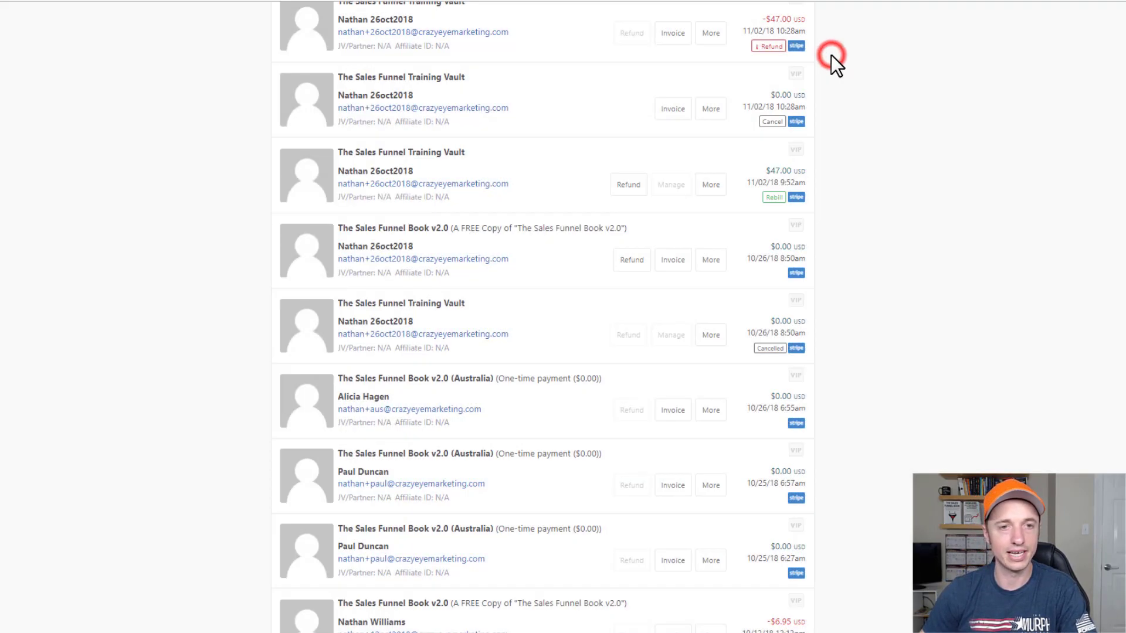
click(711, 261)
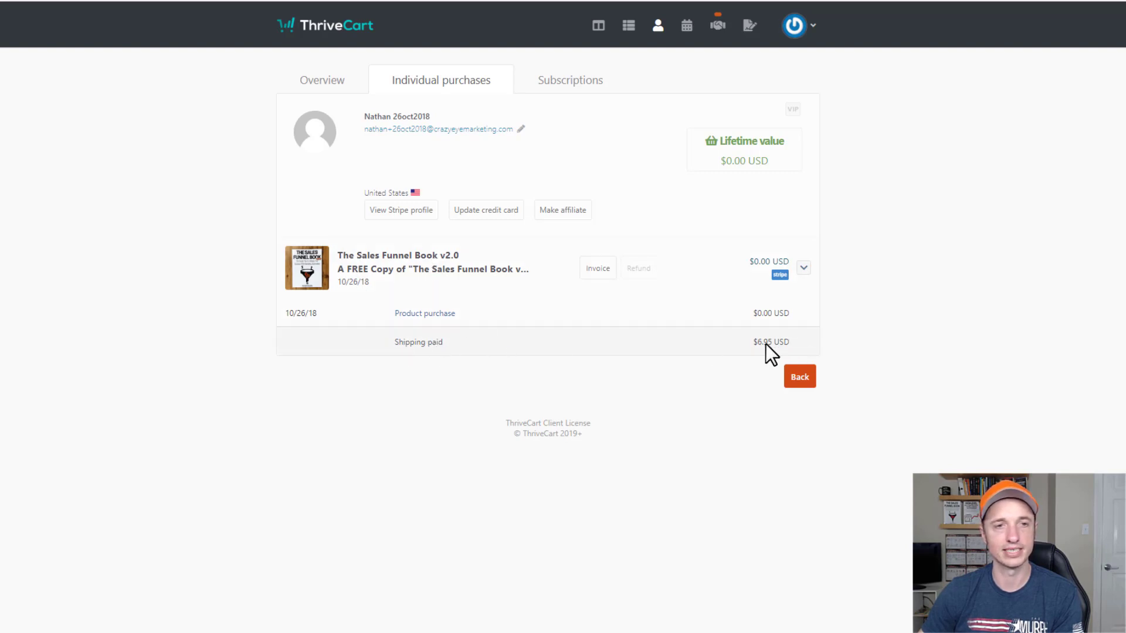
Review the cancelled Sales Funnel Training Vault under Subscriptions, then return to the customer Overview.
click(573, 82)
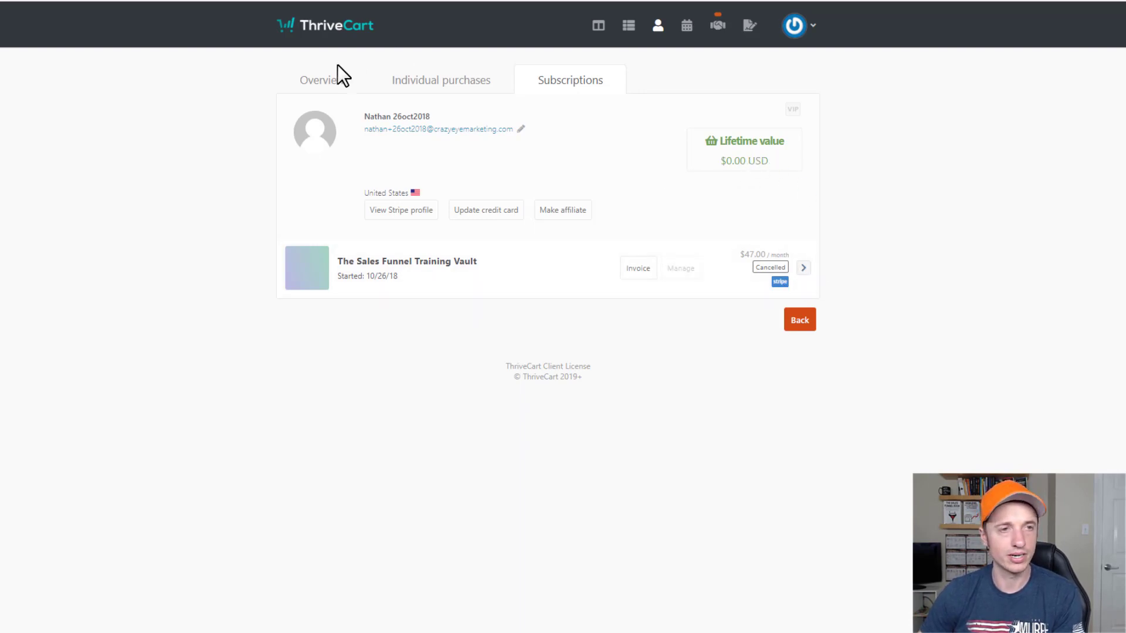
click(327, 82)
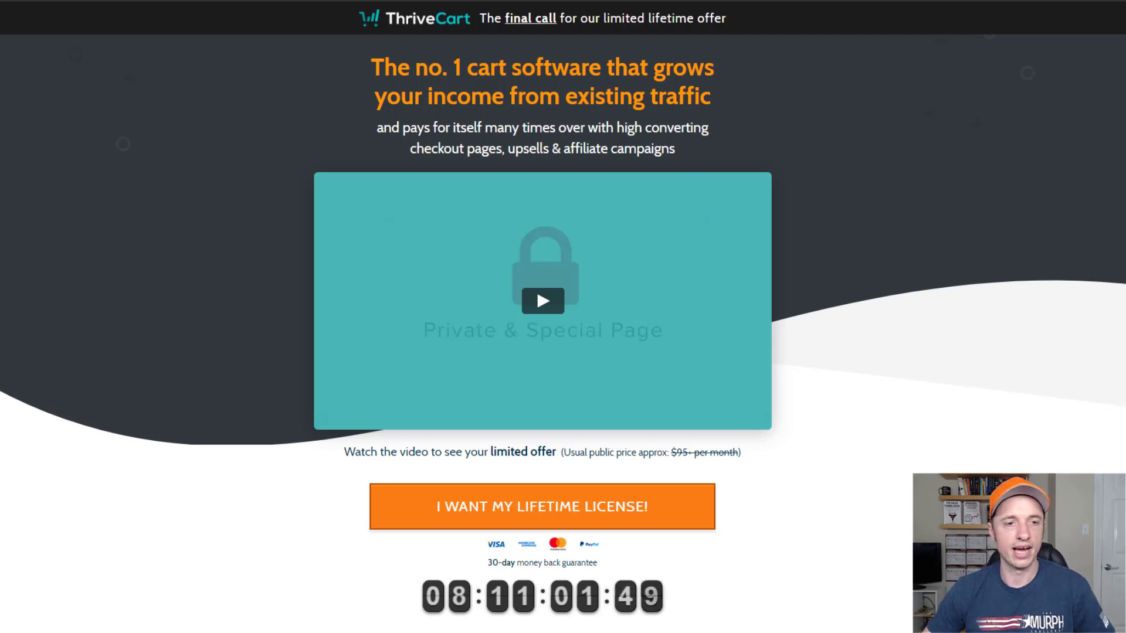
Scroll to the $595 lifetime license pricing box, then switch to the $47/mo Crazy Eye Marketing Vault tab.
scroll(563, 317, down, 5)
scroll(1123, 337, down, 20)
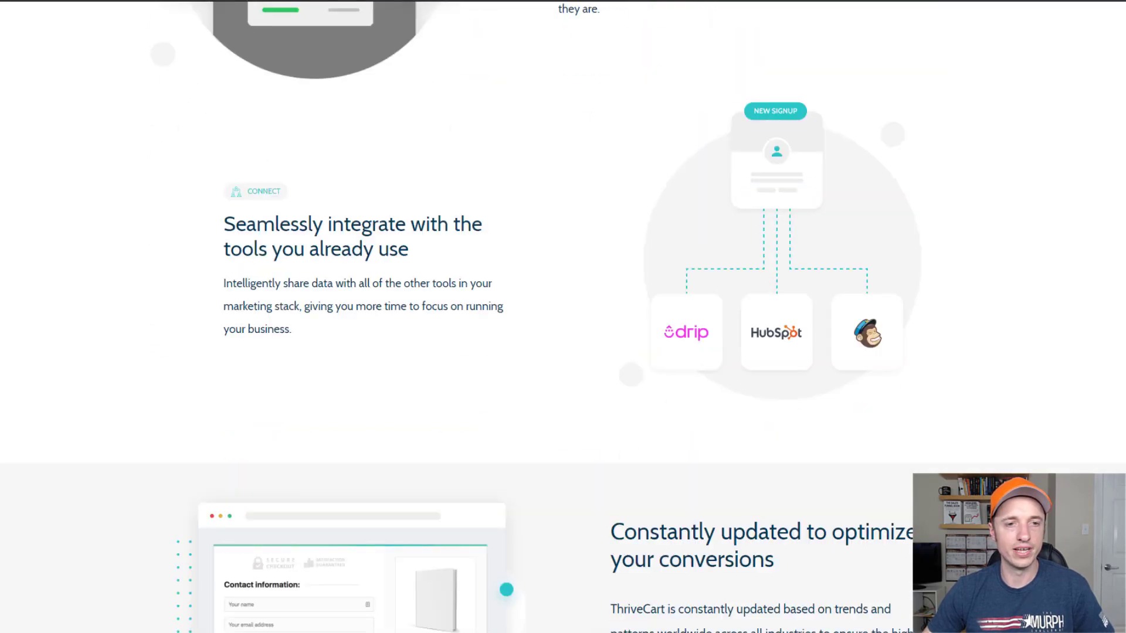
scroll(1123, 338, down, 20)
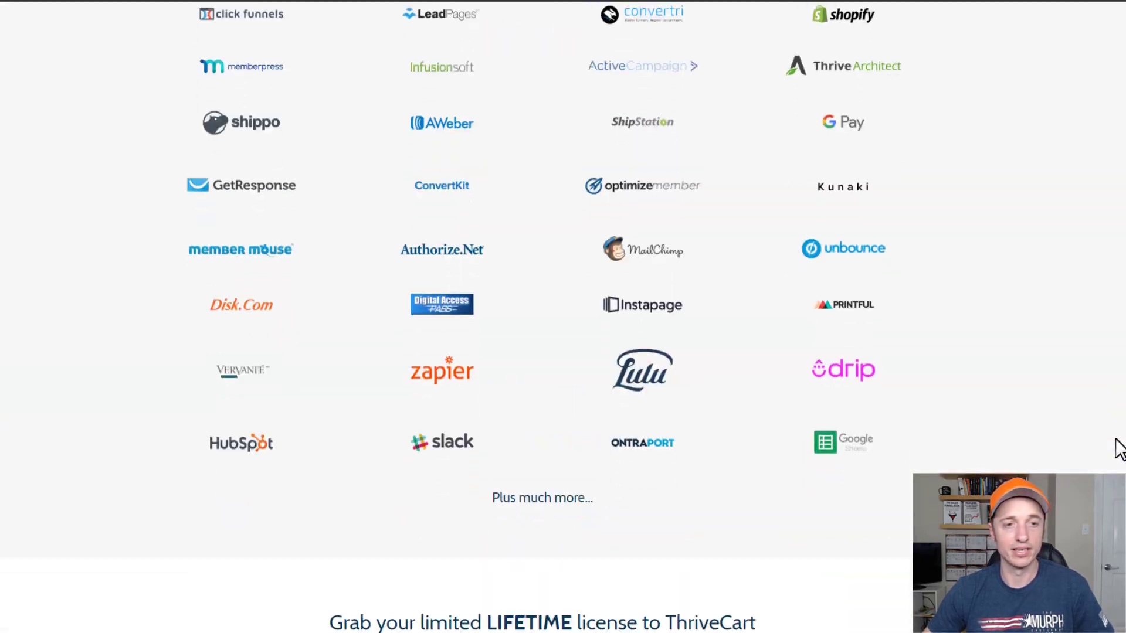
scroll(1115, 471, down, 2)
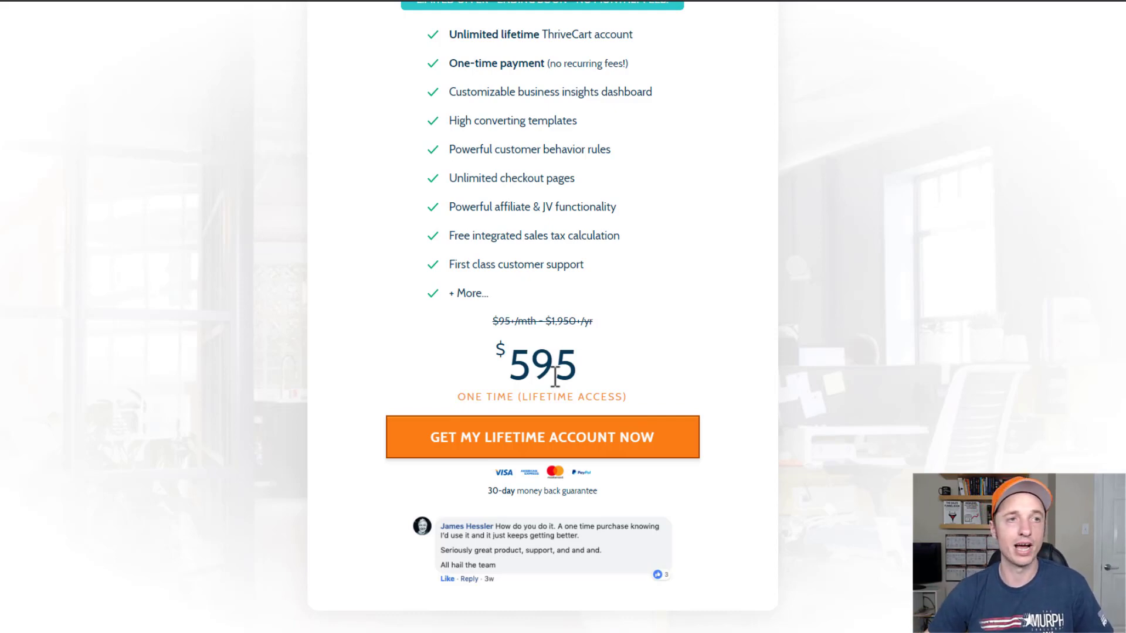
key(ctrl+Tab)
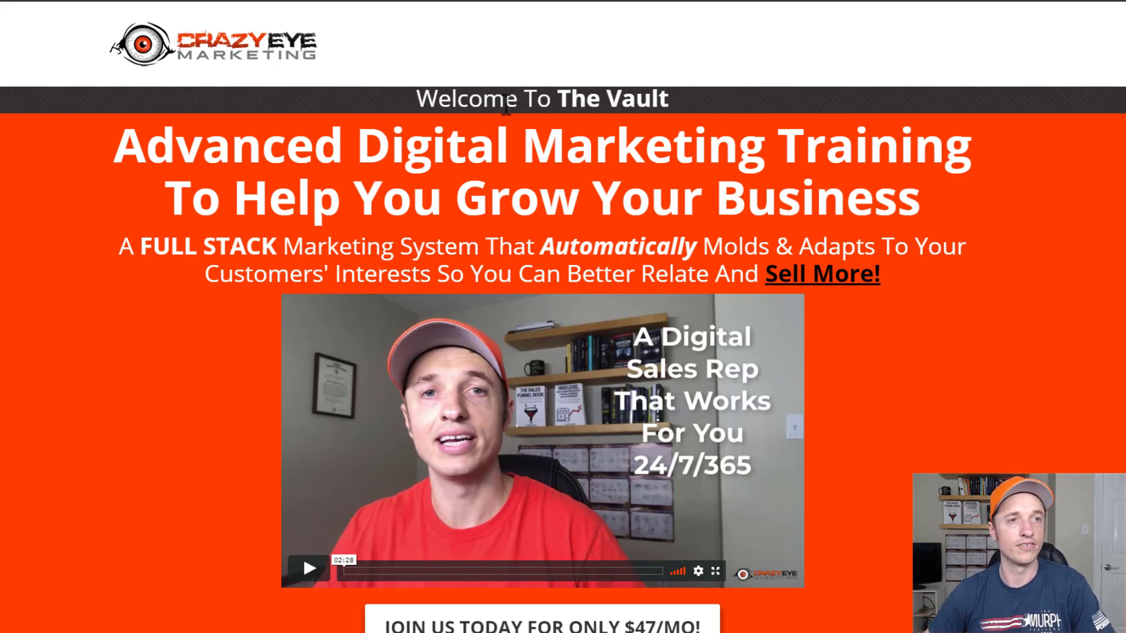
key(ctrl+shift+Tab)
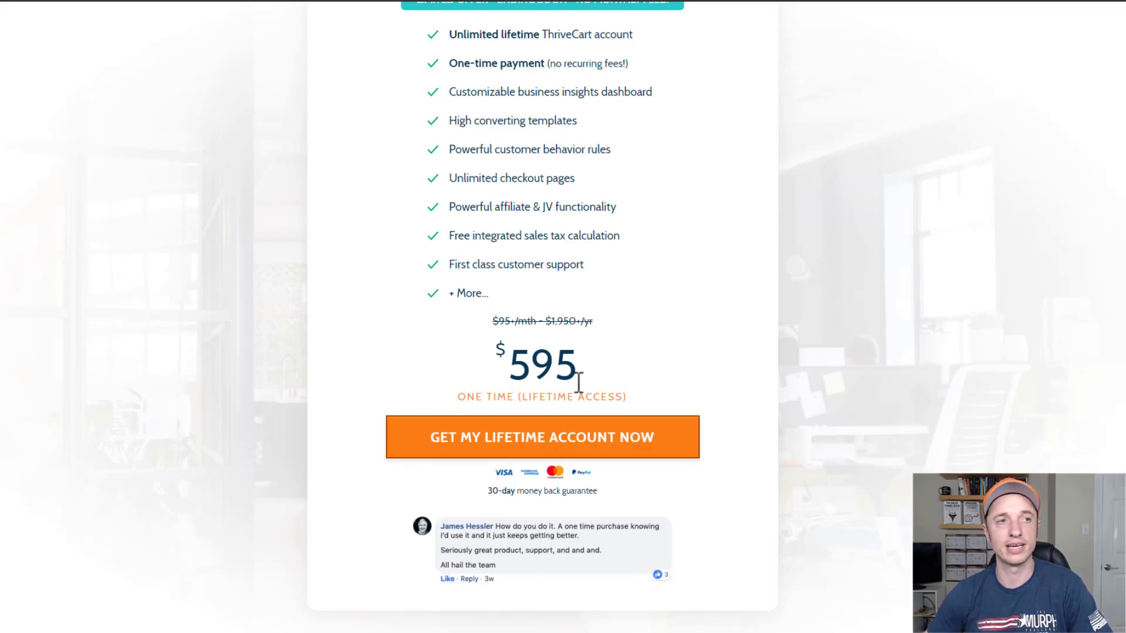
key(ctrl+Tab)
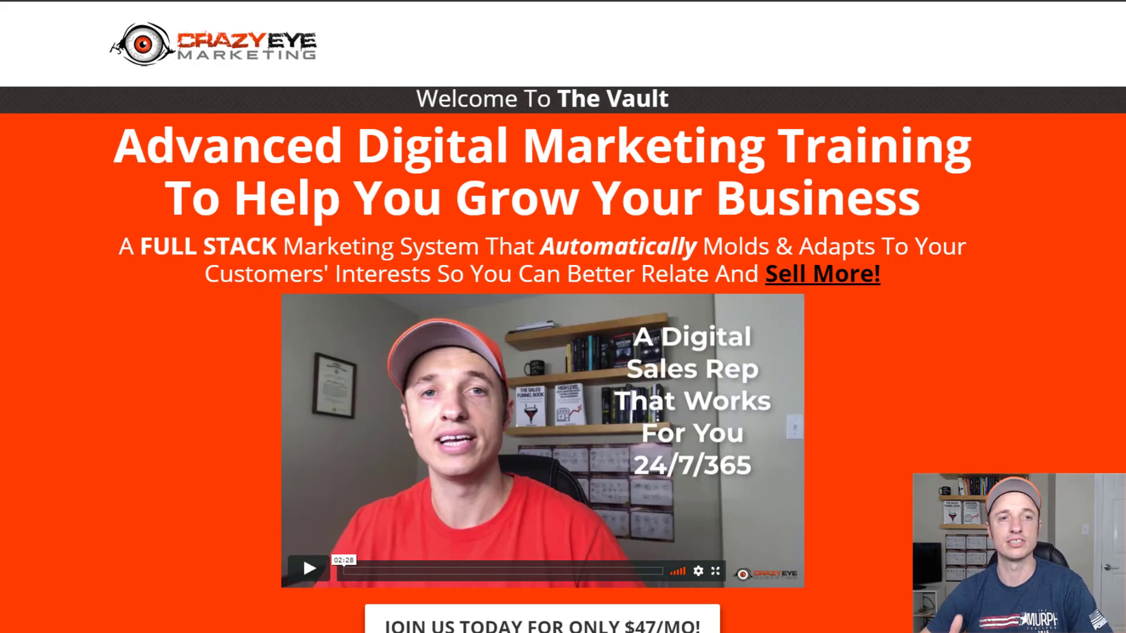